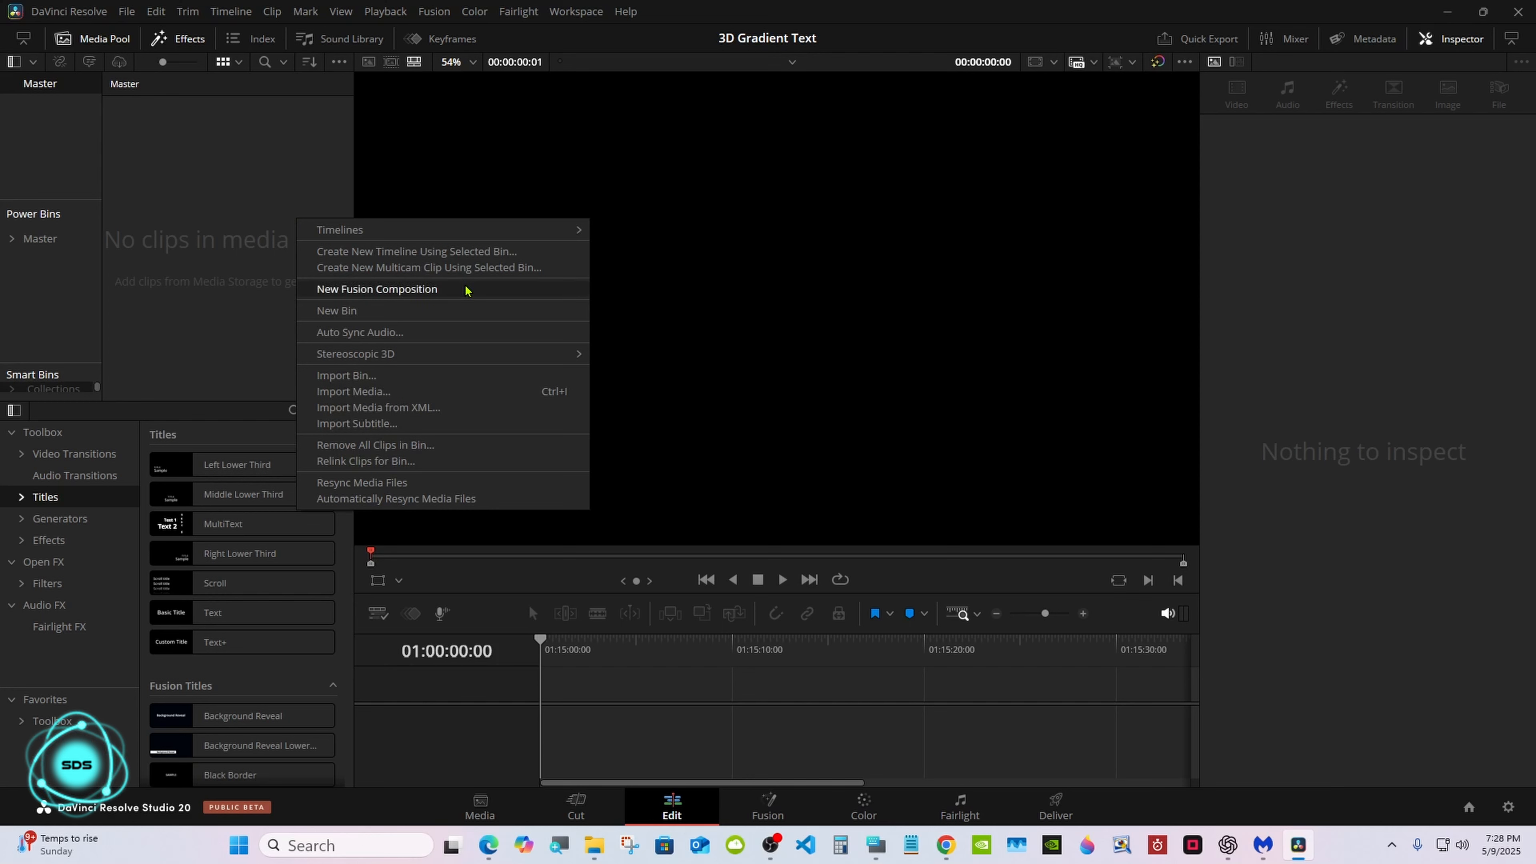
# Step: Create a 5-second, 30 fps Fusion composition on a new timeline and open it on the Fusion page
pyautogui.click(463, 290)
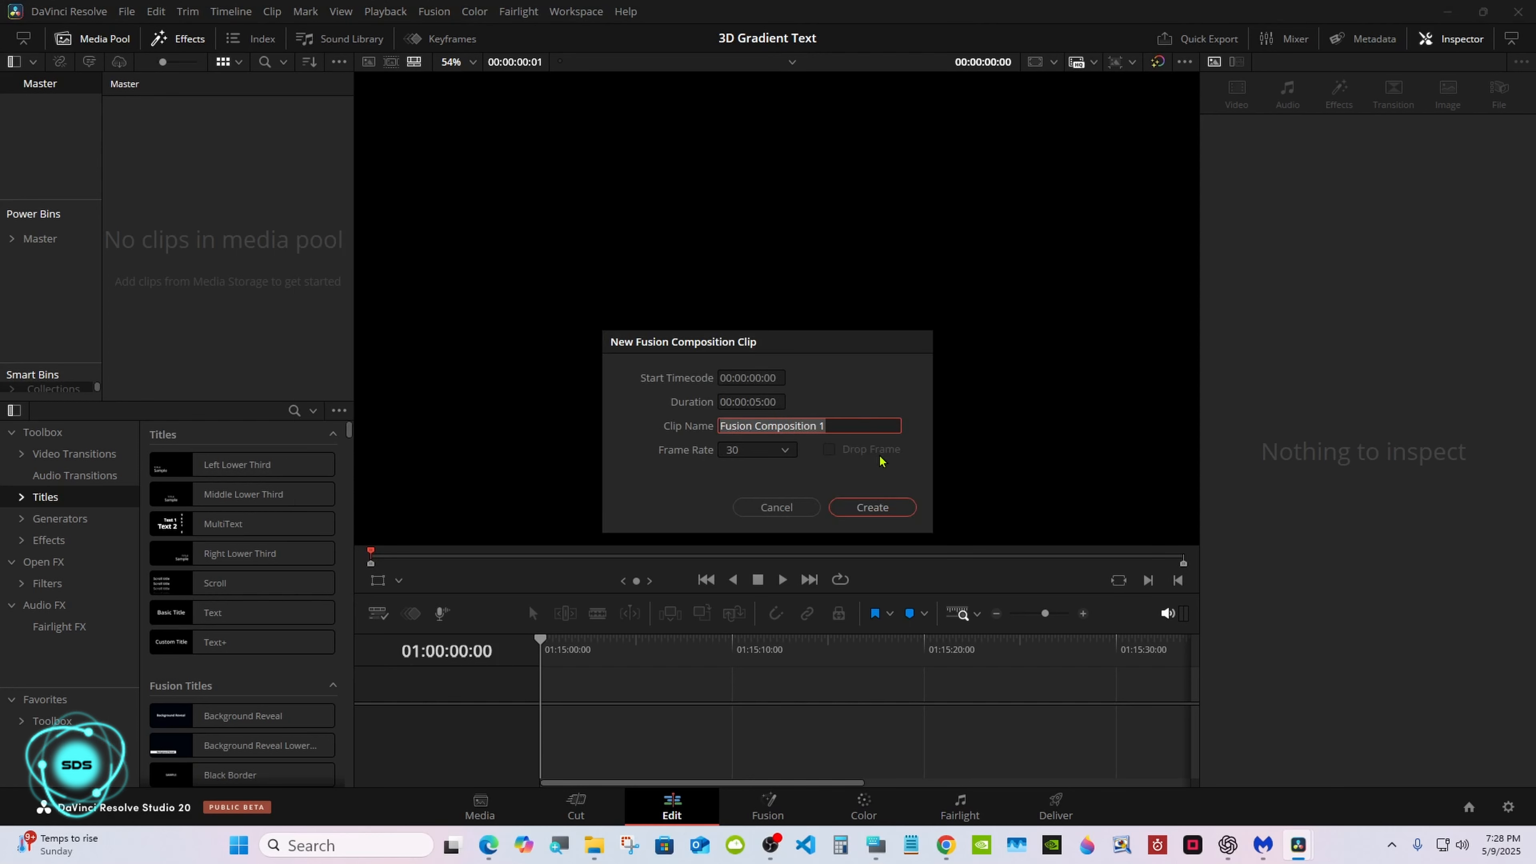
pyautogui.click(875, 503)
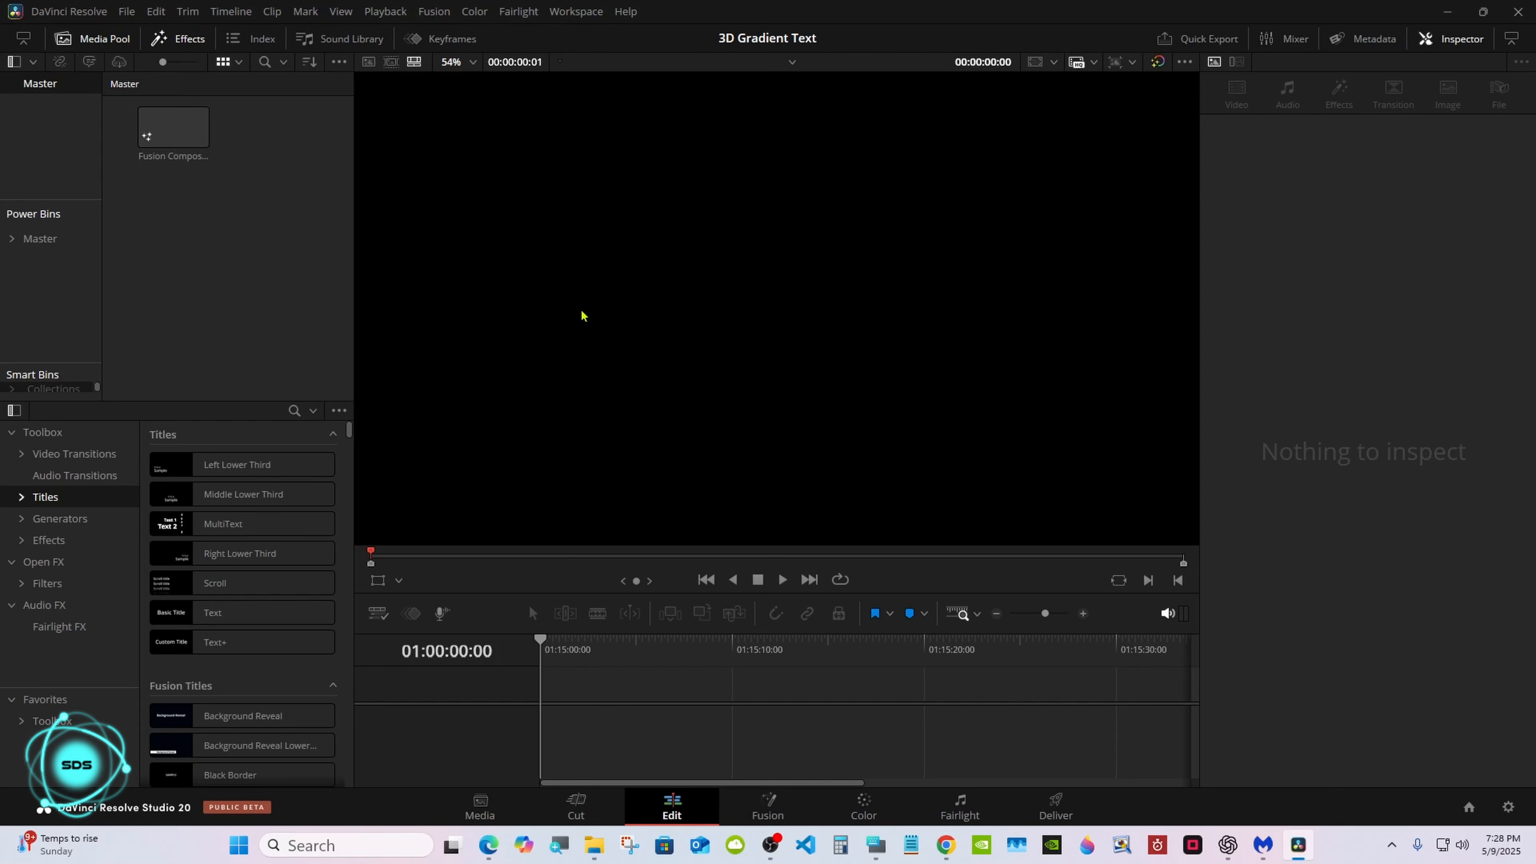
pyautogui.moveTo(174, 127); pyautogui.dragTo(575, 319)
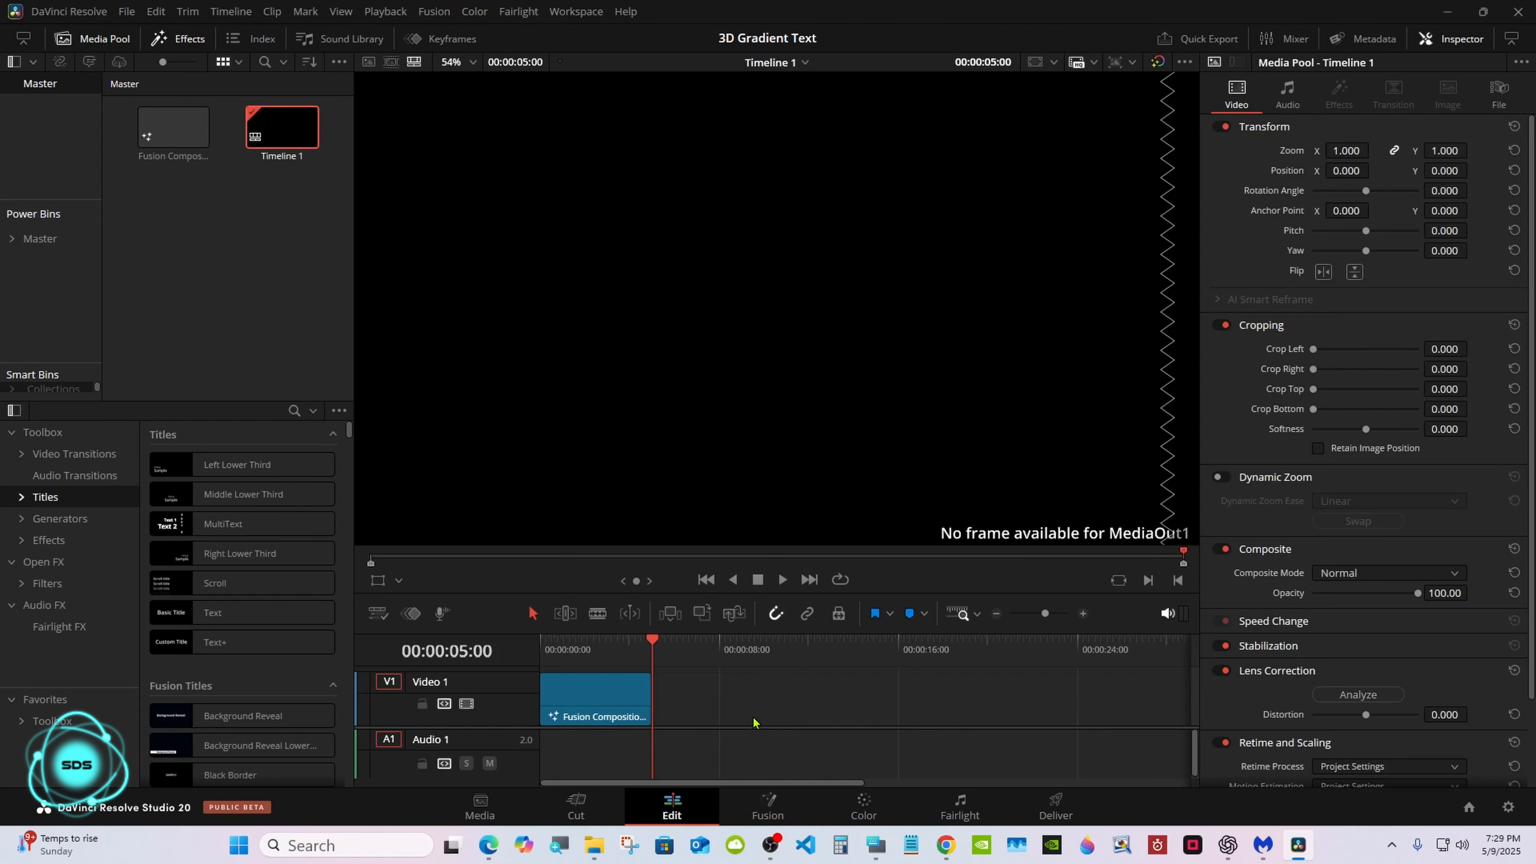
pyautogui.click(768, 804)
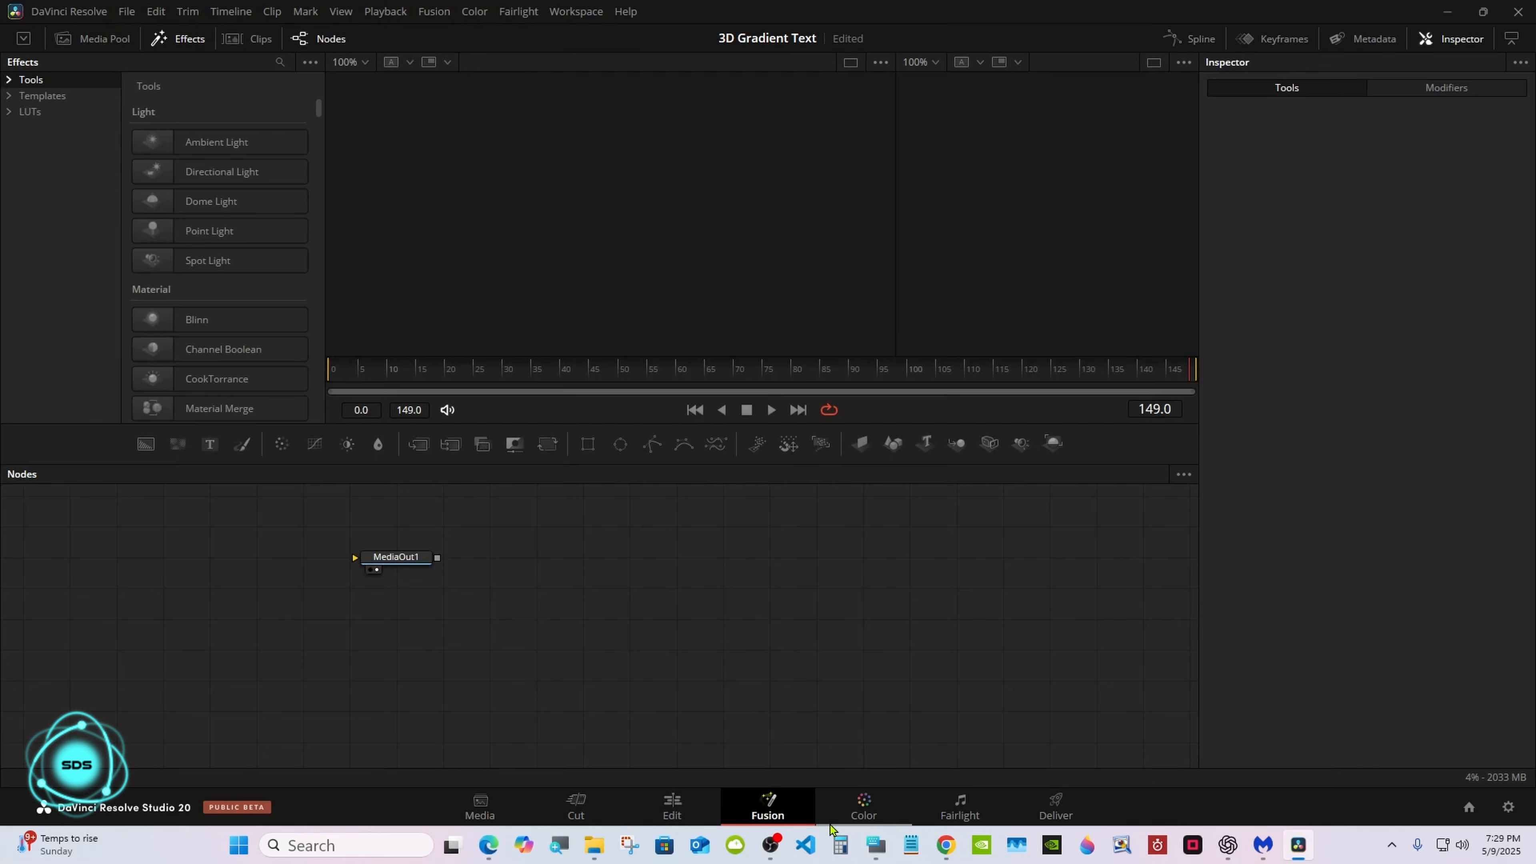
# Step: Bring up the on-screen keyboard and move the MediaOut1 node well to the right in the node graph
pyautogui.click(876, 845)
pyautogui.moveTo(1052, 420); pyautogui.dragTo(1099, 566)
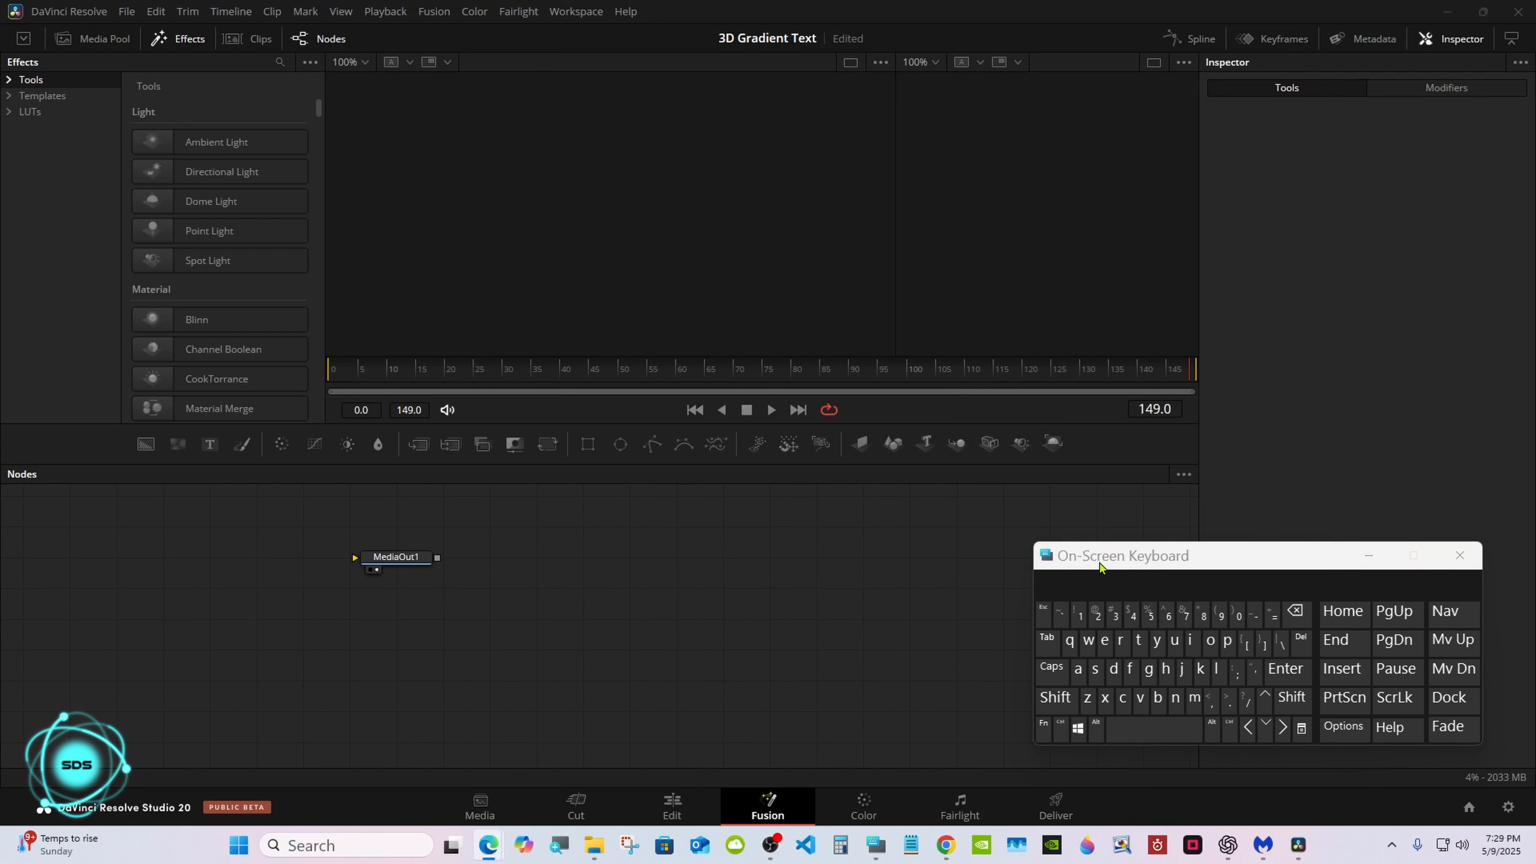
pyautogui.moveTo(1099, 563); pyautogui.dragTo(1130, 563)
pyautogui.moveTo(399, 570); pyautogui.dragTo(913, 607)
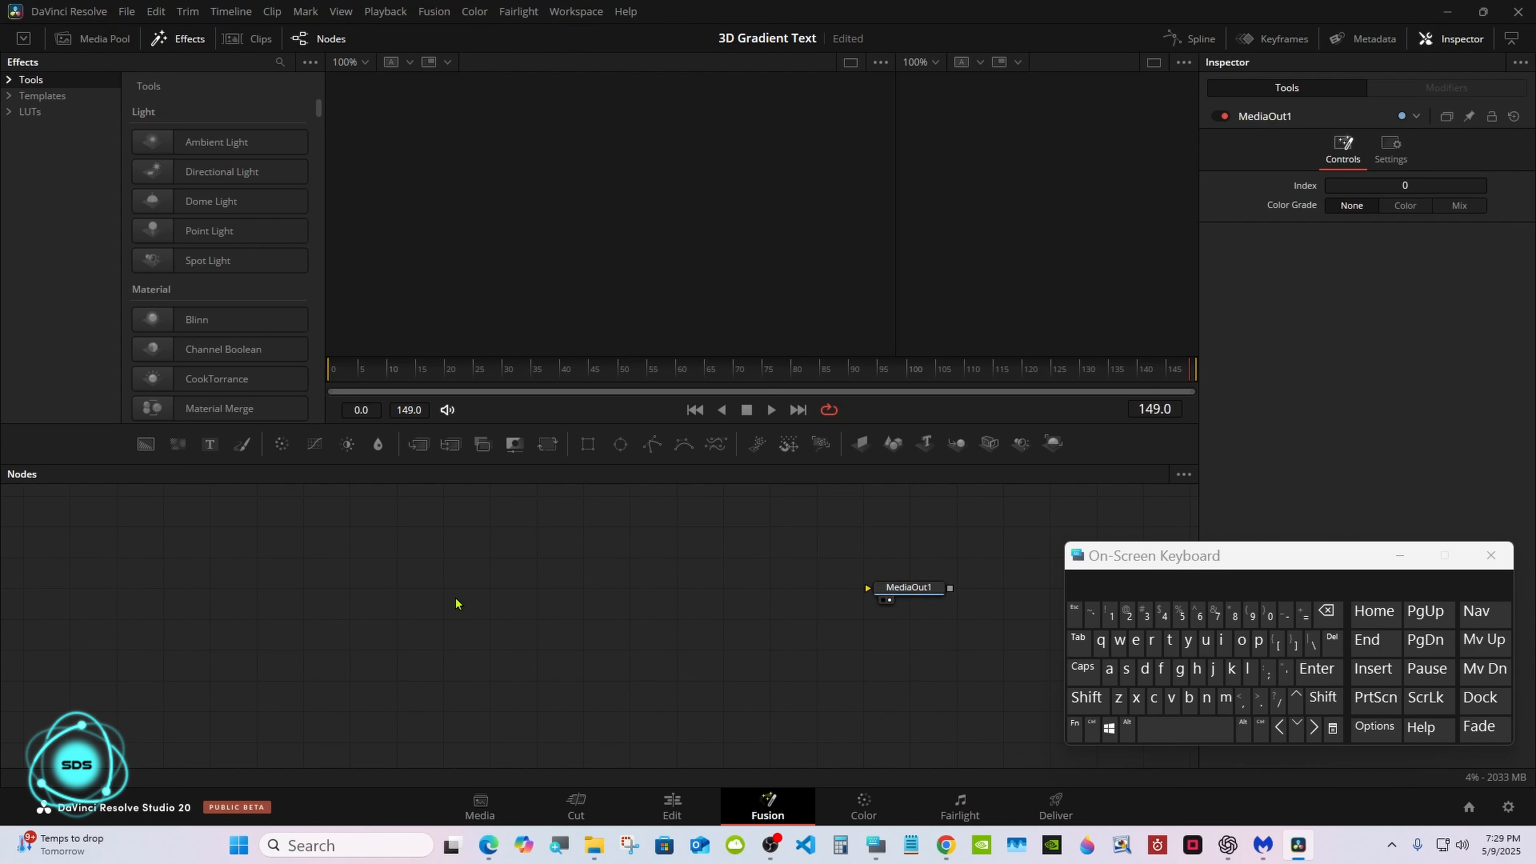
# Step: Add an sText node to the composition through the tool search
pyautogui.click(1086, 697)
pyautogui.click(1176, 726)
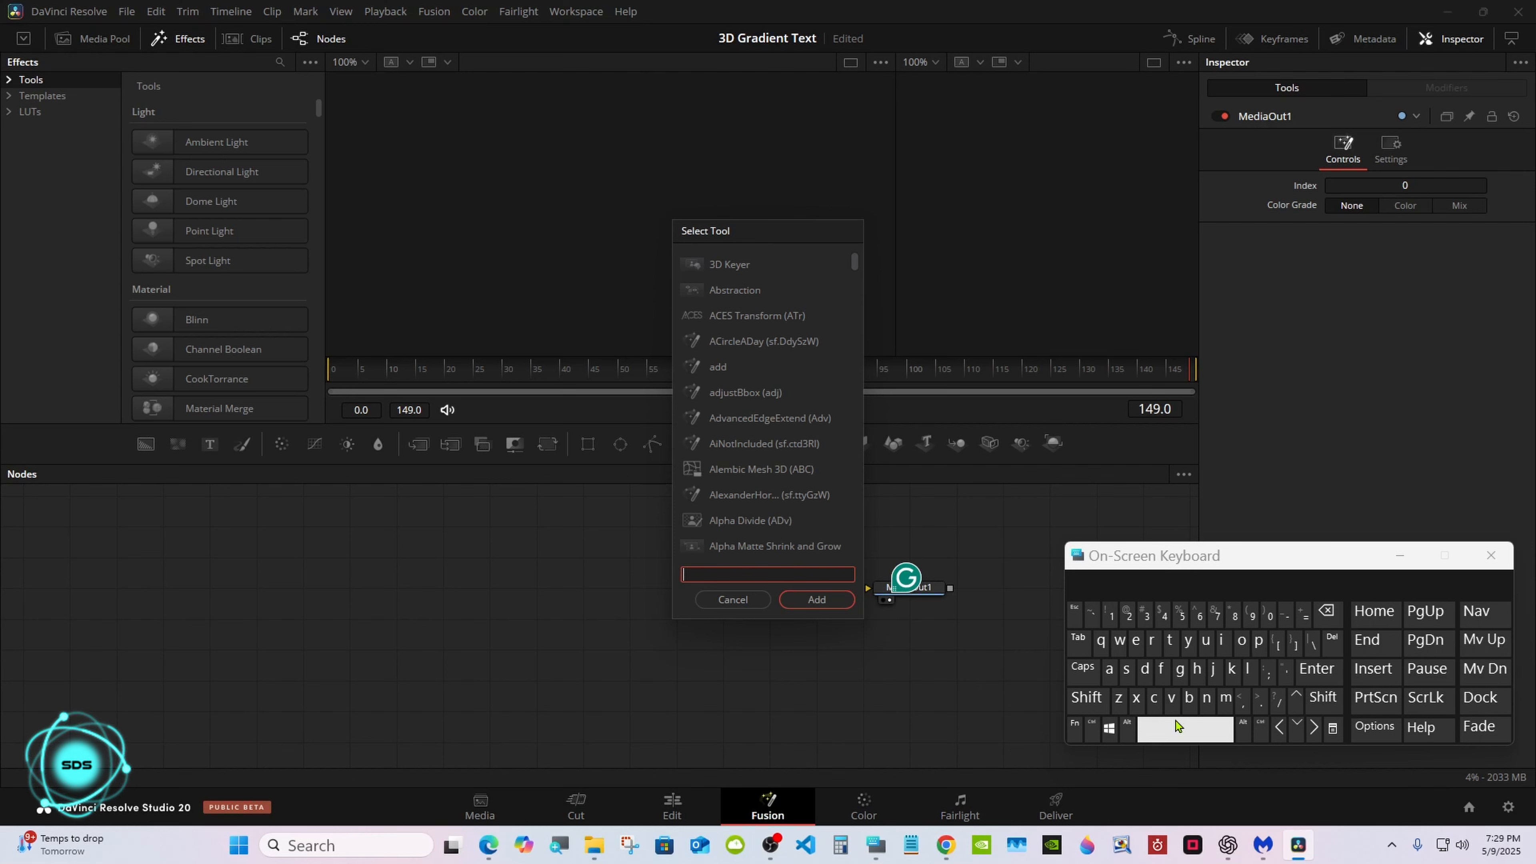
pyautogui.click(1126, 669)
pyautogui.click(1169, 640)
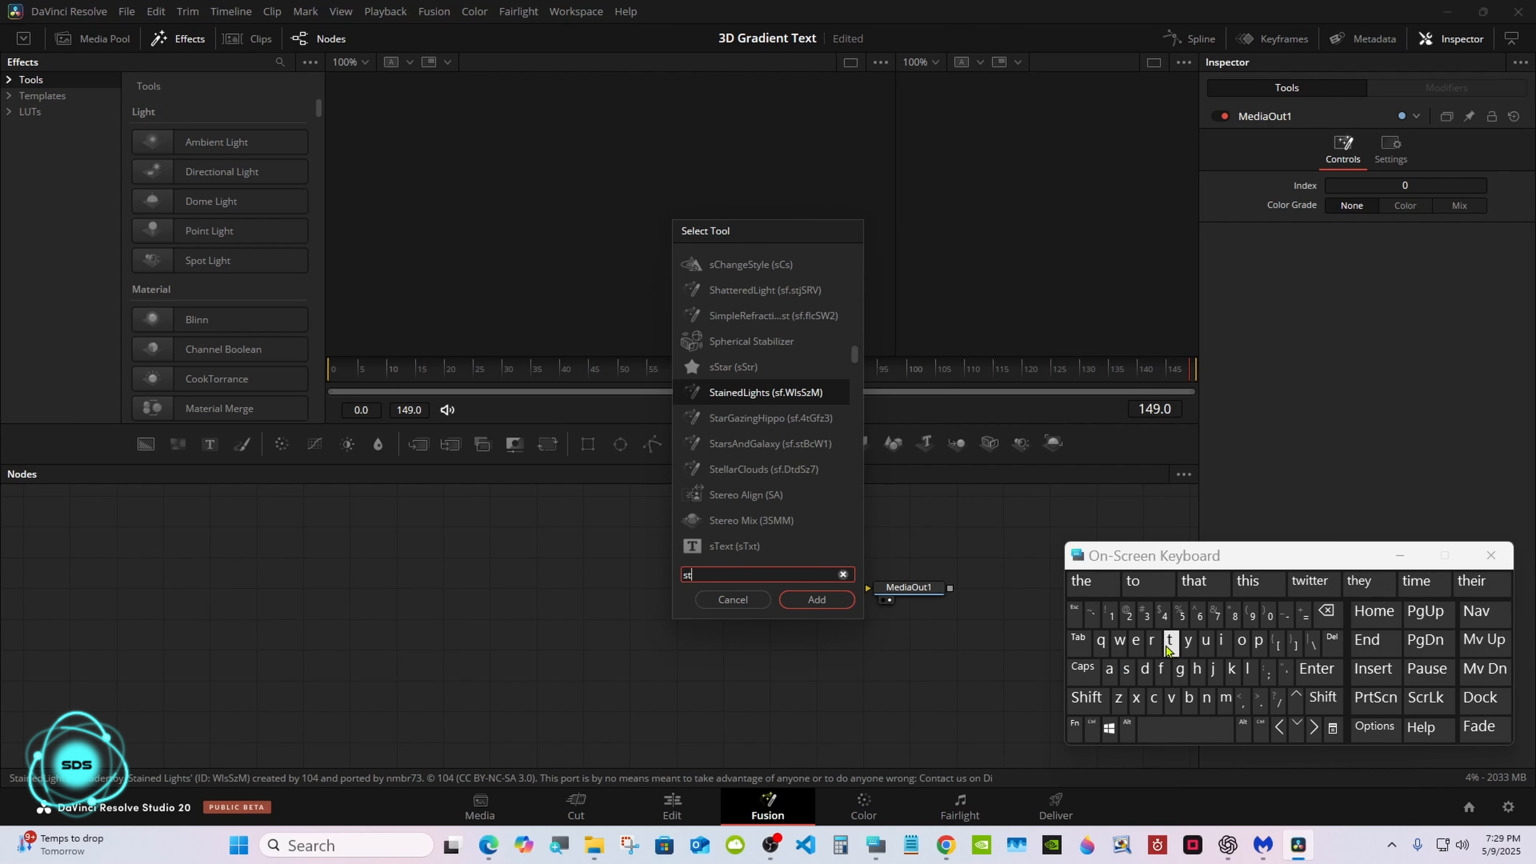
pyautogui.click(1135, 642)
pyautogui.click(754, 473)
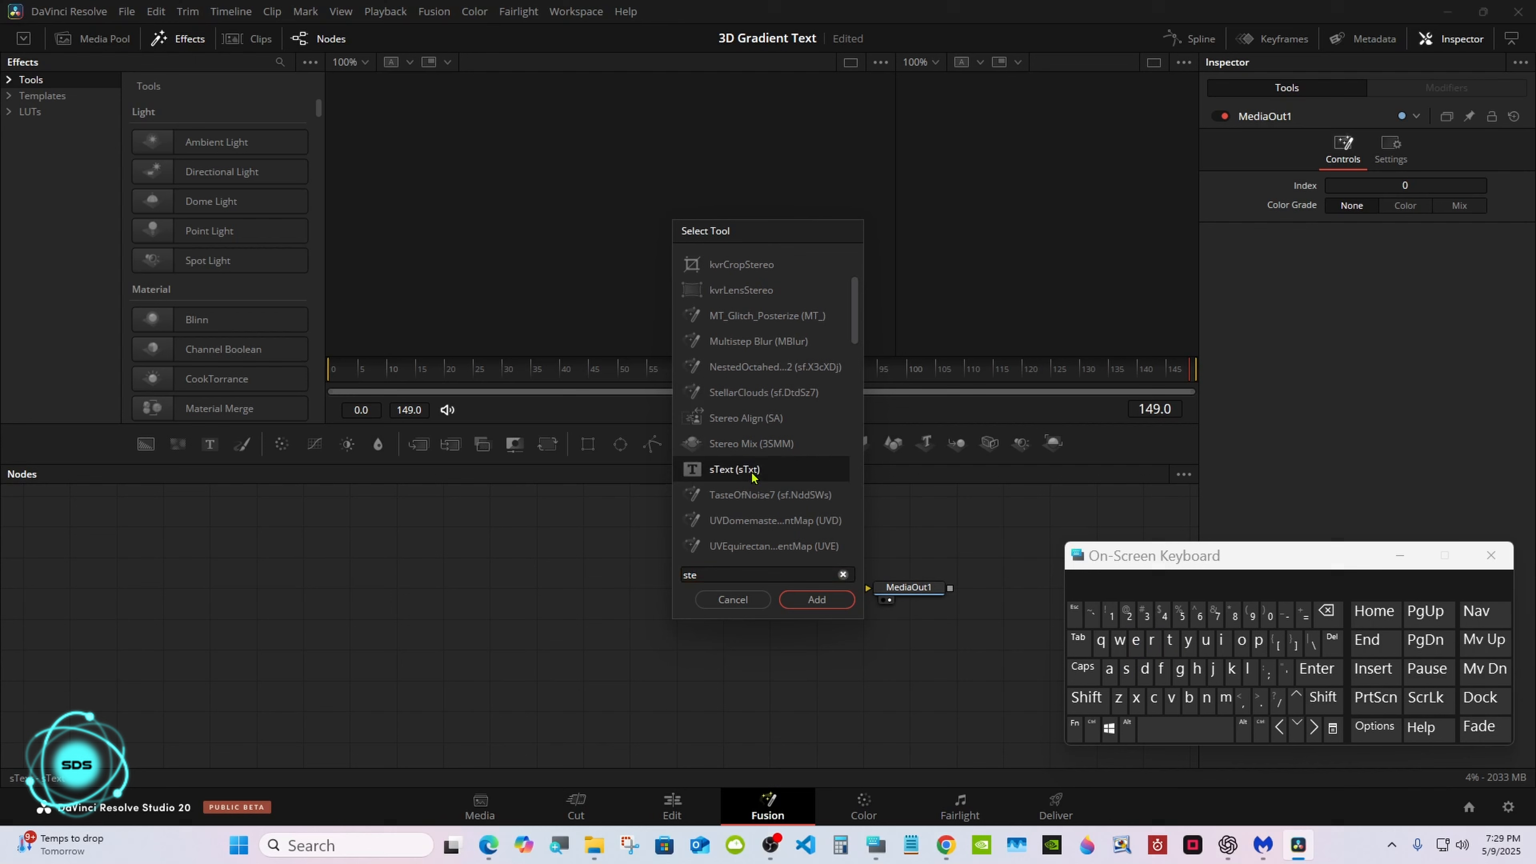
pyautogui.click(818, 598)
# Step: Add an Extrude 3D node after sText1 through the tool search
pyautogui.click(1087, 697)
pyautogui.click(1176, 727)
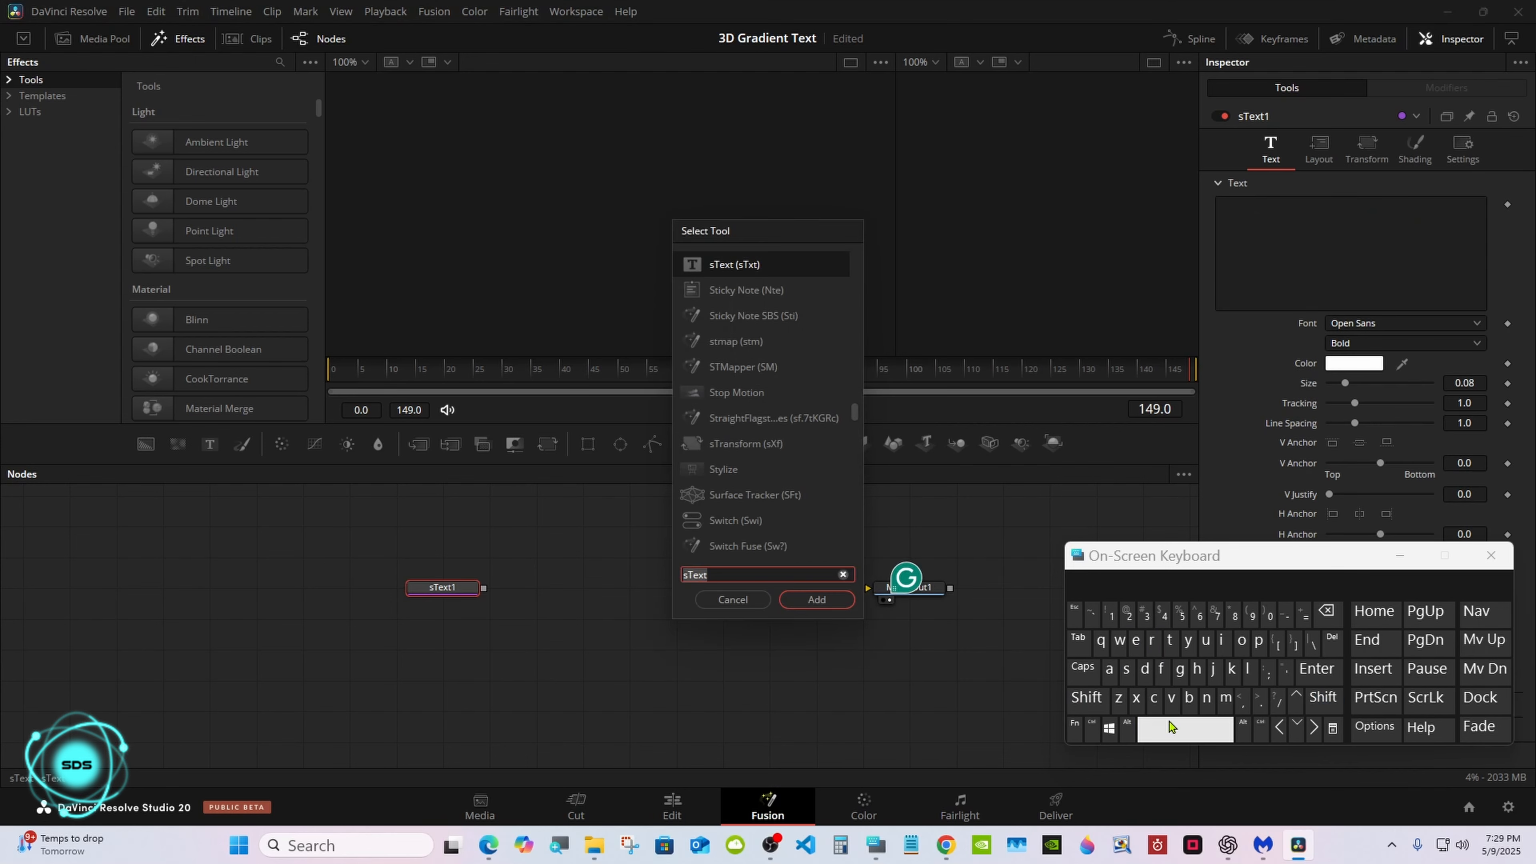
pyautogui.click(1136, 641)
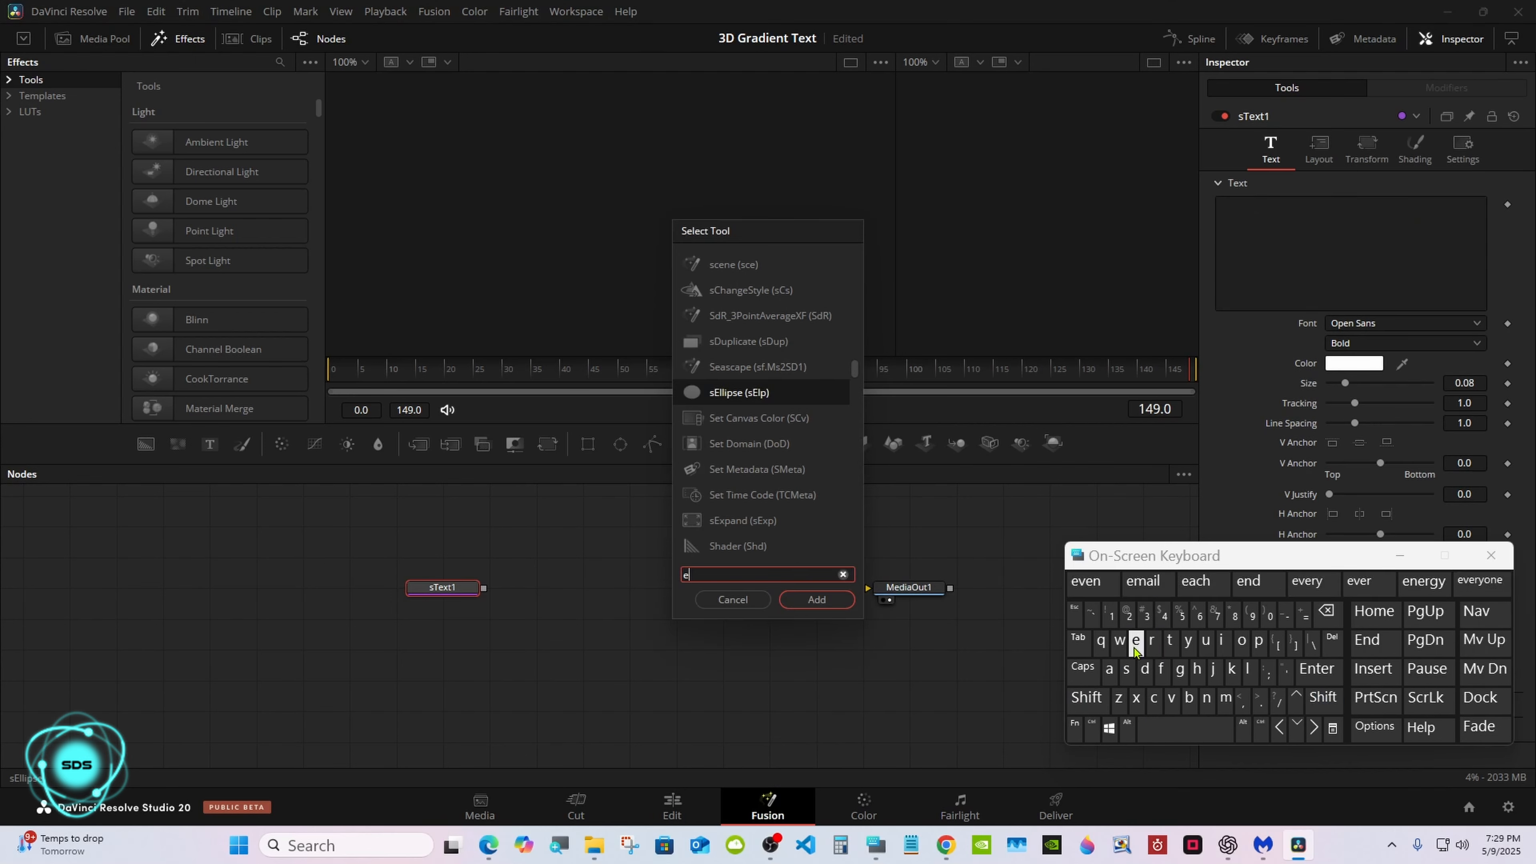
pyautogui.click(1137, 697)
pyautogui.click(1169, 640)
pyautogui.click(1151, 640)
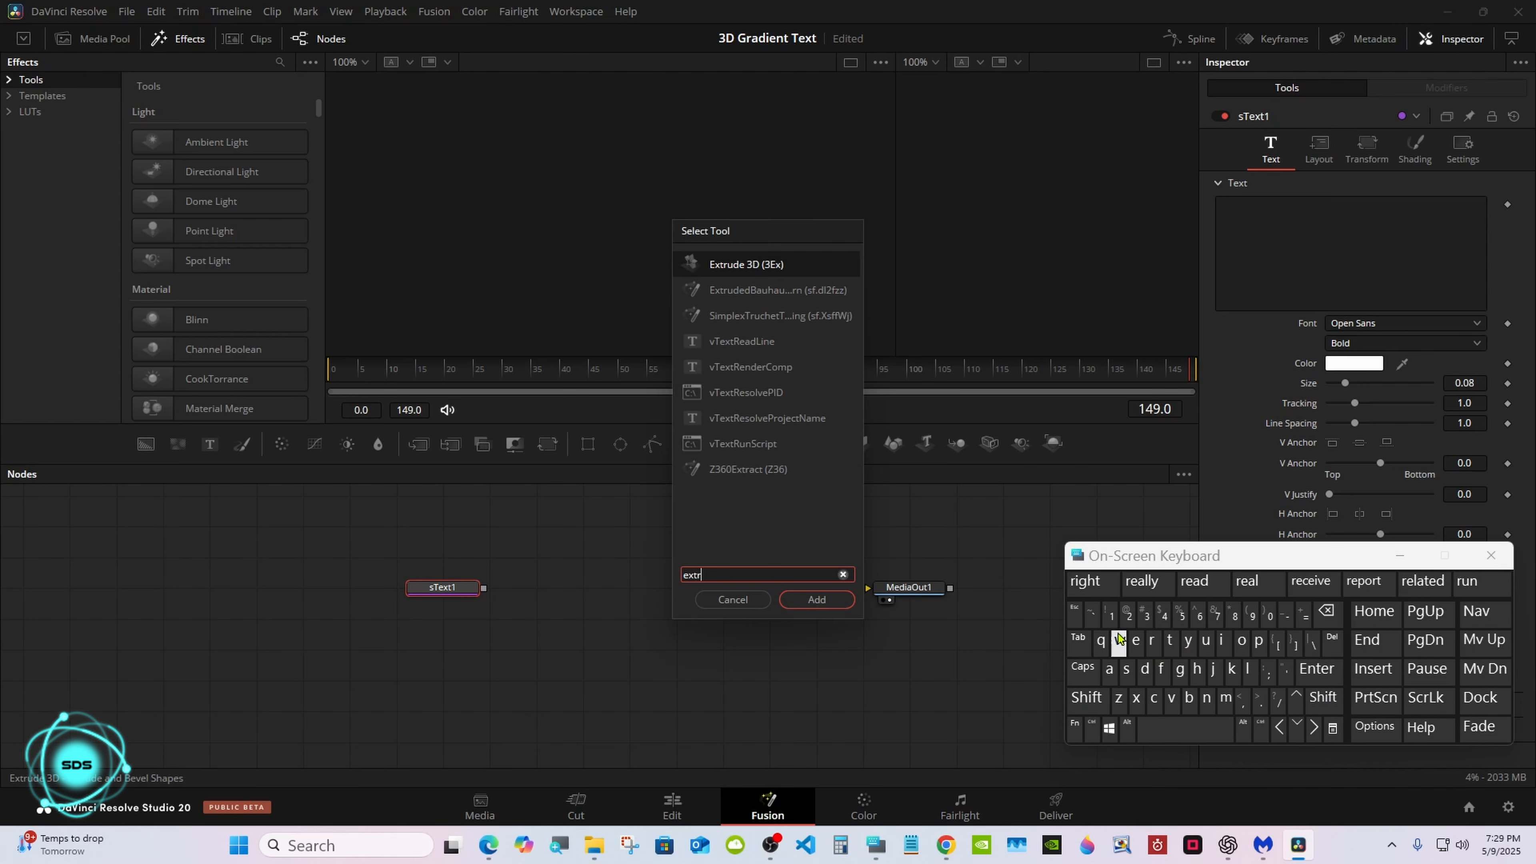
pyautogui.click(720, 264)
pyautogui.click(818, 599)
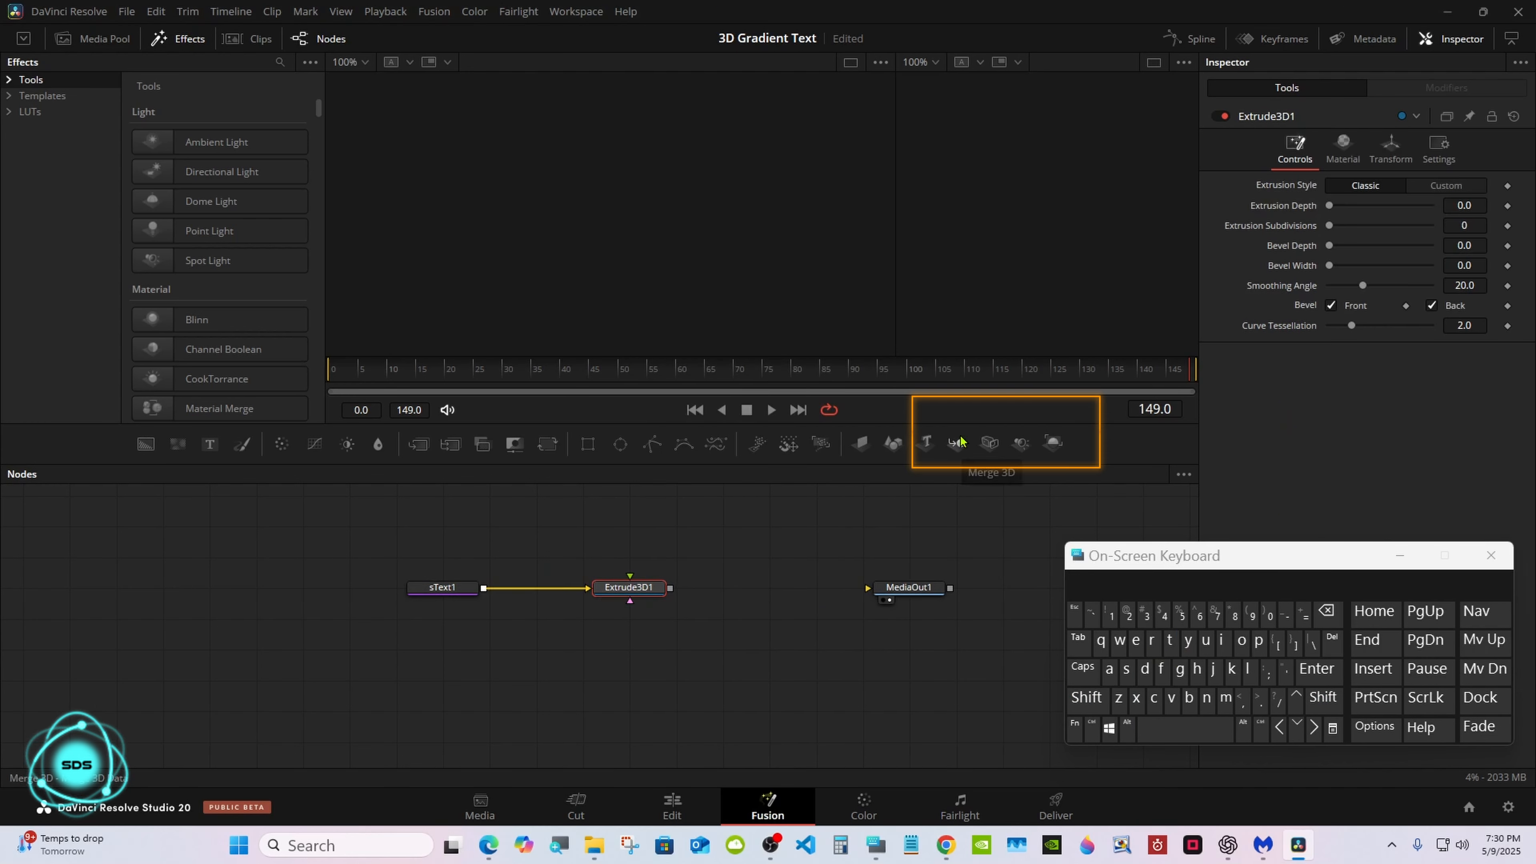
# Step: Add Merge 3D, Camera 3D and Renderer 3D nodes after Extrude3D1, feeding MediaOut1, and space MediaOut1 farther out
pyautogui.click(960, 443)
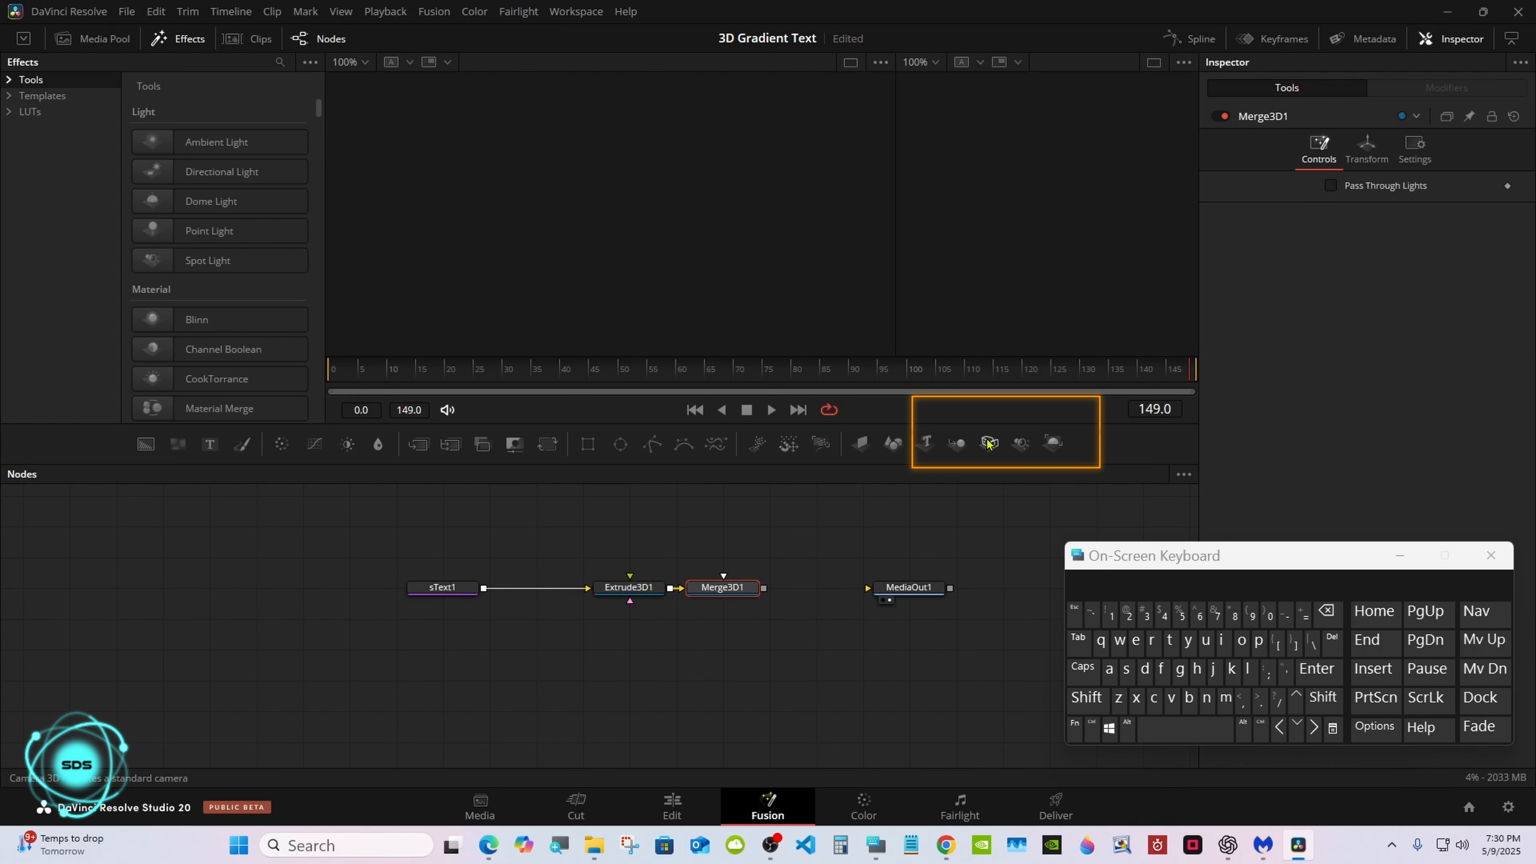
pyautogui.click(992, 444)
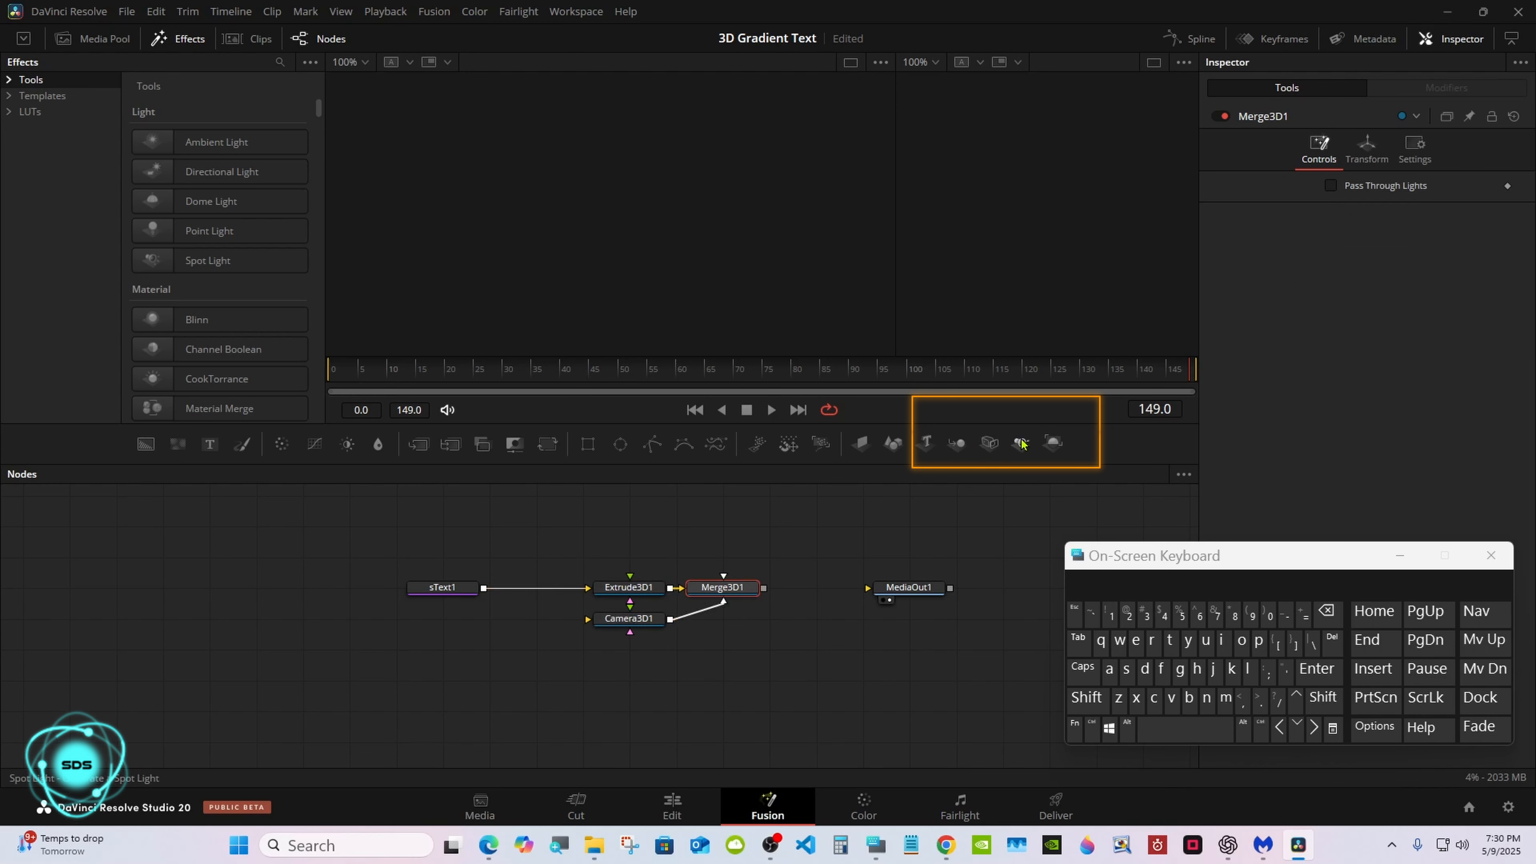
pyautogui.click(1052, 443)
pyautogui.moveTo(901, 591); pyautogui.dragTo(948, 592)
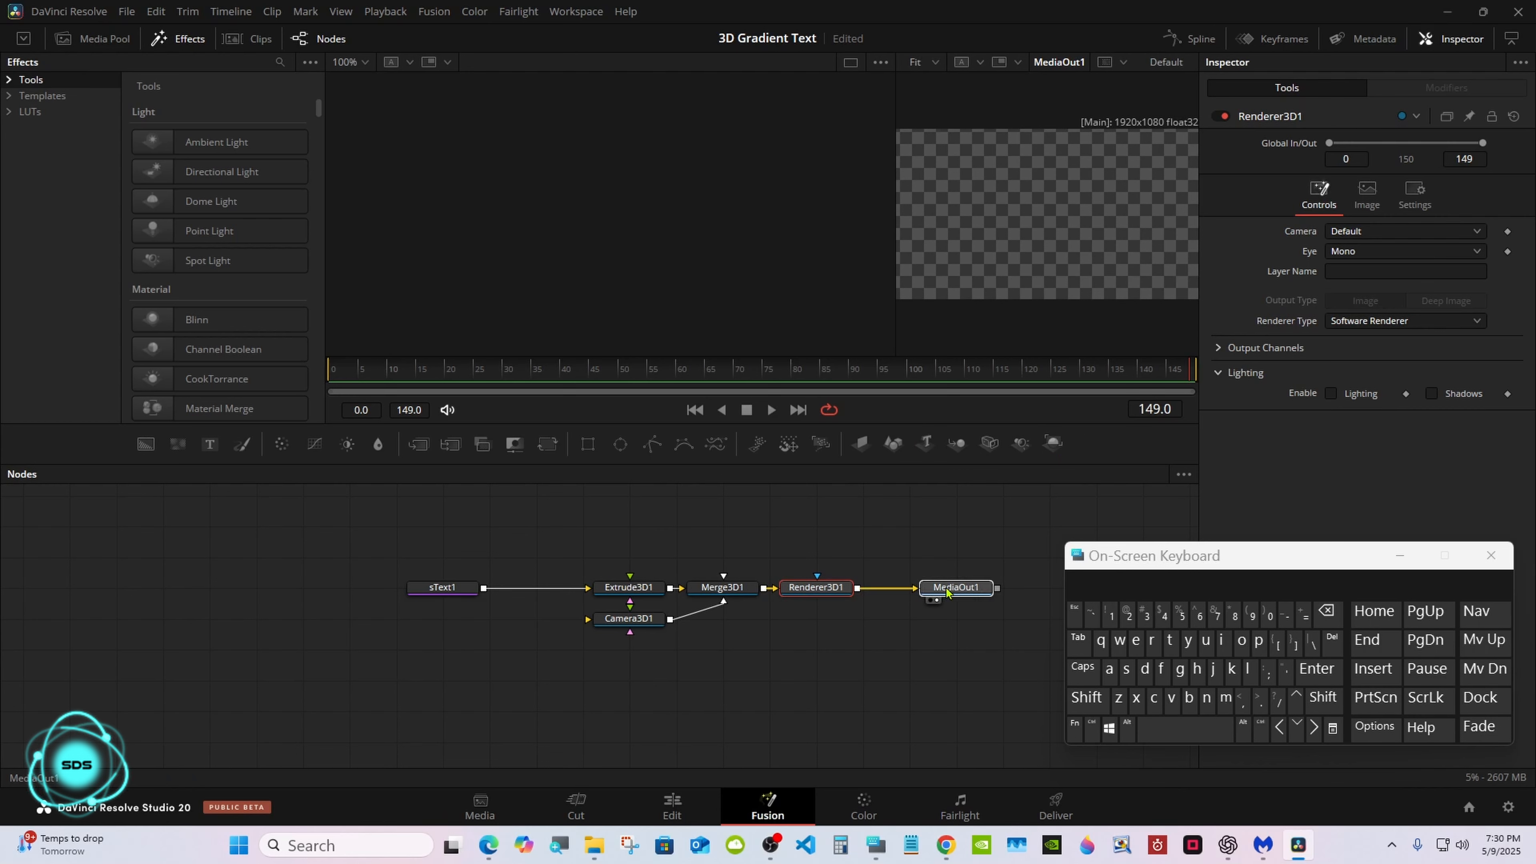
# Step: Widen the MediaOut1 viewer and switch to the single-viewer layout
pyautogui.moveTo(897, 242); pyautogui.dragTo(758, 234)
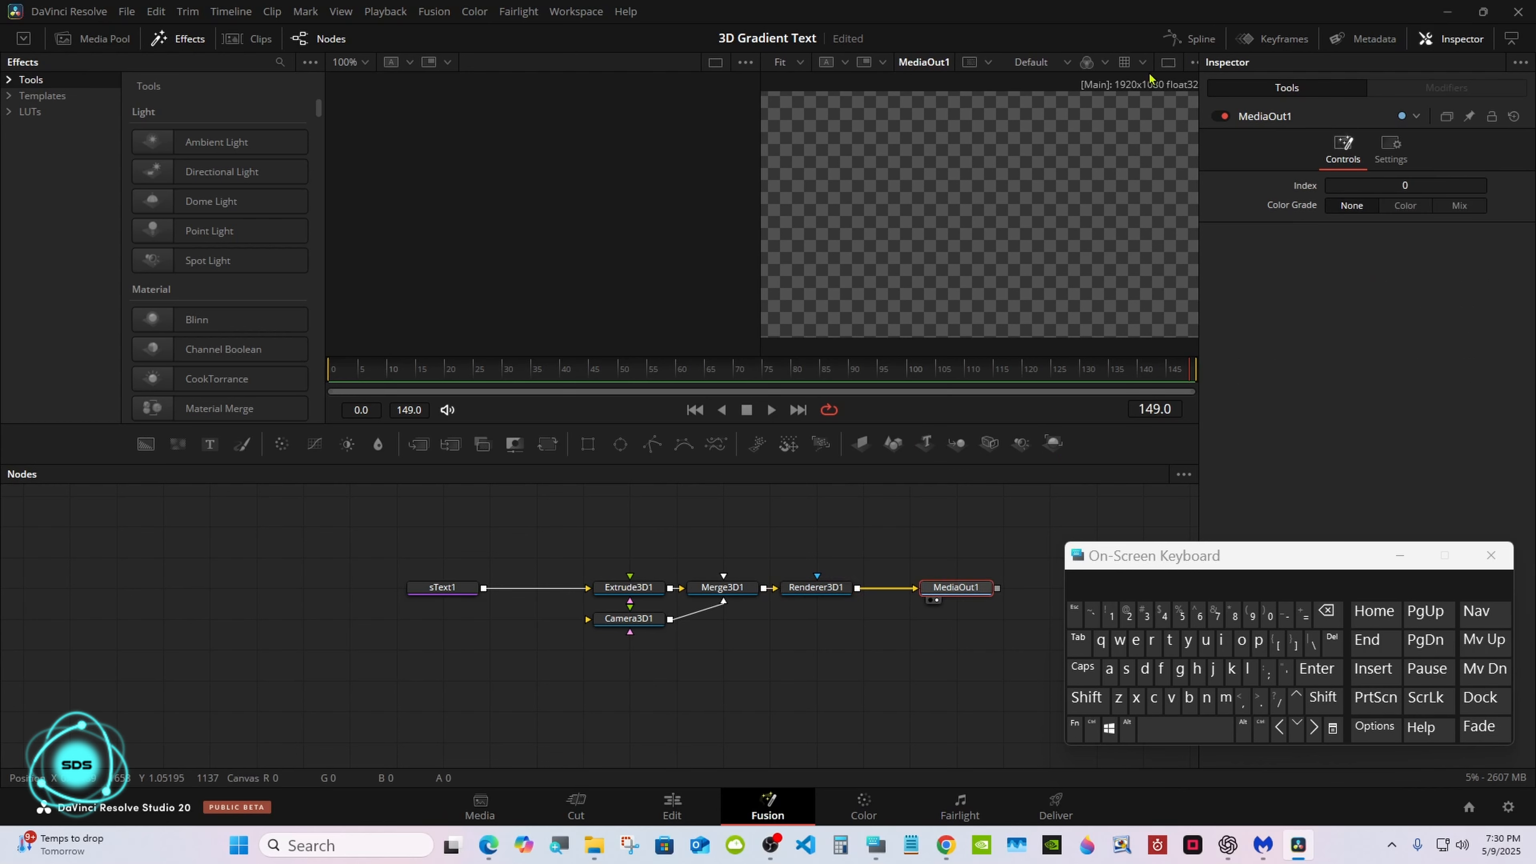
pyautogui.click(1166, 64)
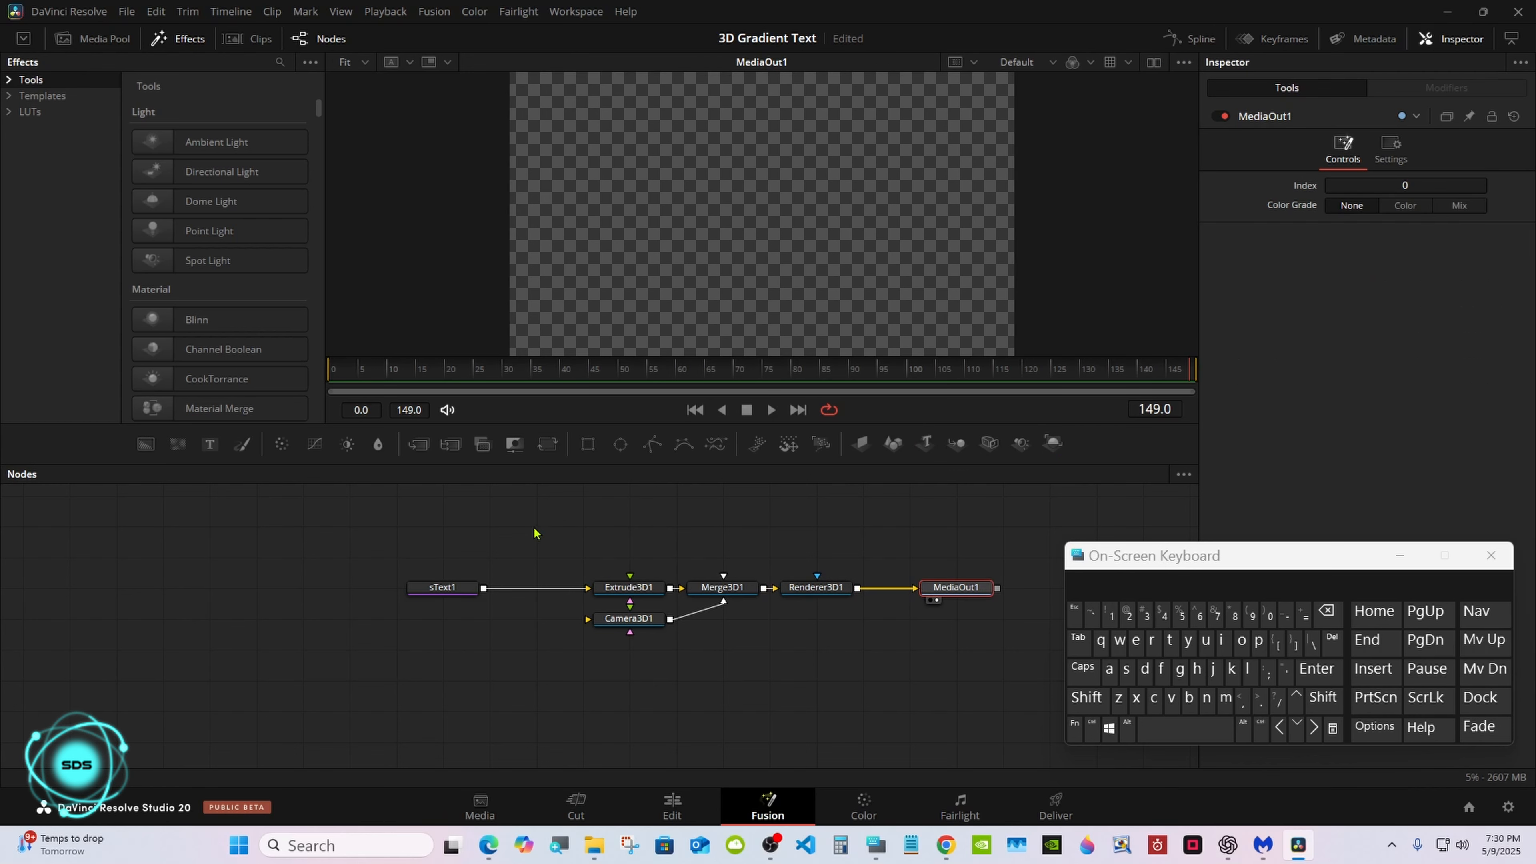
# Step: Enter RESOLVE in capitals as the text of the sText1 node
pyautogui.click(455, 591)
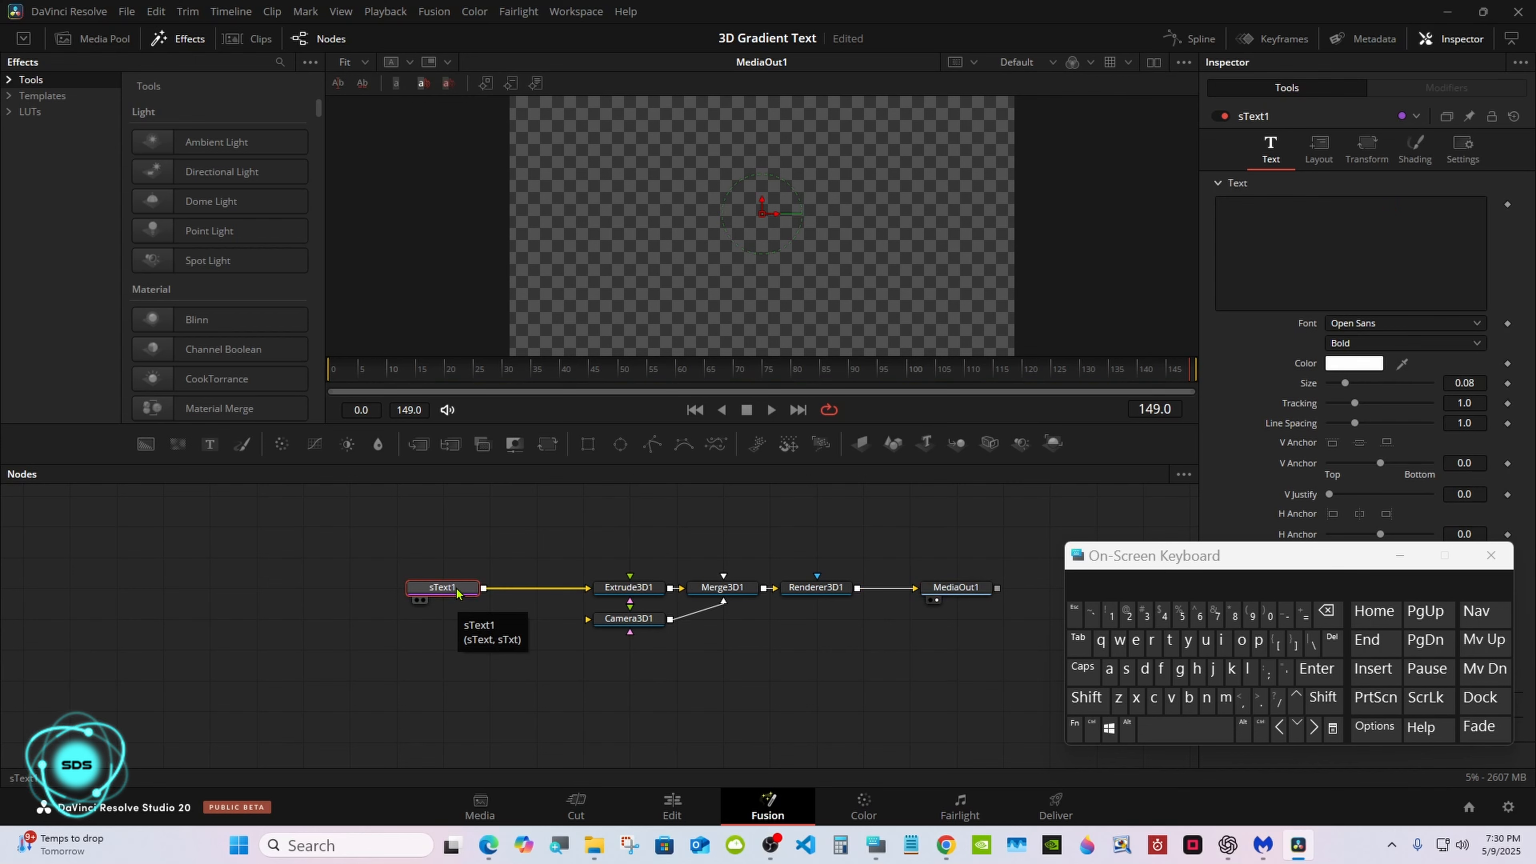
pyautogui.click(1349, 254)
pyautogui.click(1083, 670)
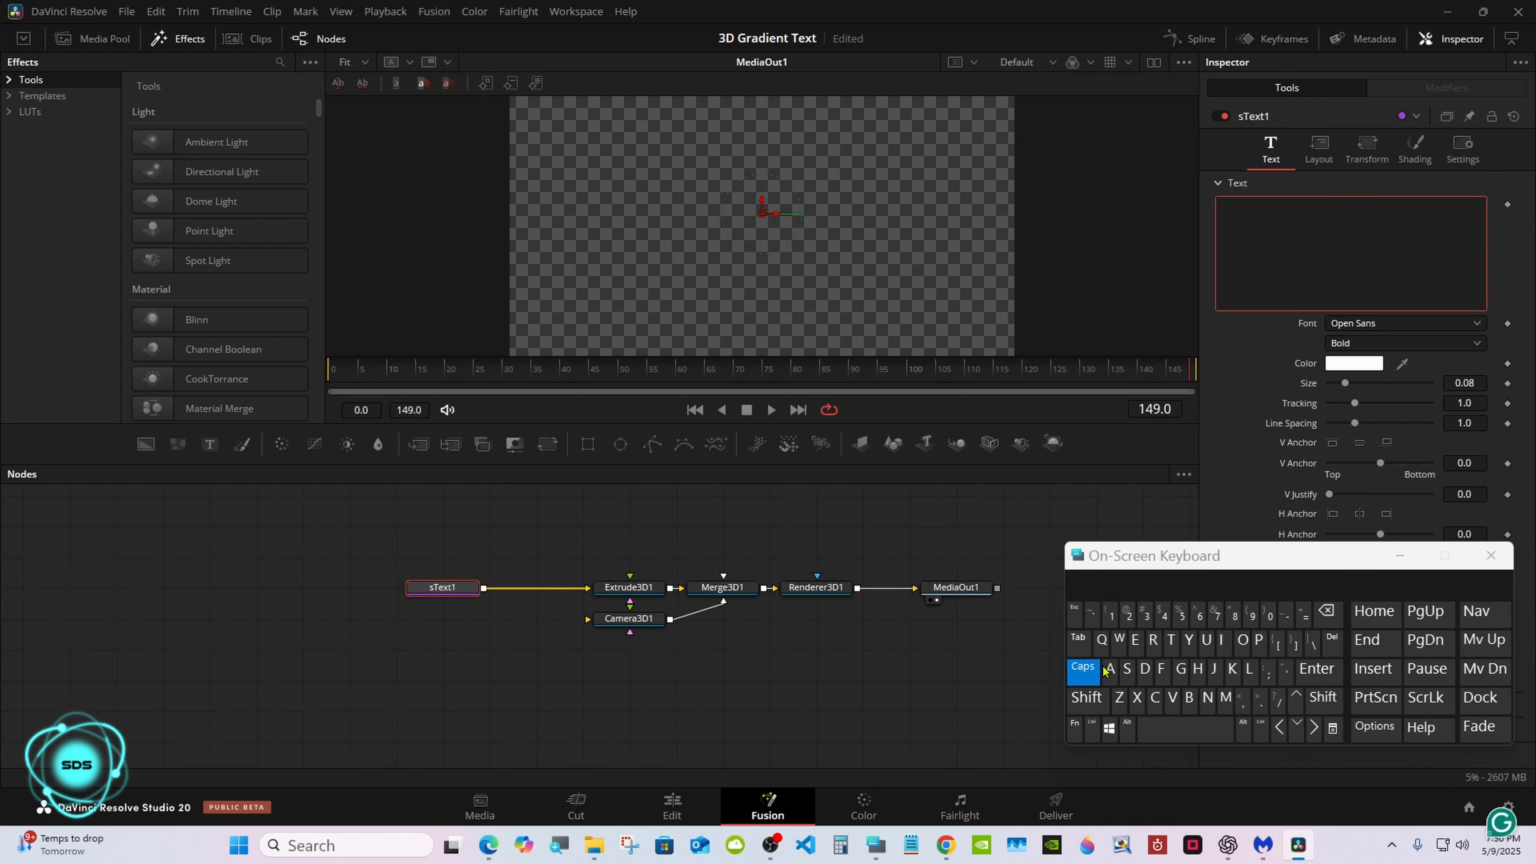
pyautogui.click(1153, 641)
pyautogui.click(1135, 640)
pyautogui.click(1127, 669)
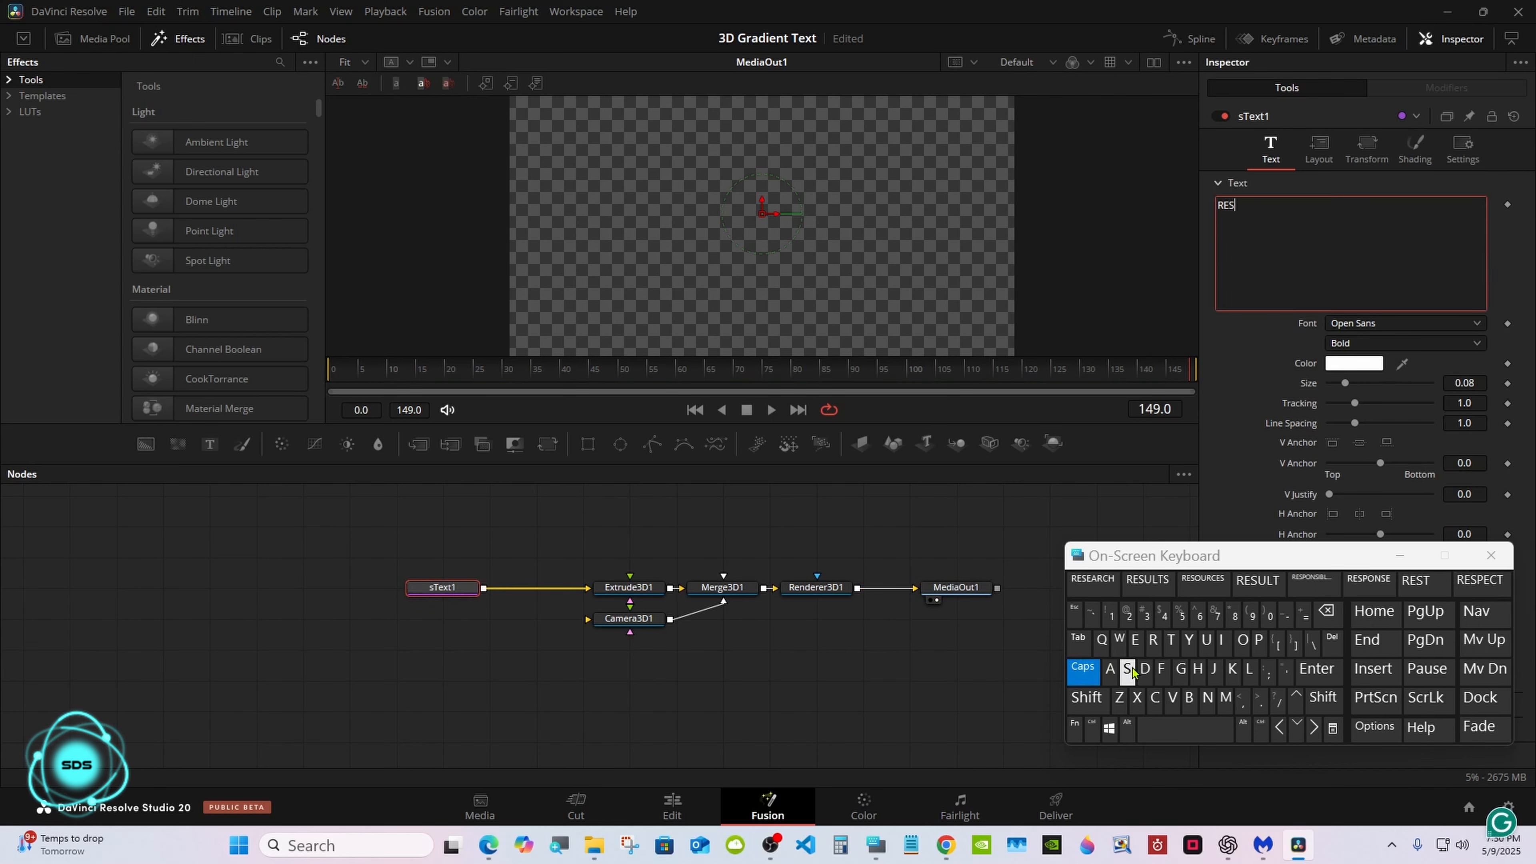
pyautogui.click(1241, 640)
pyautogui.click(1258, 581)
pyautogui.click(1325, 613)
# Step: Move the on-screen keyboard clear of the text settings and set the sText1 font to Teko
pyautogui.moveTo(1308, 564); pyautogui.dragTo(977, 627)
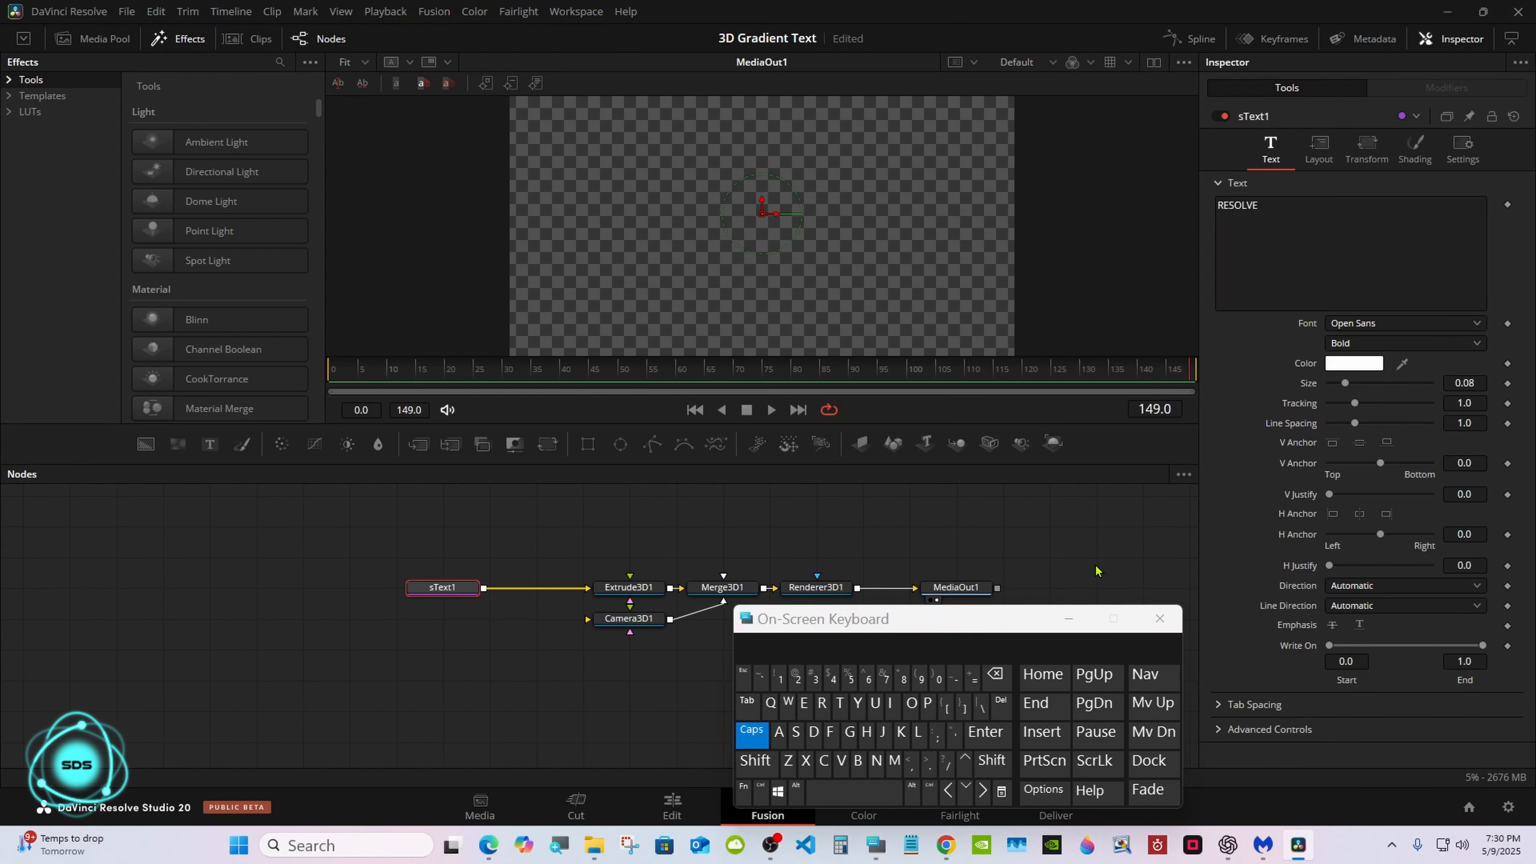
pyautogui.click(1409, 323)
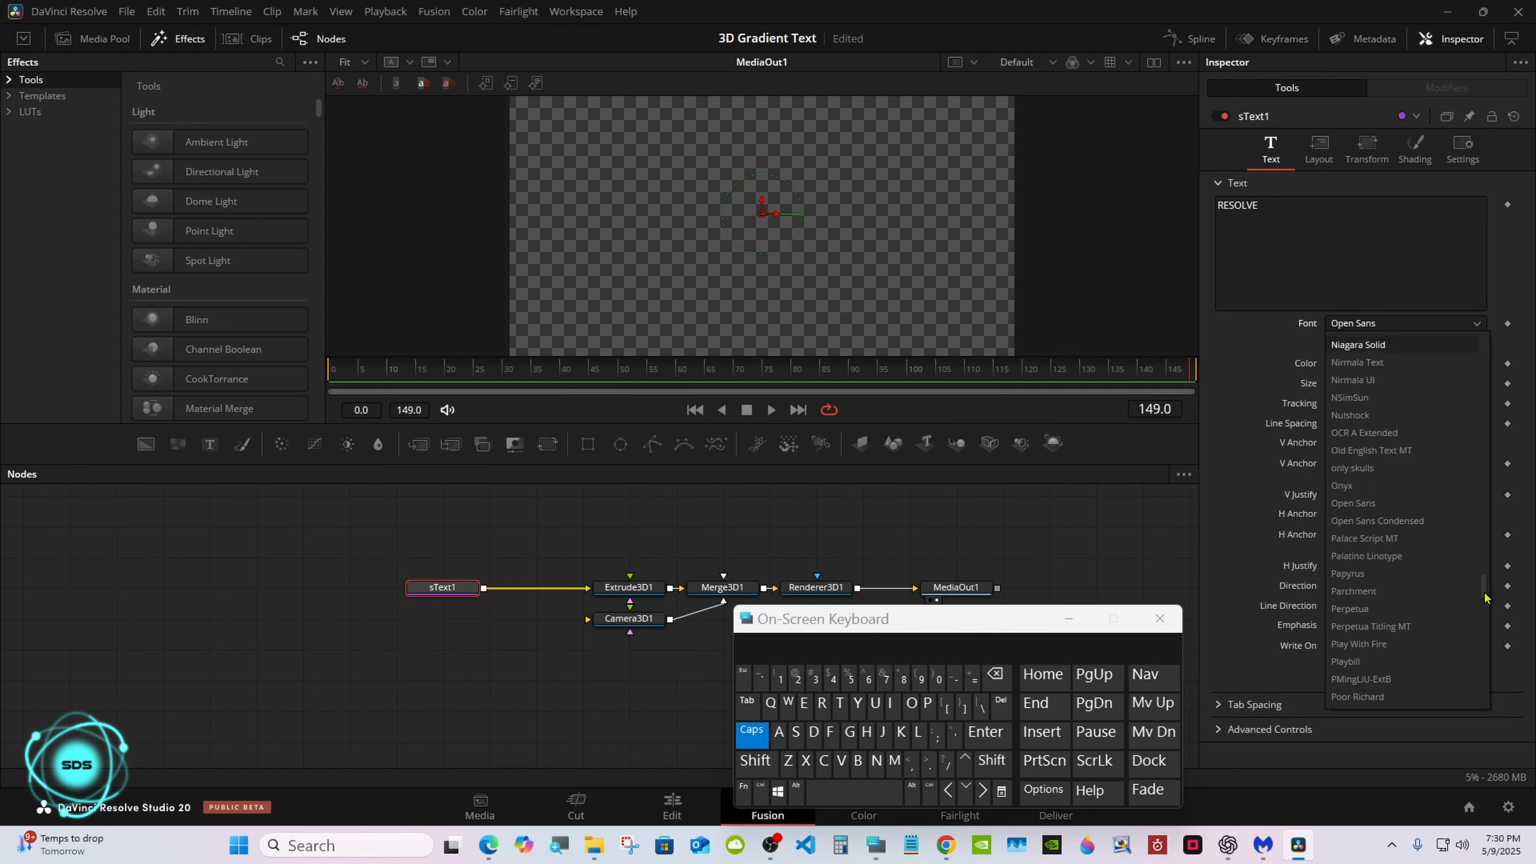
pyautogui.moveTo(1484, 598); pyautogui.dragTo(1484, 672)
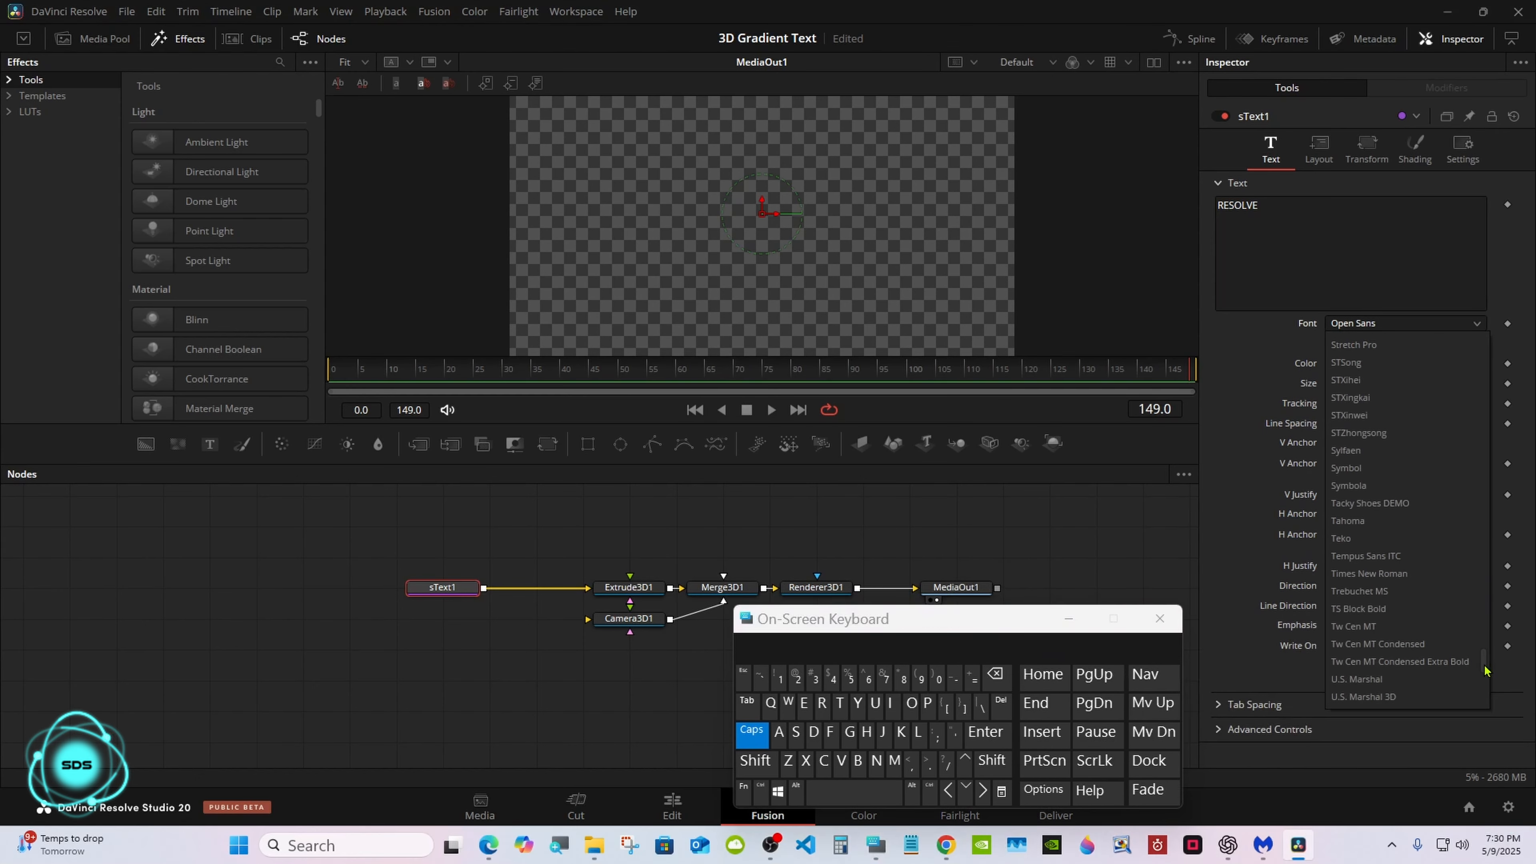
pyautogui.click(1359, 539)
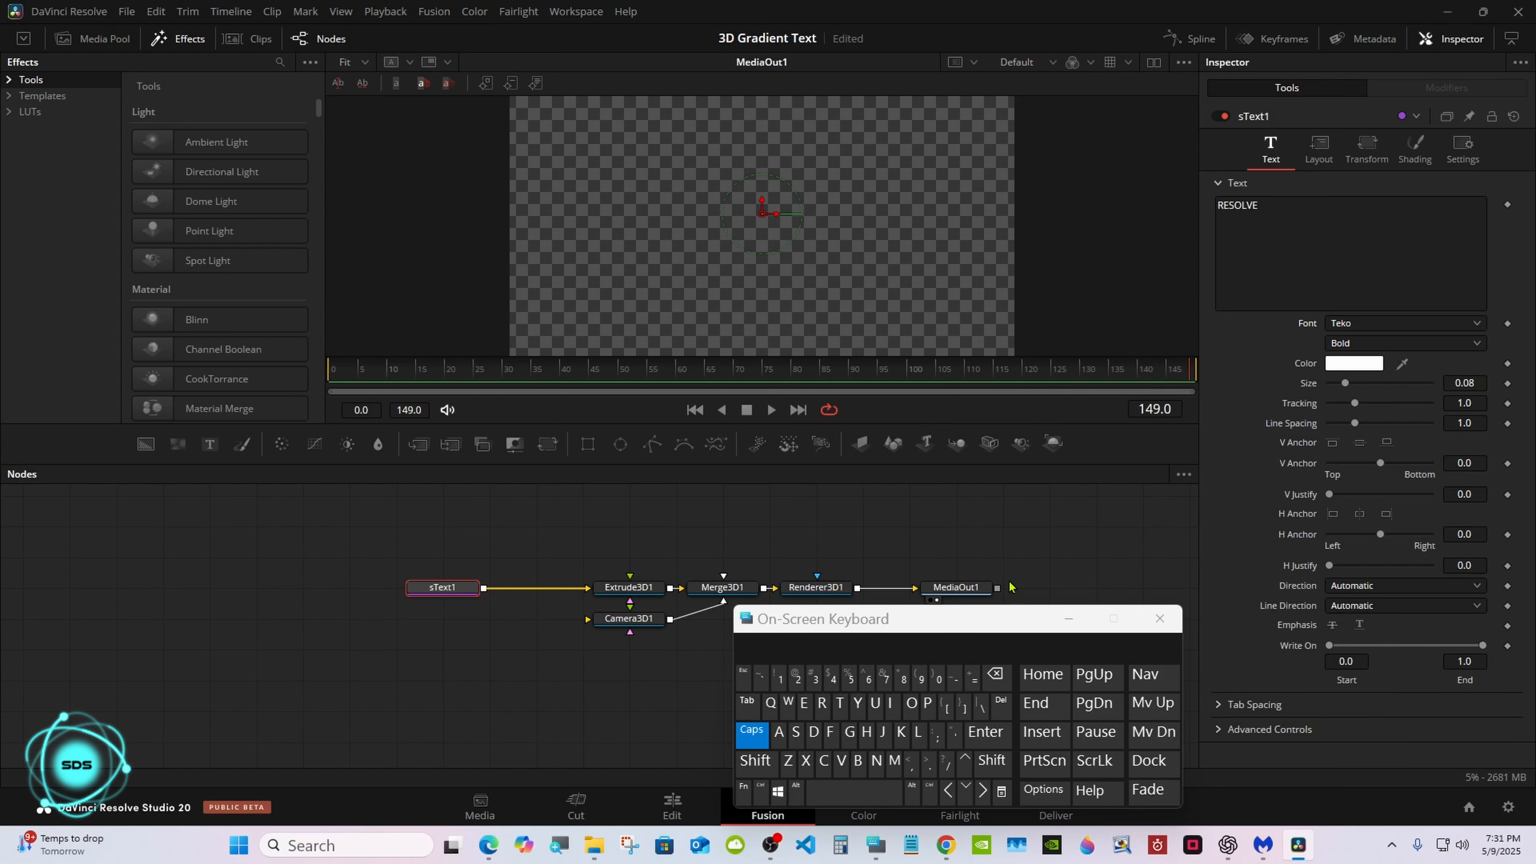
# Step: Enable Use Target on Camera3D1 and set its Z translation to 0.54
pyautogui.moveTo(912, 621); pyautogui.dragTo(1221, 597)
pyautogui.click(1059, 708)
pyautogui.click(635, 621)
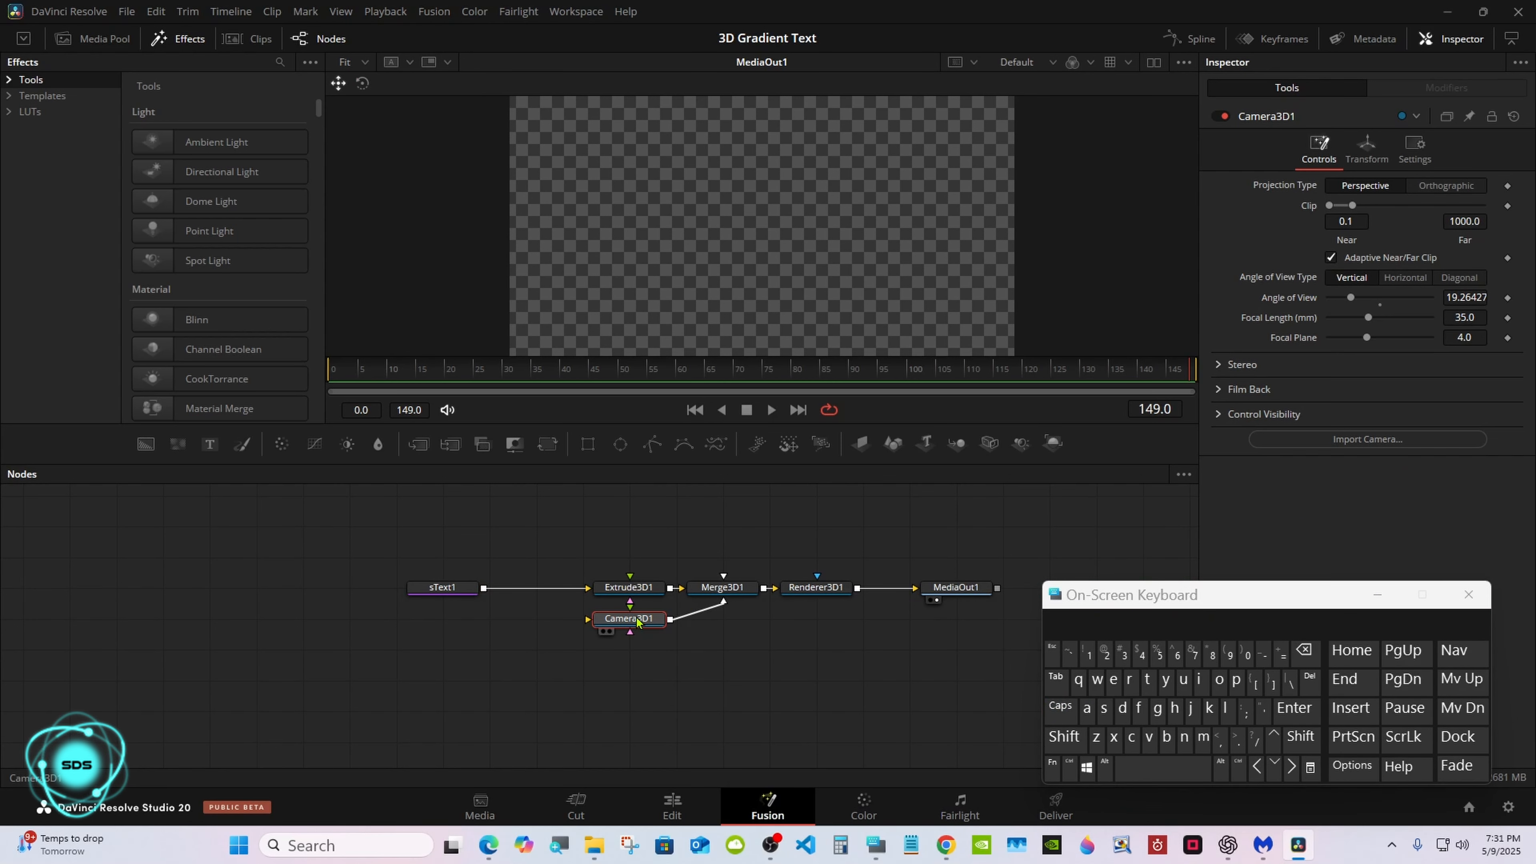
pyautogui.click(1367, 145)
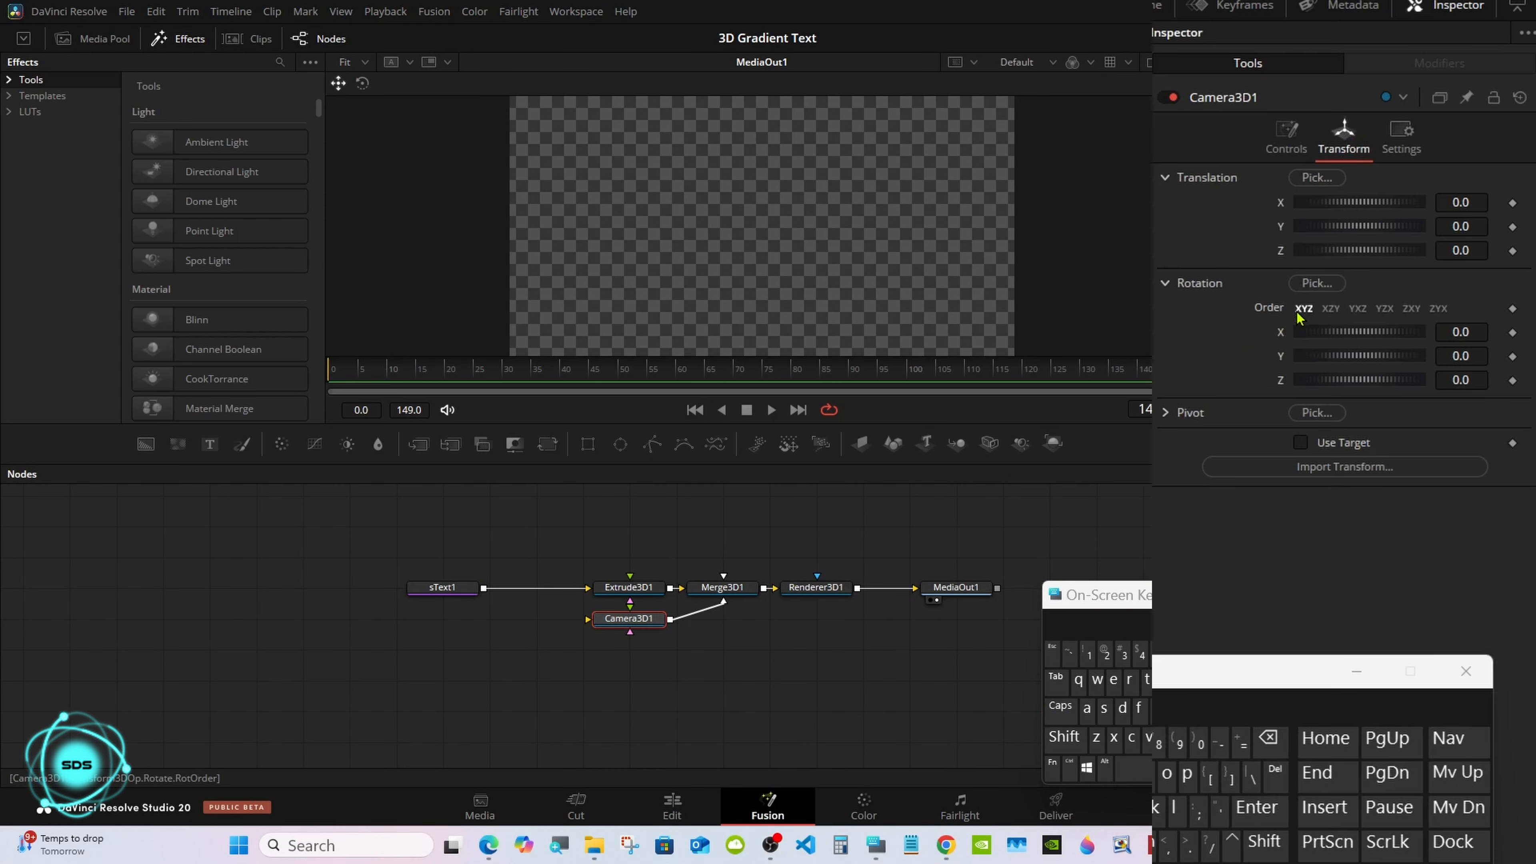
pyautogui.click(1300, 442)
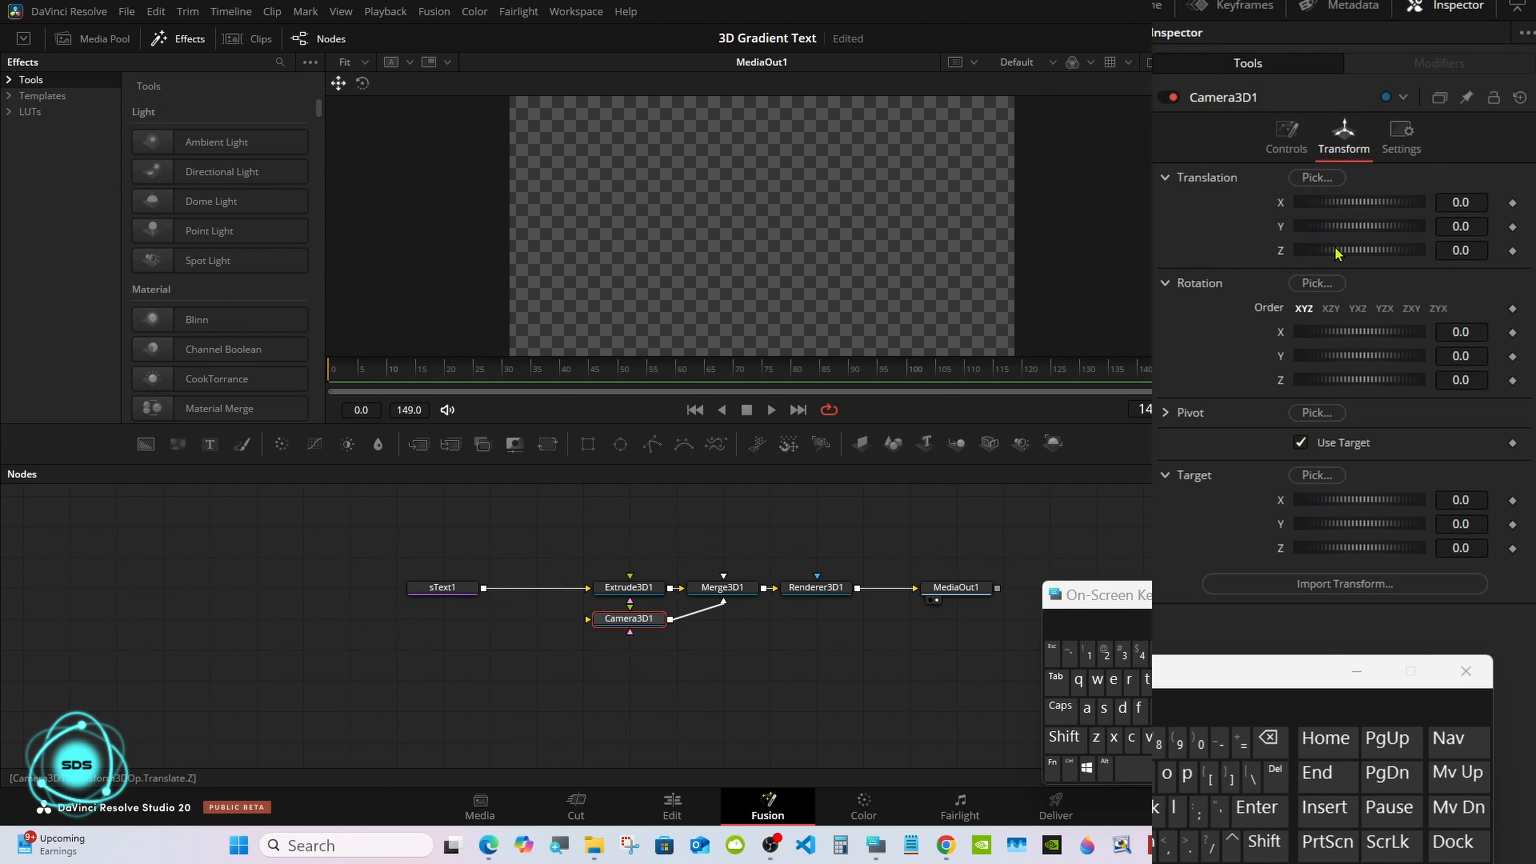
pyautogui.moveTo(1335, 253); pyautogui.dragTo(1361, 252)
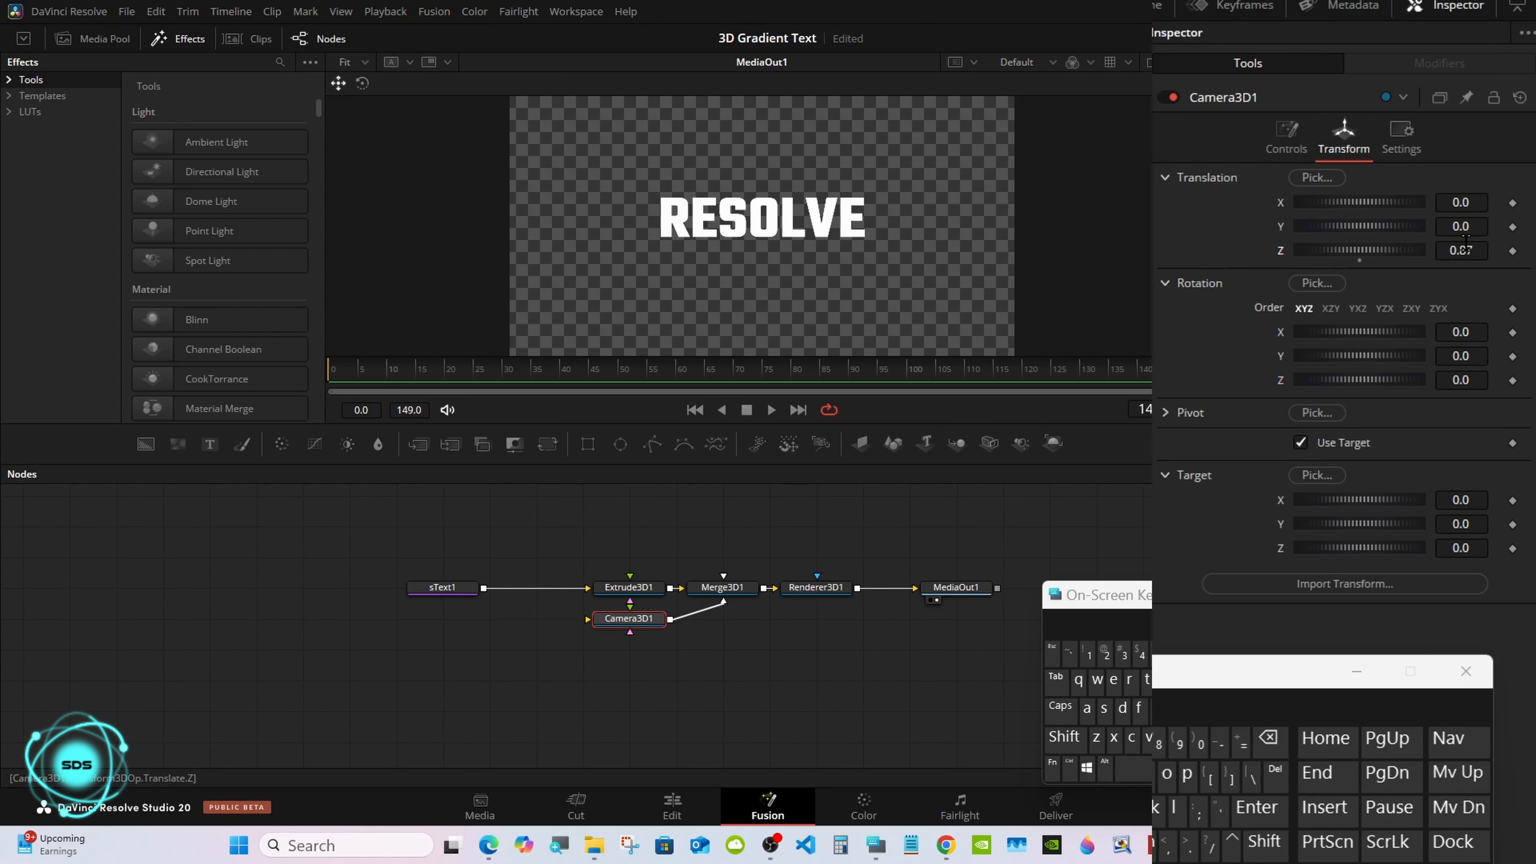
pyautogui.moveTo(1467, 250); pyautogui.dragTo(1443, 250)
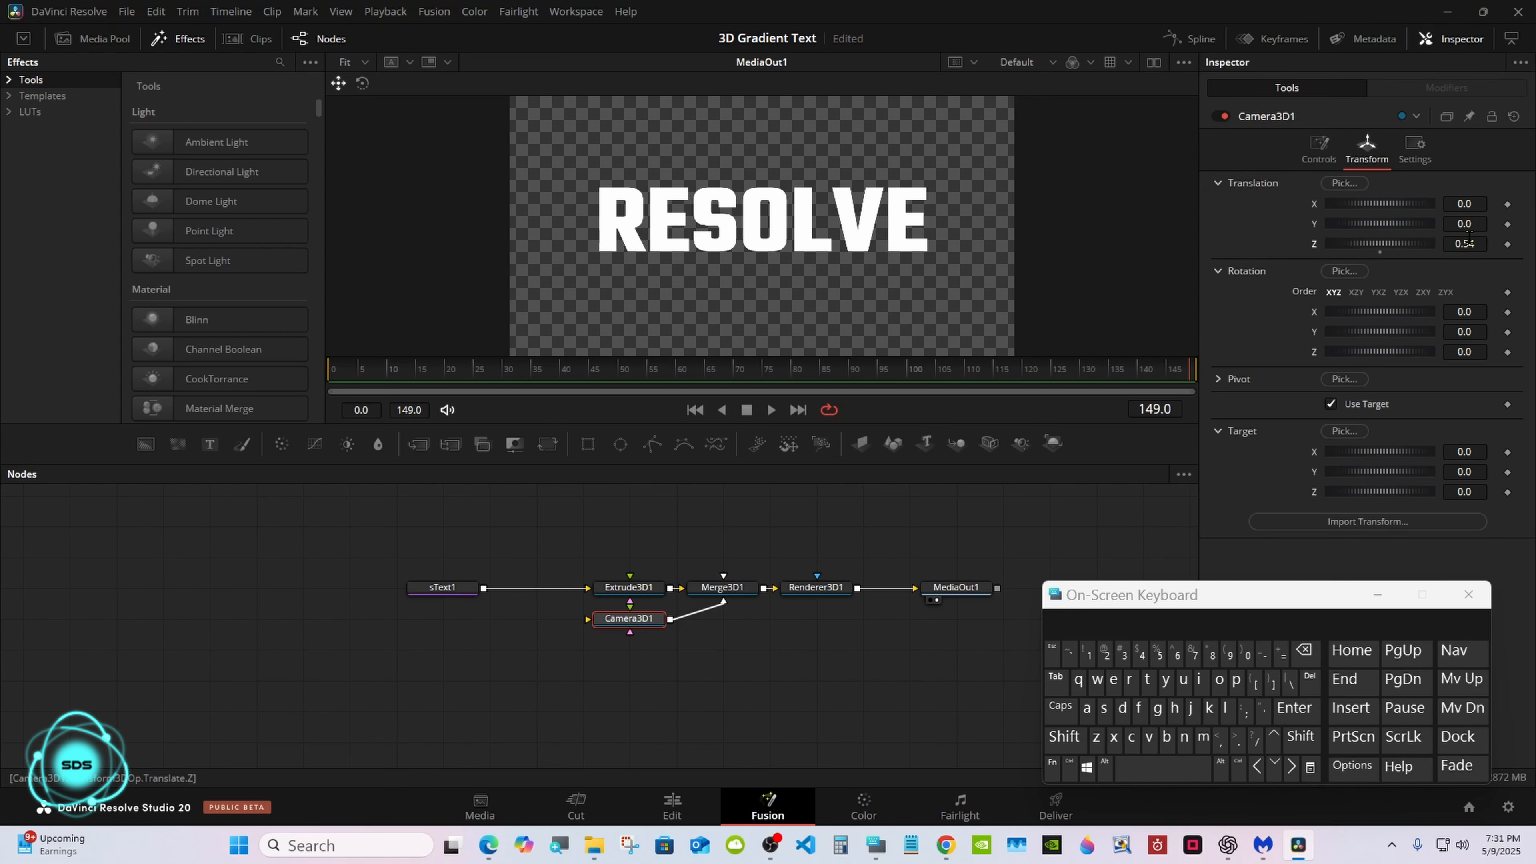
# Step: Place Camera3D1 below Renderer3D1 in the node graph and display Merge3D1 in a second viewer beside MediaOut1
pyautogui.moveTo(808, 461); pyautogui.dragTo(806, 454)
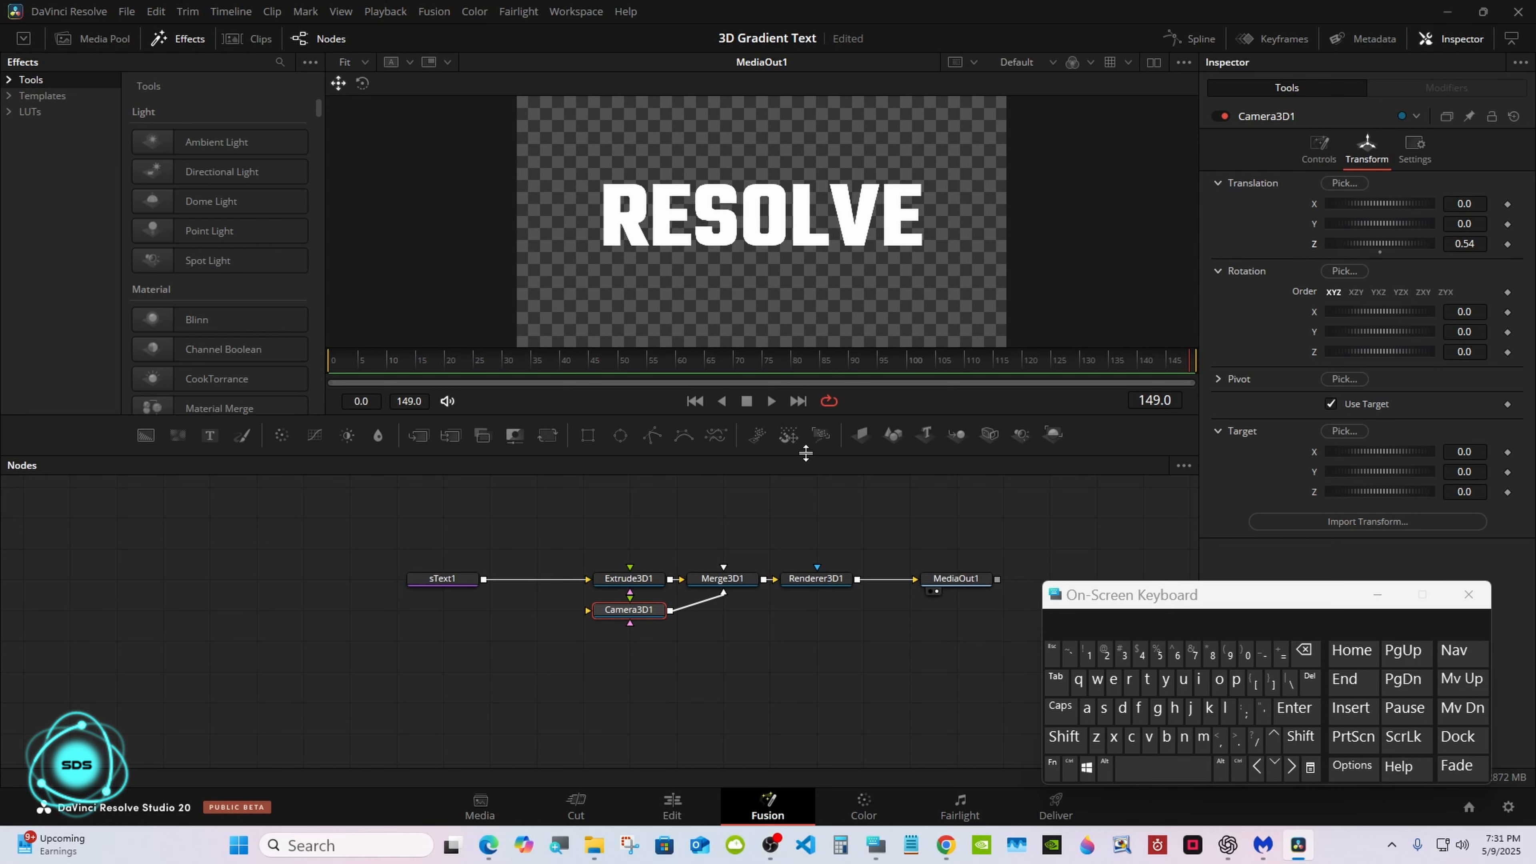
pyautogui.moveTo(629, 610); pyautogui.dragTo(816, 610)
pyautogui.click(1153, 63)
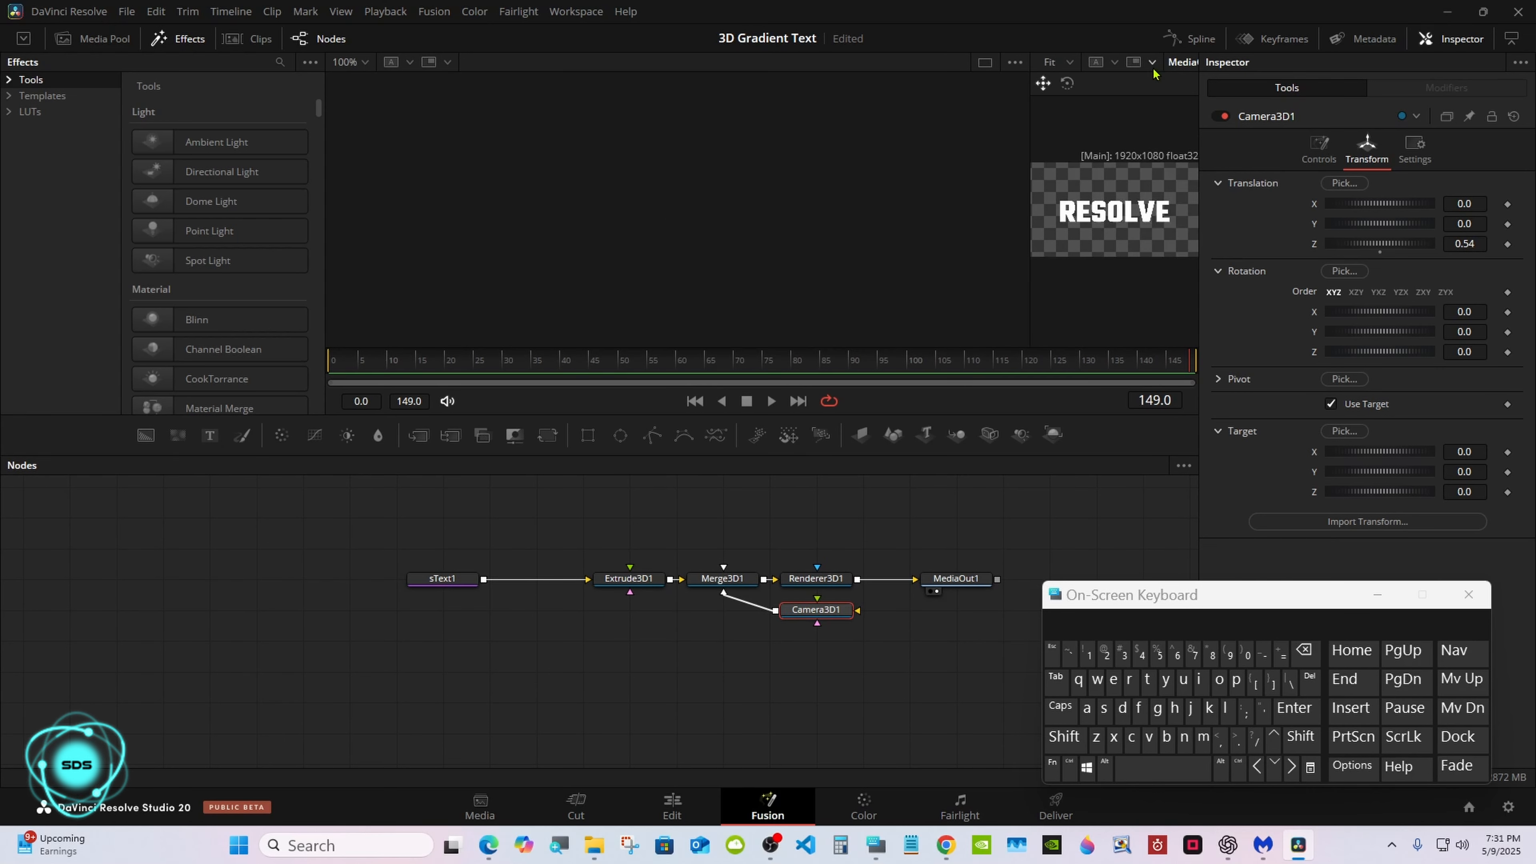
pyautogui.moveTo(1027, 147); pyautogui.dragTo(737, 141)
pyautogui.moveTo(702, 578); pyautogui.dragTo(593, 254)
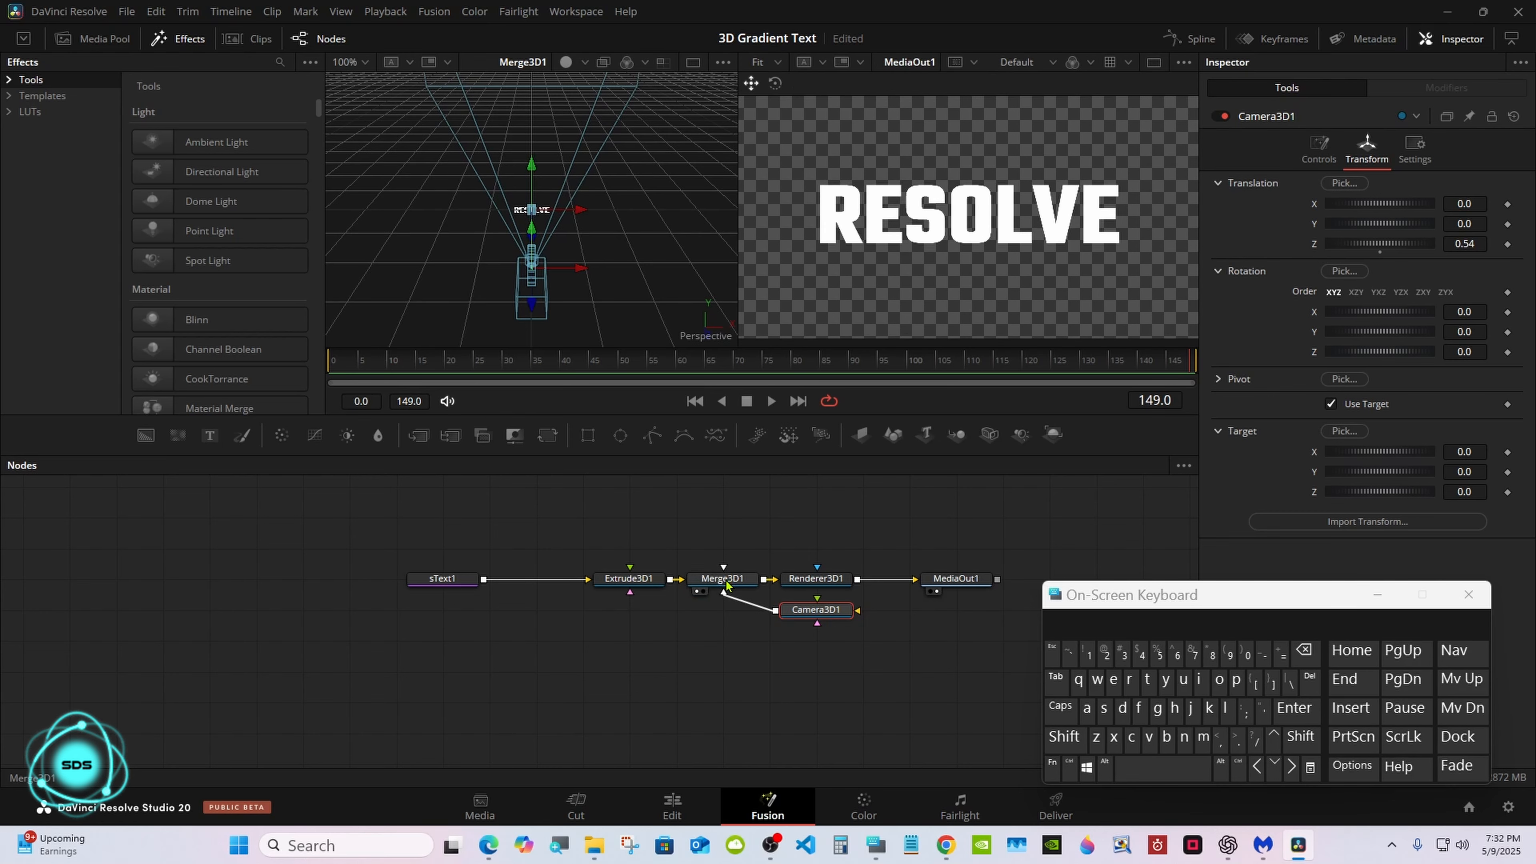
# Step: Search the tool list for "dir" and add a Directional Light node to the composition
pyautogui.click(726, 579)
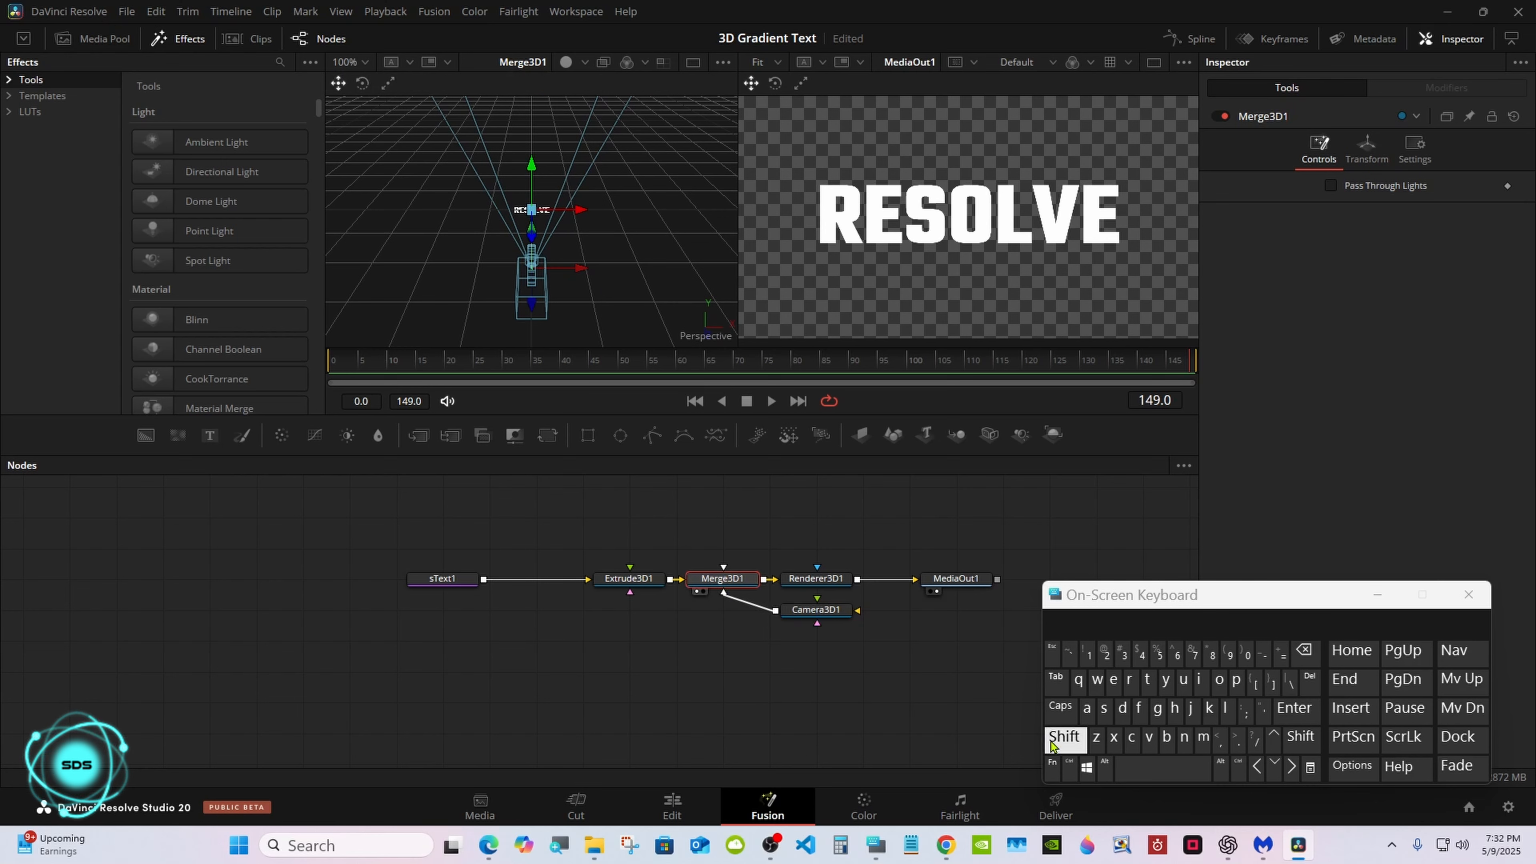
pyautogui.click(1064, 736)
pyautogui.click(1133, 767)
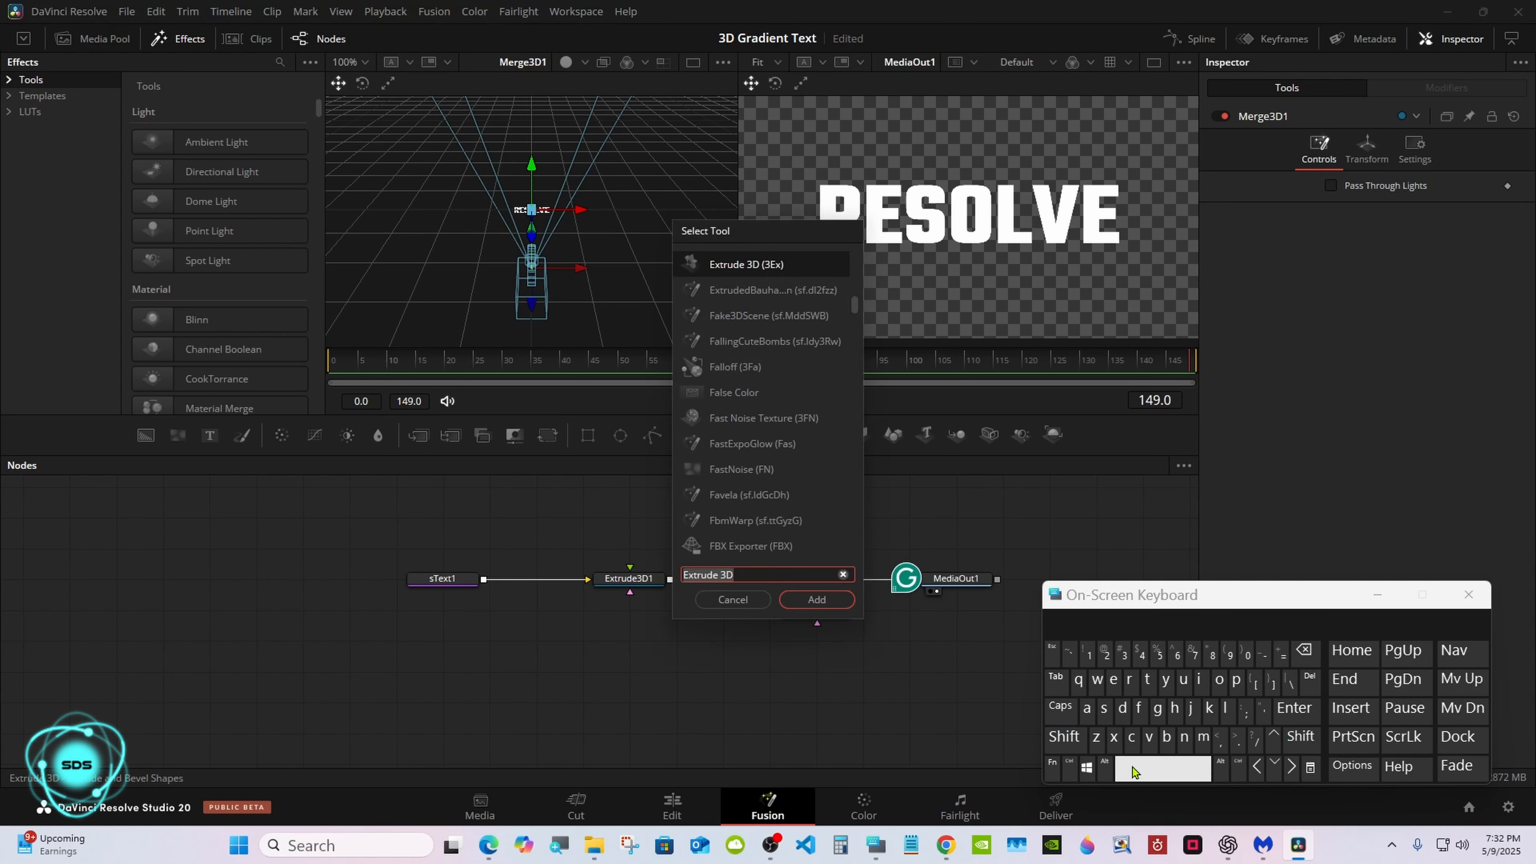
pyautogui.click(1122, 708)
pyautogui.click(1198, 679)
pyautogui.click(1129, 681)
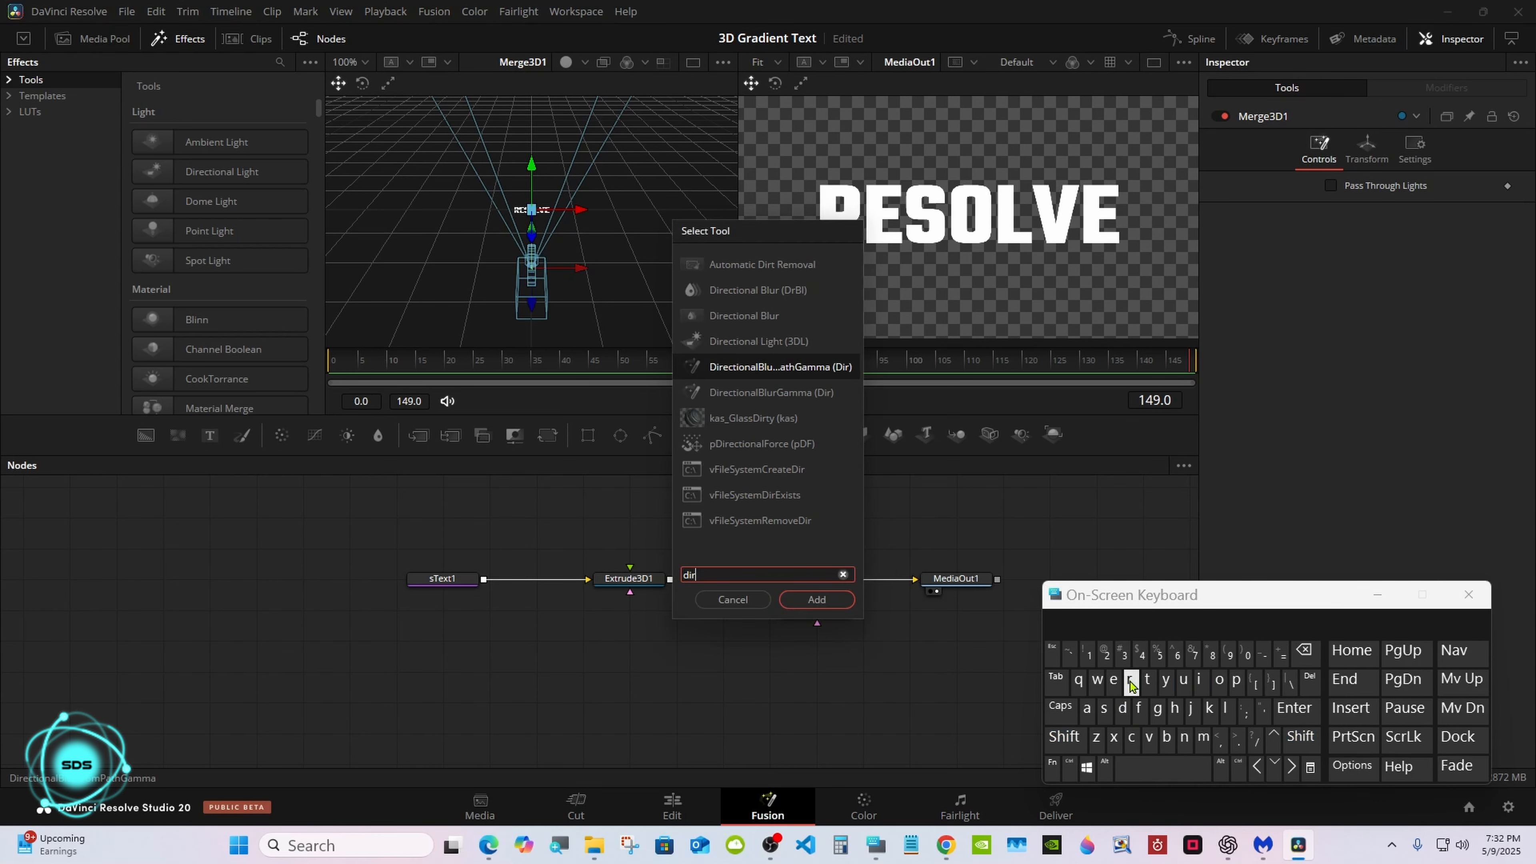
pyautogui.click(751, 343)
pyautogui.click(813, 599)
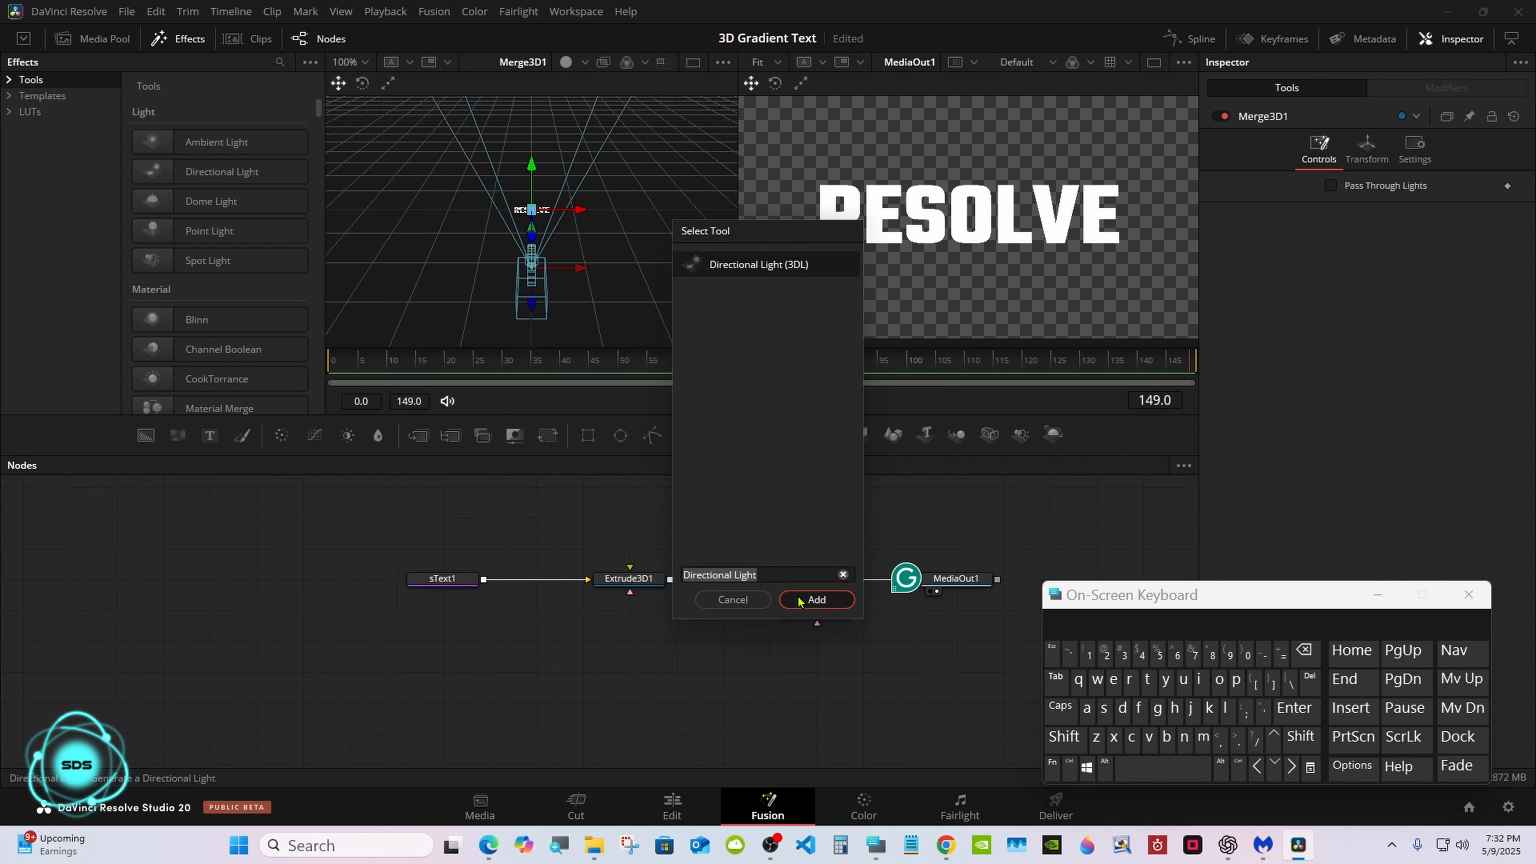
pyautogui.click(714, 608)
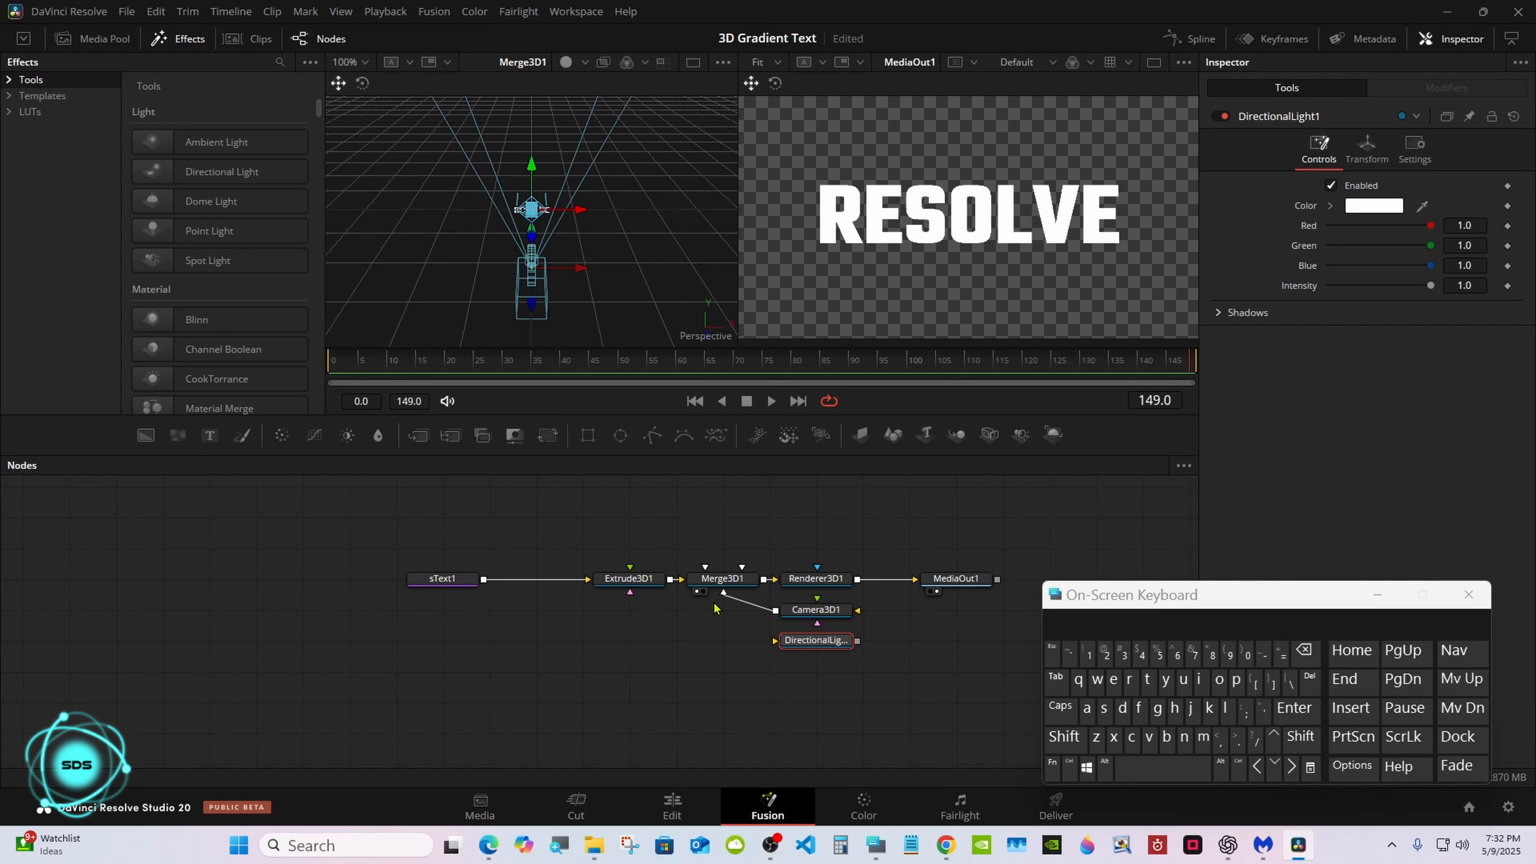
# Step: Set Renderer3D1 to Hardware Renderer with Lighting and Shadows enabled, and connect the directional light to Merge3D1
pyautogui.click(816, 578)
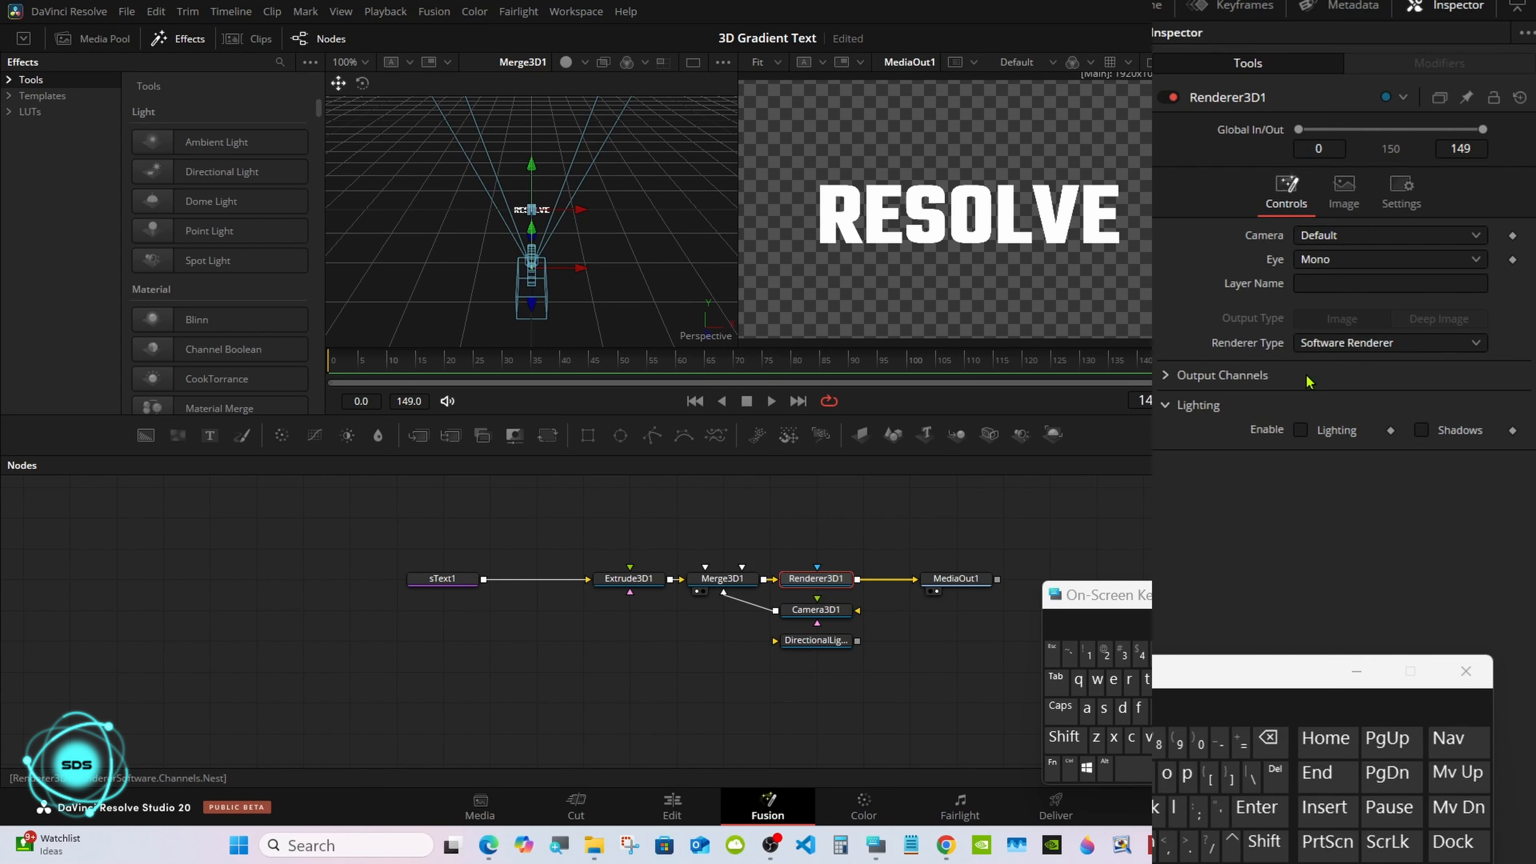
pyautogui.click(1346, 343)
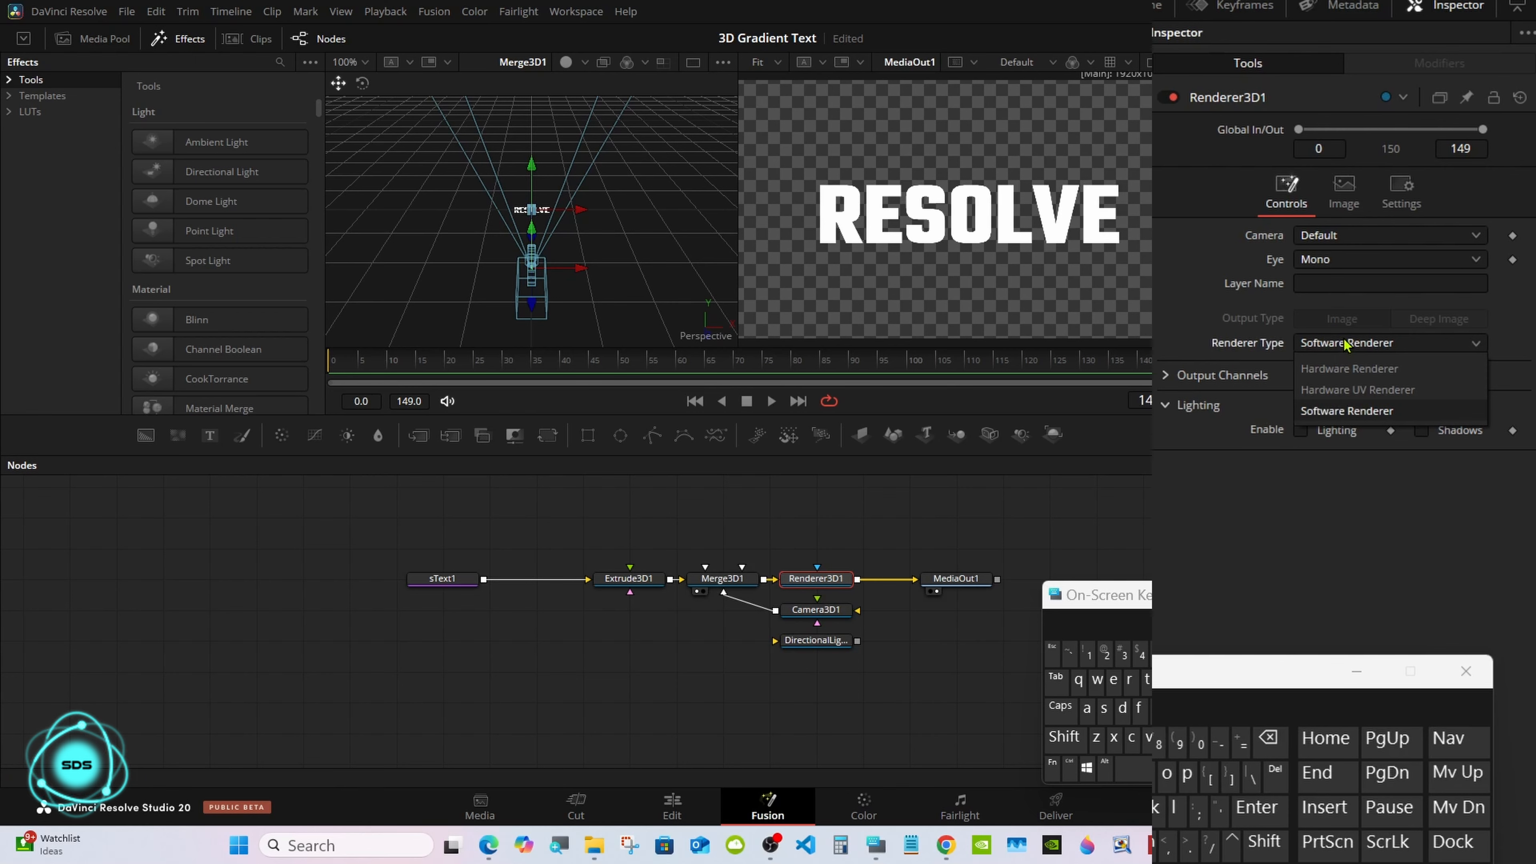
pyautogui.click(1349, 368)
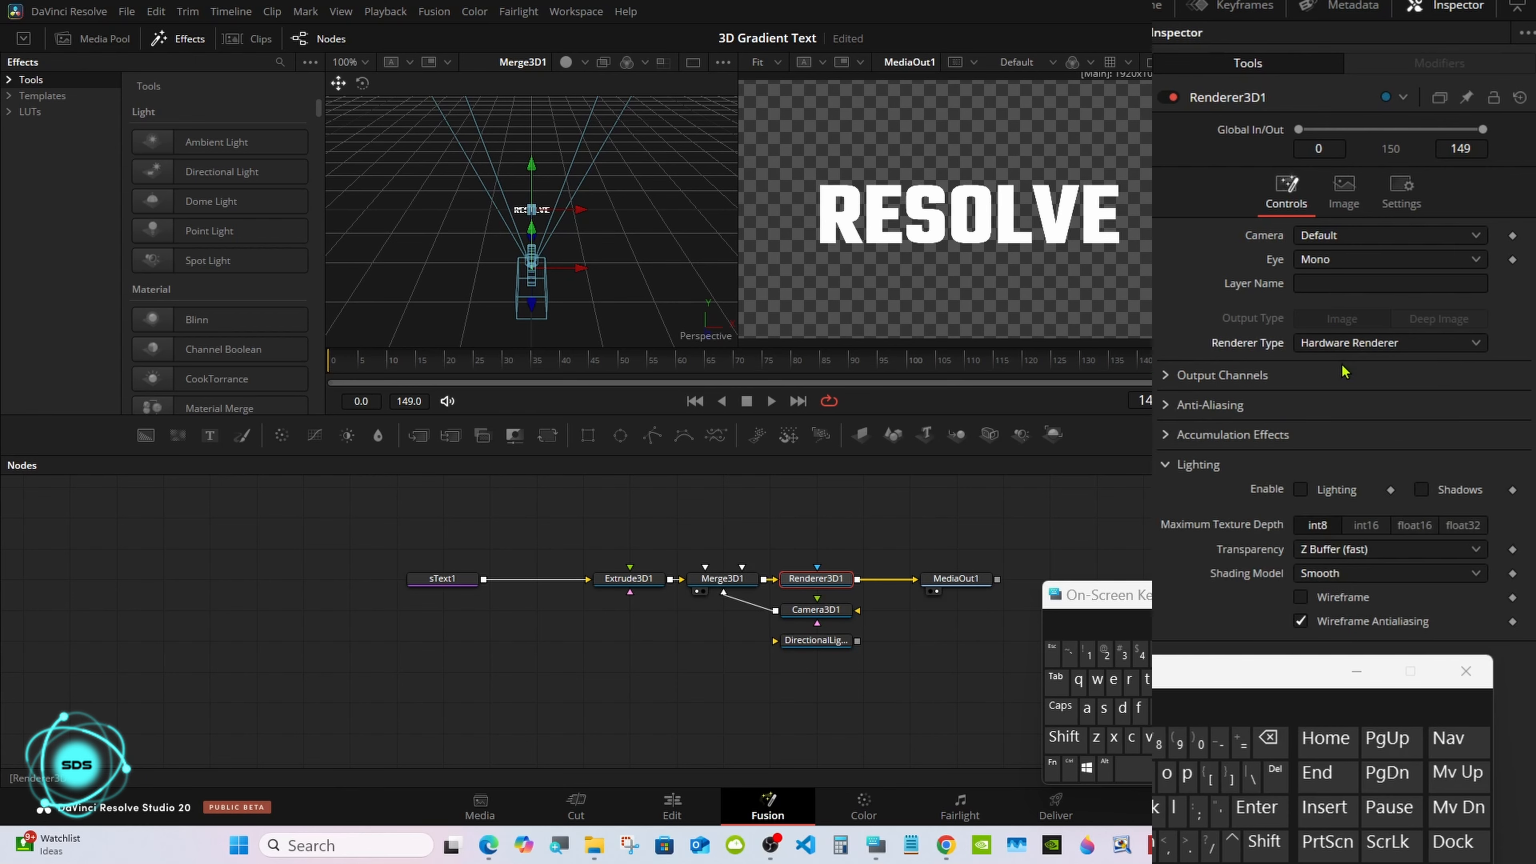
pyautogui.click(1301, 490)
pyautogui.click(1421, 489)
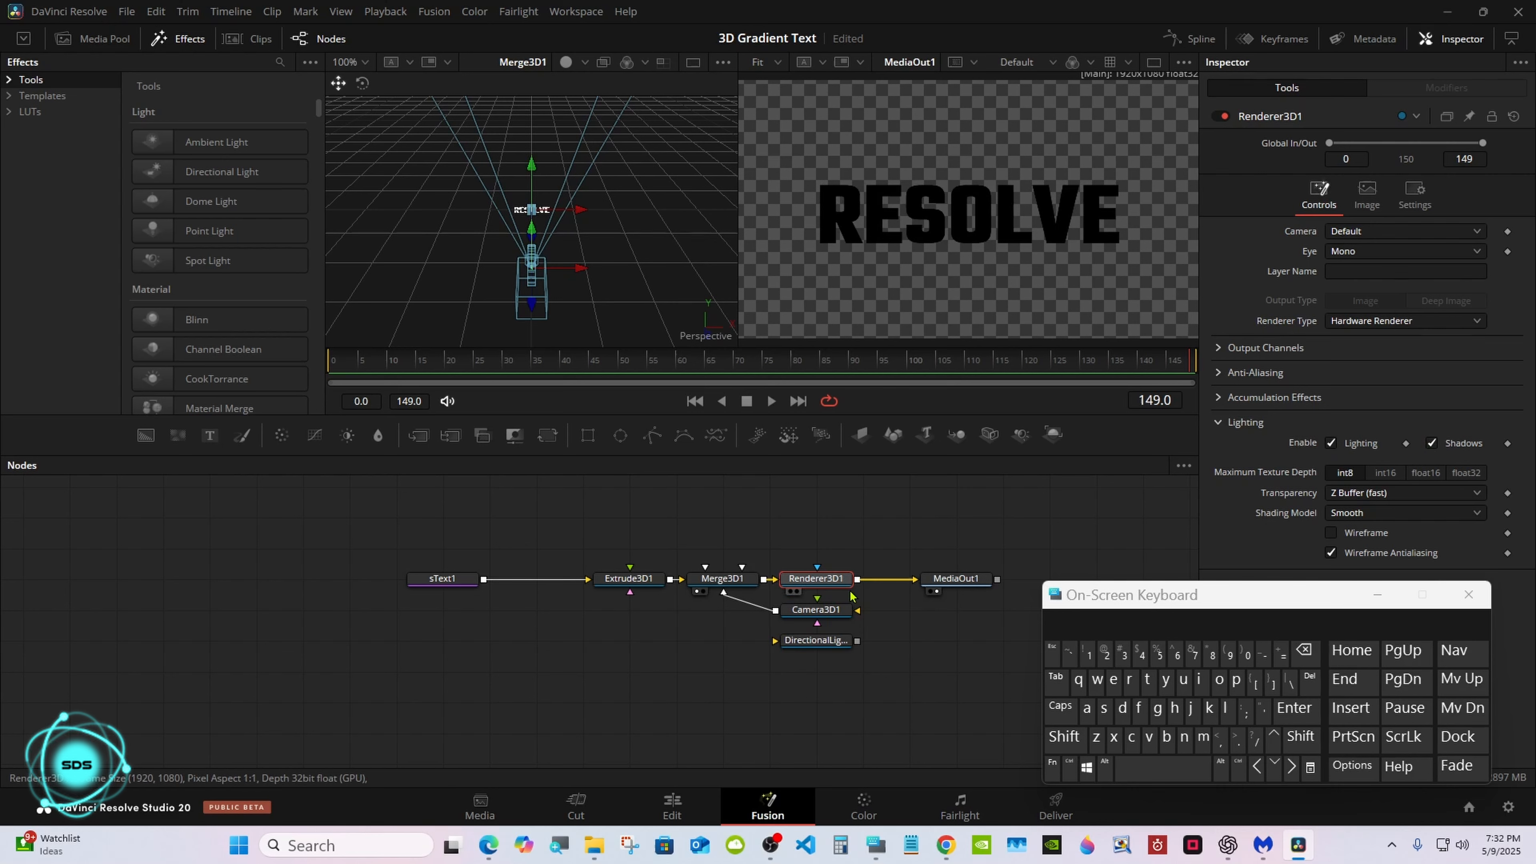
pyautogui.moveTo(775, 640); pyautogui.dragTo(717, 582)
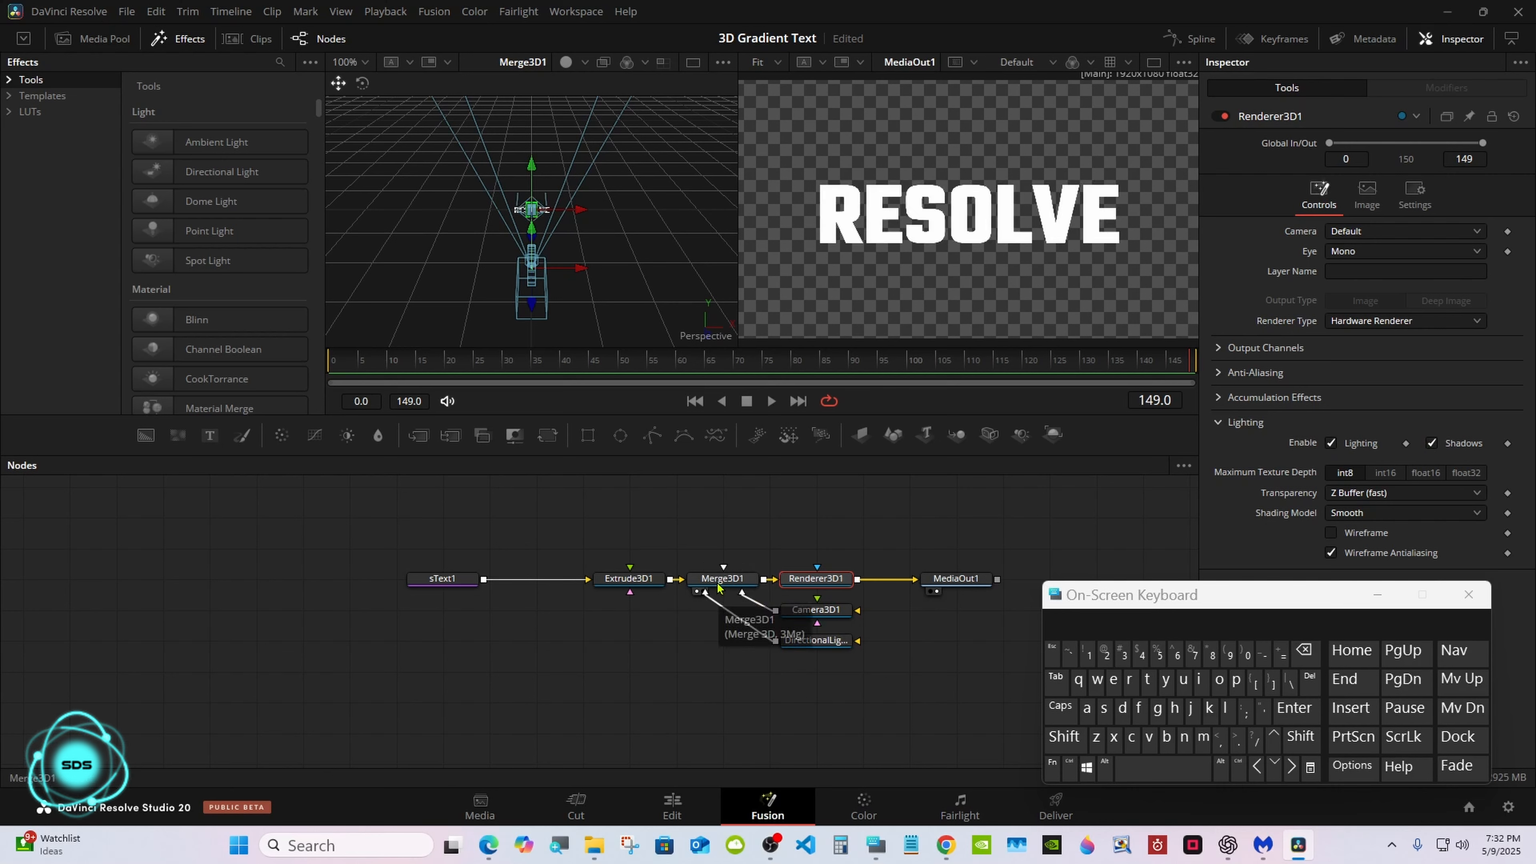
# Step: Set the extrusion depth of Extrude3D1 to 0.01
pyautogui.click(628, 578)
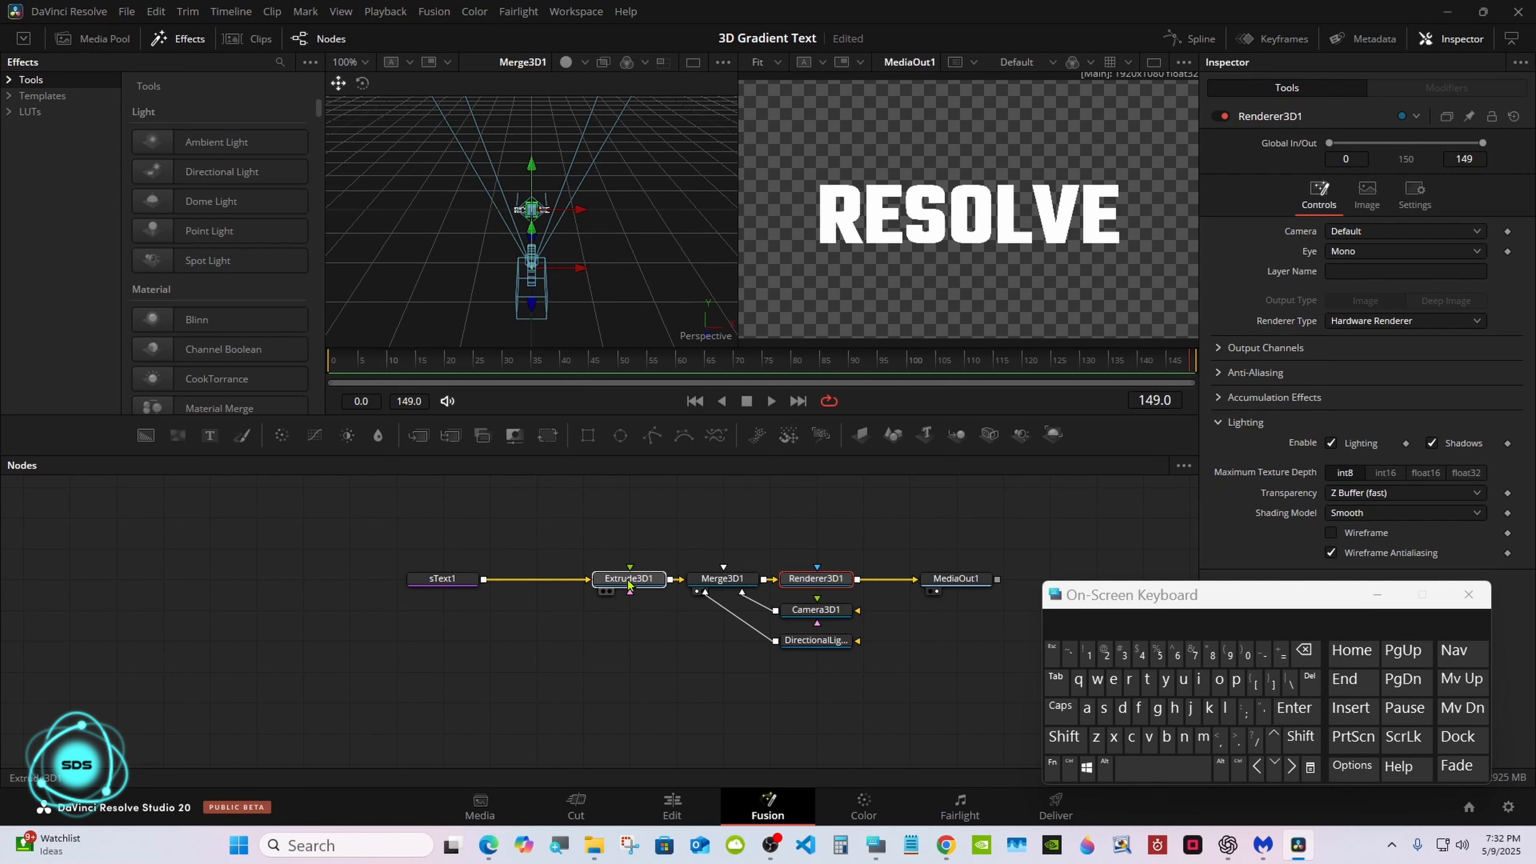
pyautogui.rightClick(610, 248)
pyautogui.moveTo(638, 253)
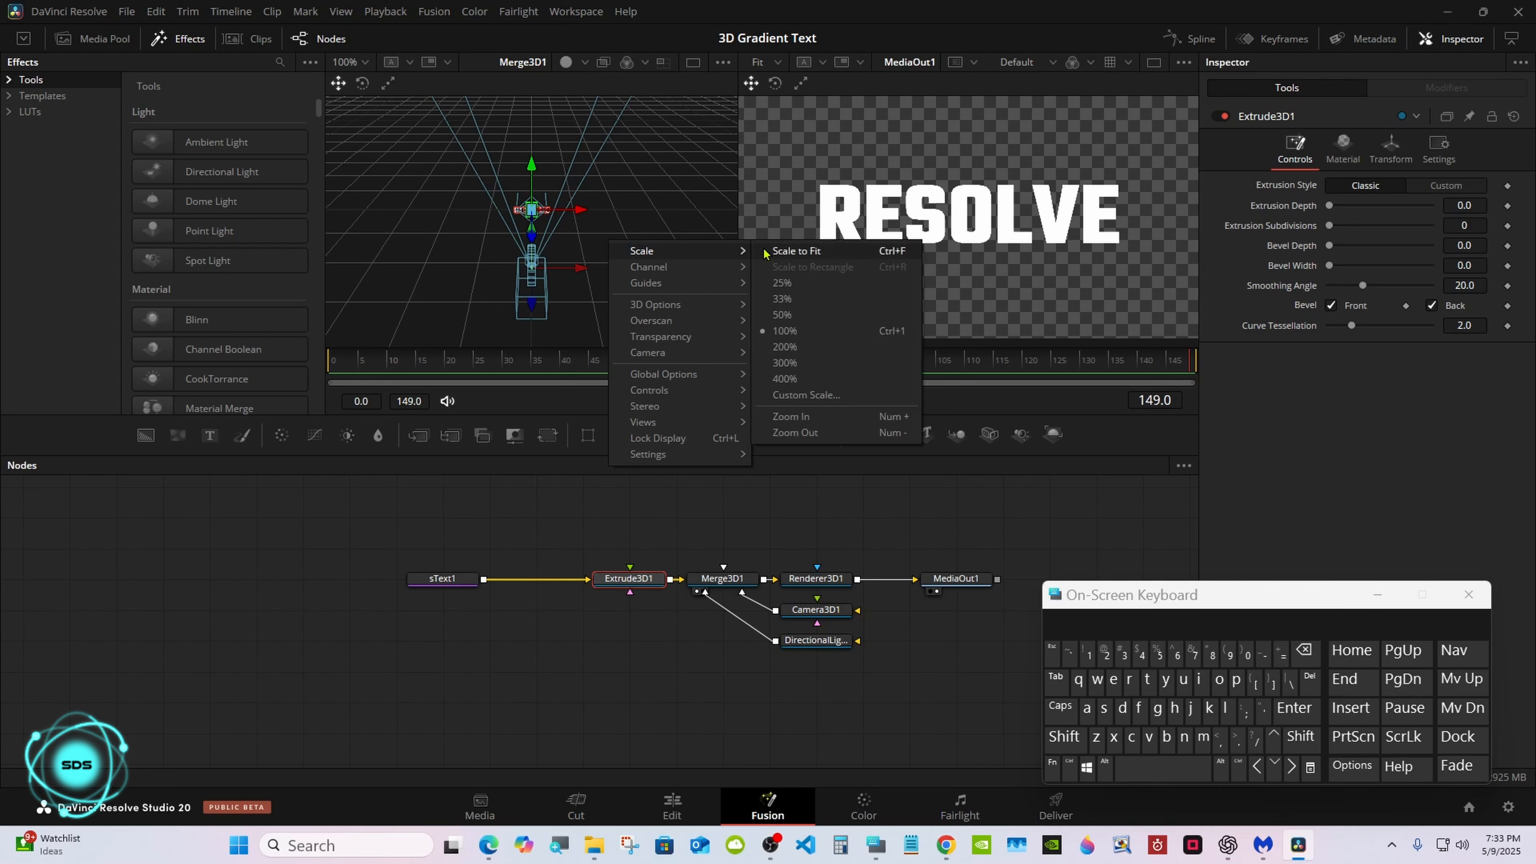
pyautogui.click(777, 255)
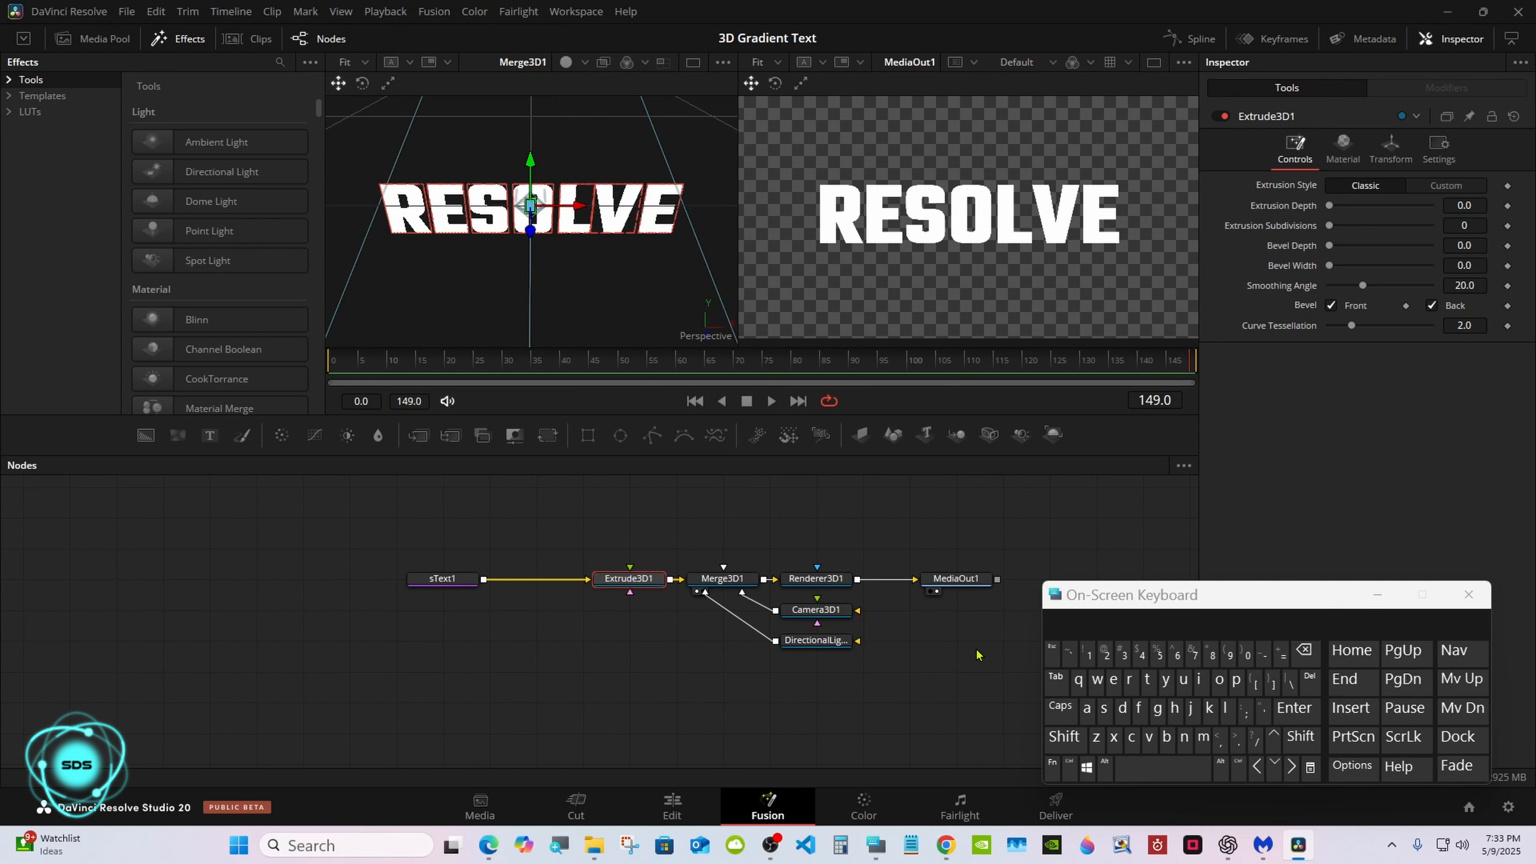
pyautogui.moveTo(1135, 601); pyautogui.dragTo(907, 618)
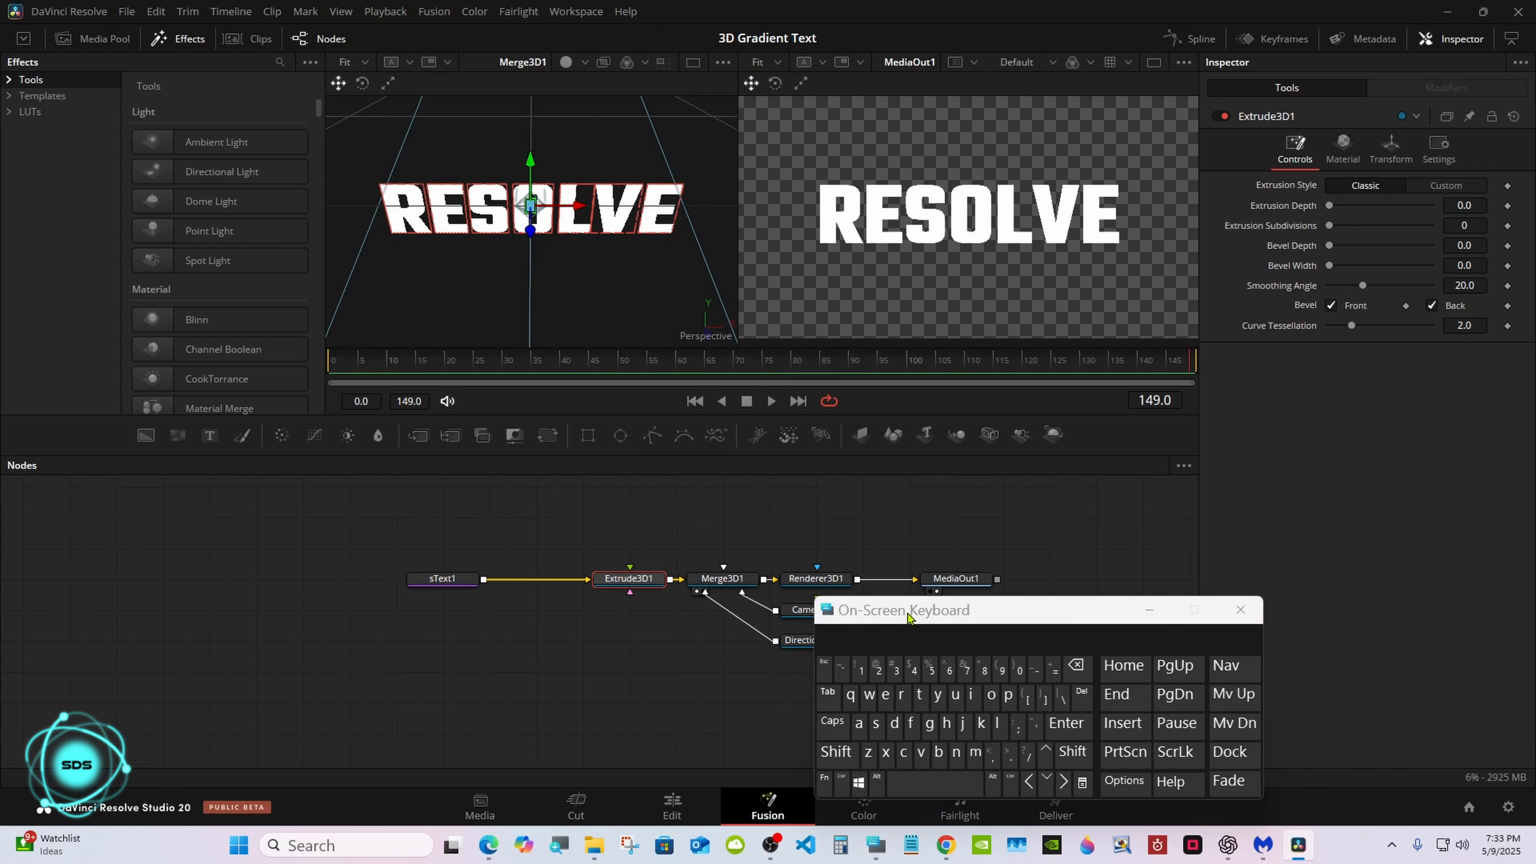
pyautogui.moveTo(1329, 206); pyautogui.dragTo(1334, 205)
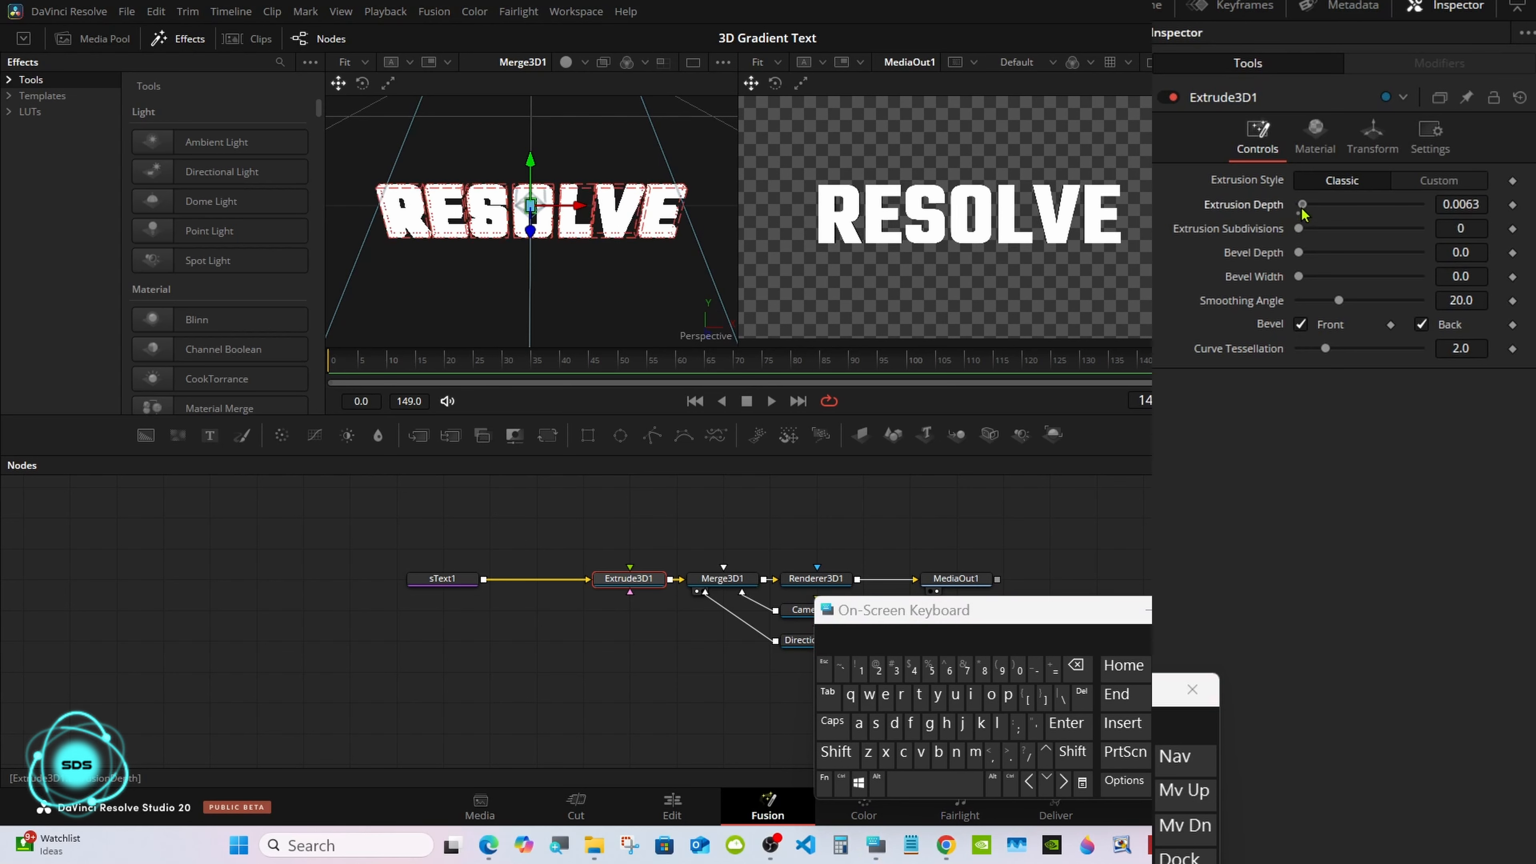
pyautogui.click(567, 62)
pyautogui.click(567, 63)
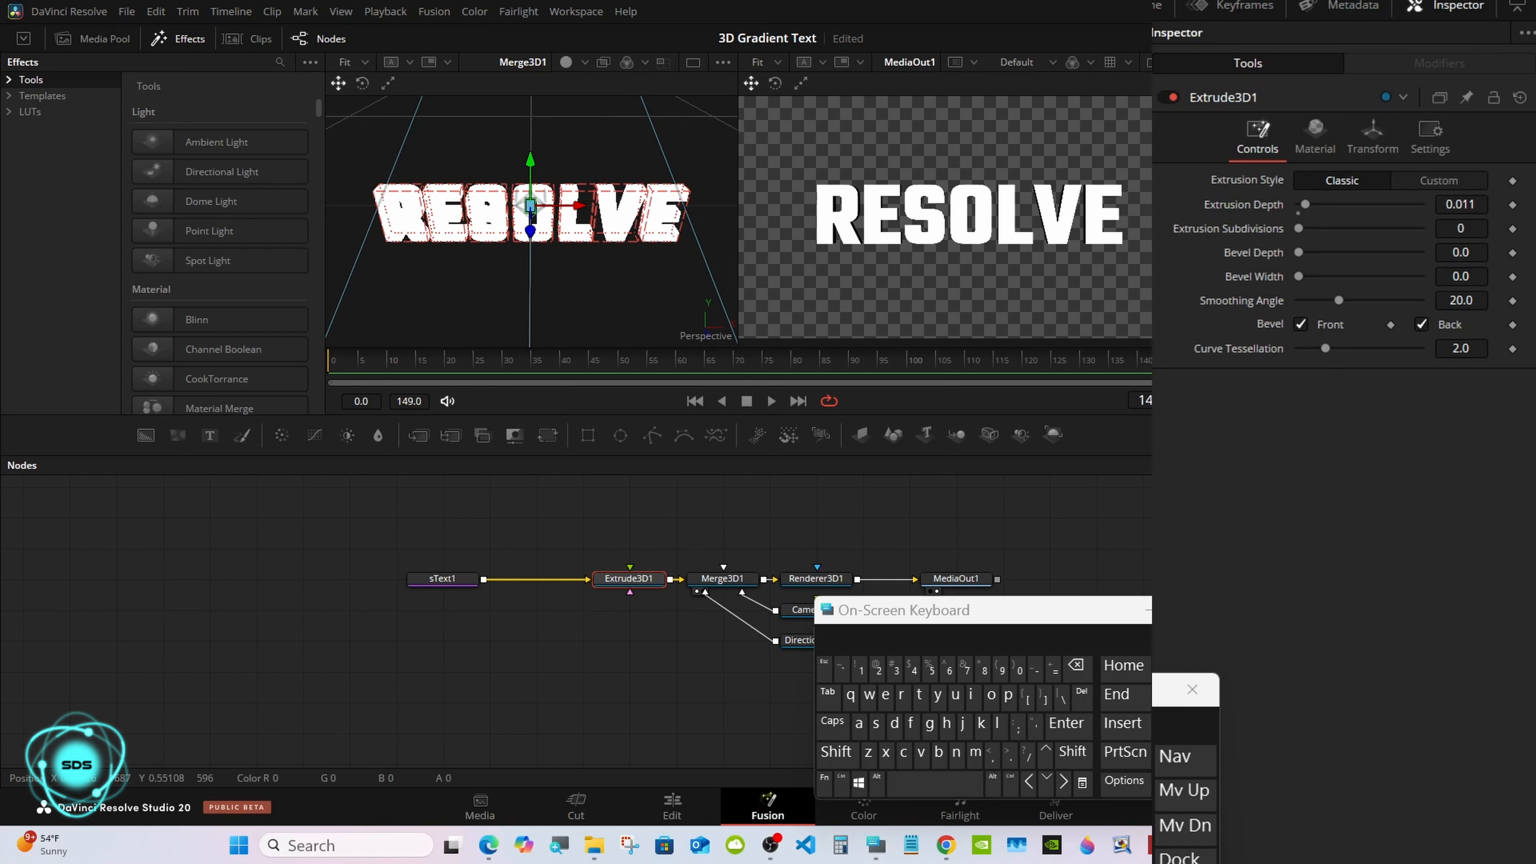
pyautogui.moveTo(1305, 205); pyautogui.dragTo(1309, 205)
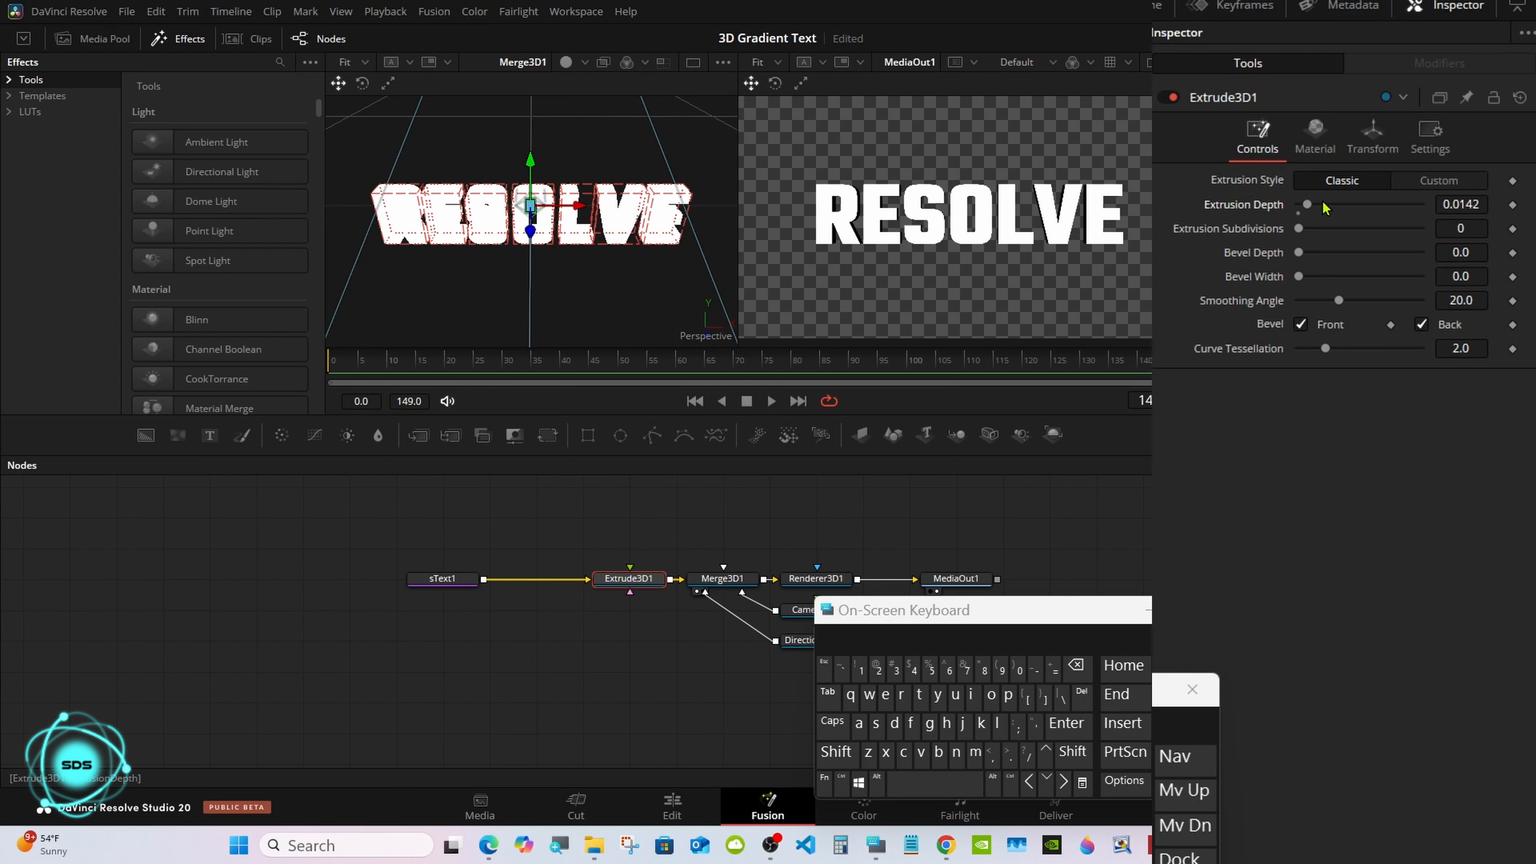
pyautogui.click(1472, 204)
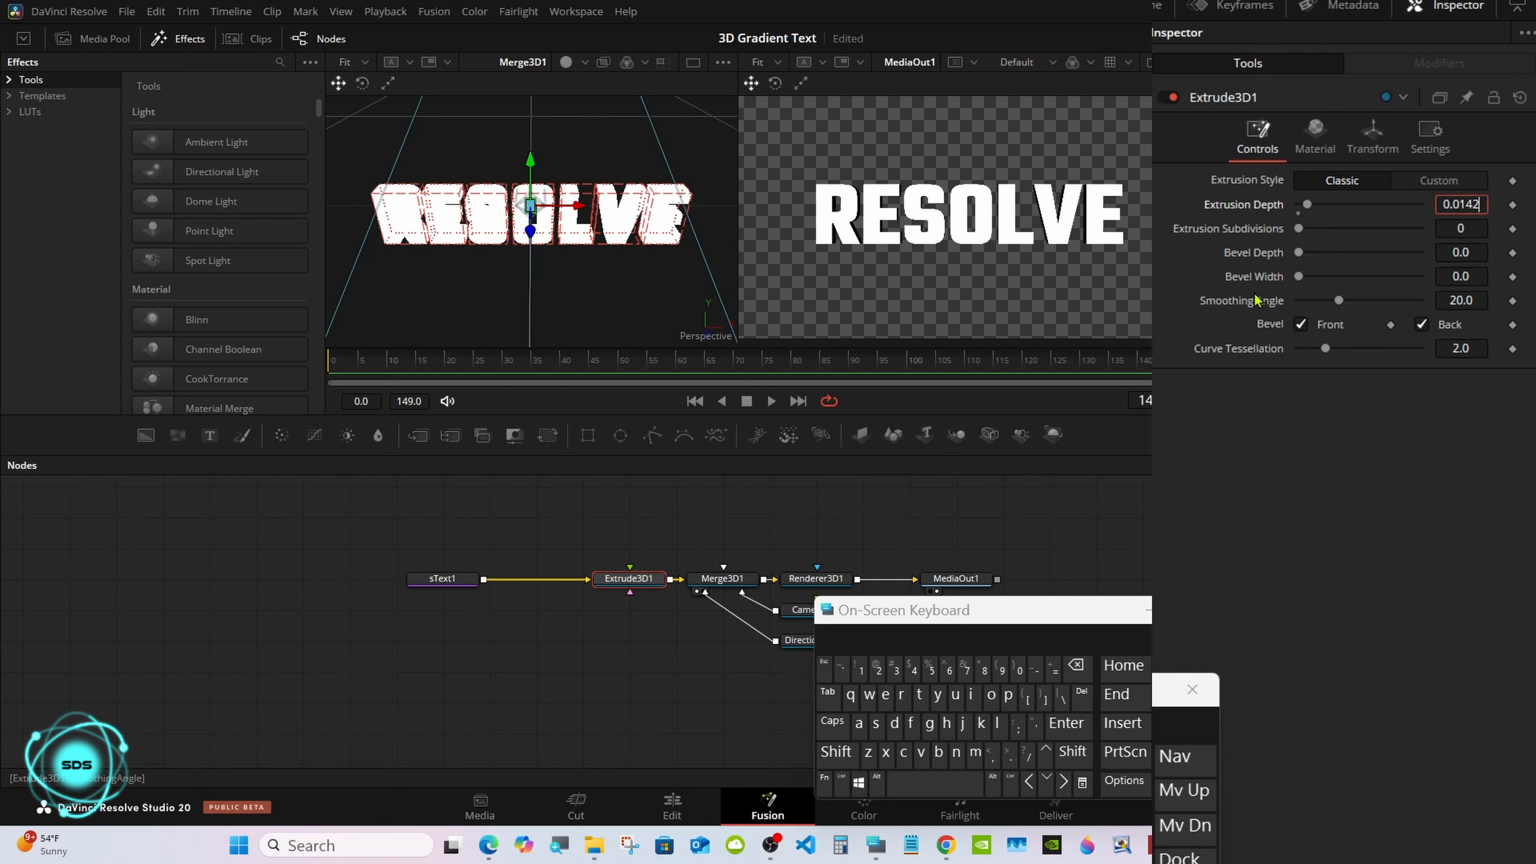
pyautogui.click(1077, 666)
pyautogui.click(1077, 666)
pyautogui.click(1066, 723)
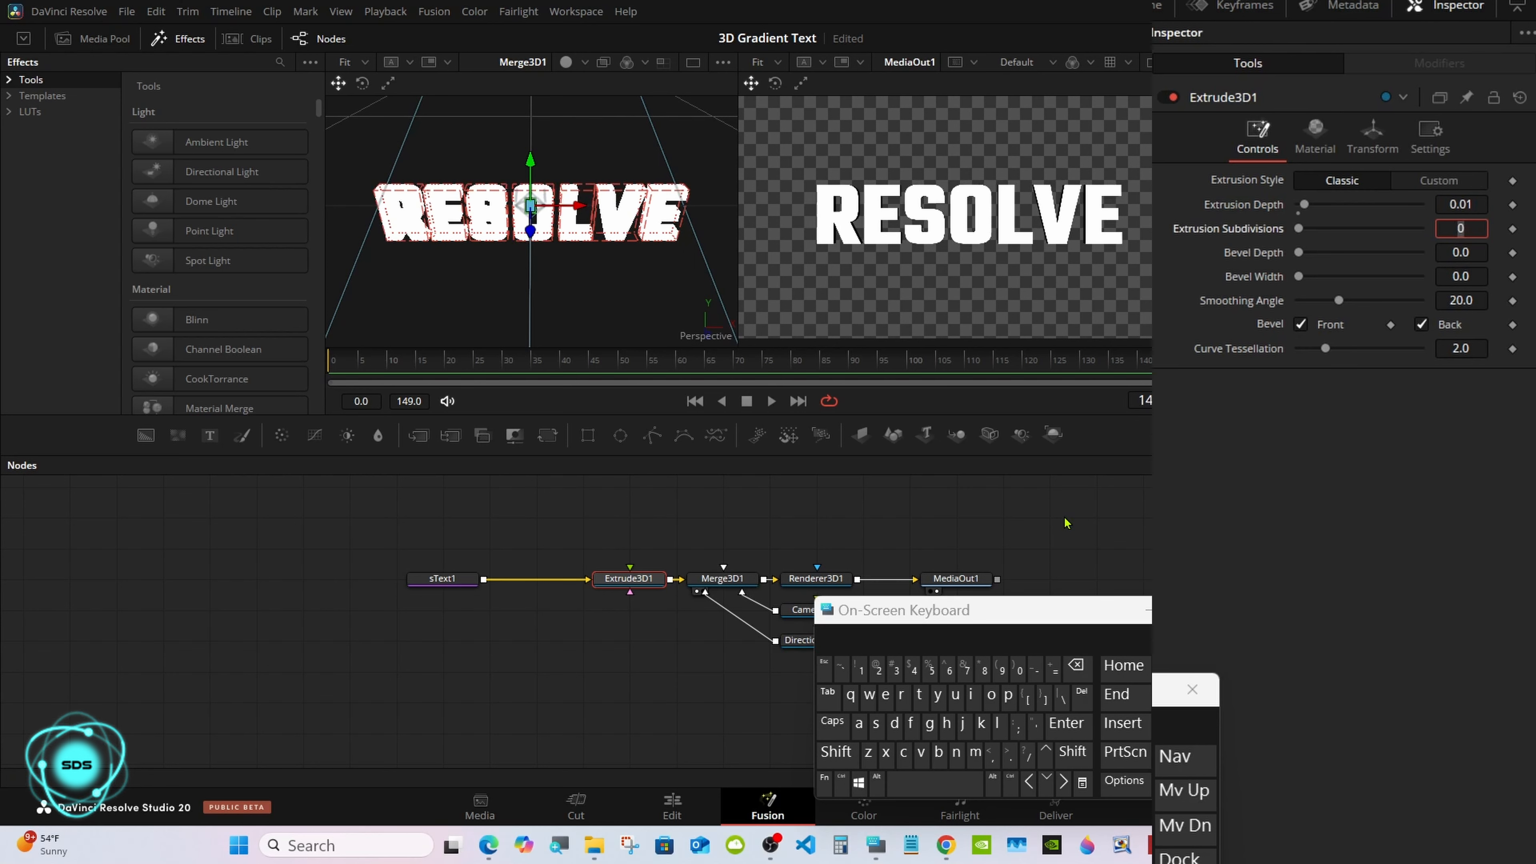
# Step: Set Extrude3D1's extrusion subdivisions to 10 and its smoothing angle to 60, and inspect the extruded text from the side
pyautogui.moveTo(1299, 228); pyautogui.dragTo(1460, 226)
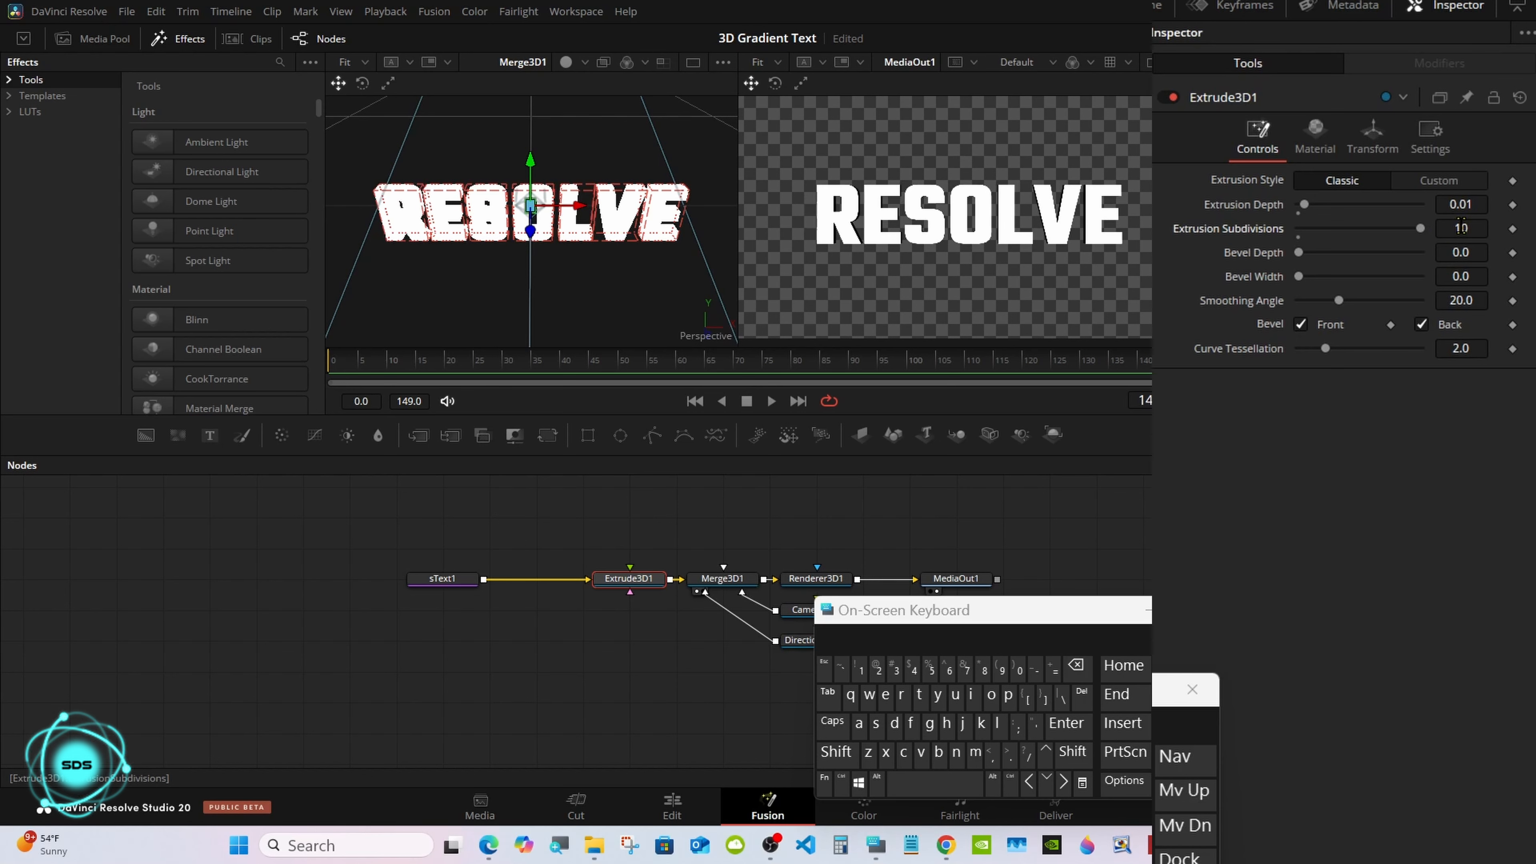
pyautogui.moveTo(1338, 300); pyautogui.dragTo(1462, 298)
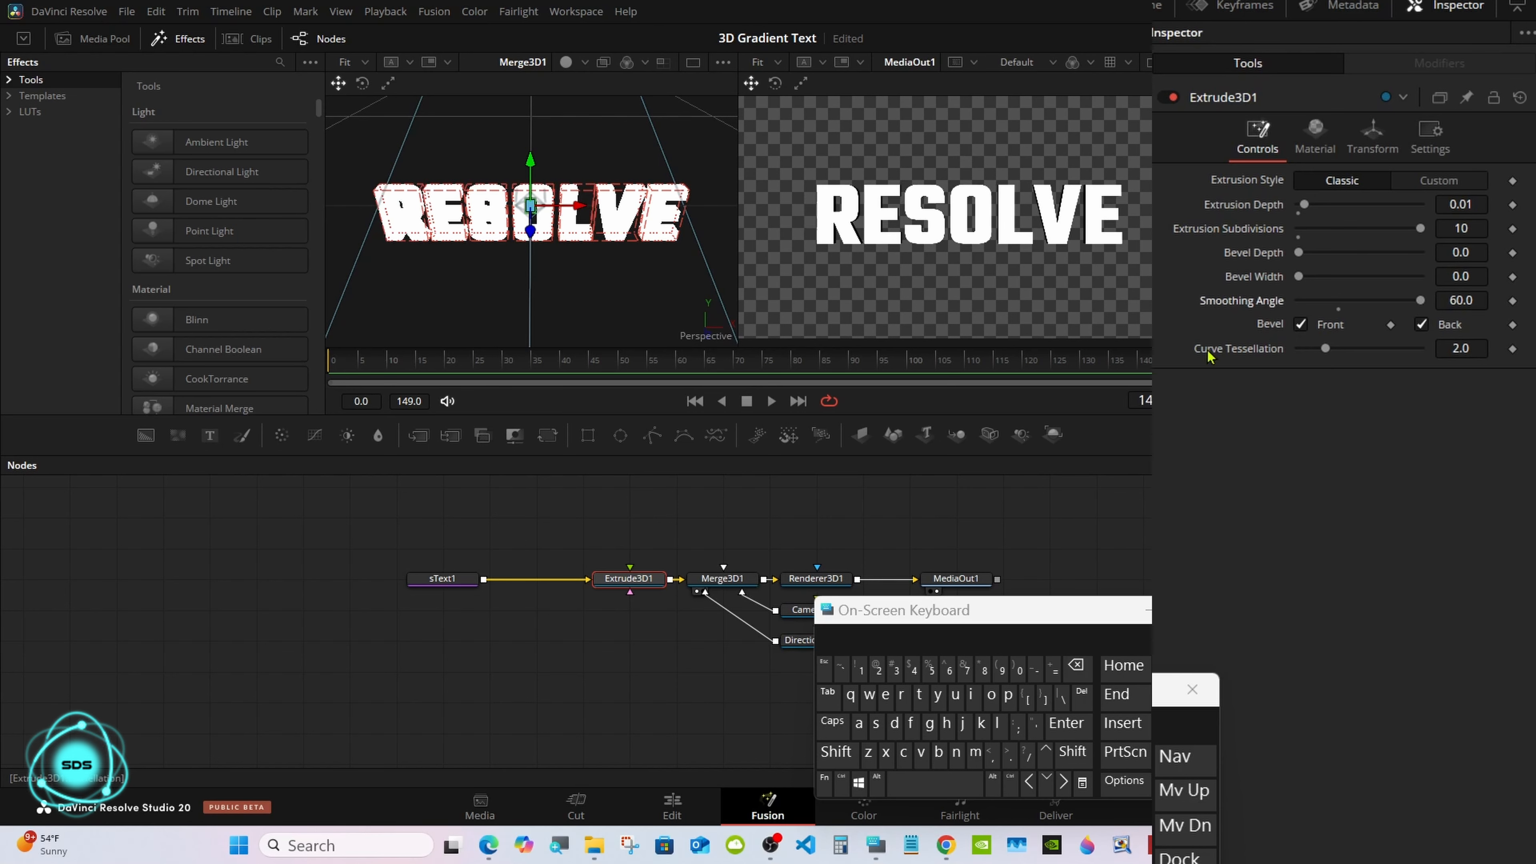
pyautogui.click(832, 753)
pyautogui.moveTo(559, 337); pyautogui.dragTo(764, 257)
pyautogui.moveTo(840, 615); pyautogui.dragTo(1049, 549)
pyautogui.click(1045, 685)
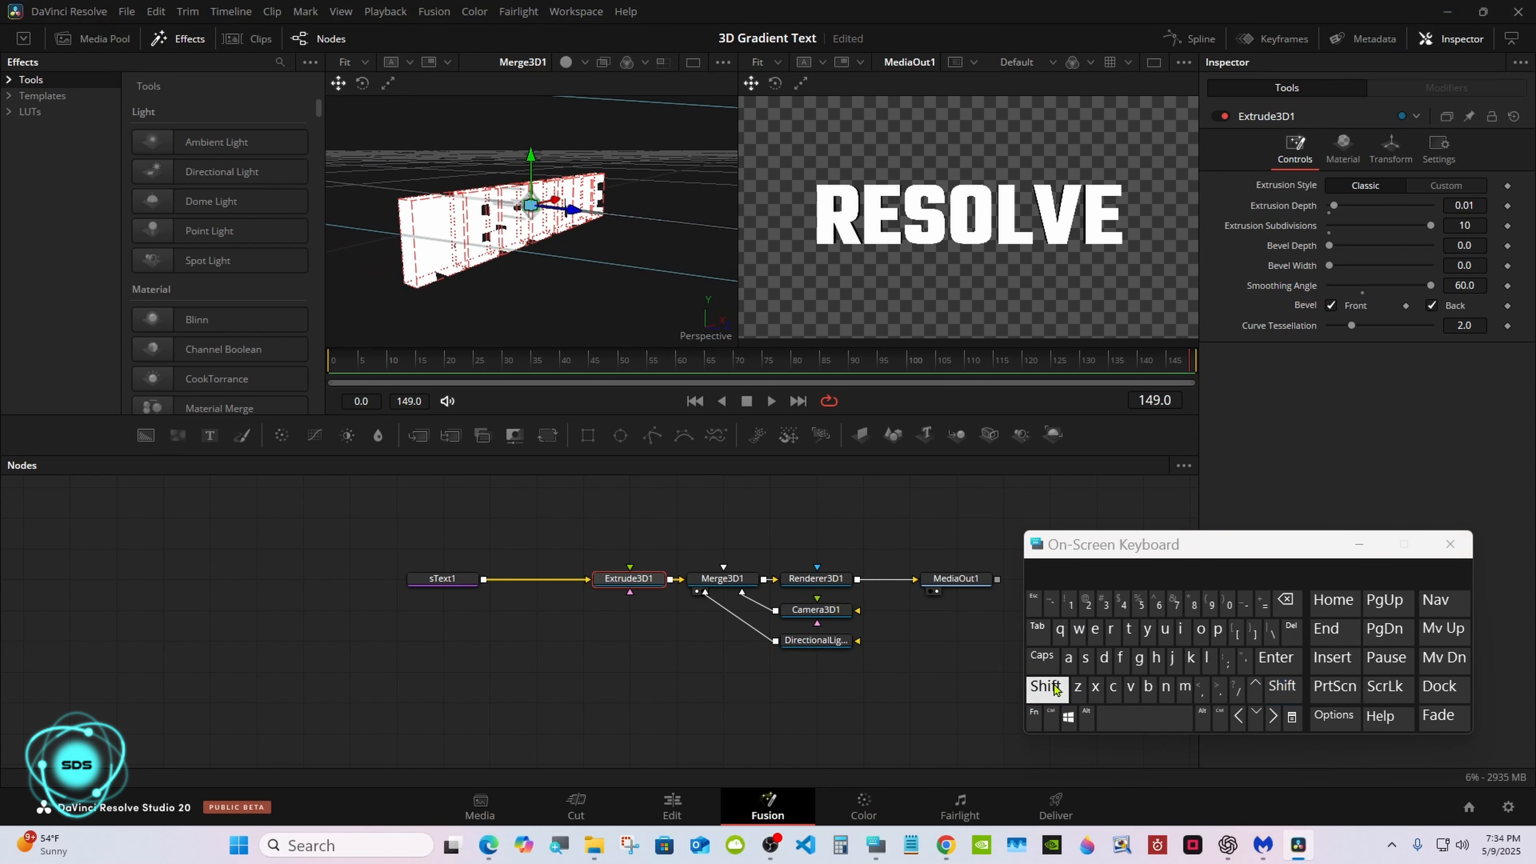
# Step: Copy the sText1 and Extrude3D1 nodes together and paste them as instances below the originals
pyautogui.moveTo(350, 528); pyautogui.dragTo(639, 613)
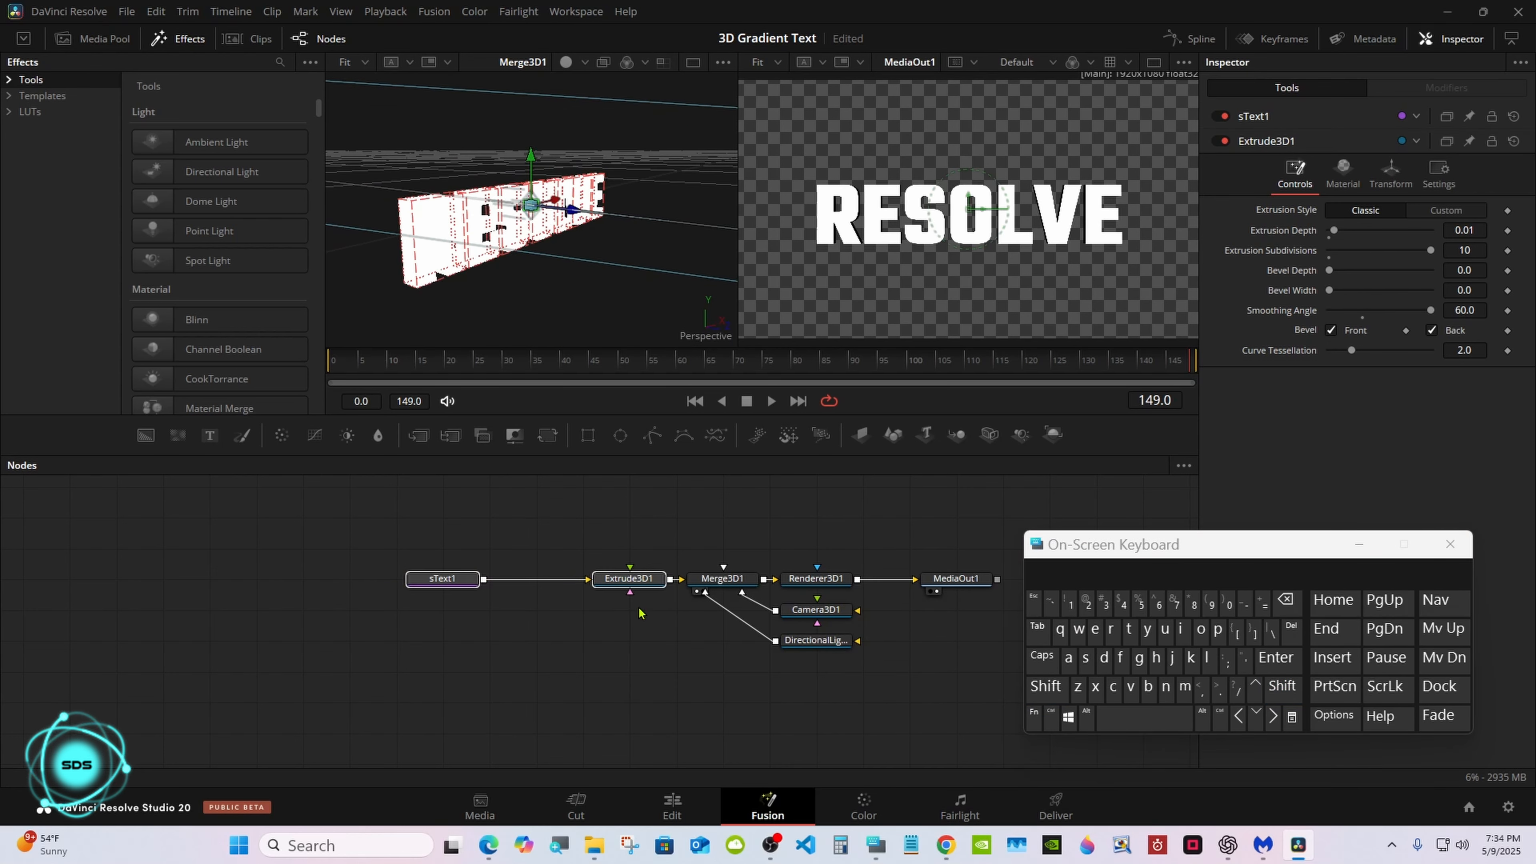
pyautogui.rightClick(618, 582)
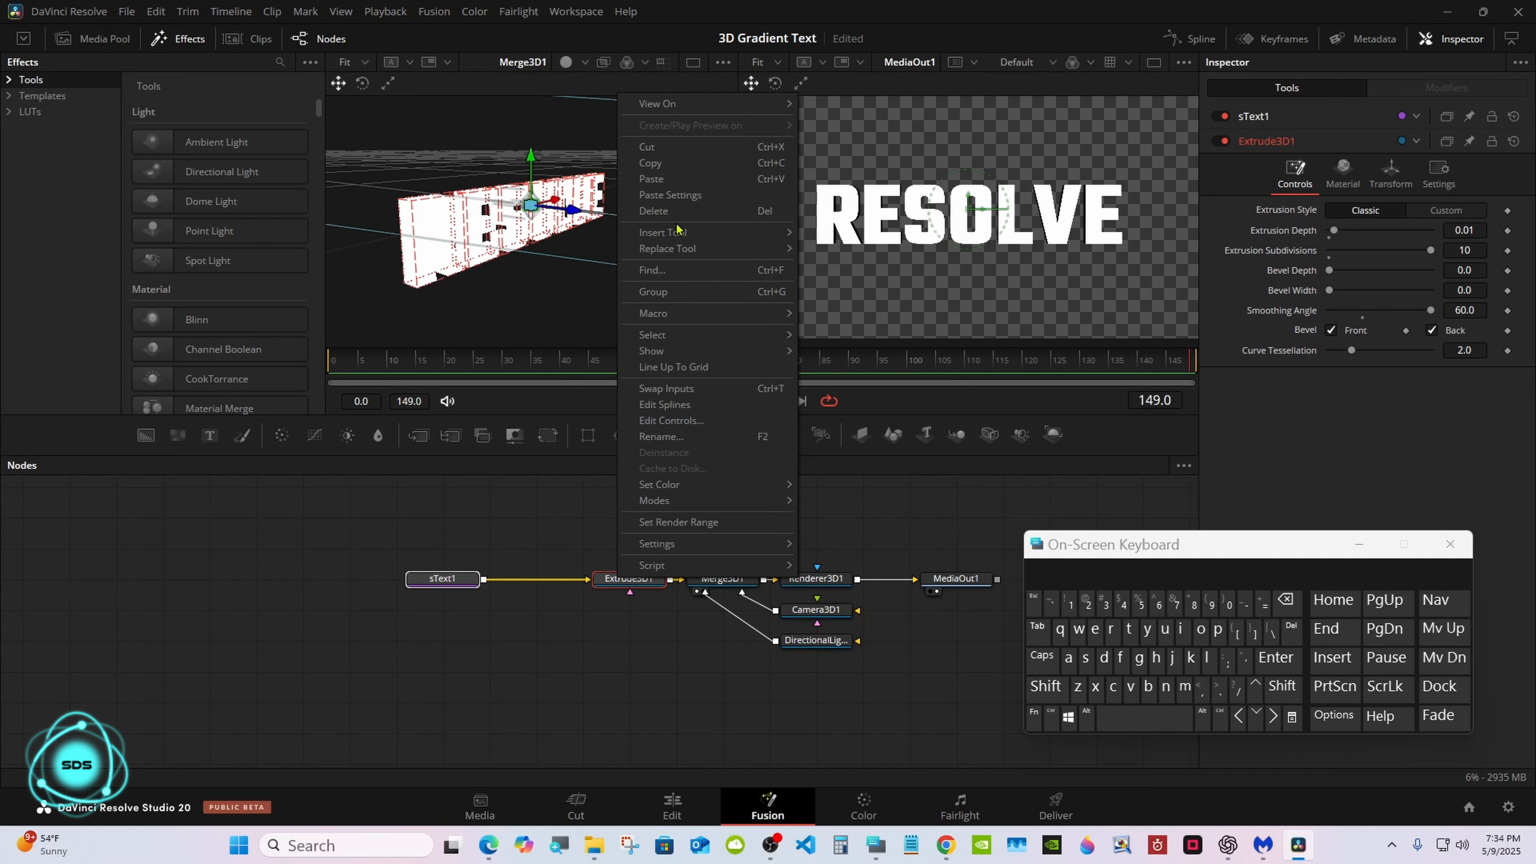
pyautogui.click(674, 164)
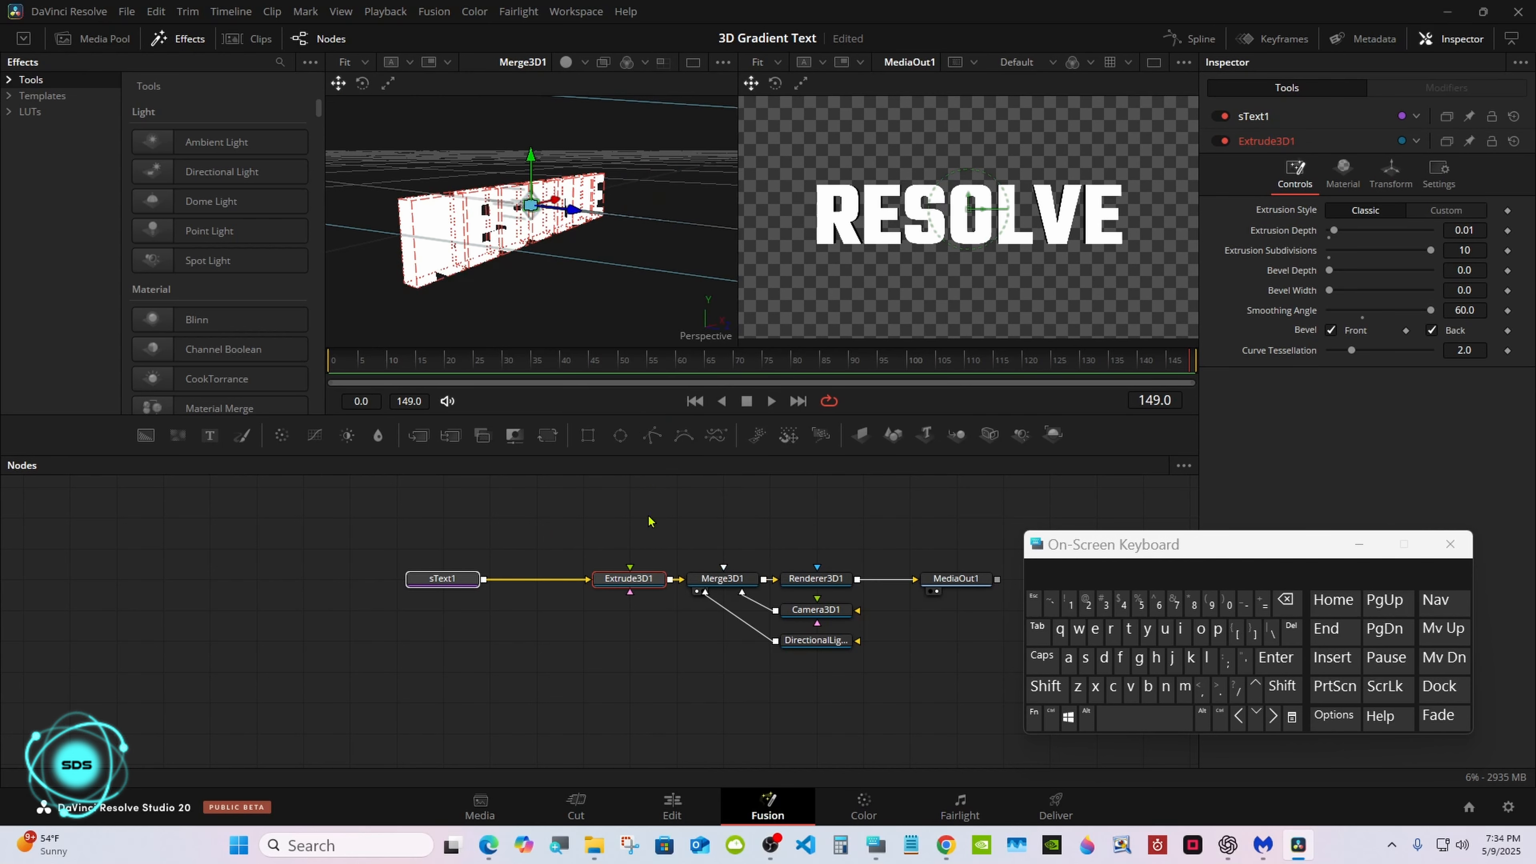
pyautogui.click(635, 672)
pyautogui.rightClick(635, 672)
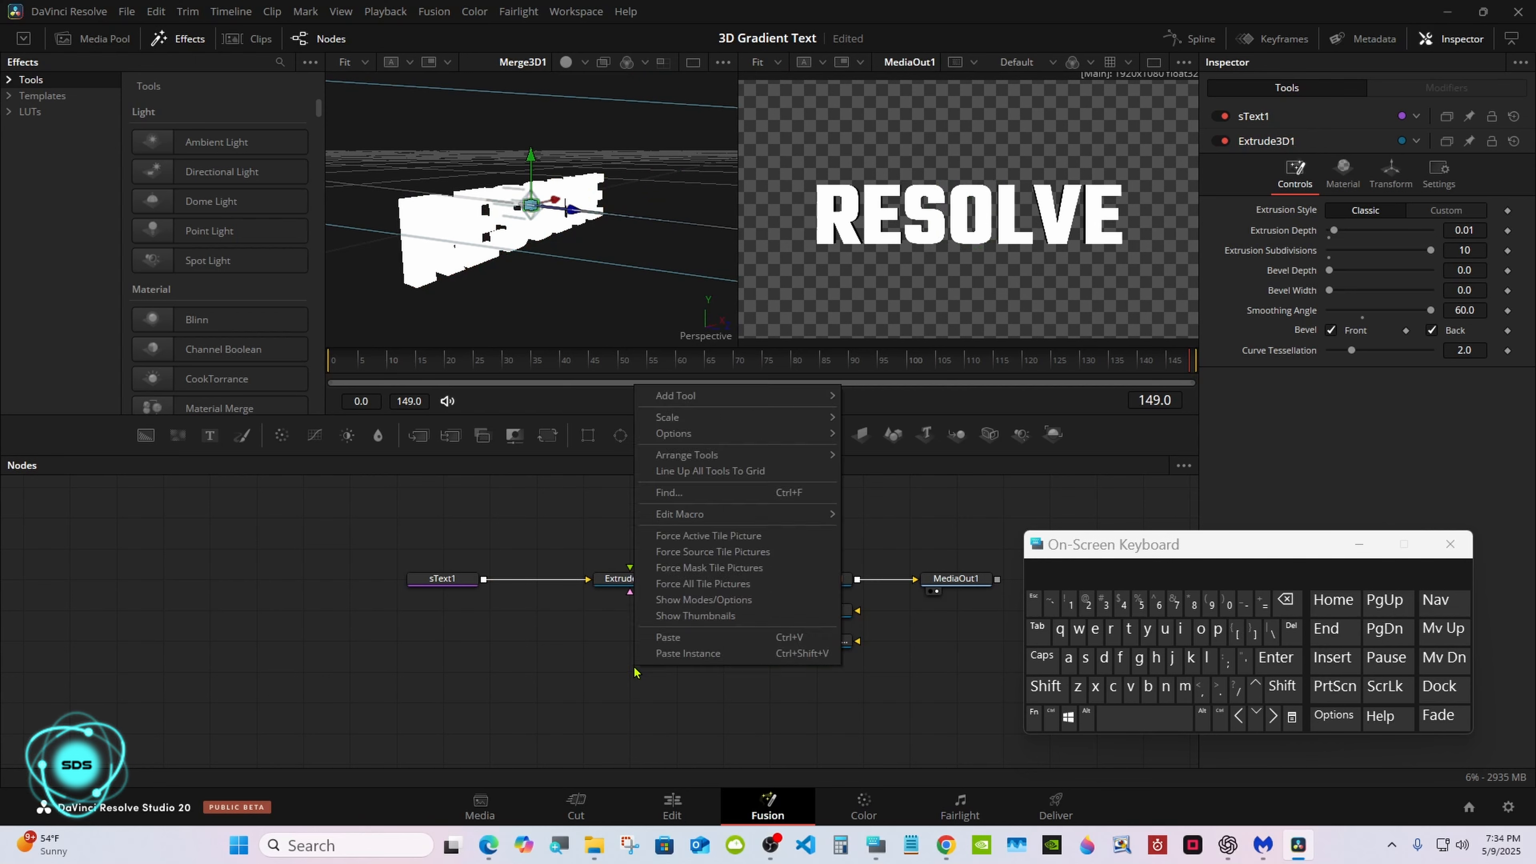
pyautogui.click(688, 652)
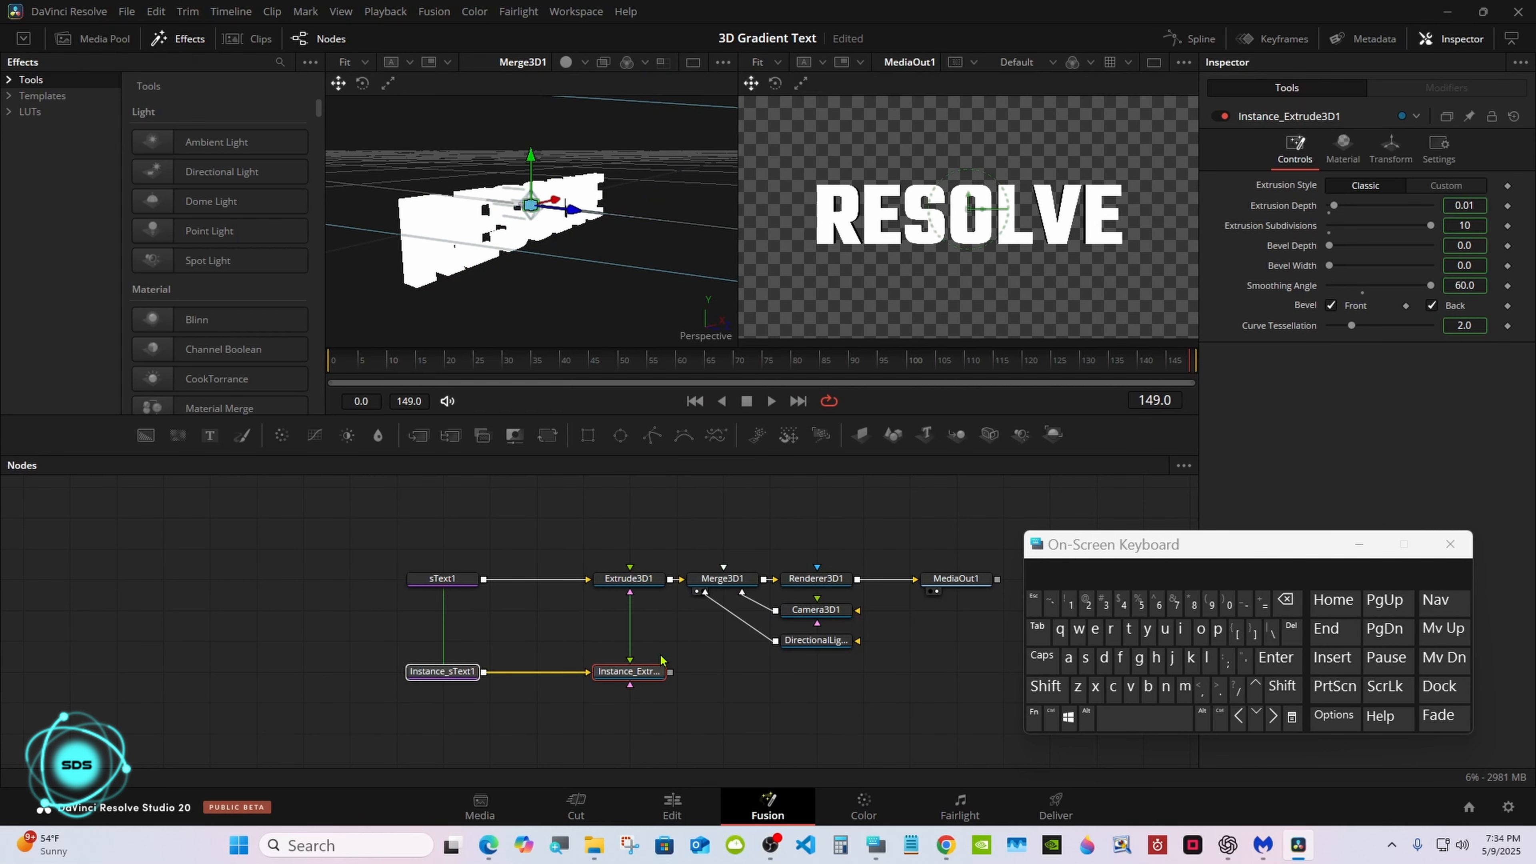
# Step: Shift Merge3D1 and its downstream nodes aside and combine both extrude nodes in a new 3D merge placed between Extrude3D1 and Merge3D1
pyautogui.moveTo(703, 533); pyautogui.dragTo(996, 651)
pyautogui.moveTo(797, 609); pyautogui.dragTo(983, 610)
pyautogui.moveTo(669, 672); pyautogui.dragTo(671, 581)
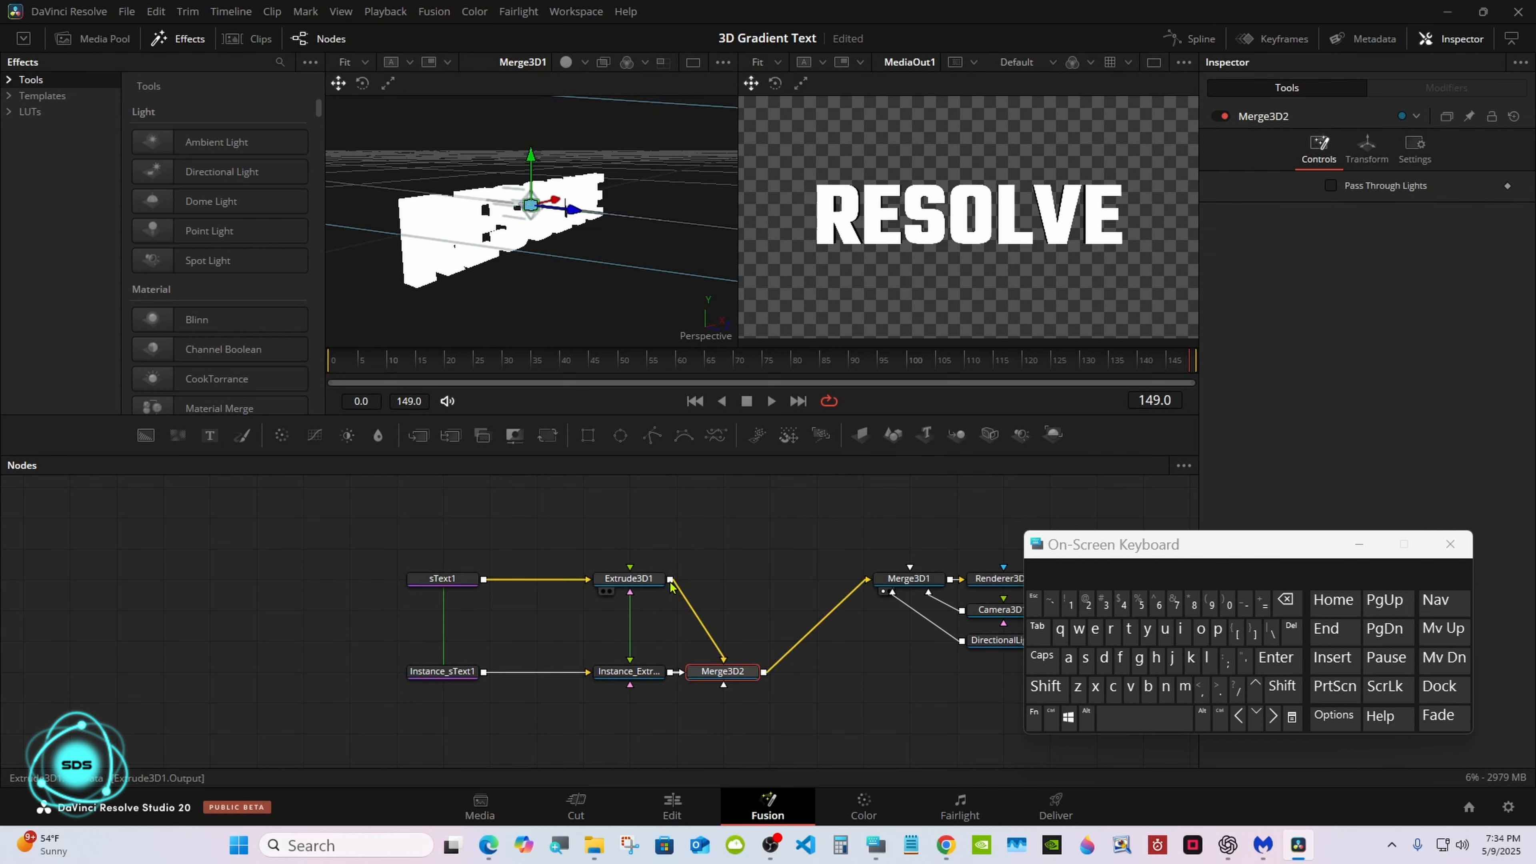
pyautogui.moveTo(724, 669); pyautogui.dragTo(759, 588)
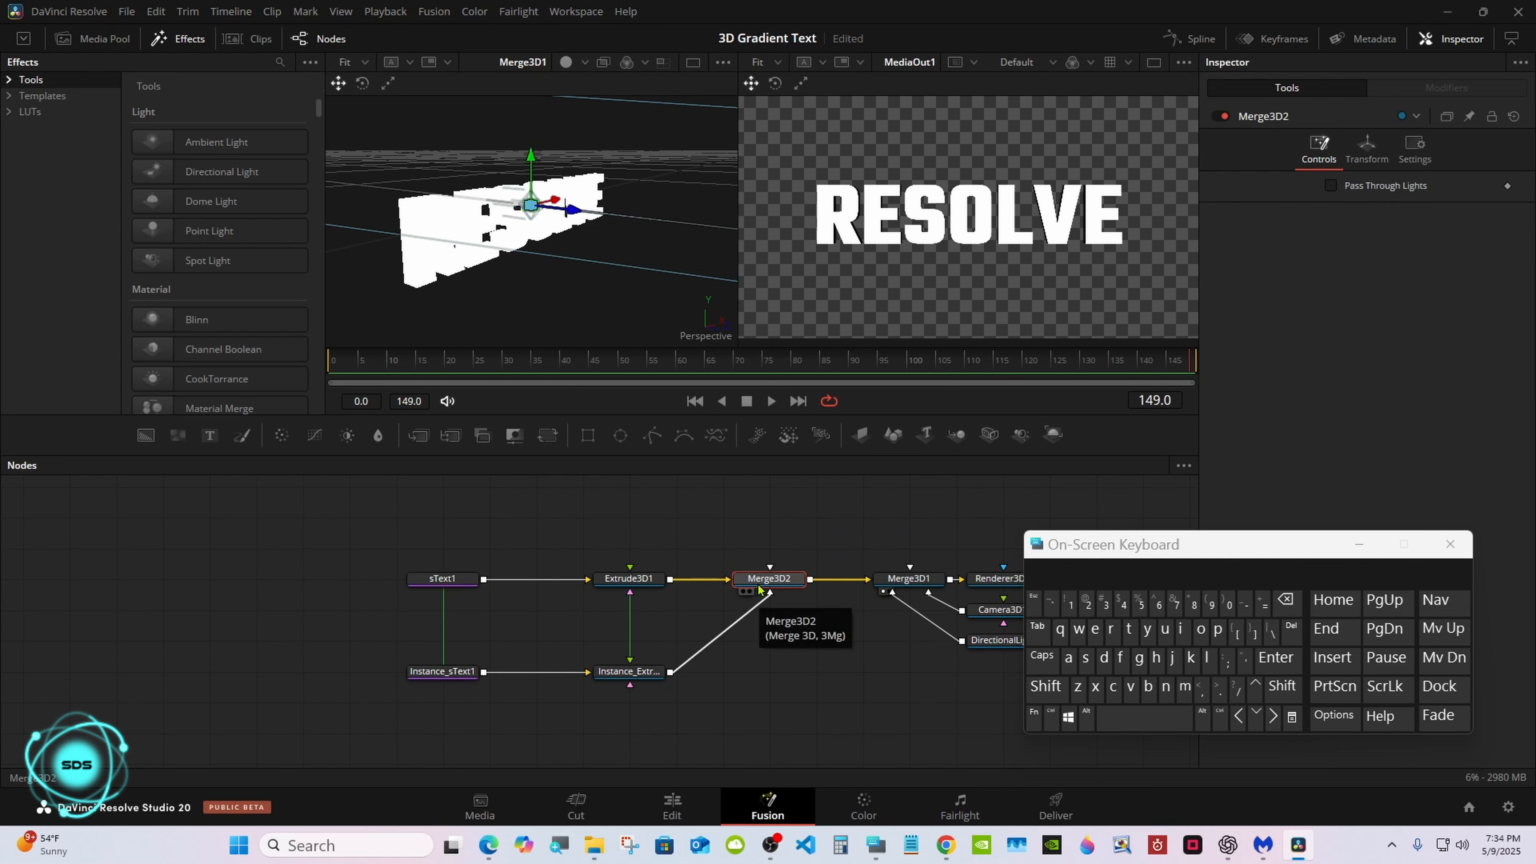
# Step: Deinstance the Z translation of the instanced extrude node
pyautogui.click(632, 672)
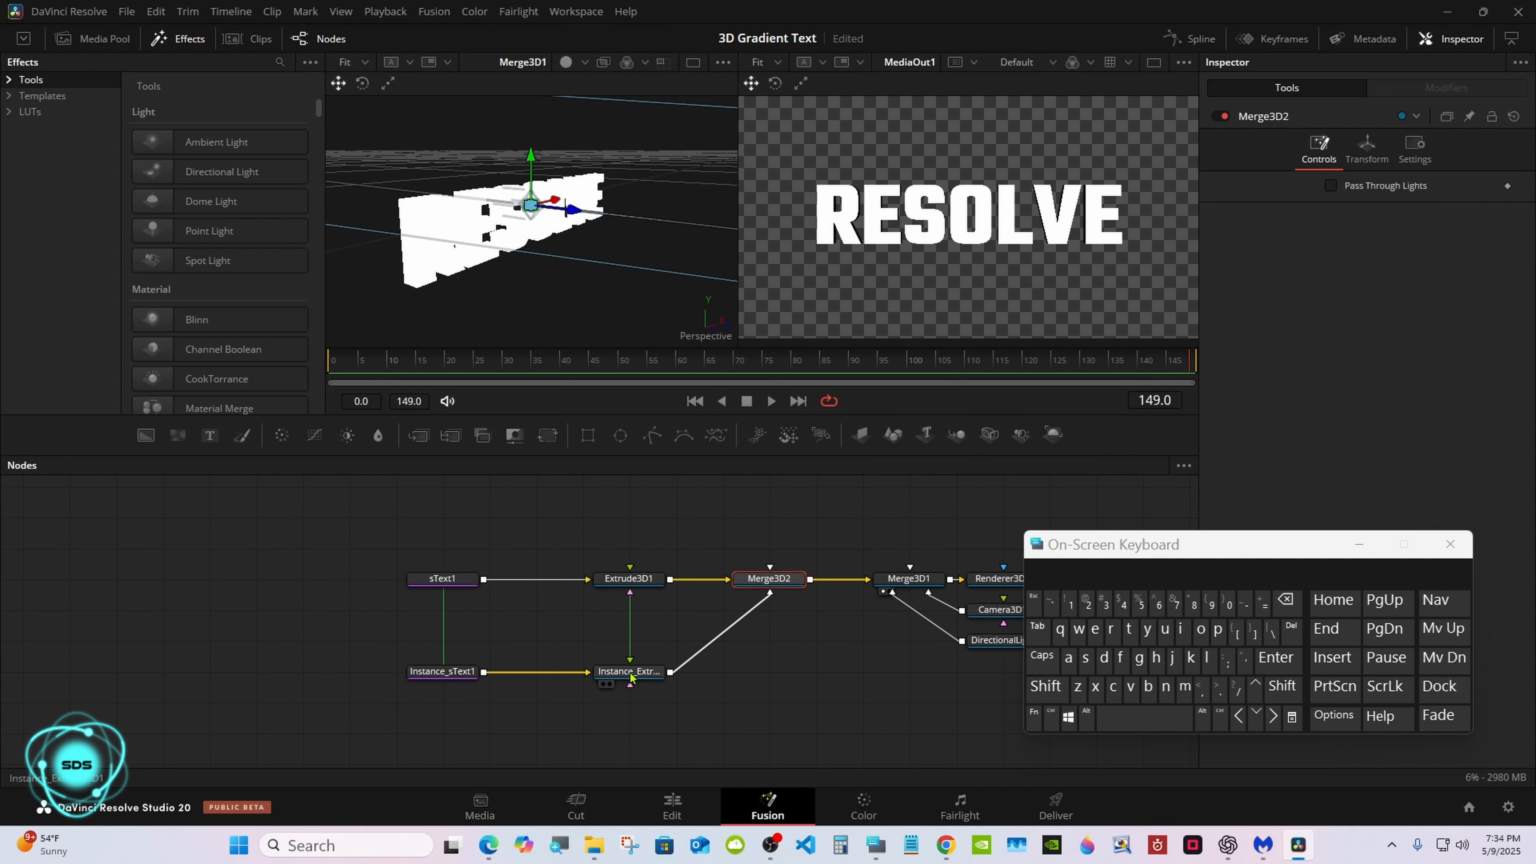
pyautogui.moveTo(1159, 549); pyautogui.dragTo(896, 622)
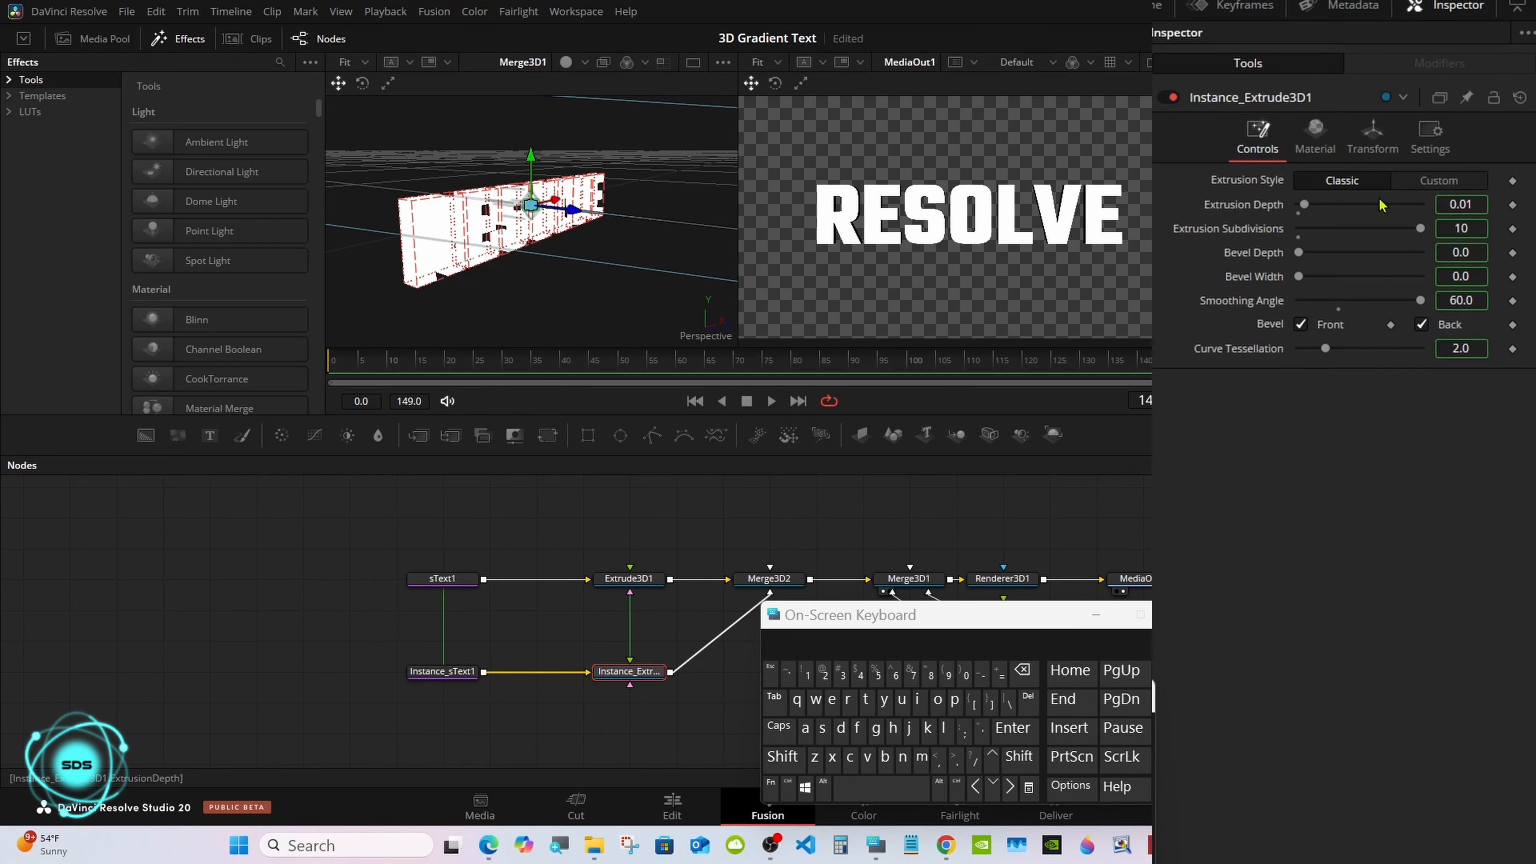
pyautogui.click(1377, 155)
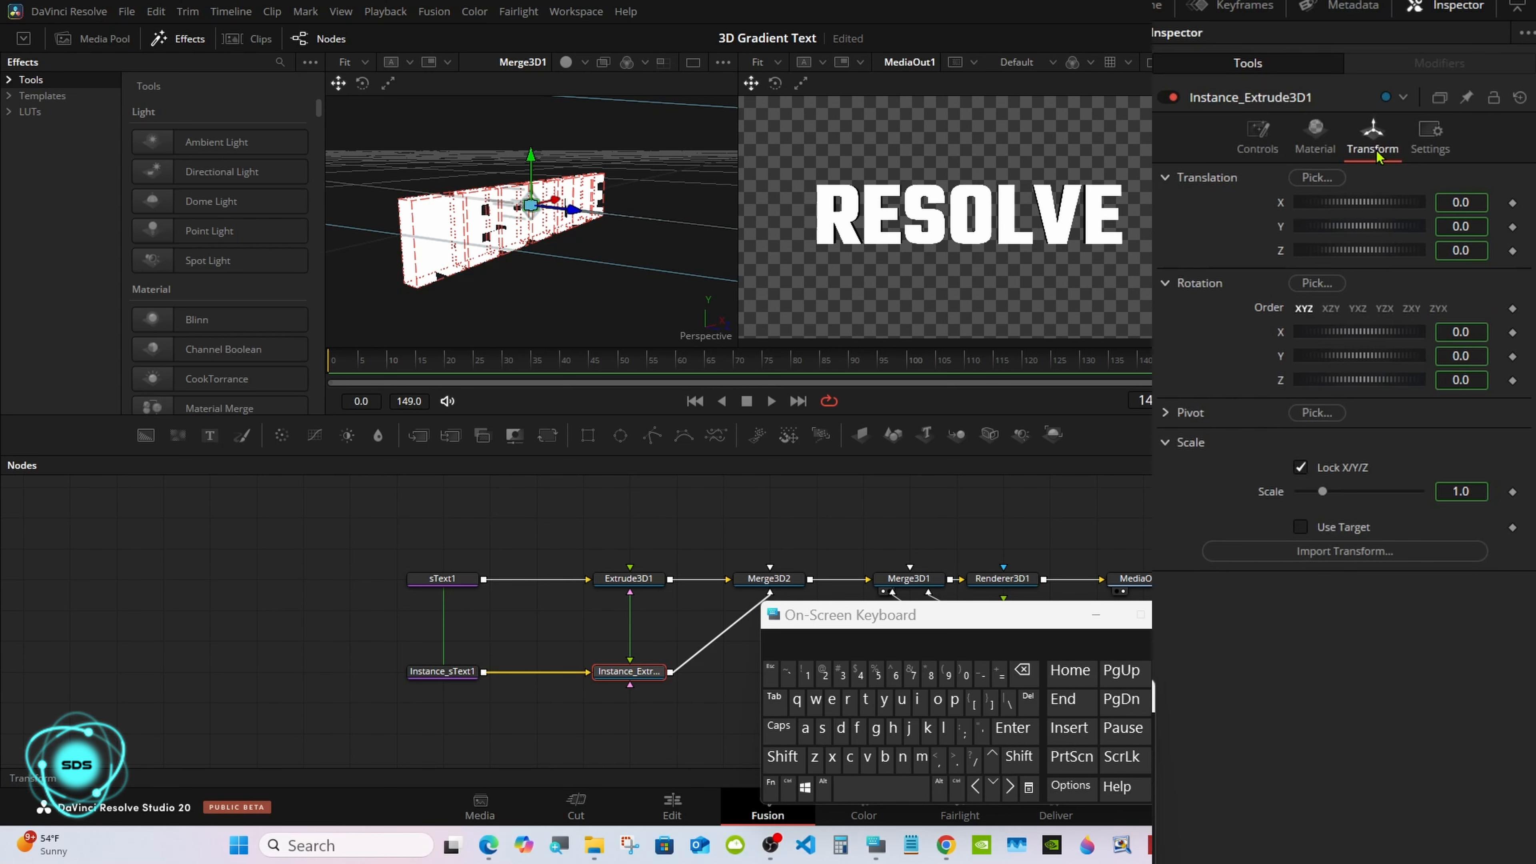
pyautogui.rightClick(1277, 260)
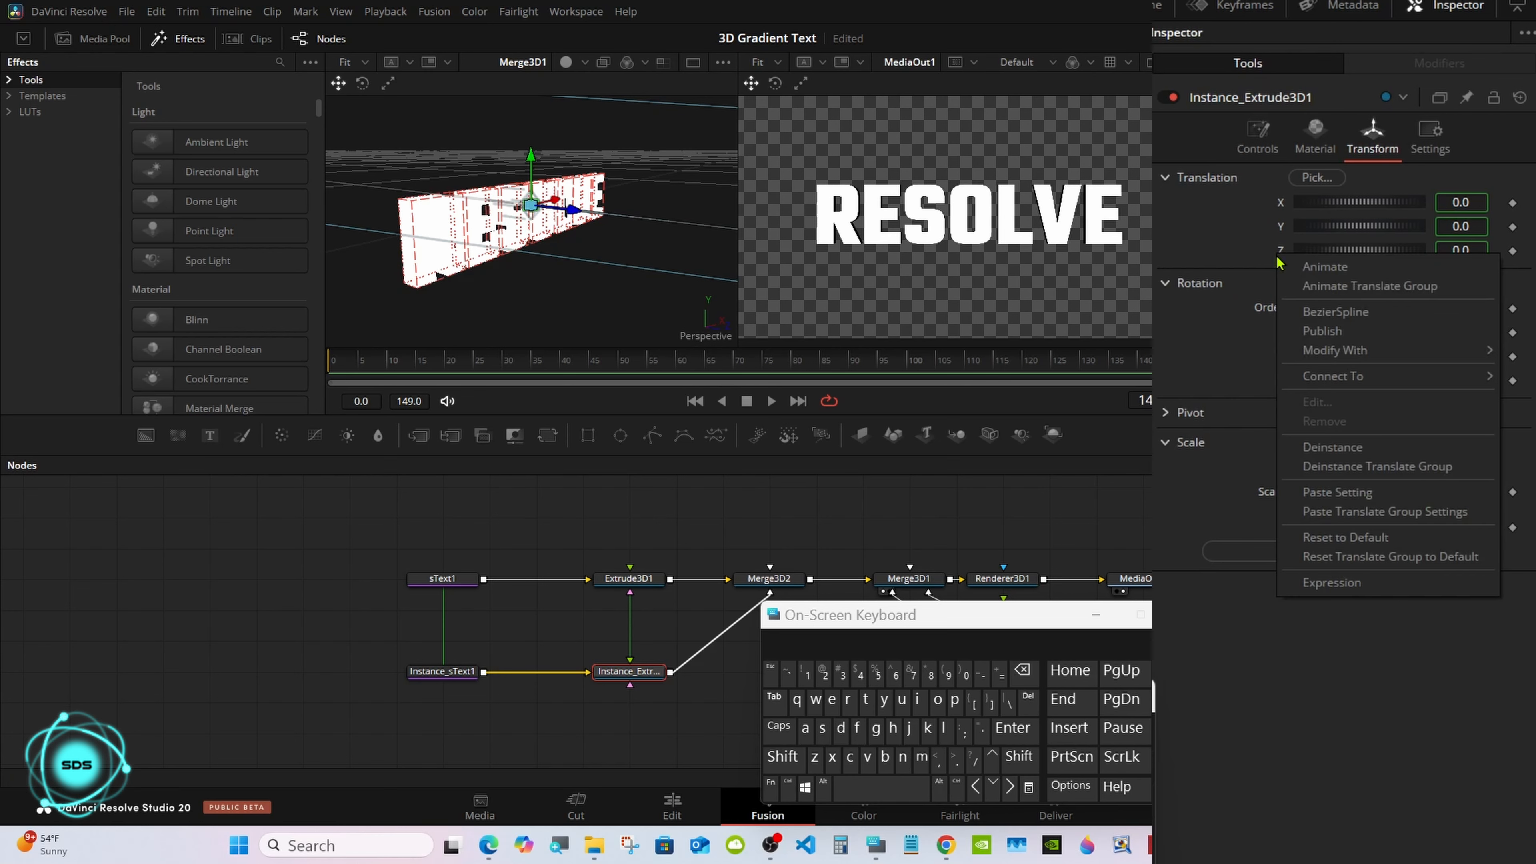
pyautogui.click(1324, 447)
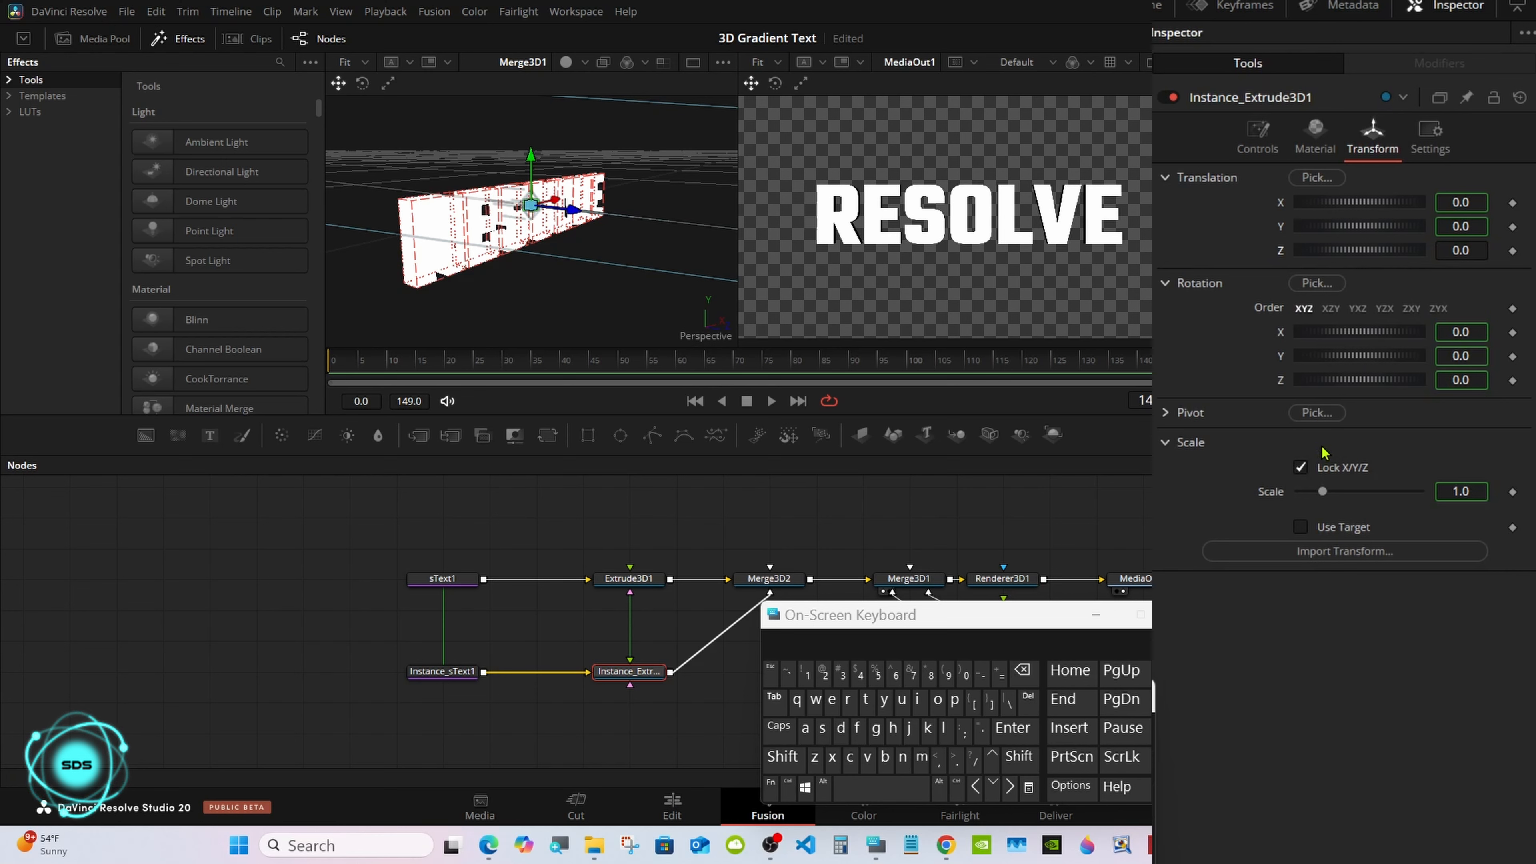
# Step: Change the shading appearance of the original sText1 node to Text Outline
pyautogui.click(442, 671)
pyautogui.click(453, 579)
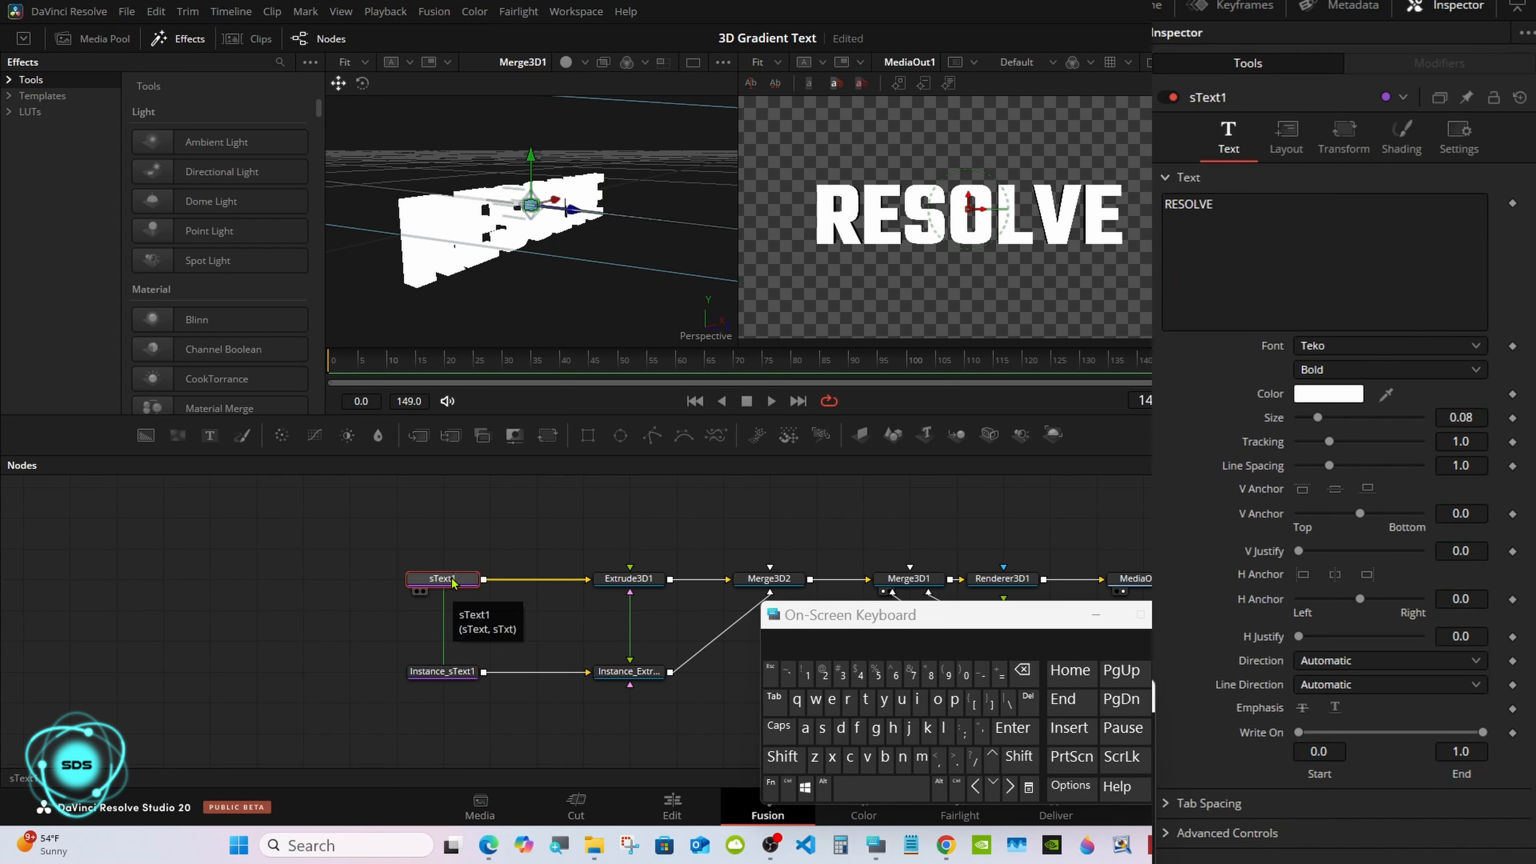
pyautogui.click(1401, 151)
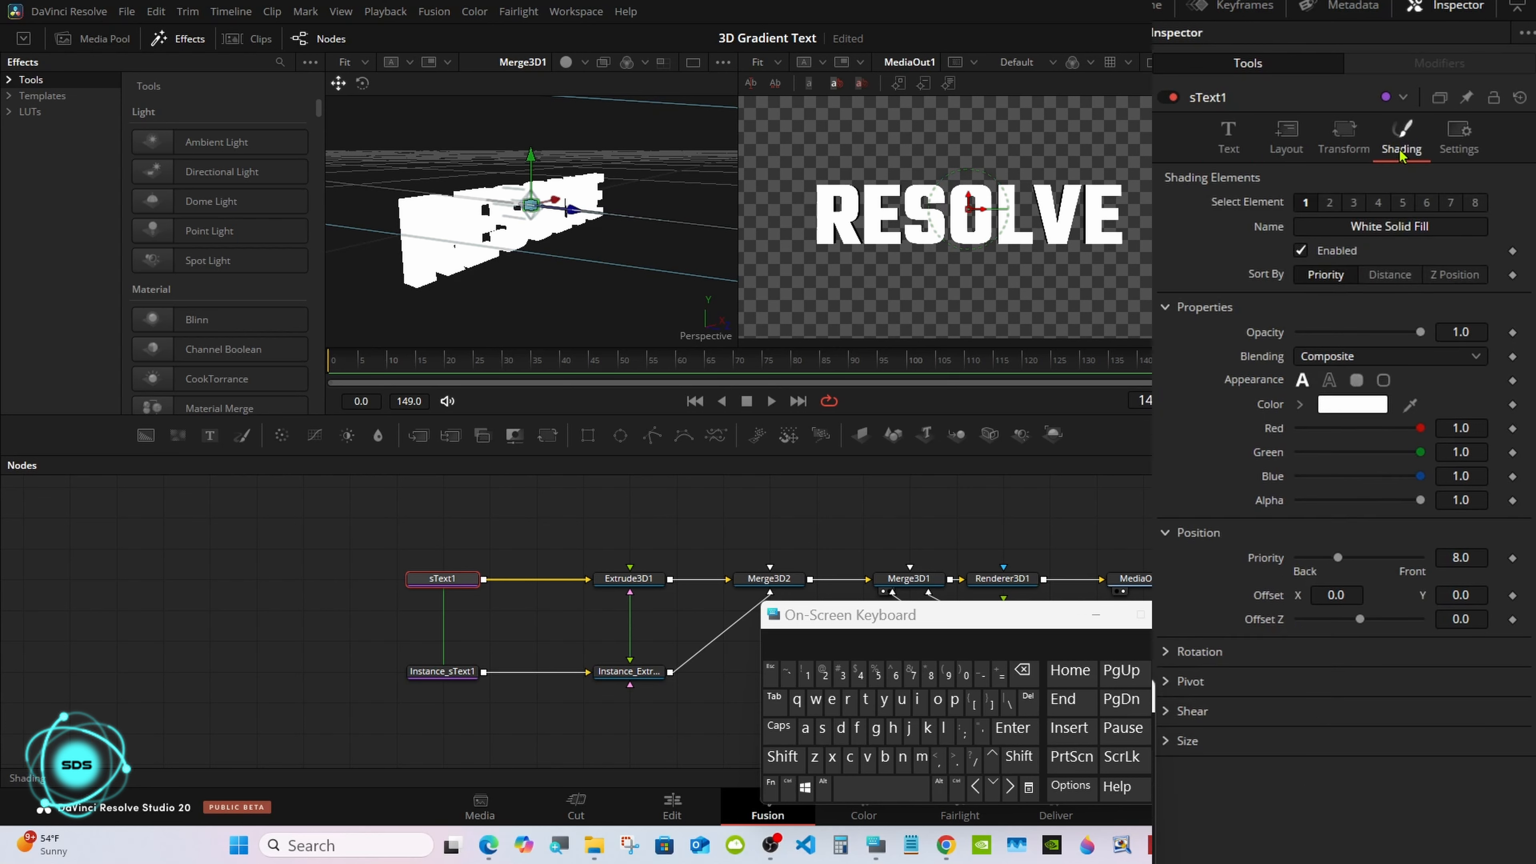
pyautogui.click(1329, 380)
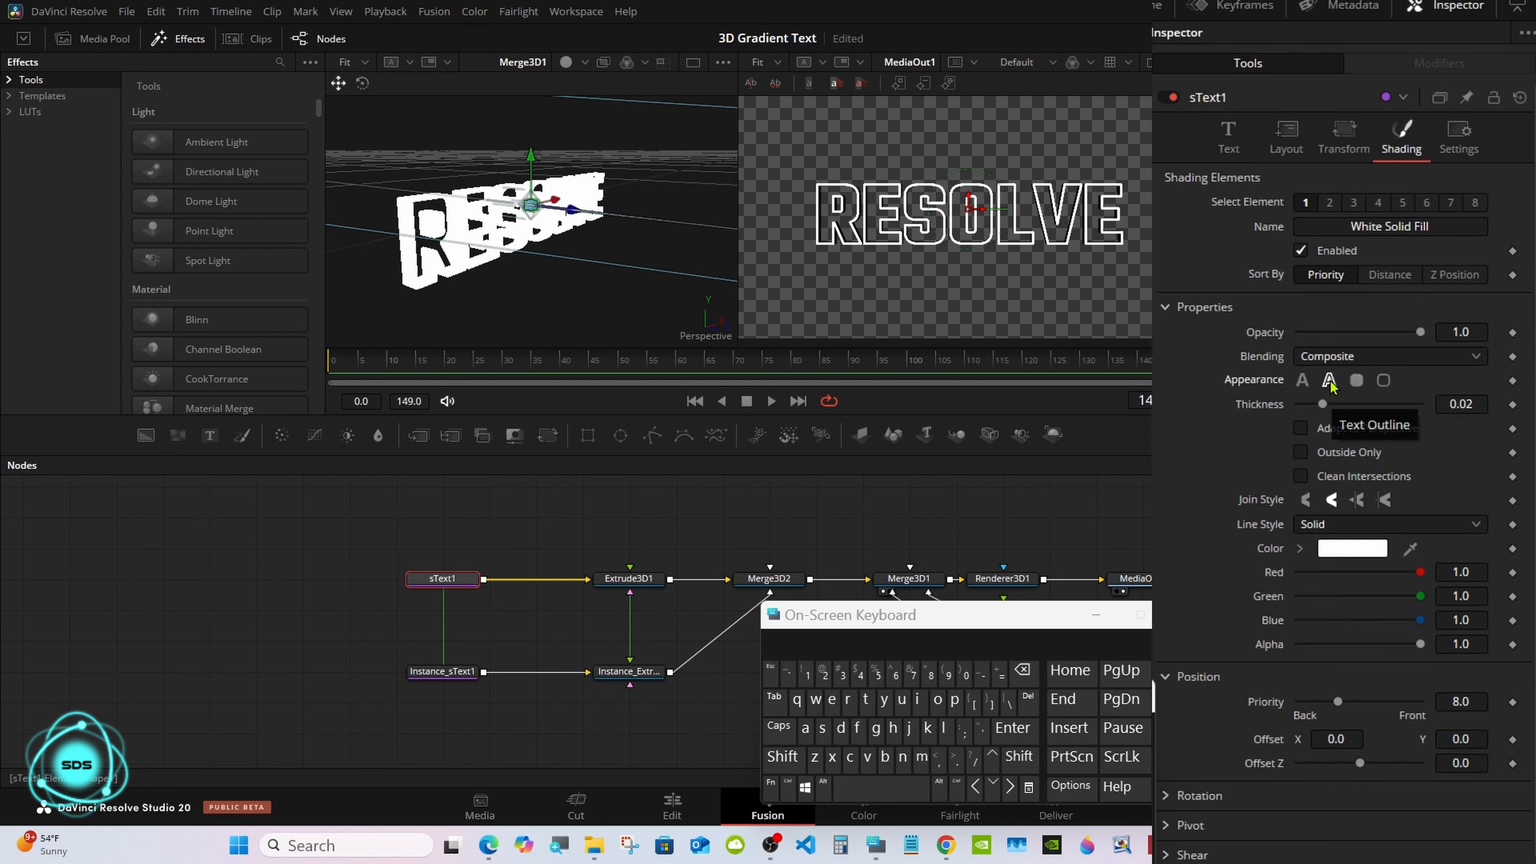
# Step: Deinstance the shading appearance of Instance_sText1 and set it to the solid text fill
pyautogui.click(447, 673)
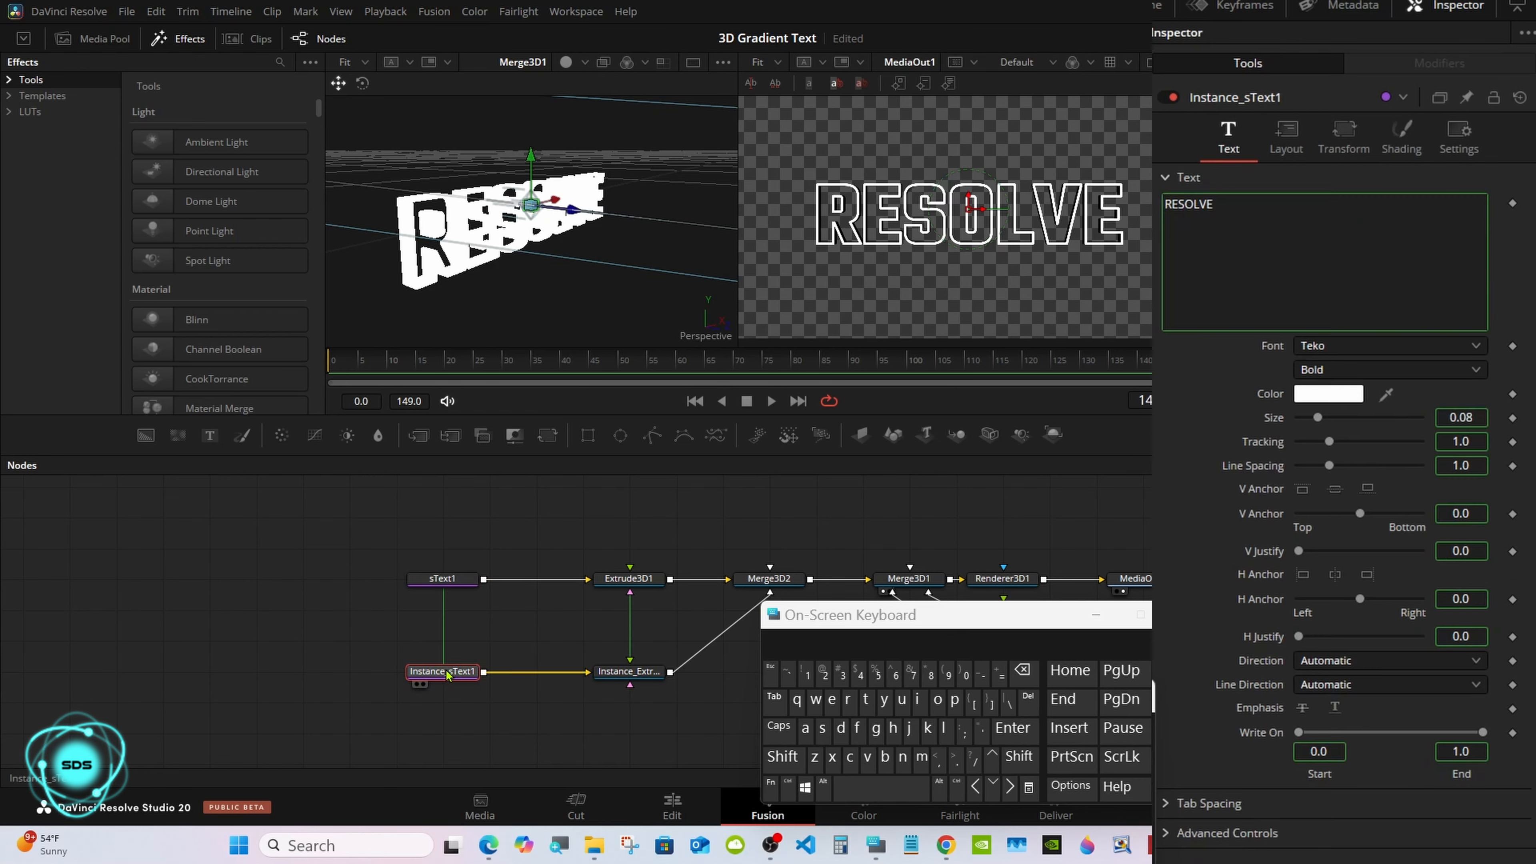
pyautogui.click(1416, 158)
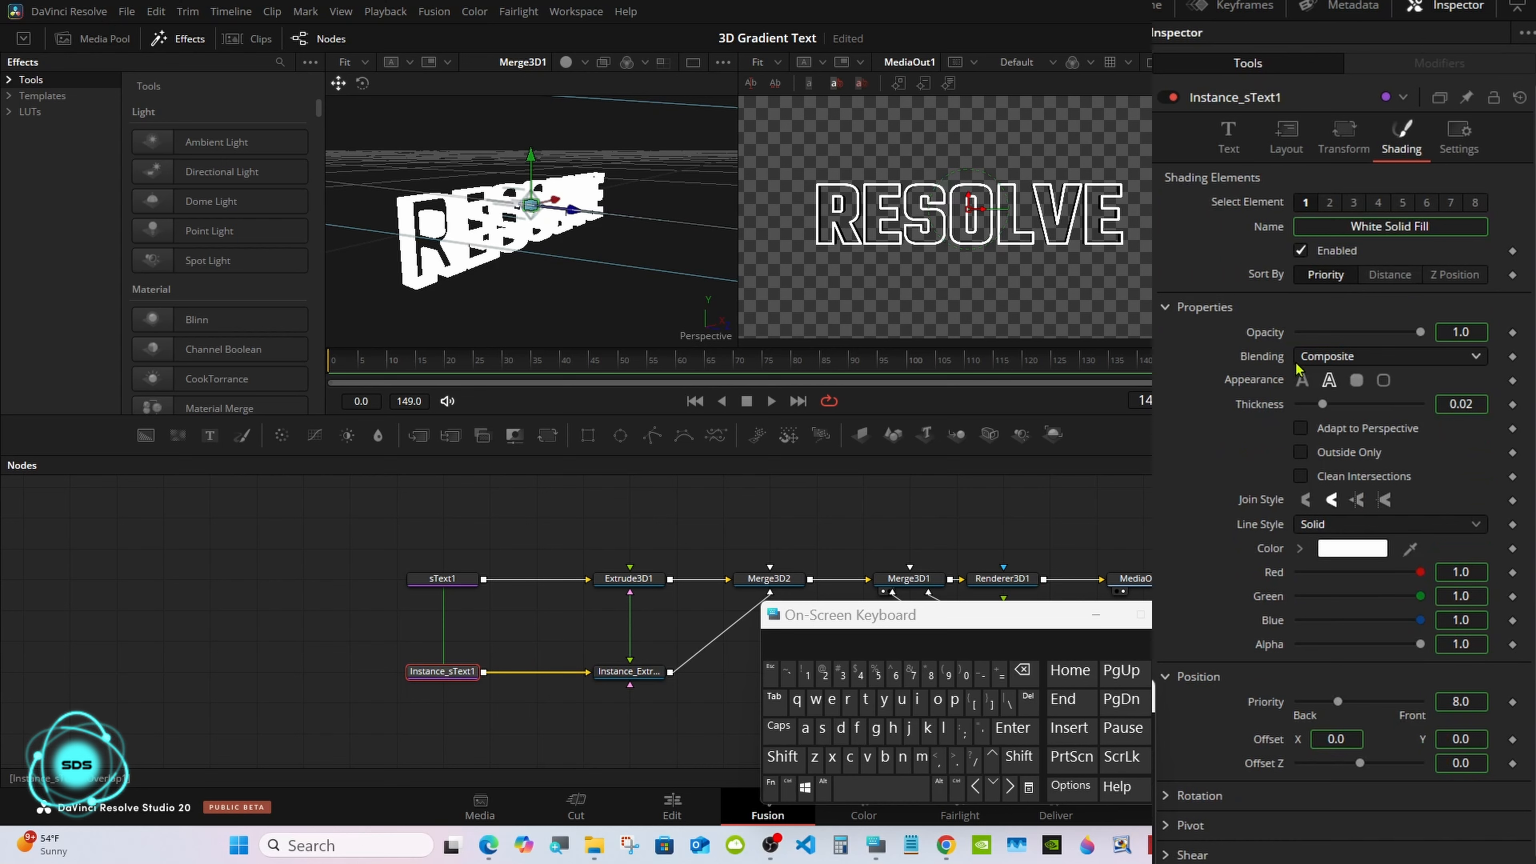
pyautogui.rightClick(1268, 385)
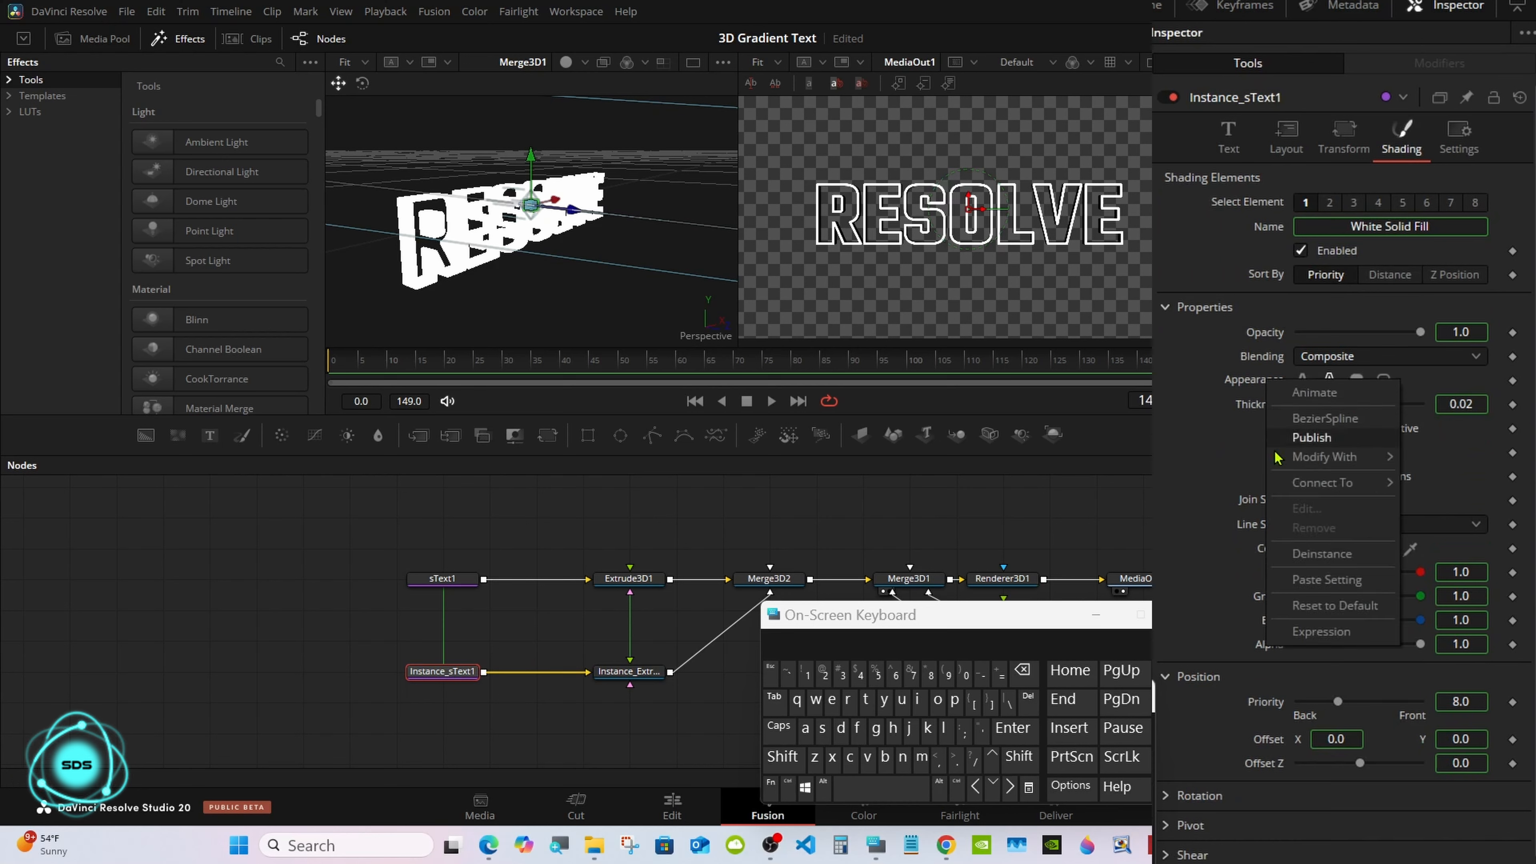
pyautogui.click(1306, 555)
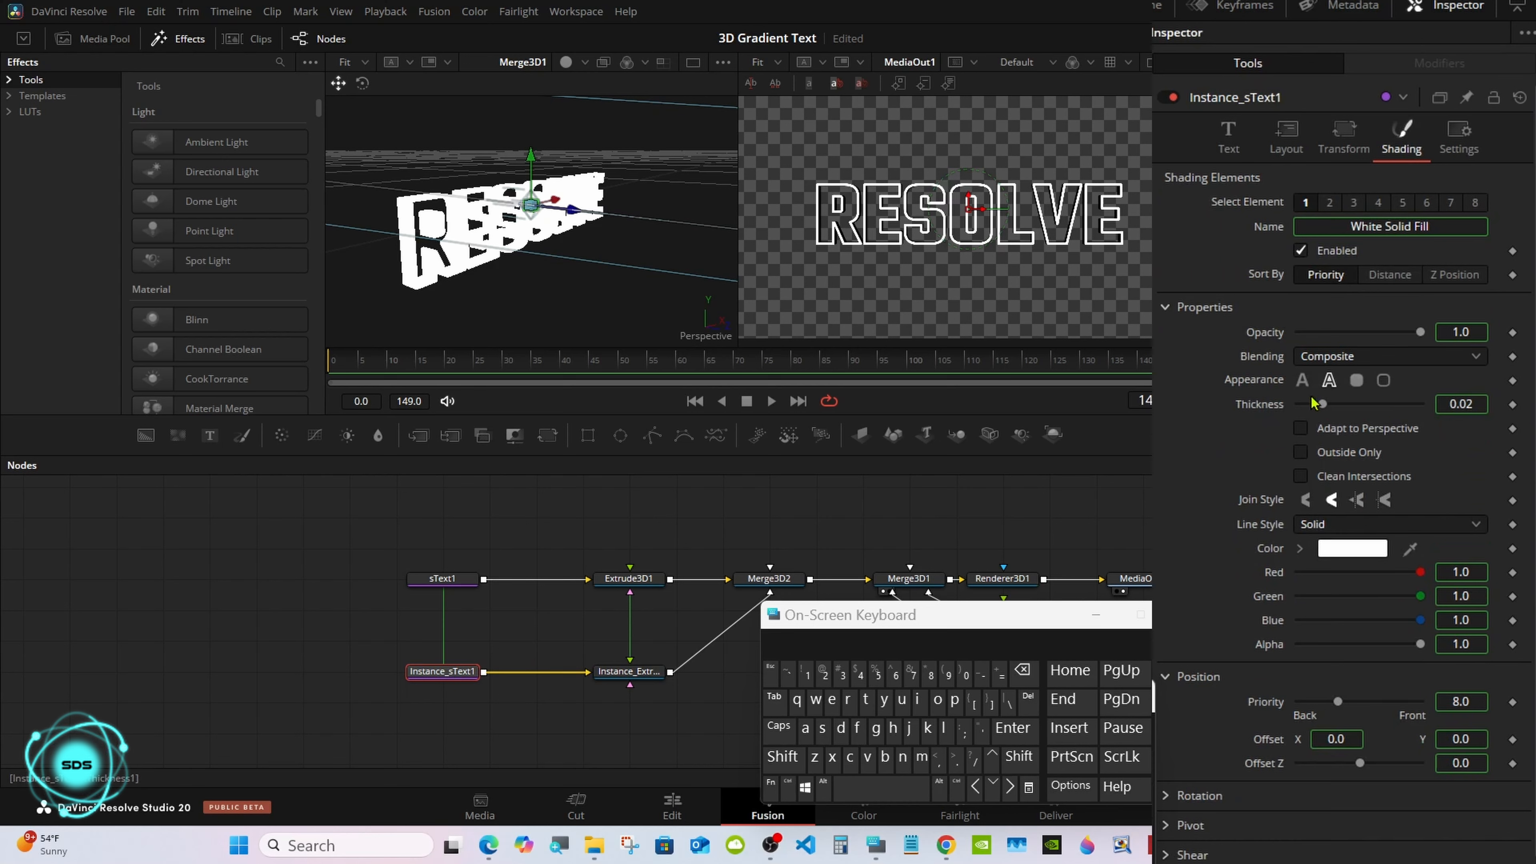
pyautogui.click(1303, 382)
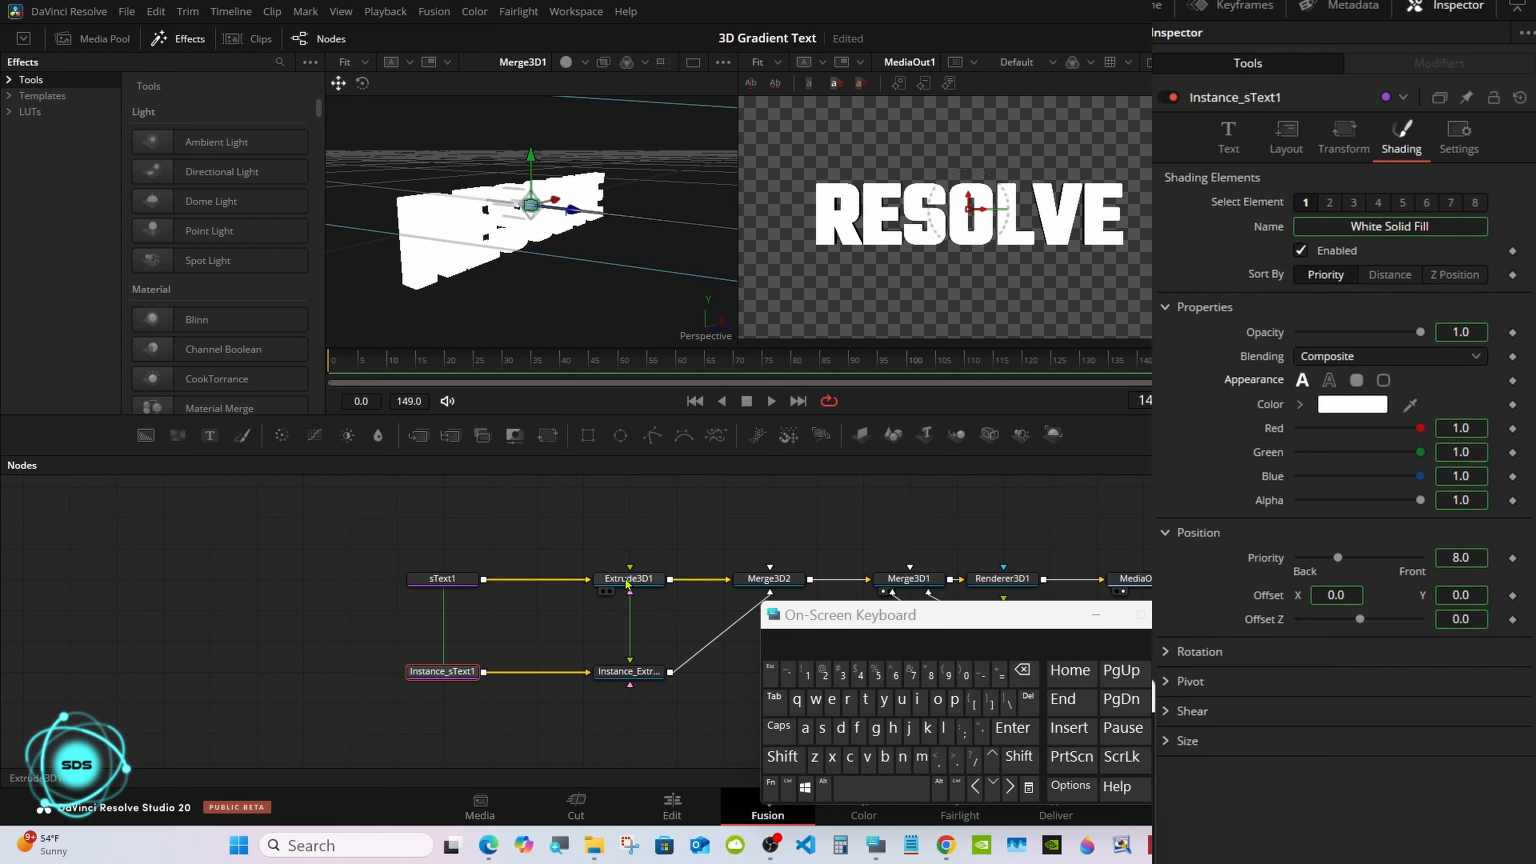
# Step: Try Z translations of 0.01 and 0.015 on the instanced extrude node
pyautogui.click(622, 675)
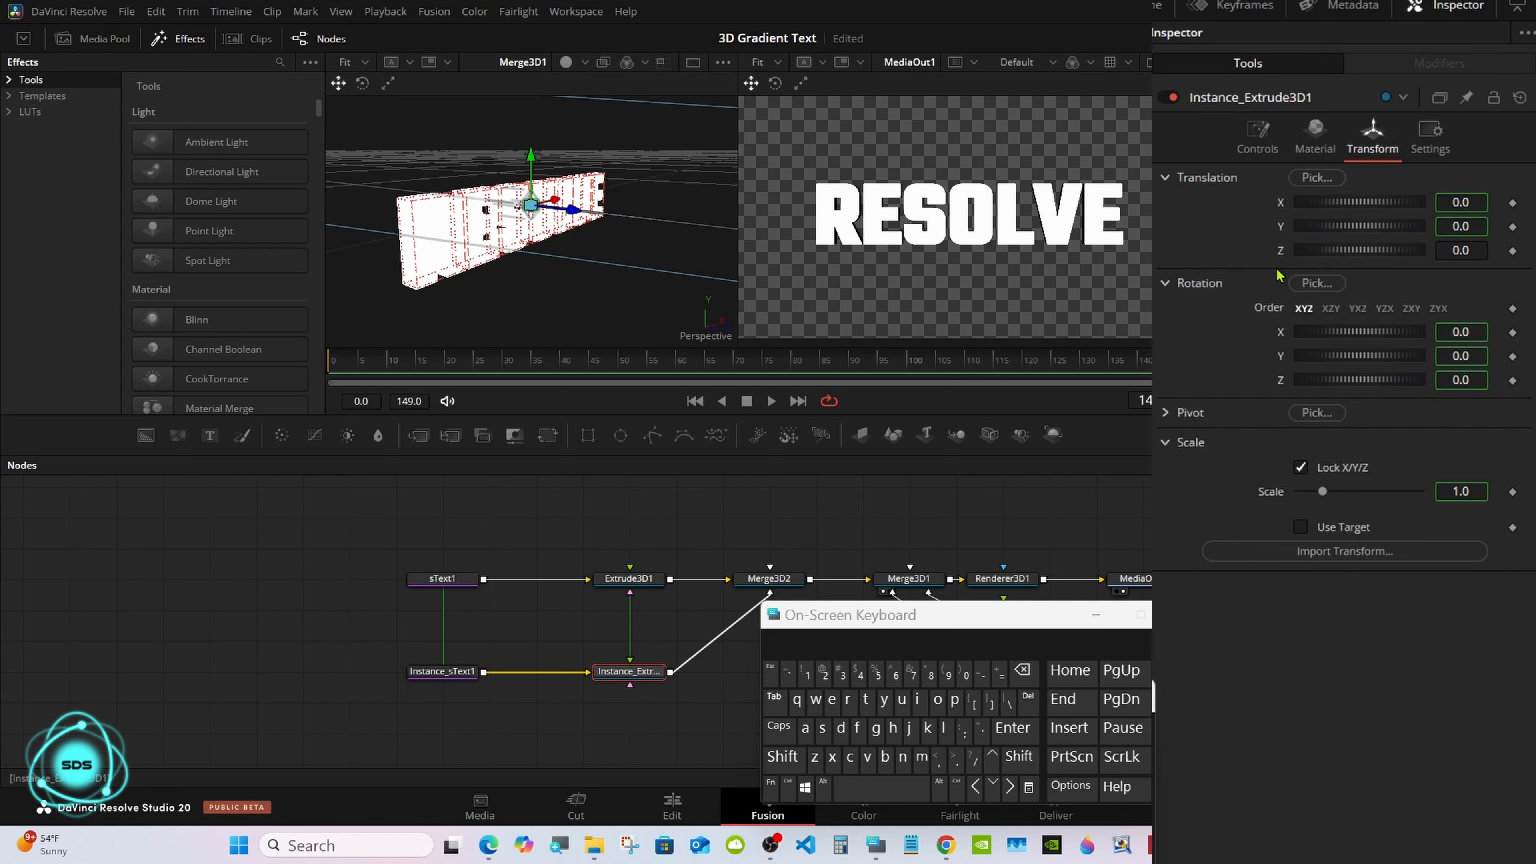
pyautogui.click(1464, 250)
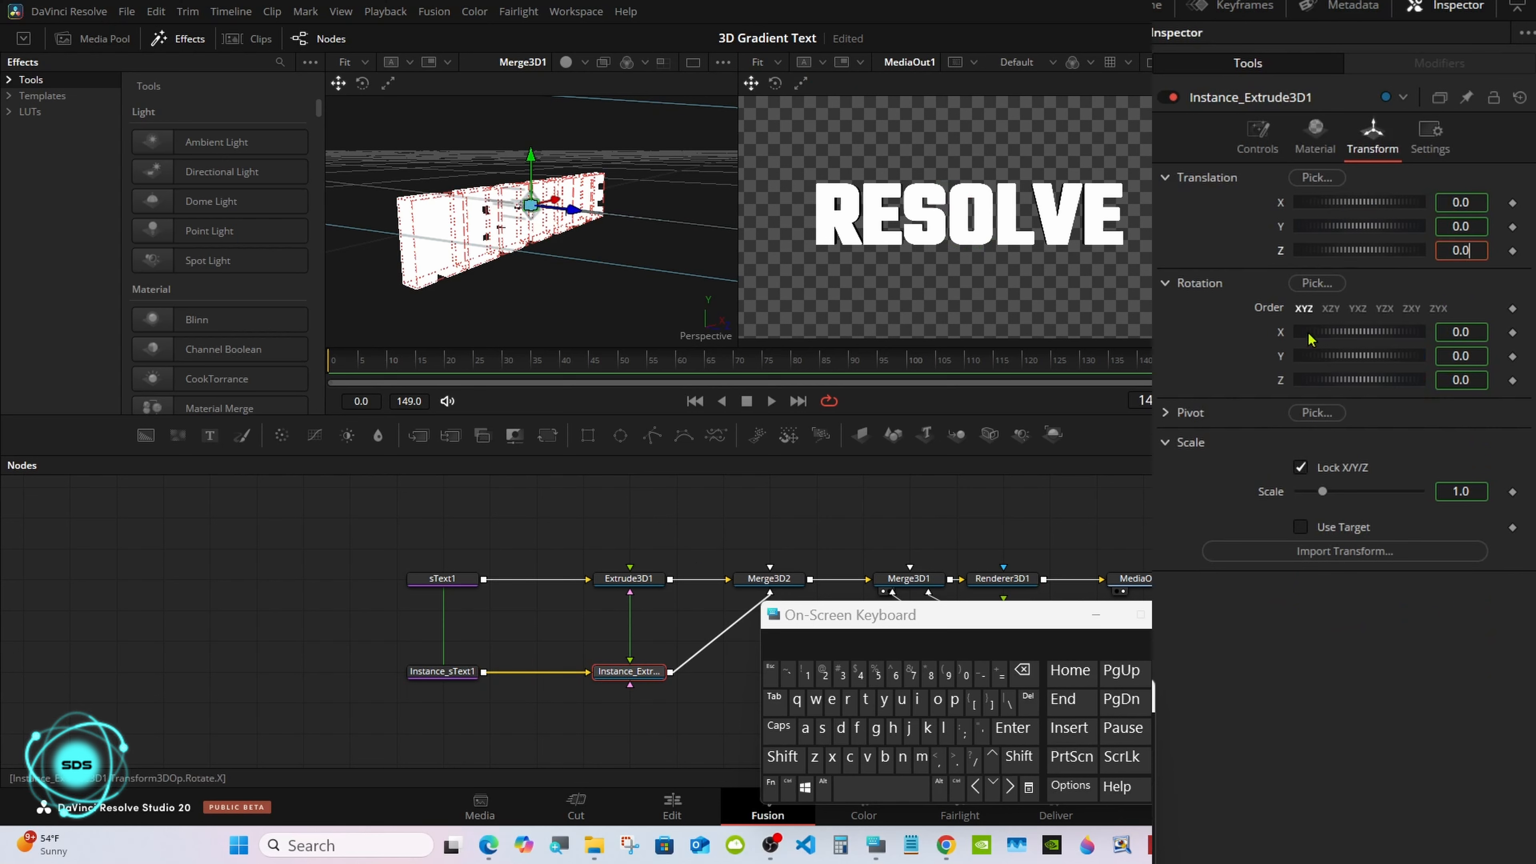
pyautogui.click(808, 674)
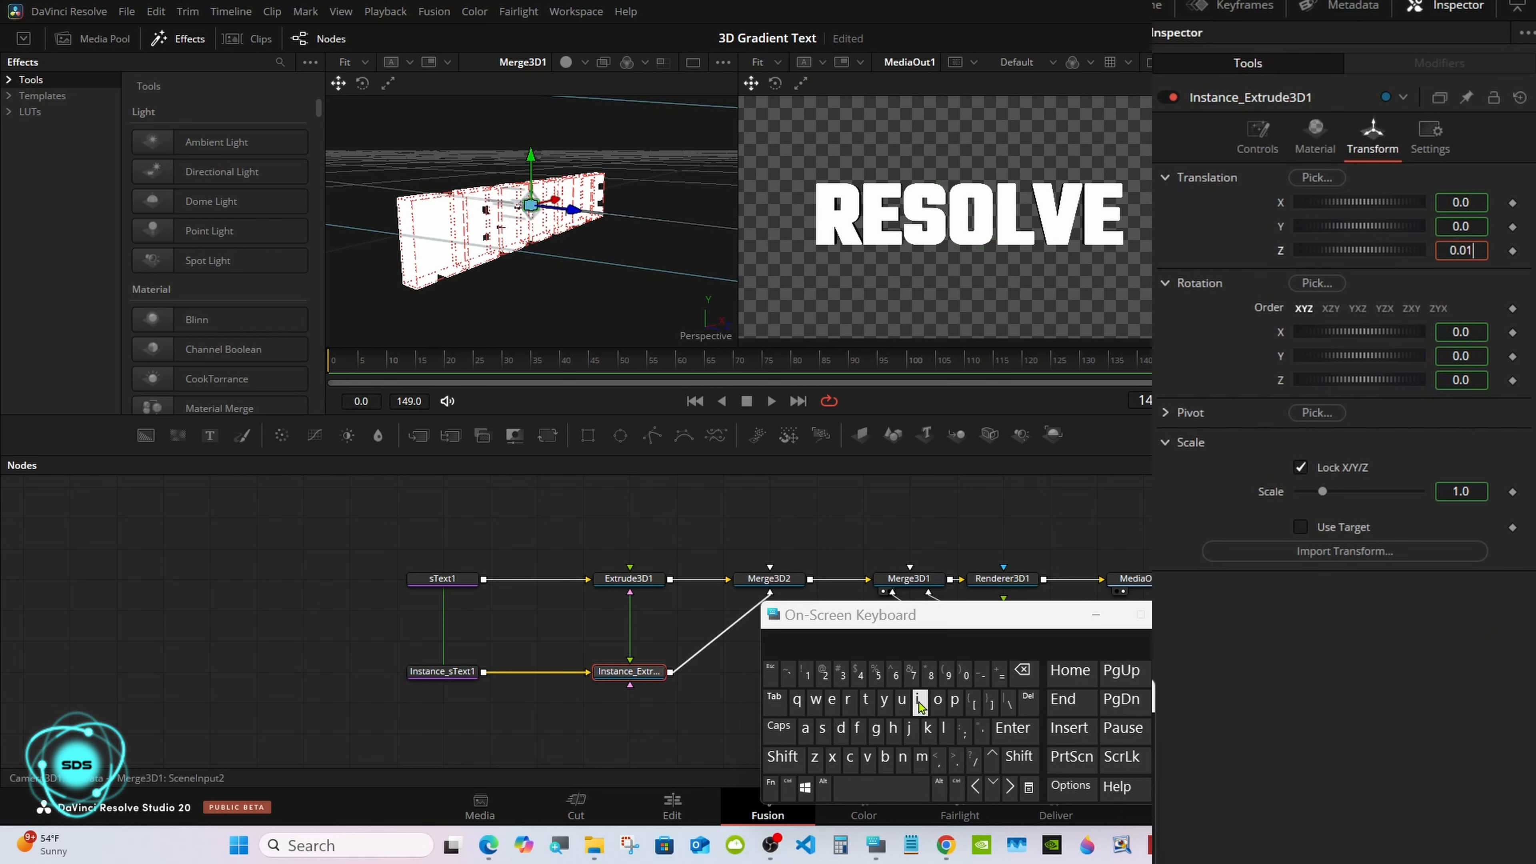
pyautogui.click(1007, 729)
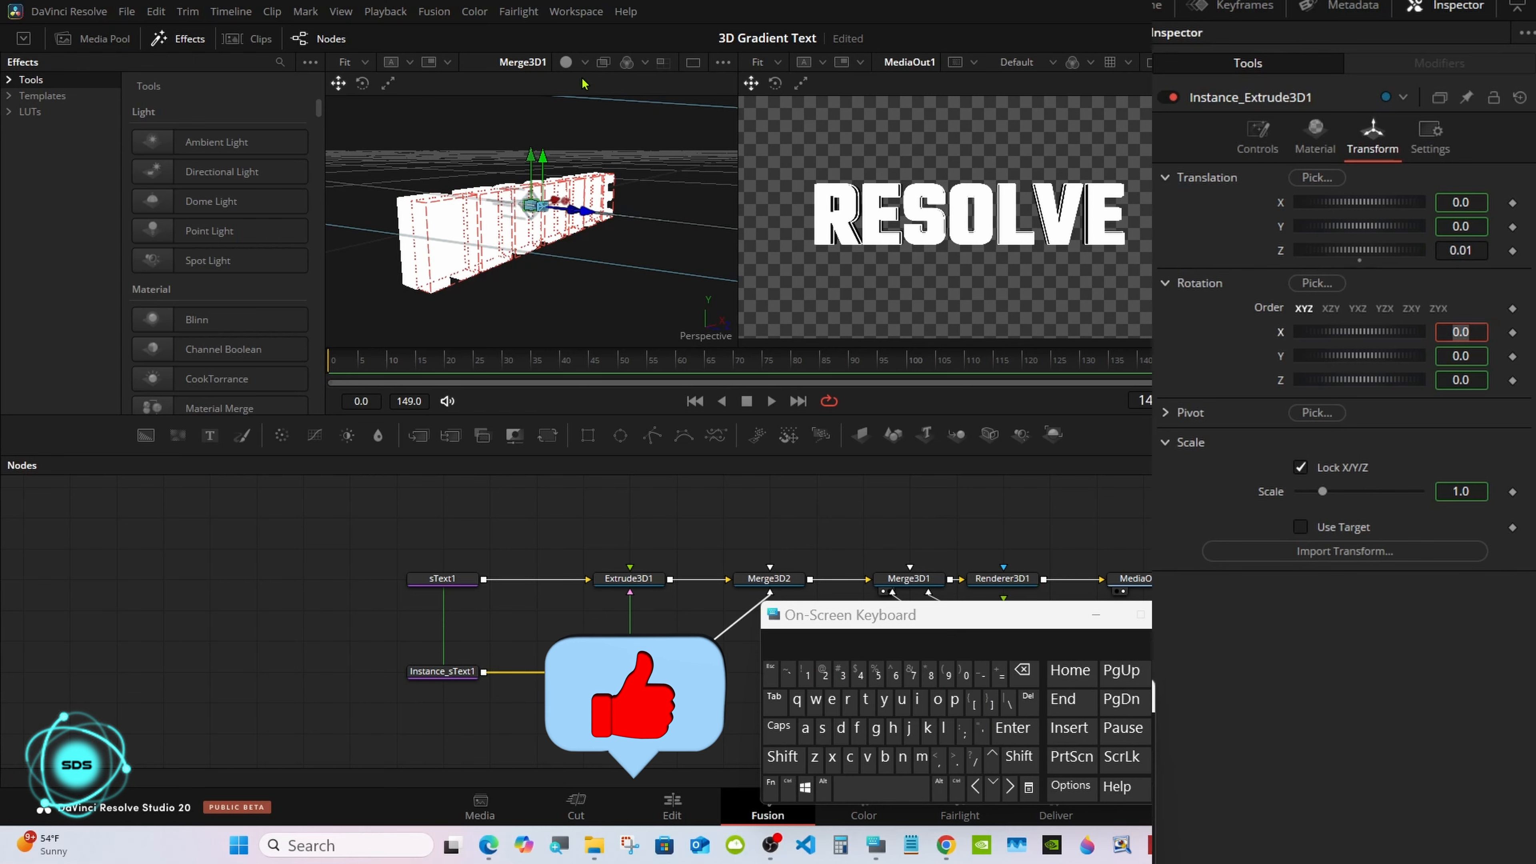
pyautogui.click(1462, 250)
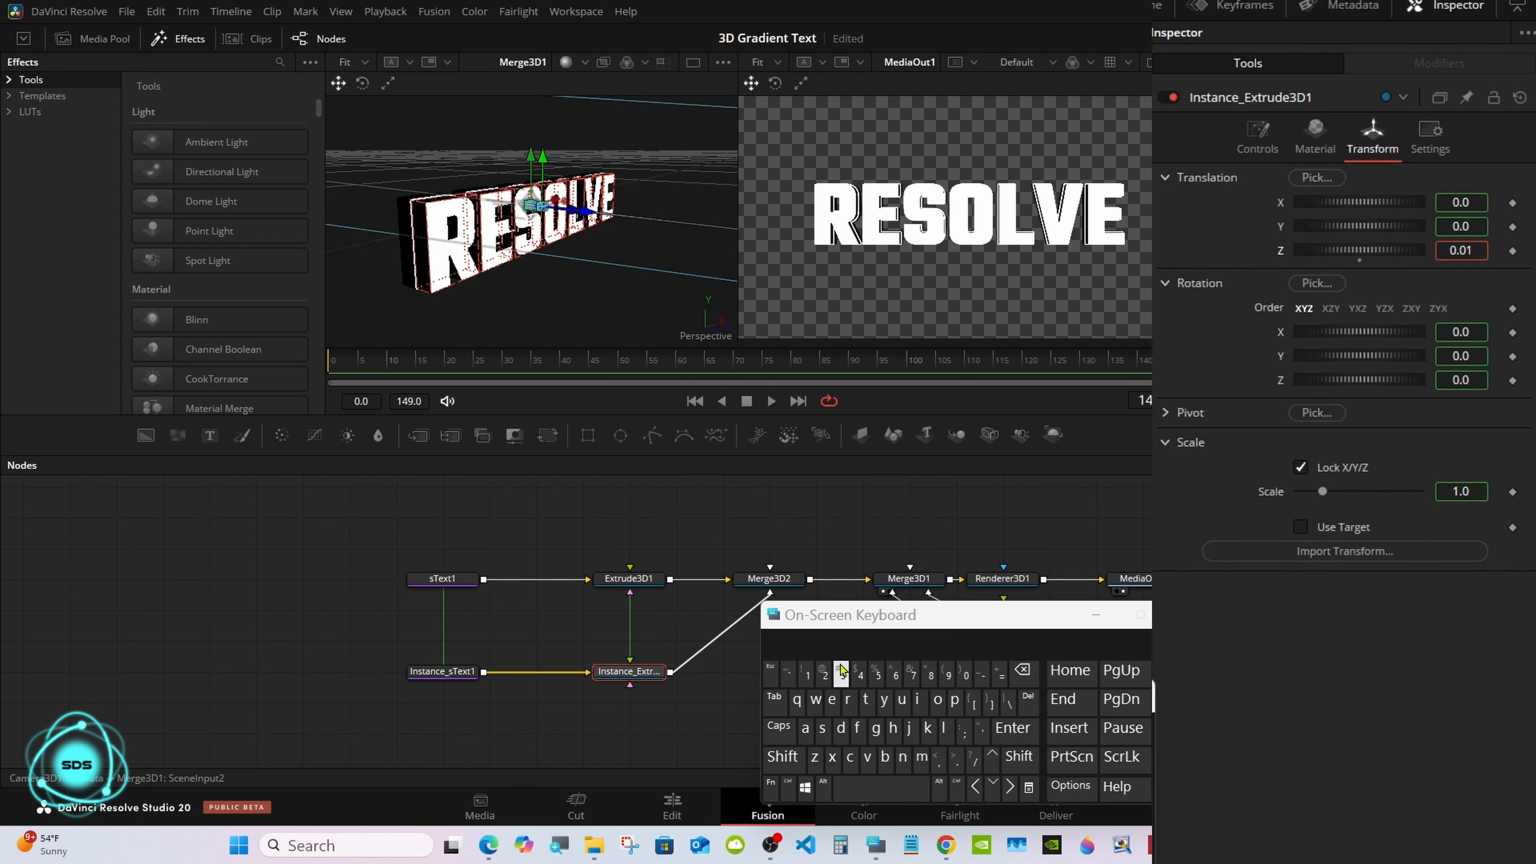
pyautogui.click(877, 674)
pyautogui.click(1002, 727)
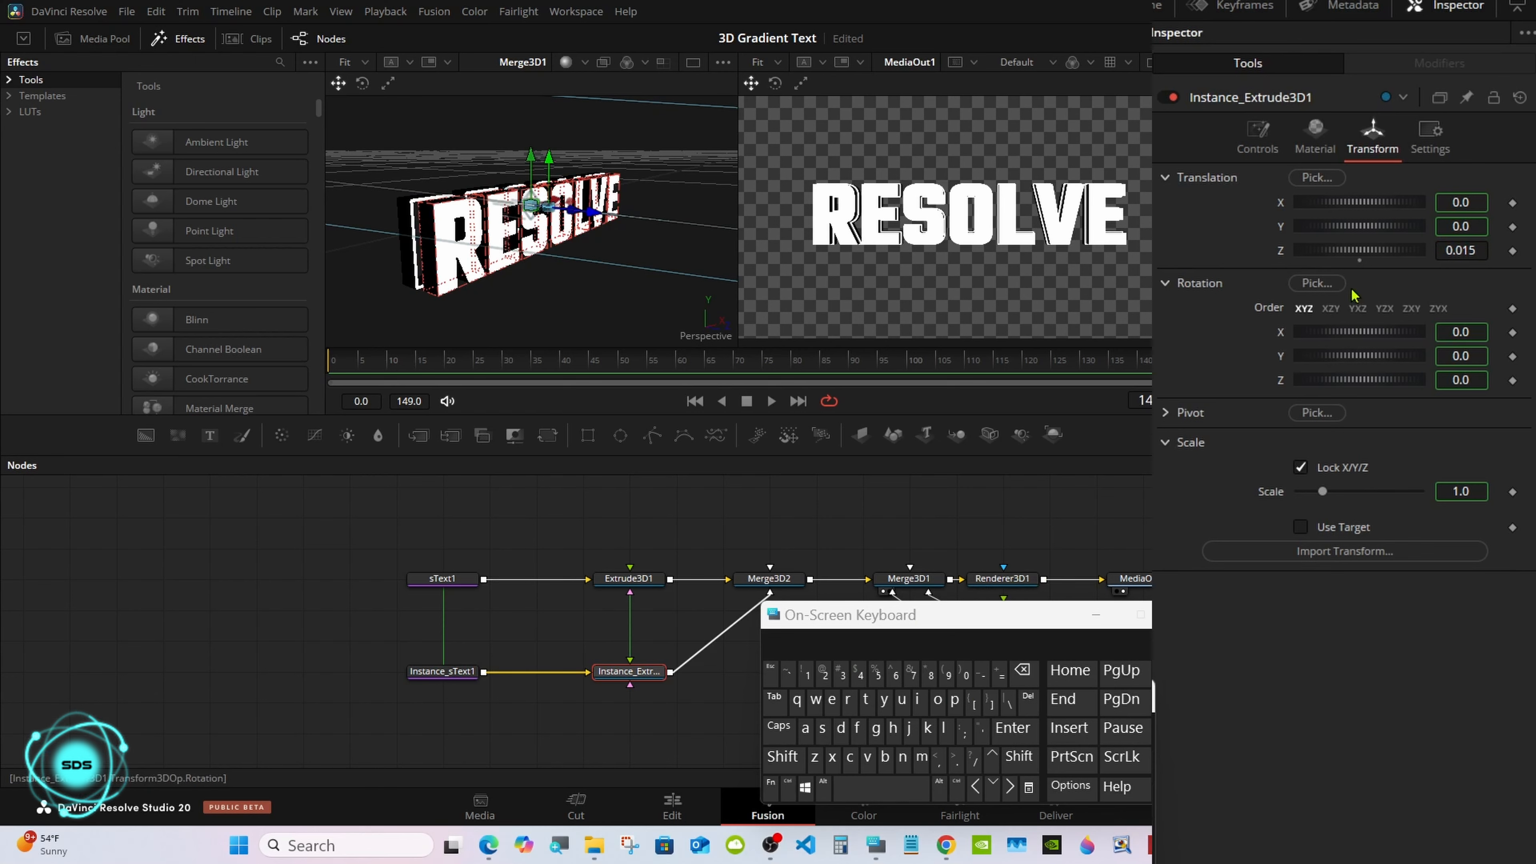
# Step: Set the instanced extrude node's Z translation to -0.005 with fine adjustment, and move the on-screen keyboard clear of the nodes
pyautogui.moveTo(1390, 251); pyautogui.dragTo(1386, 250)
pyautogui.click(1459, 248)
pyautogui.click(957, 788)
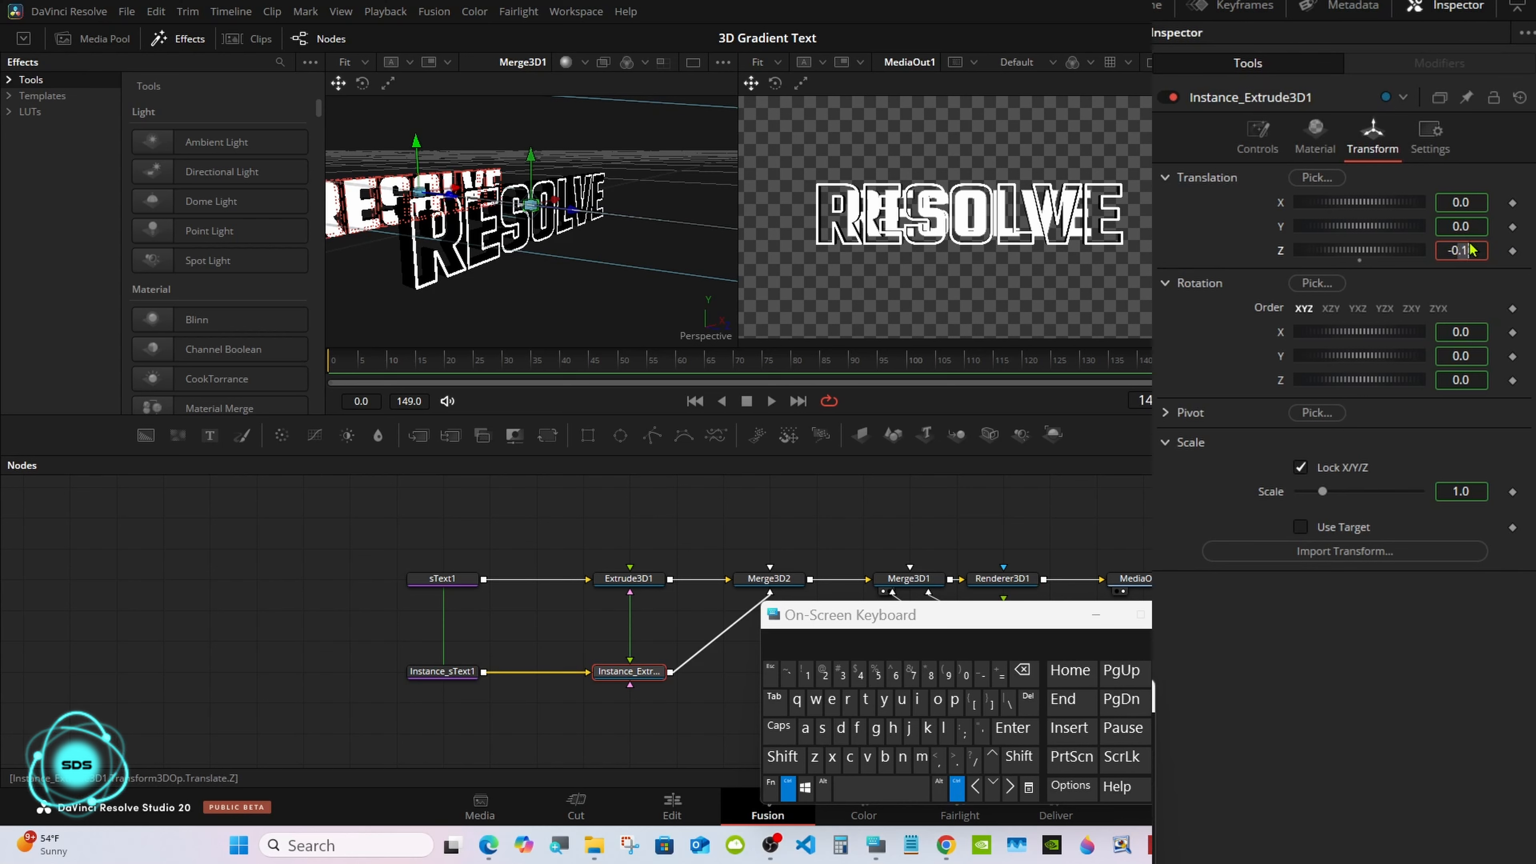
pyautogui.click(1453, 288)
pyautogui.moveTo(1389, 250); pyautogui.dragTo(1421, 251)
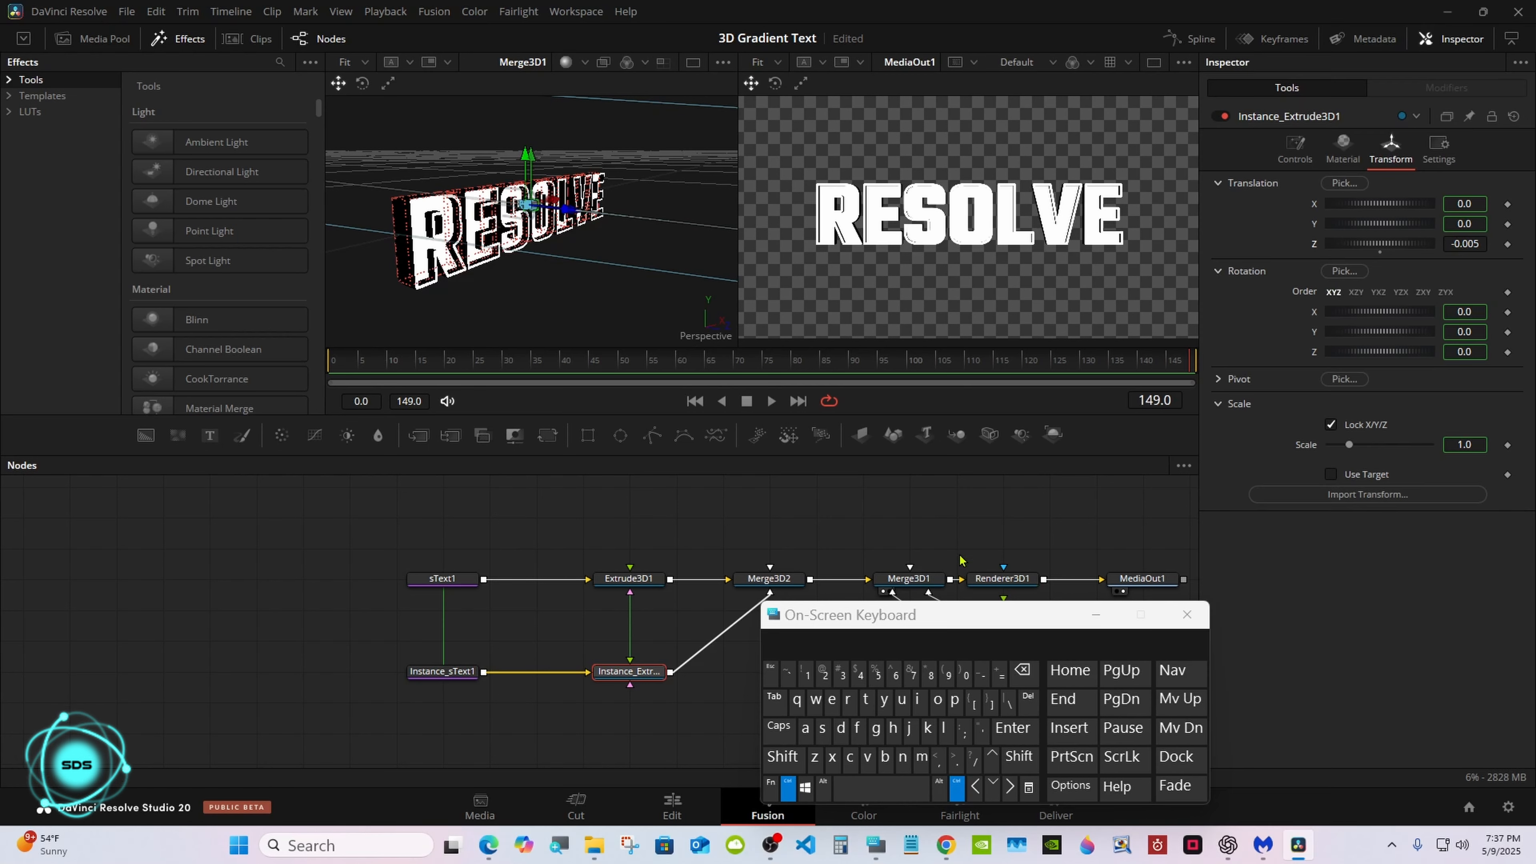
pyautogui.moveTo(903, 616); pyautogui.dragTo(1086, 549)
pyautogui.click(971, 724)
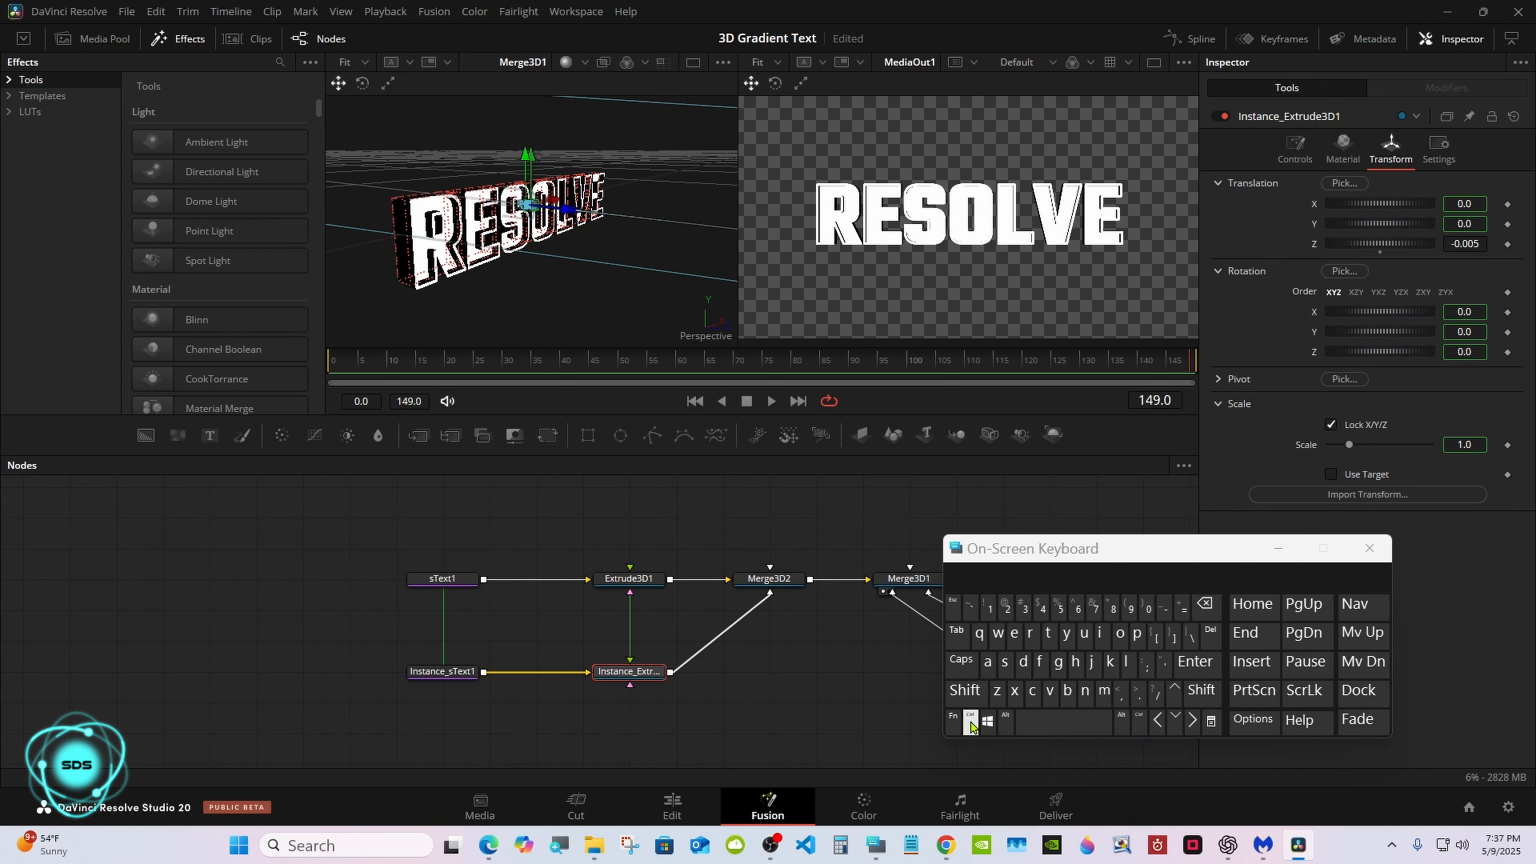
# Step: Compare the extrusion settings of Extrude3D1 with those of its instance
pyautogui.click(610, 583)
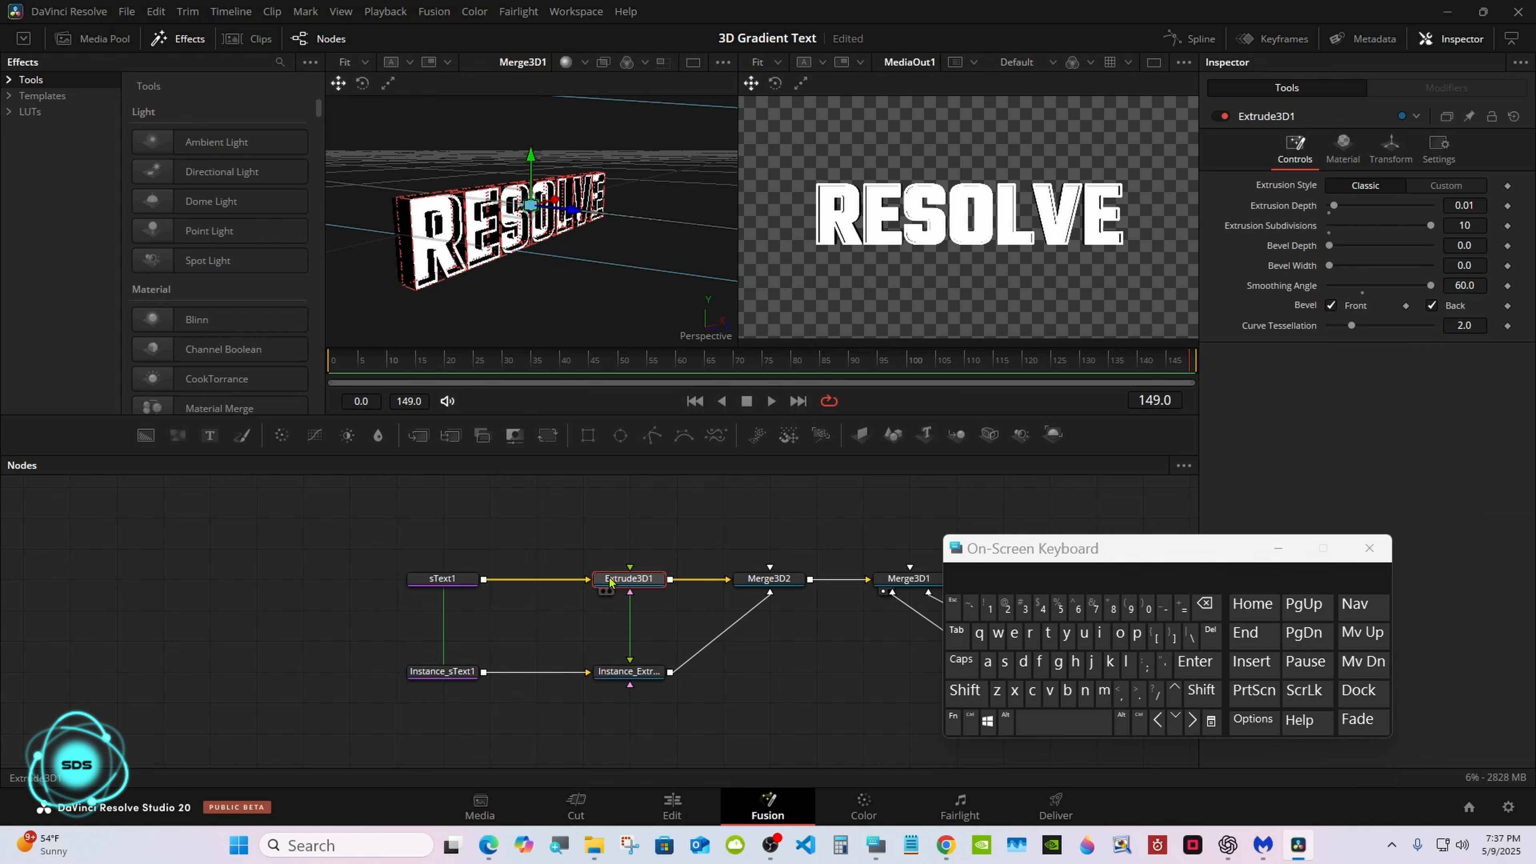
pyautogui.click(612, 668)
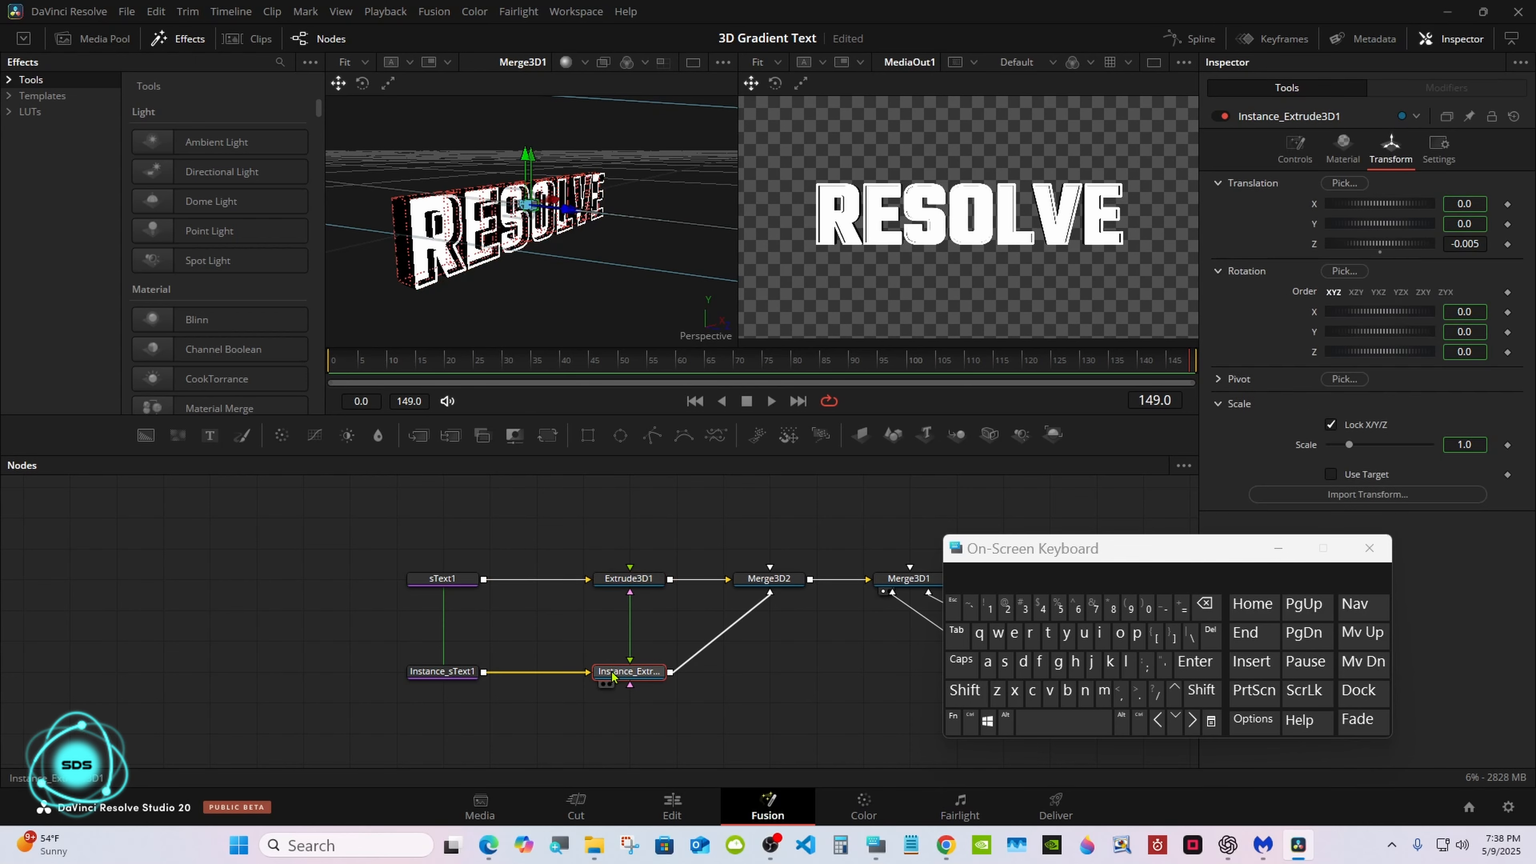
pyautogui.click(1276, 160)
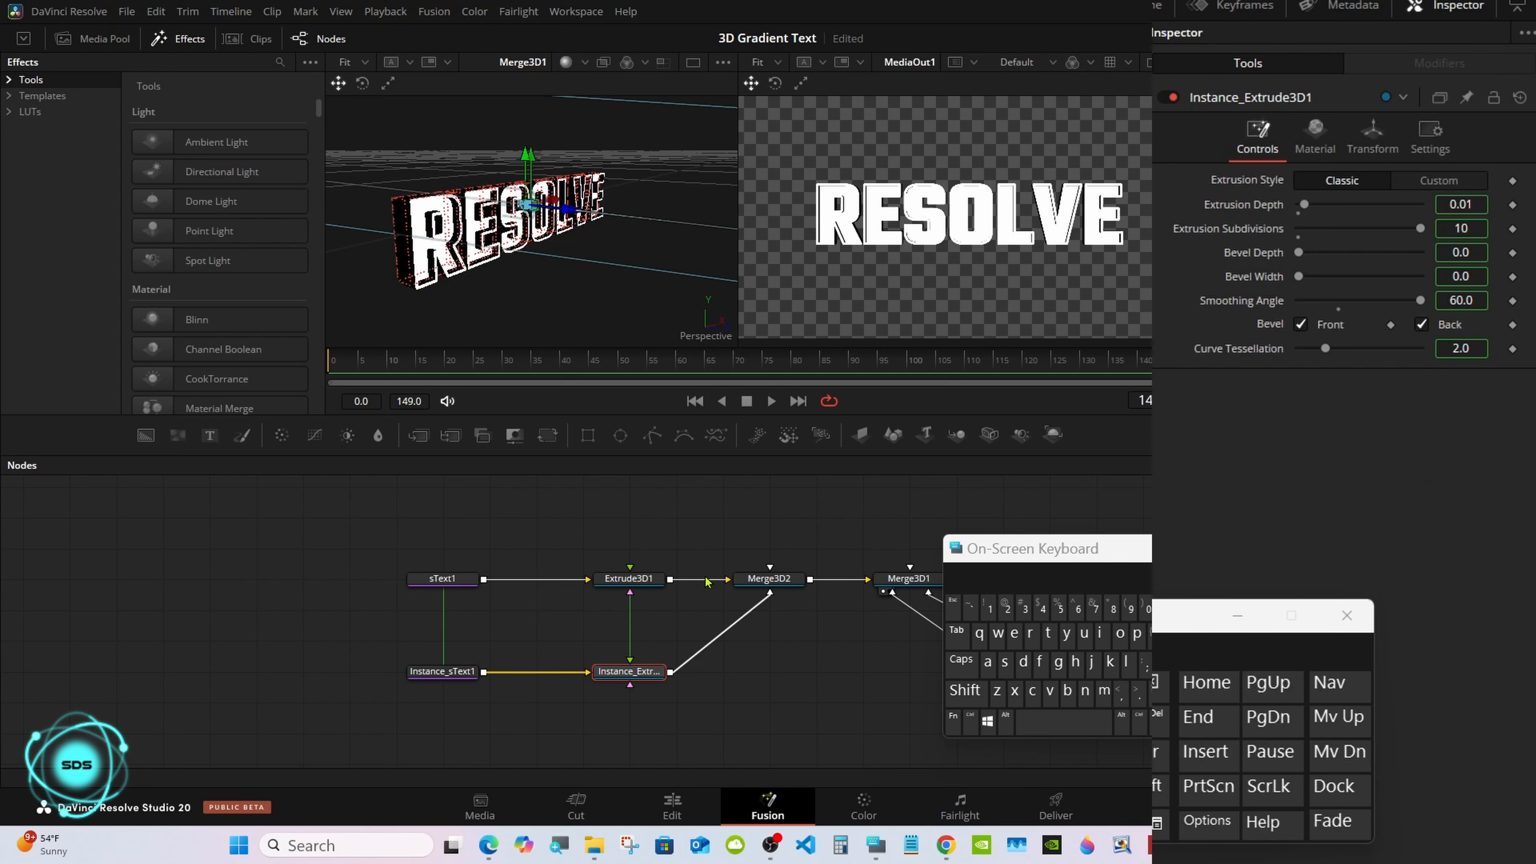
pyautogui.click(655, 582)
# Step: Move Merge3D2 closer to Extrude3D1, then test its Y rotation and reset it to the default
pyautogui.moveTo(783, 582); pyautogui.dragTo(736, 583)
pyautogui.click(1343, 139)
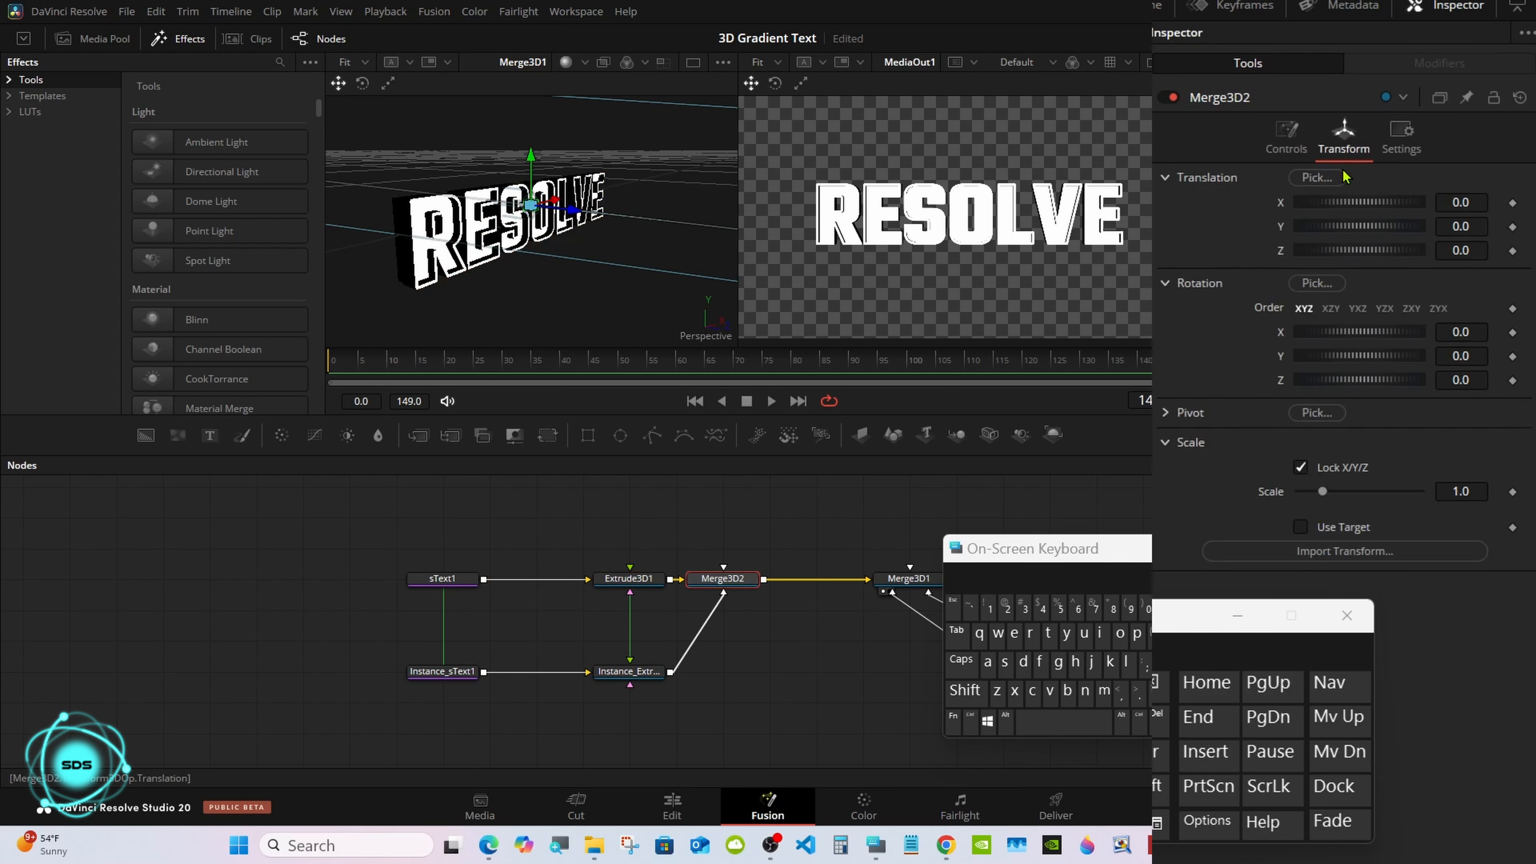
pyautogui.moveTo(1359, 355); pyautogui.dragTo(1386, 361)
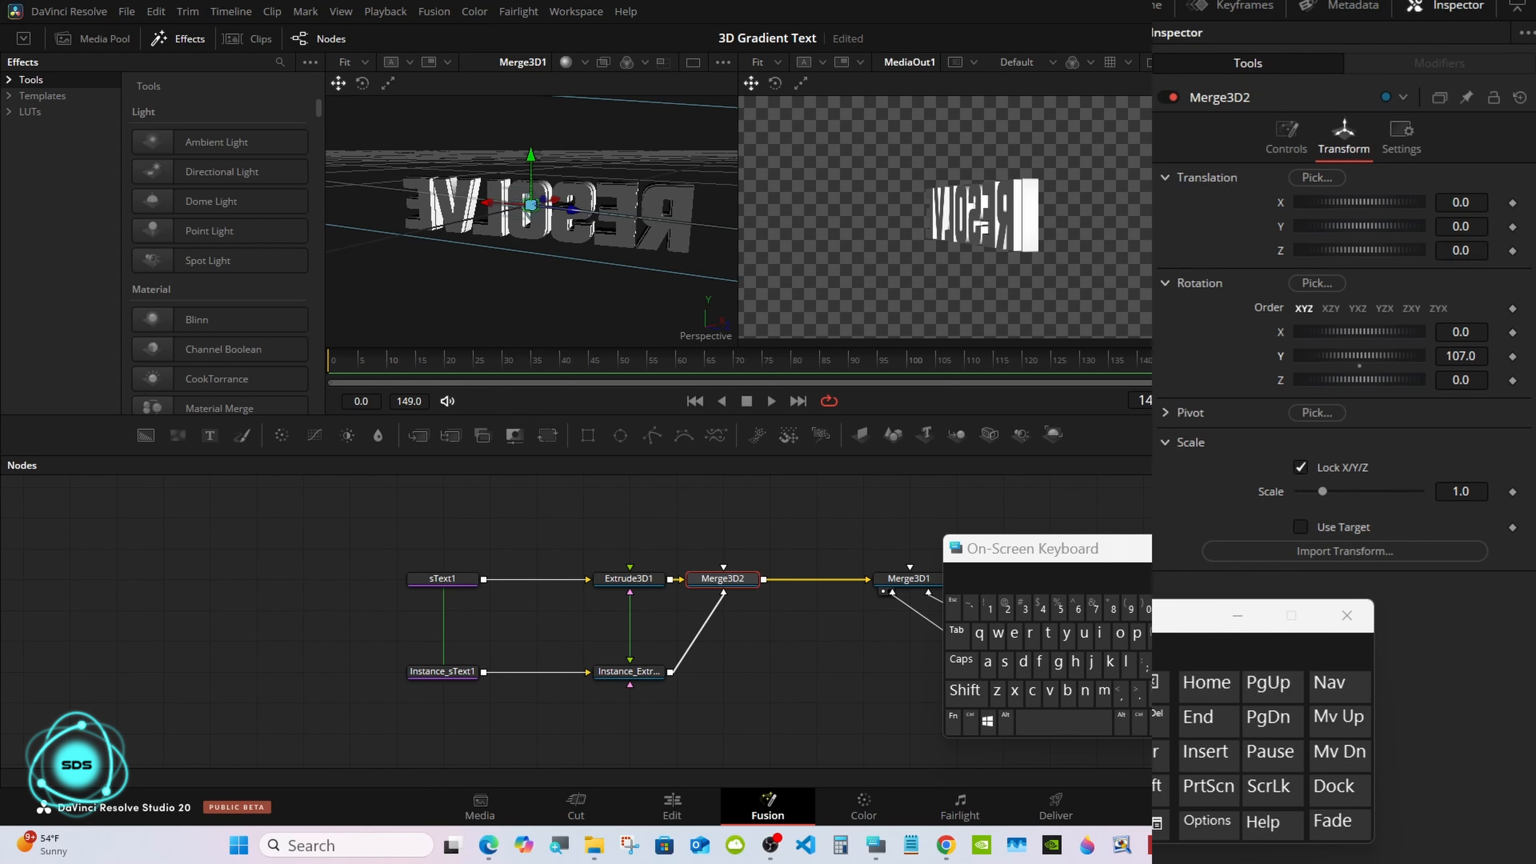
pyautogui.doubleClick(1360, 362)
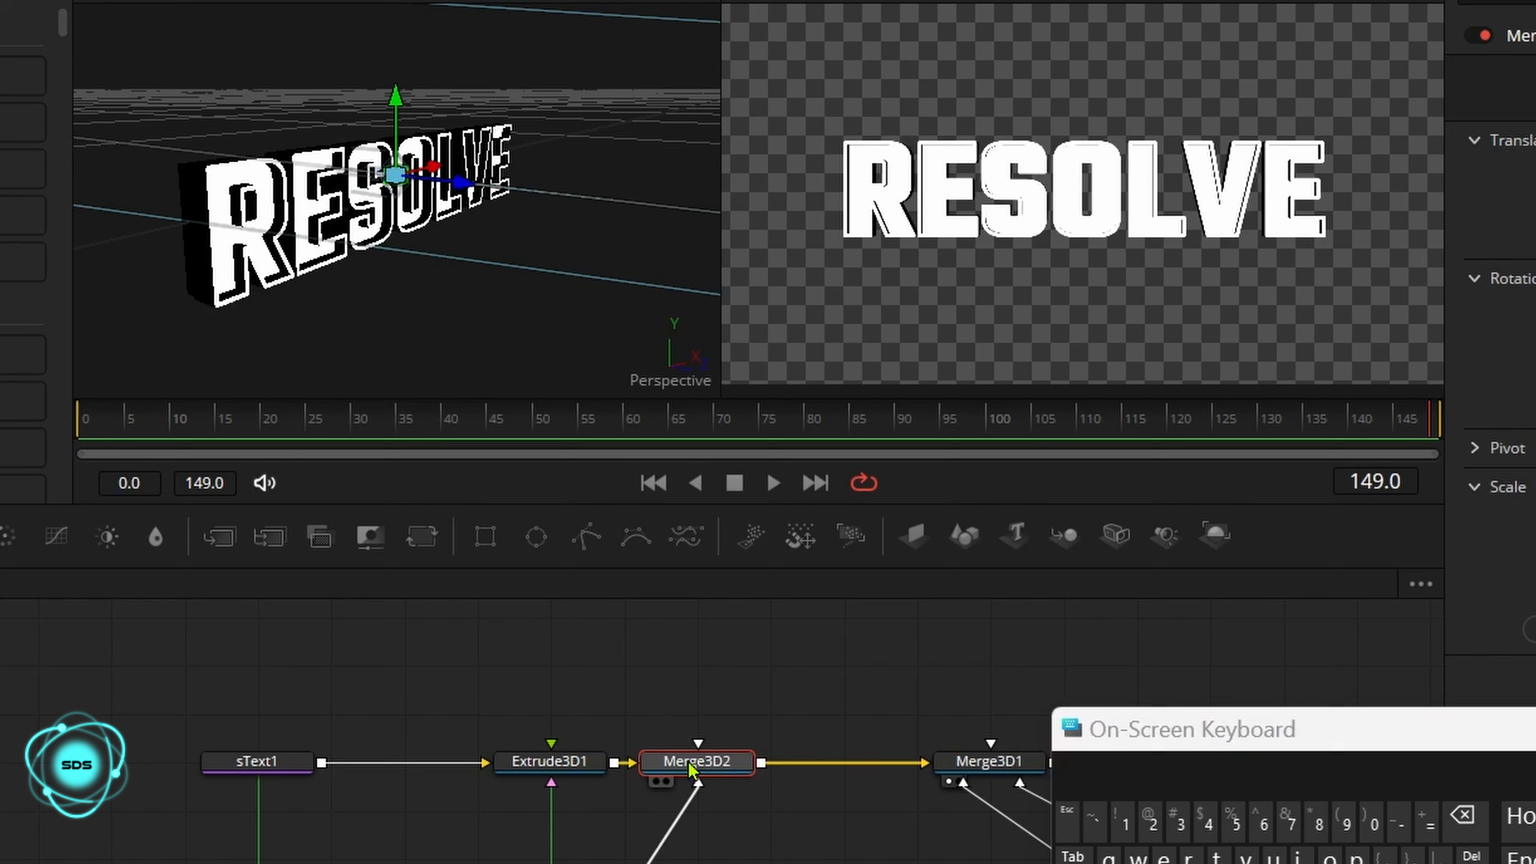
# Step: Edit Merge3D2's controls to place Transform3DOp.Rotate.Y on the User page as a SliderControl
pyautogui.rightClick(717, 583)
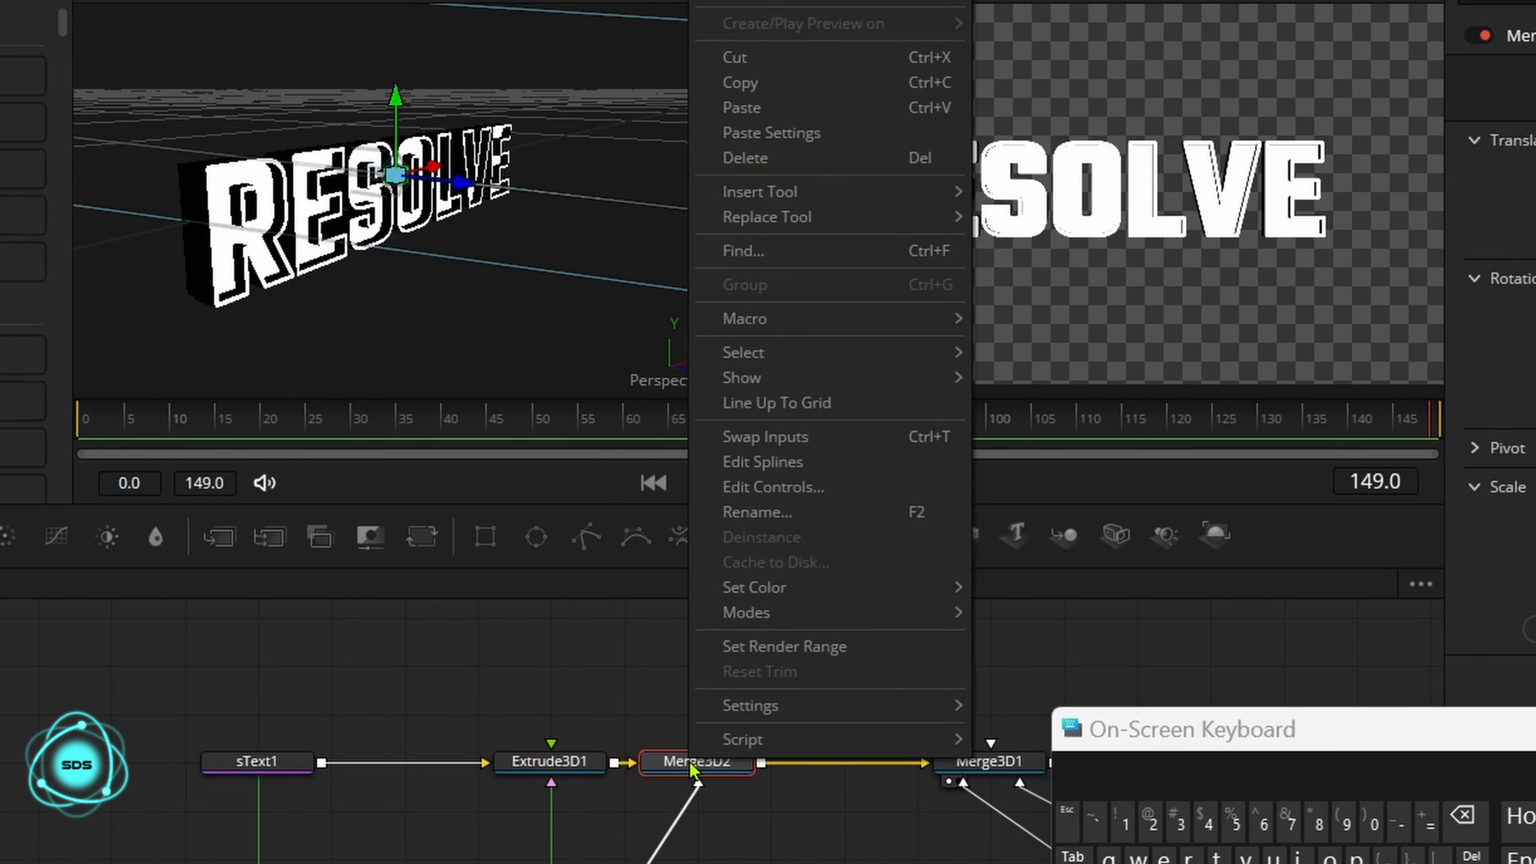
pyautogui.click(781, 490)
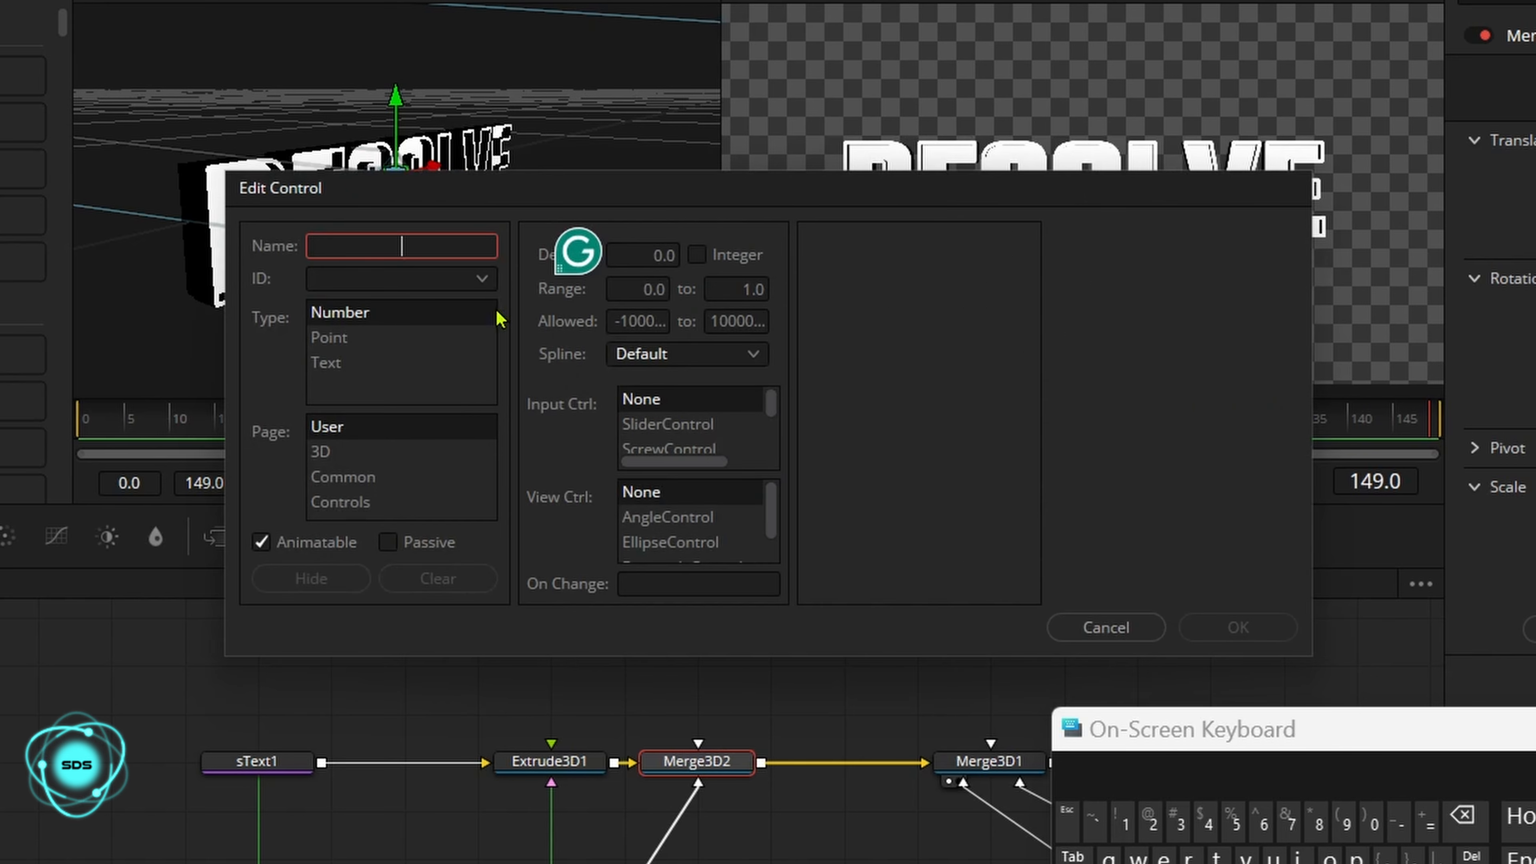
pyautogui.click(484, 282)
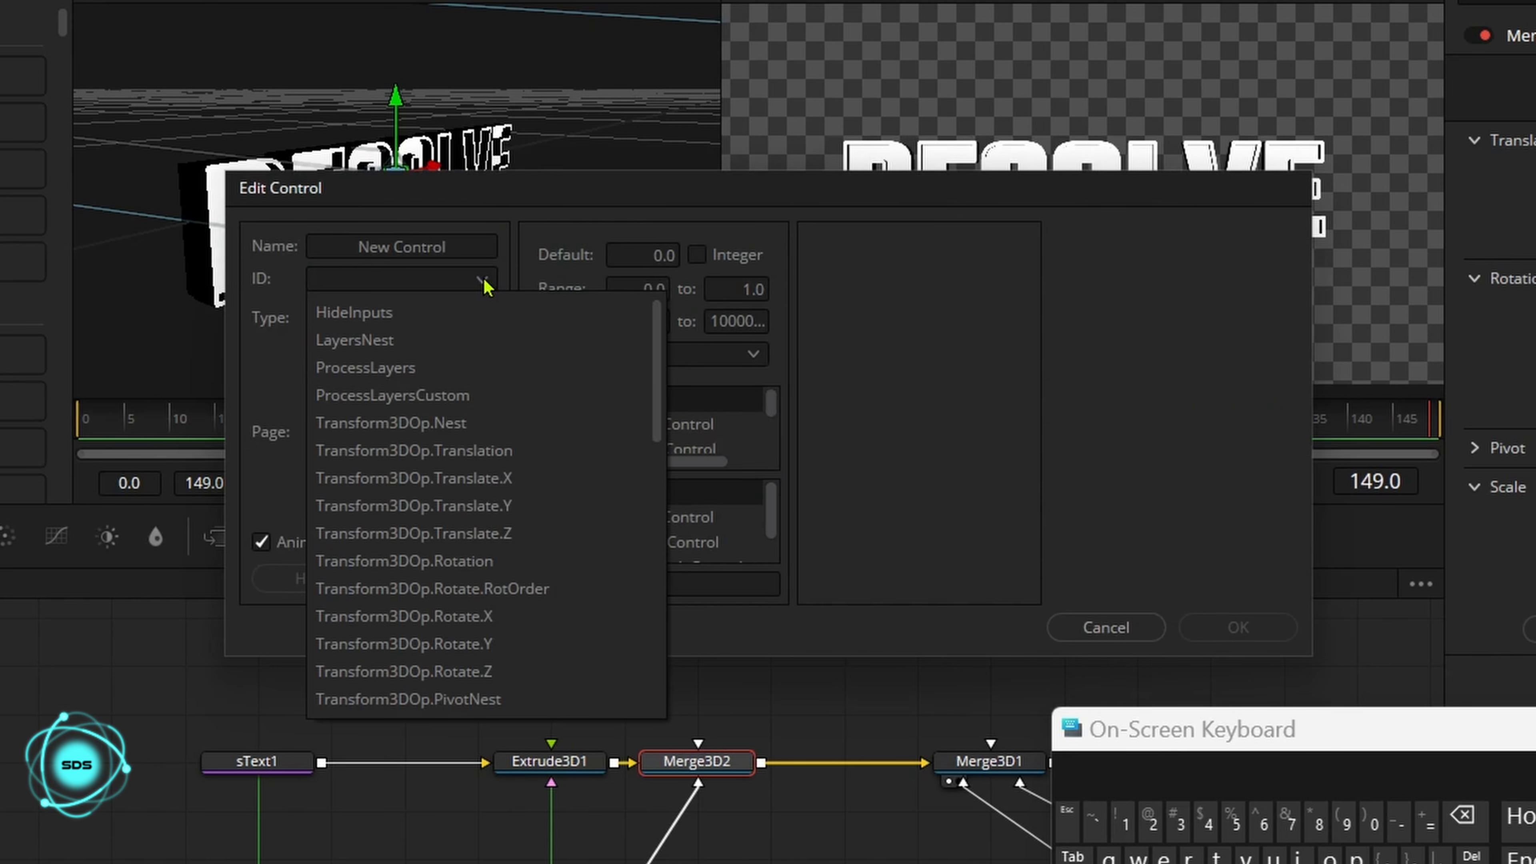
pyautogui.click(511, 644)
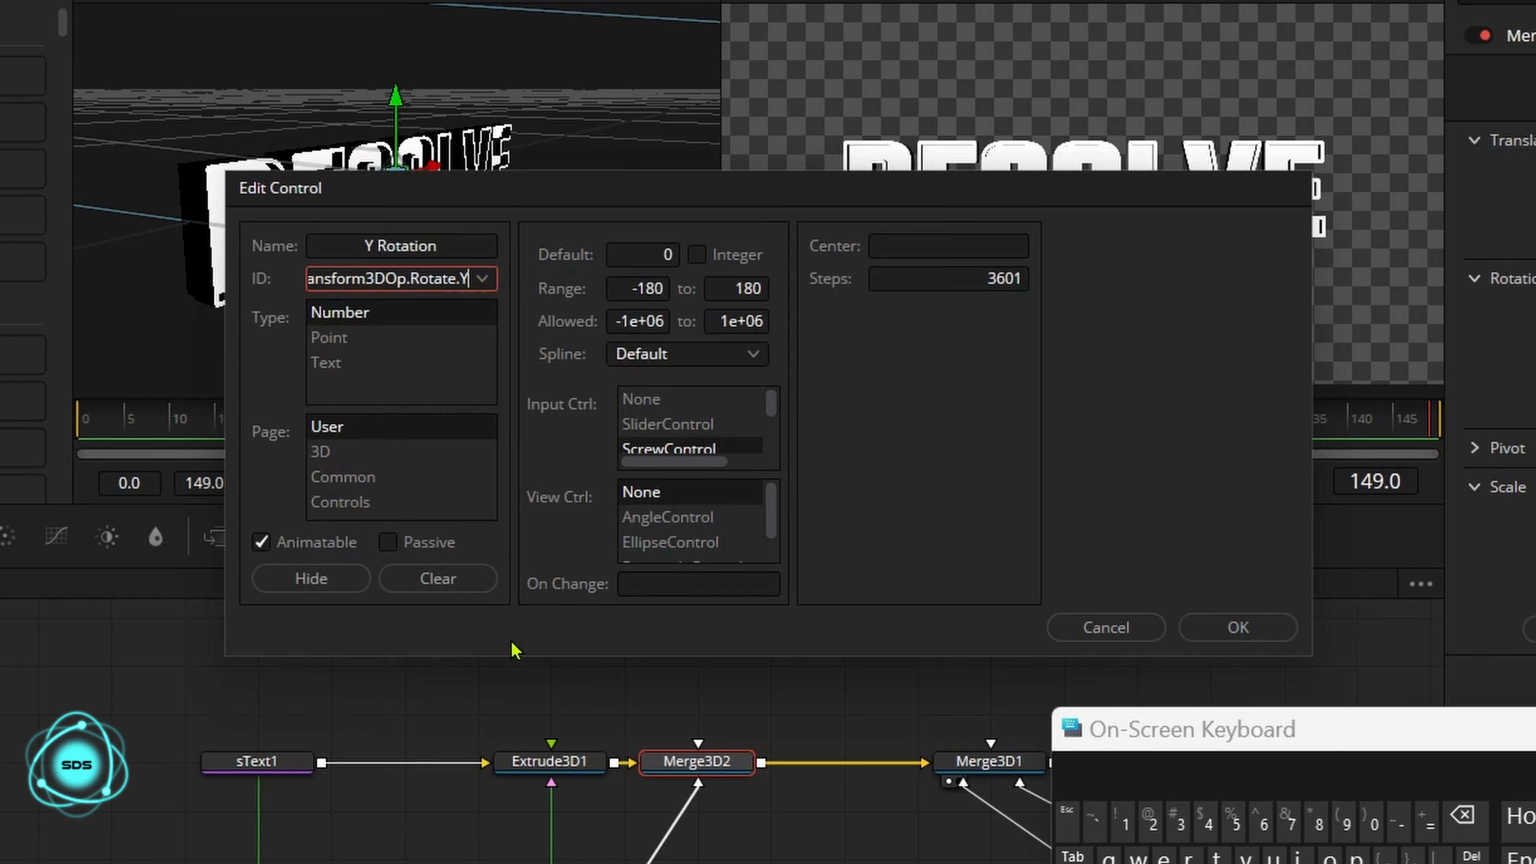
pyautogui.click(691, 427)
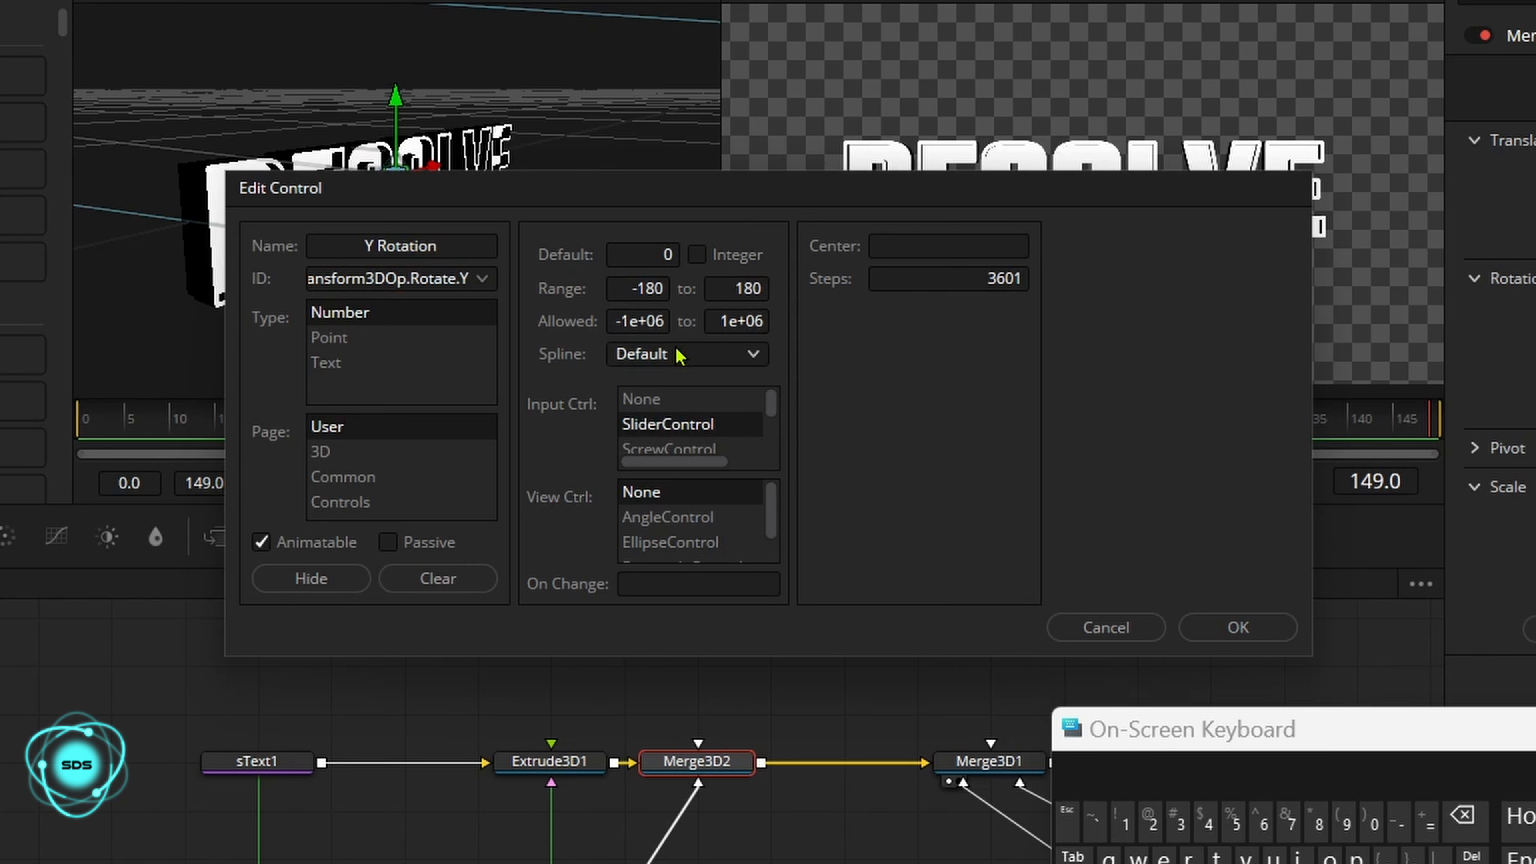
# Step: Set the Y Rotation control's range from -30 to 30 and apply the control edit
pyautogui.click(662, 289)
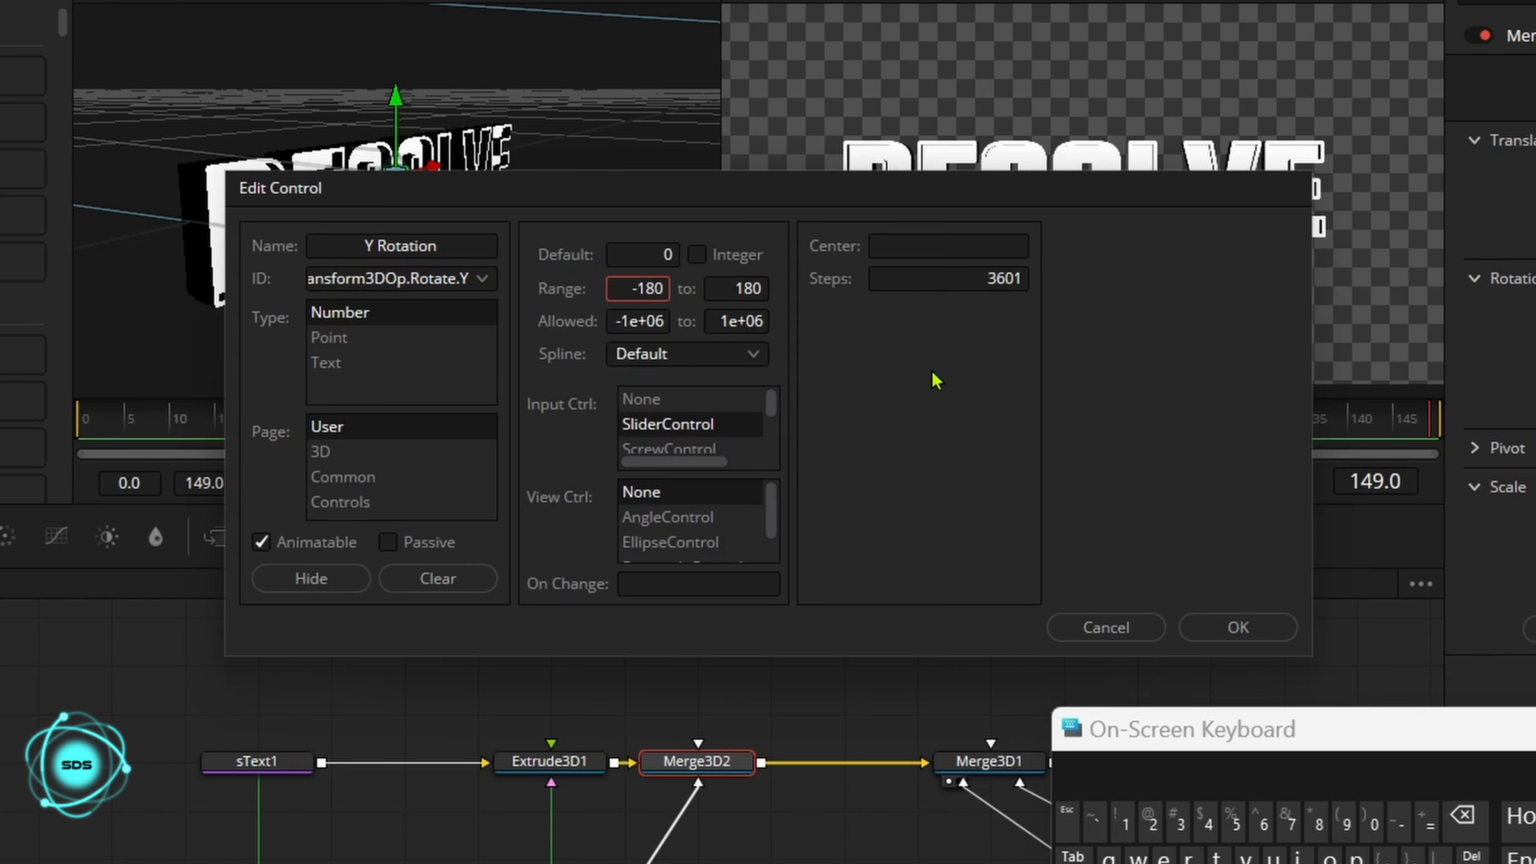
pyautogui.click(1466, 823)
pyautogui.click(1466, 823)
pyautogui.click(1465, 823)
pyautogui.click(1178, 823)
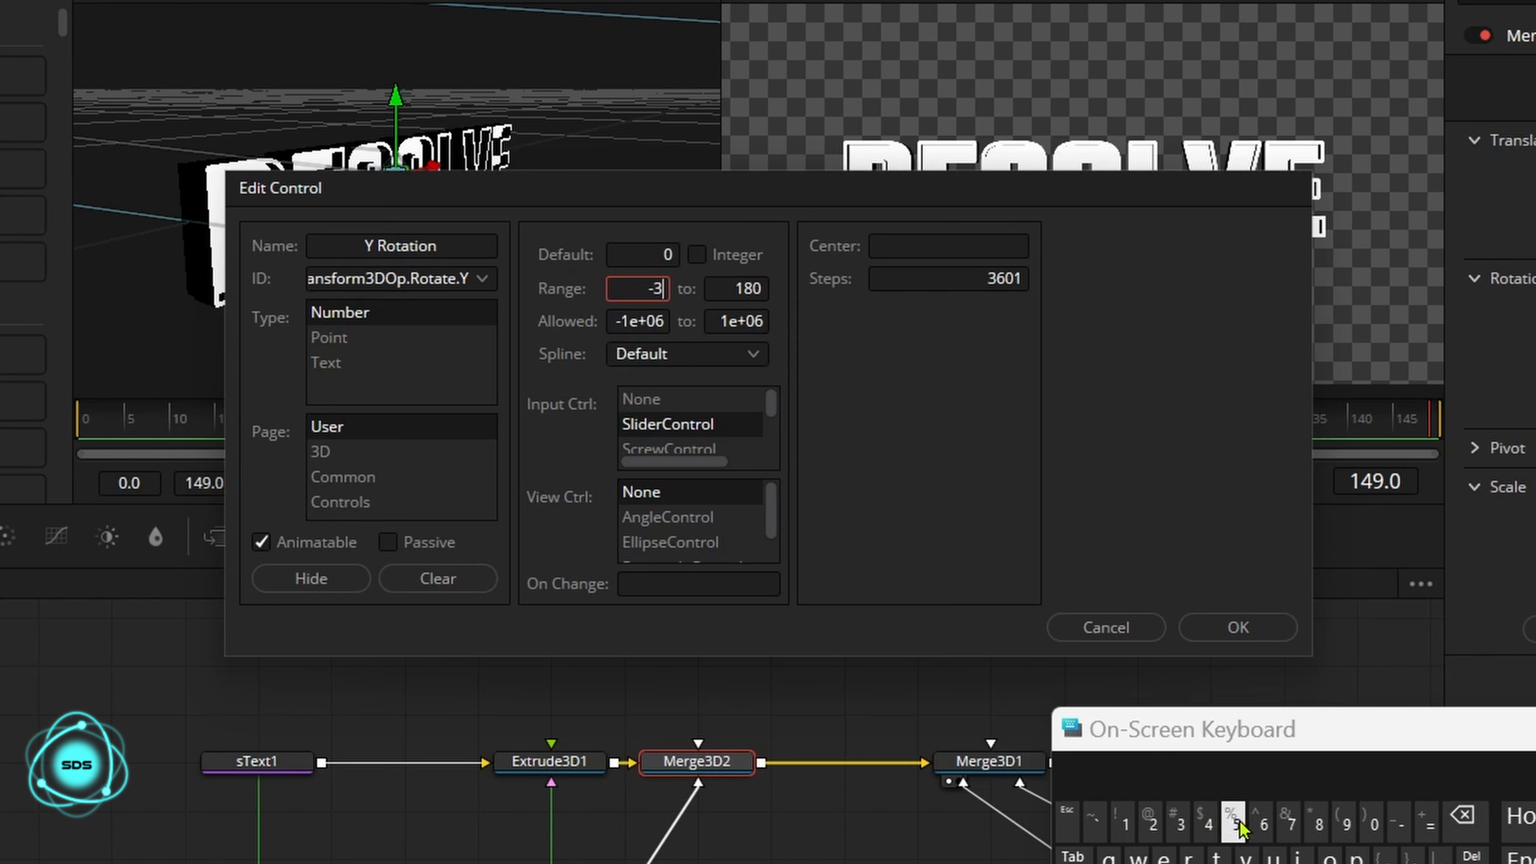
pyautogui.click(1366, 824)
pyautogui.click(767, 289)
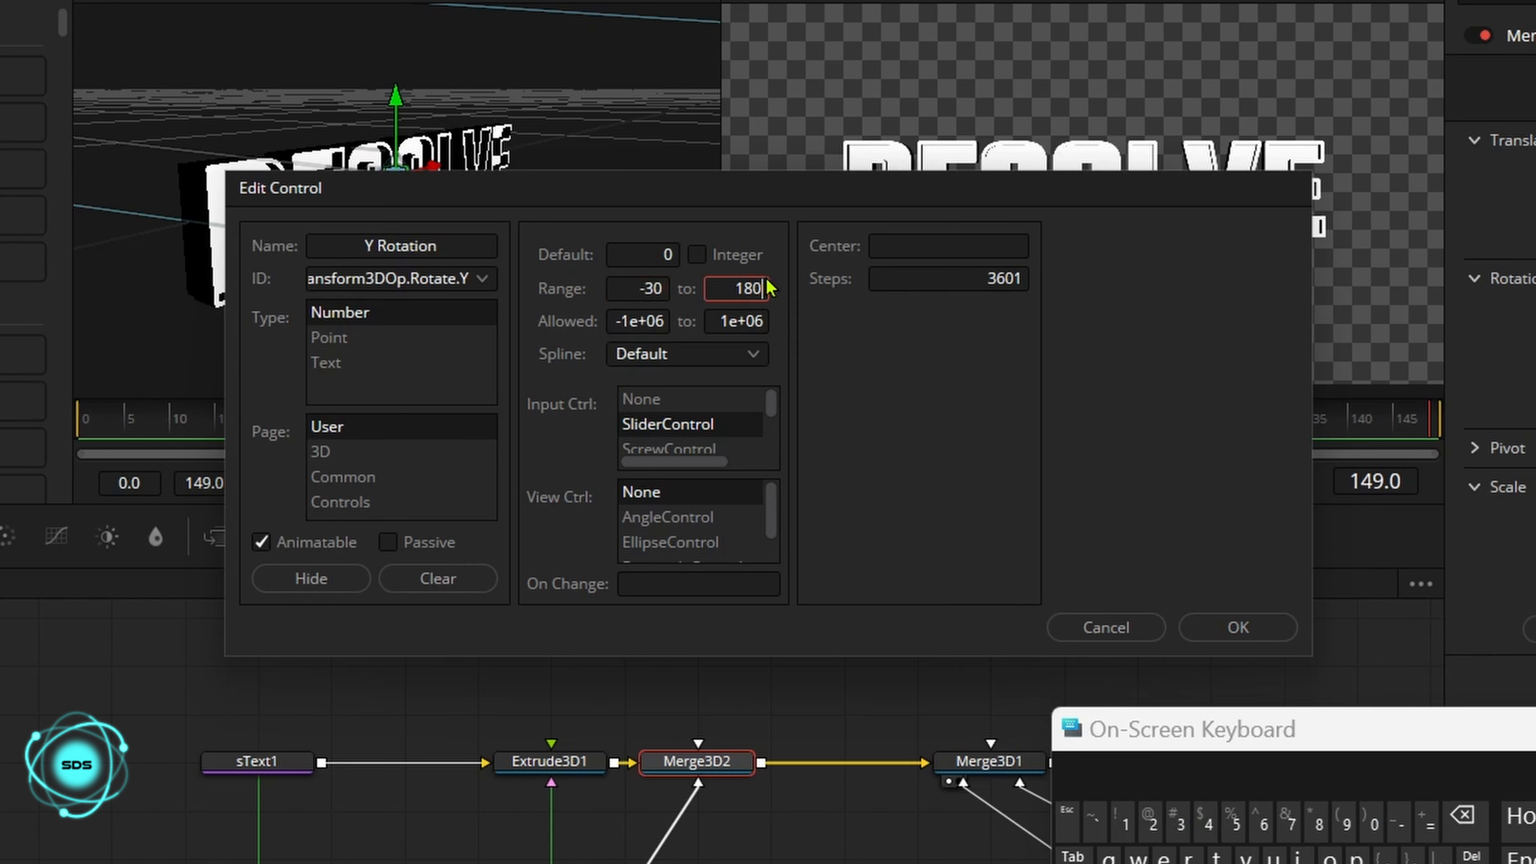
pyautogui.click(1467, 820)
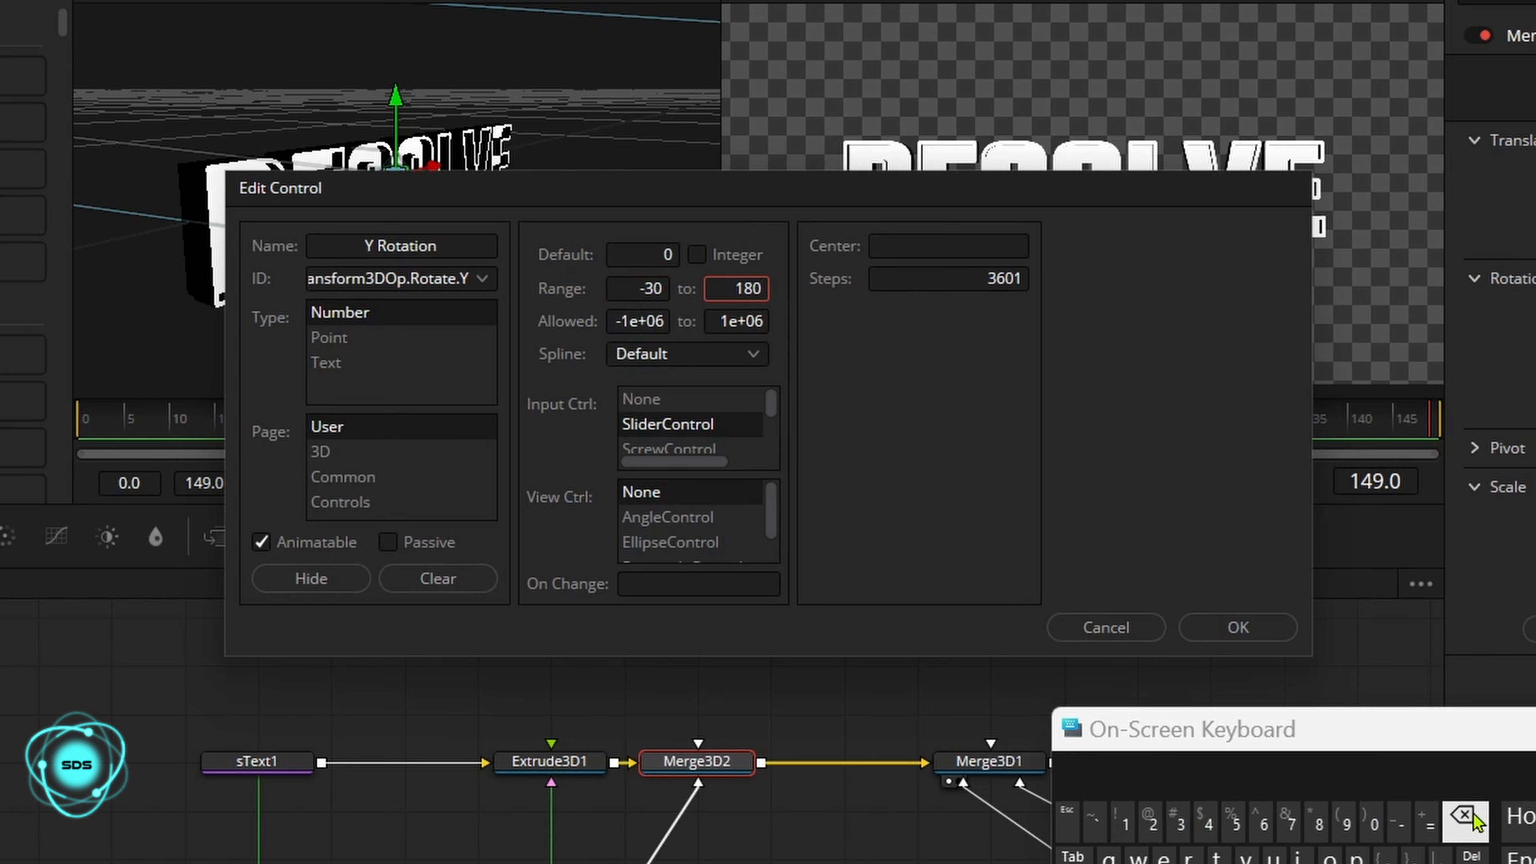
pyautogui.click(1467, 820)
pyautogui.click(1467, 820)
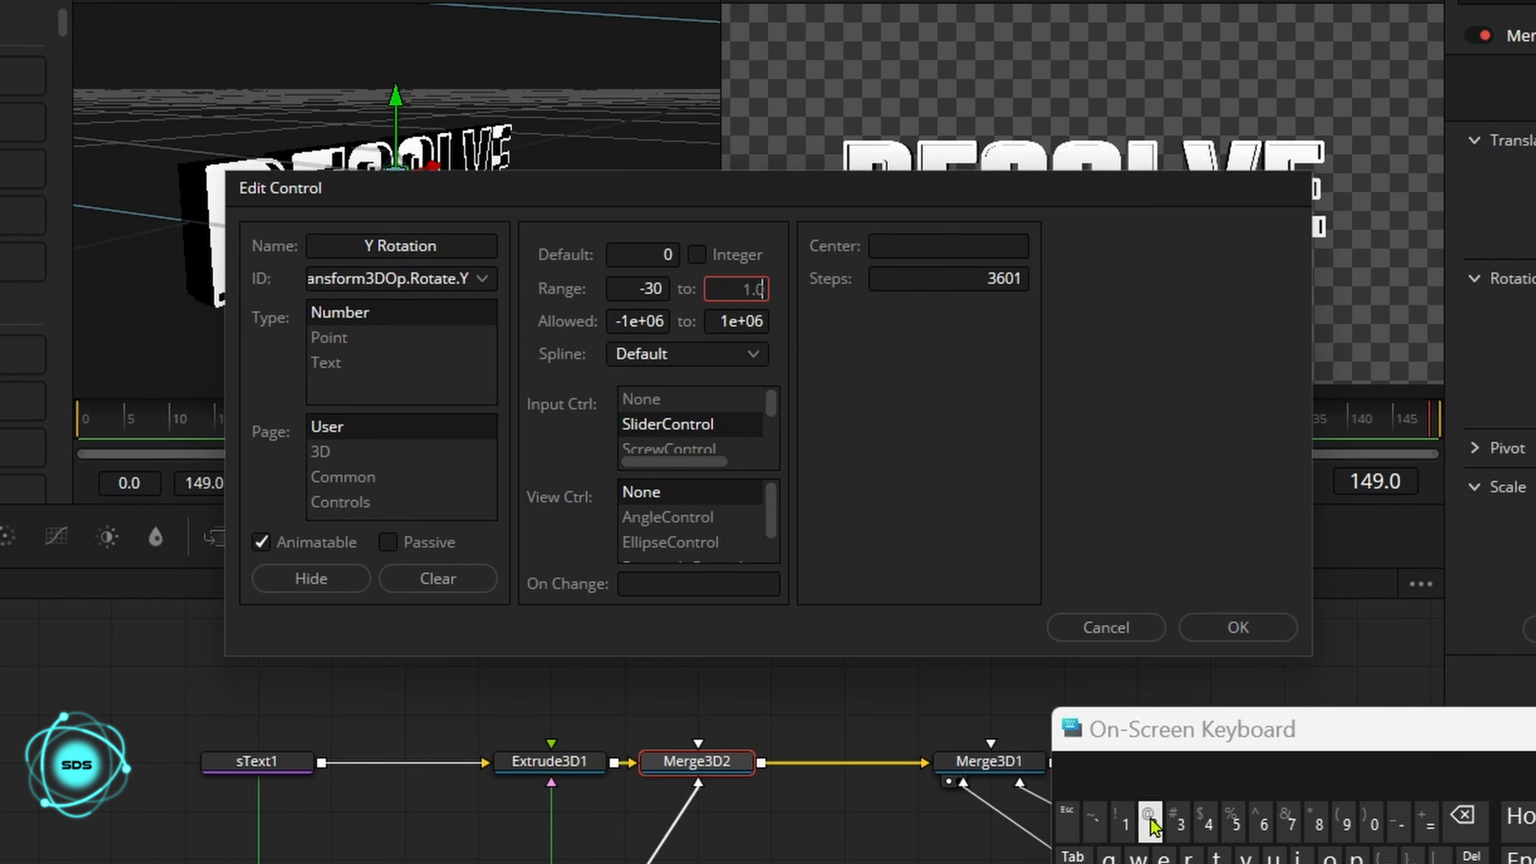
pyautogui.click(1178, 824)
pyautogui.click(1373, 823)
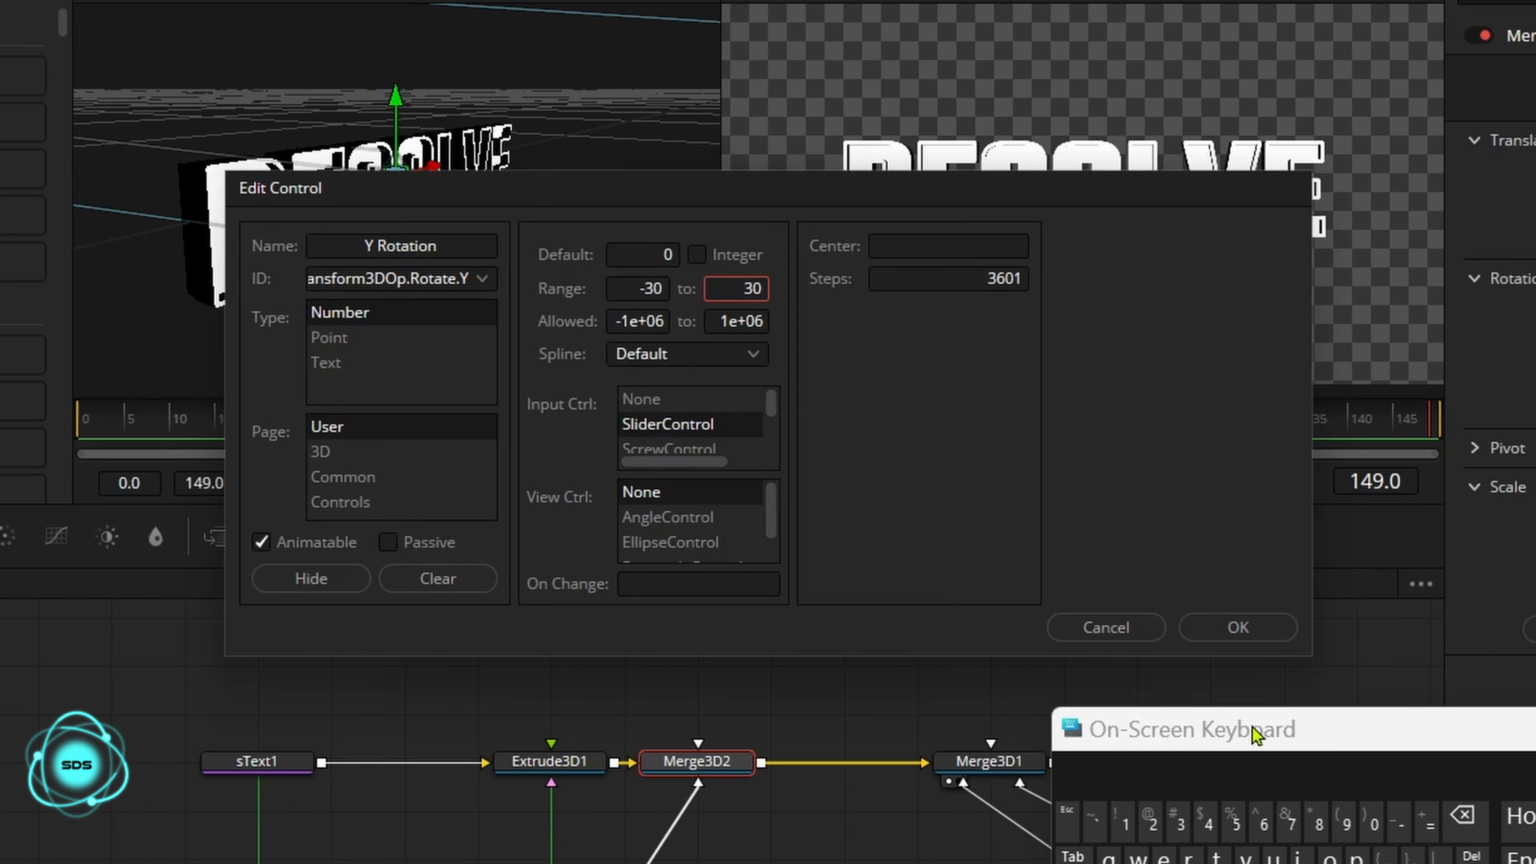
pyautogui.click(1227, 629)
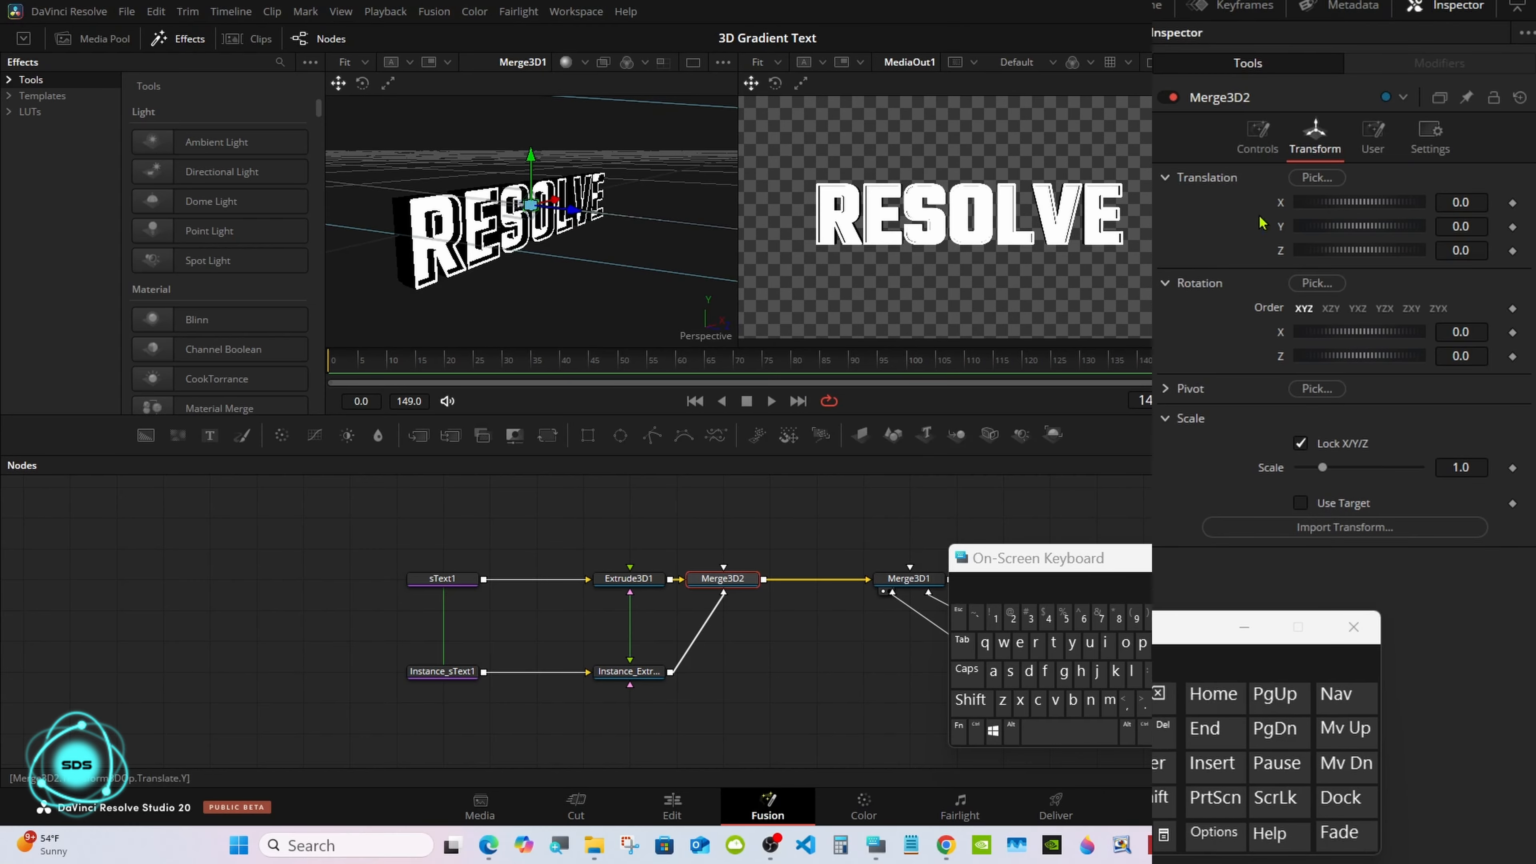
# Step: Test Merge3D2's custom Y Rotation slider at its -30 limit and at 26.2
pyautogui.click(1371, 151)
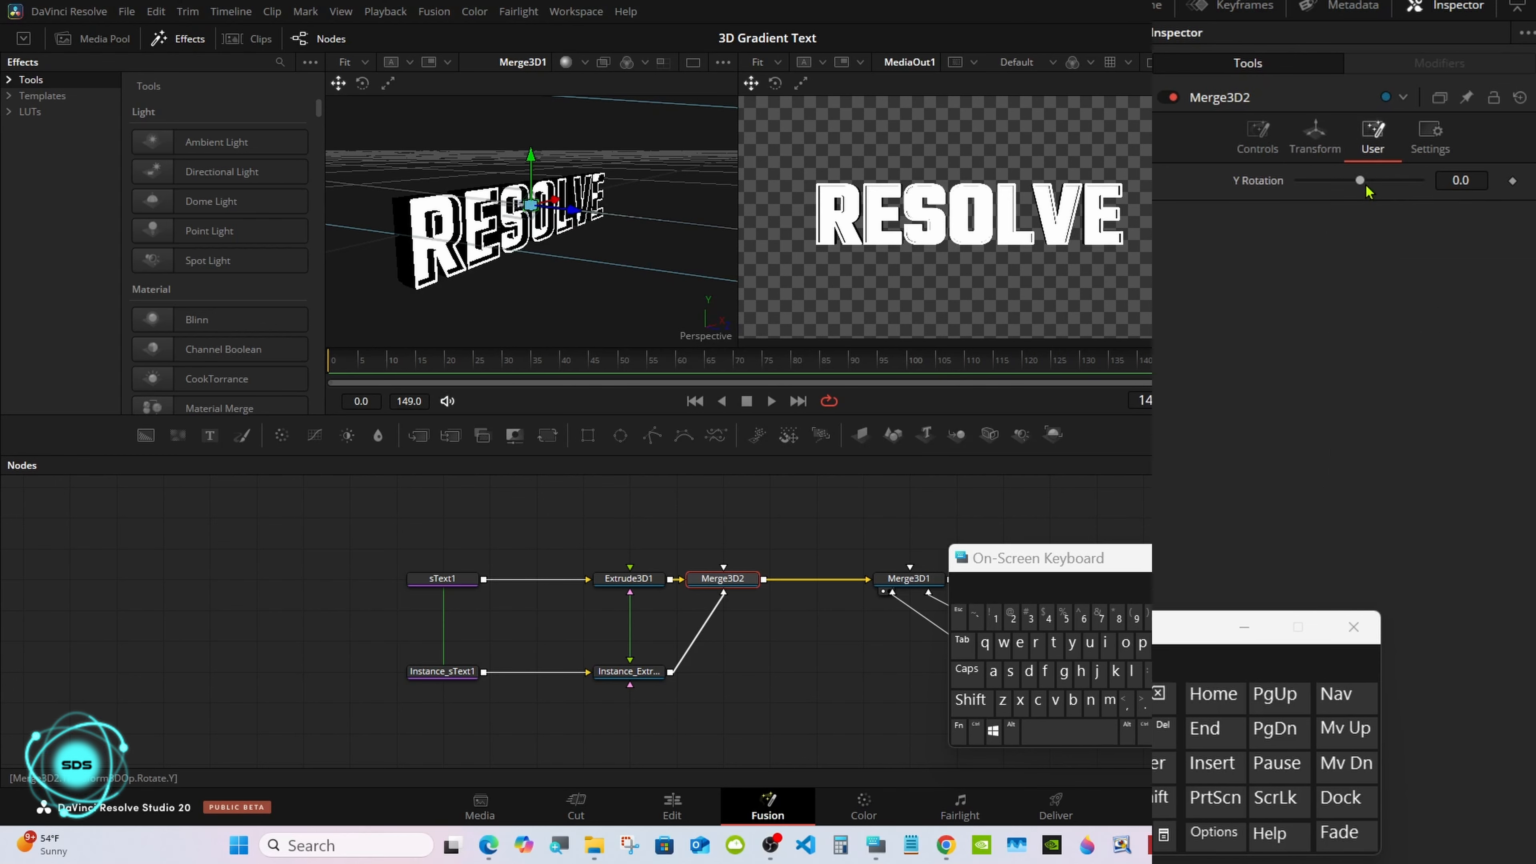
pyautogui.moveTo(1362, 189); pyautogui.dragTo(1262, 185)
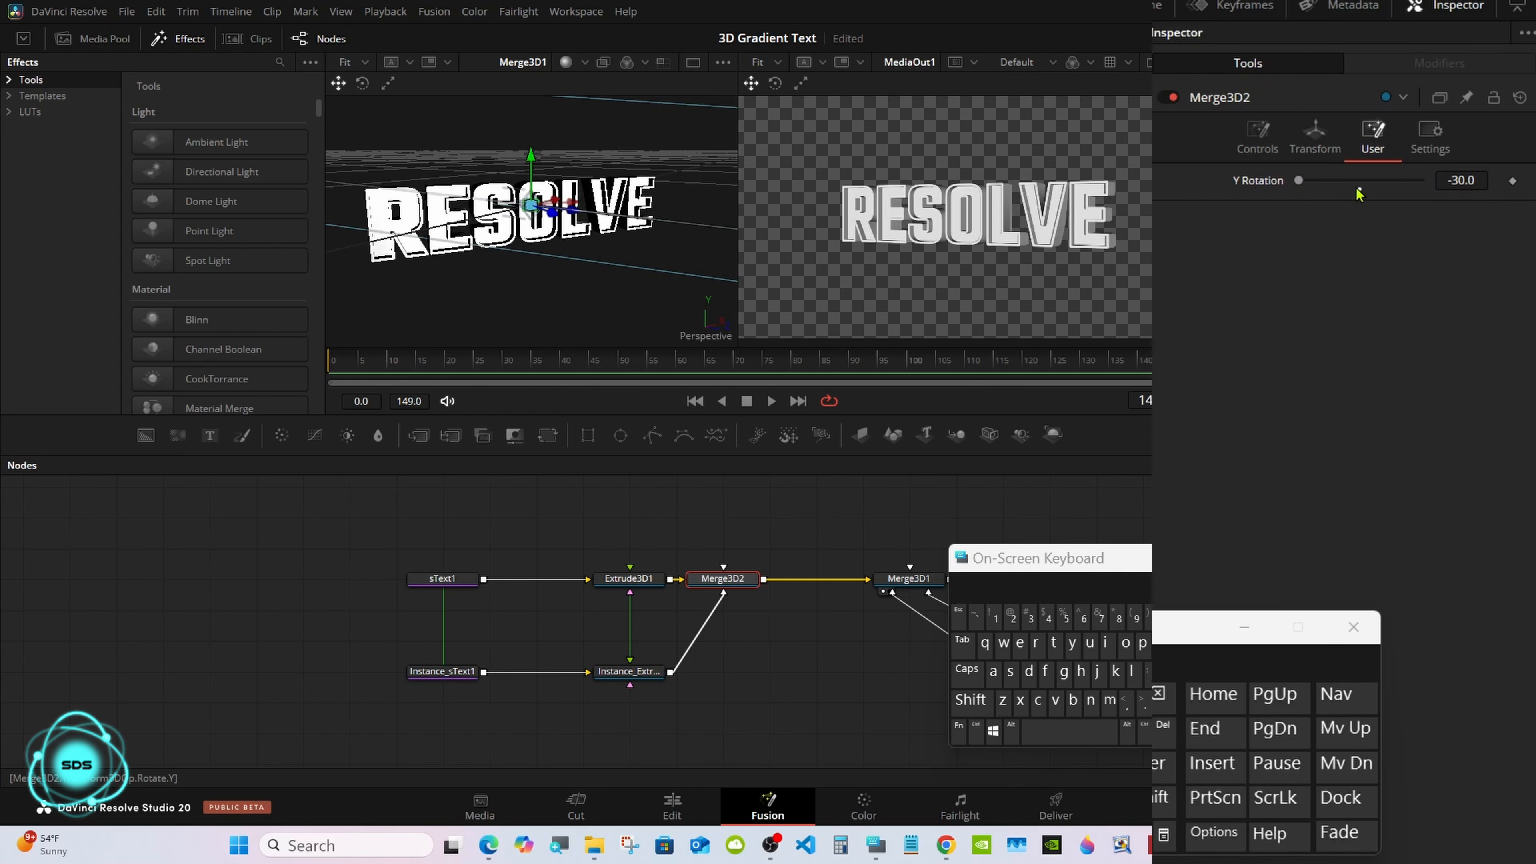
pyautogui.moveTo(1361, 183); pyautogui.dragTo(1416, 182)
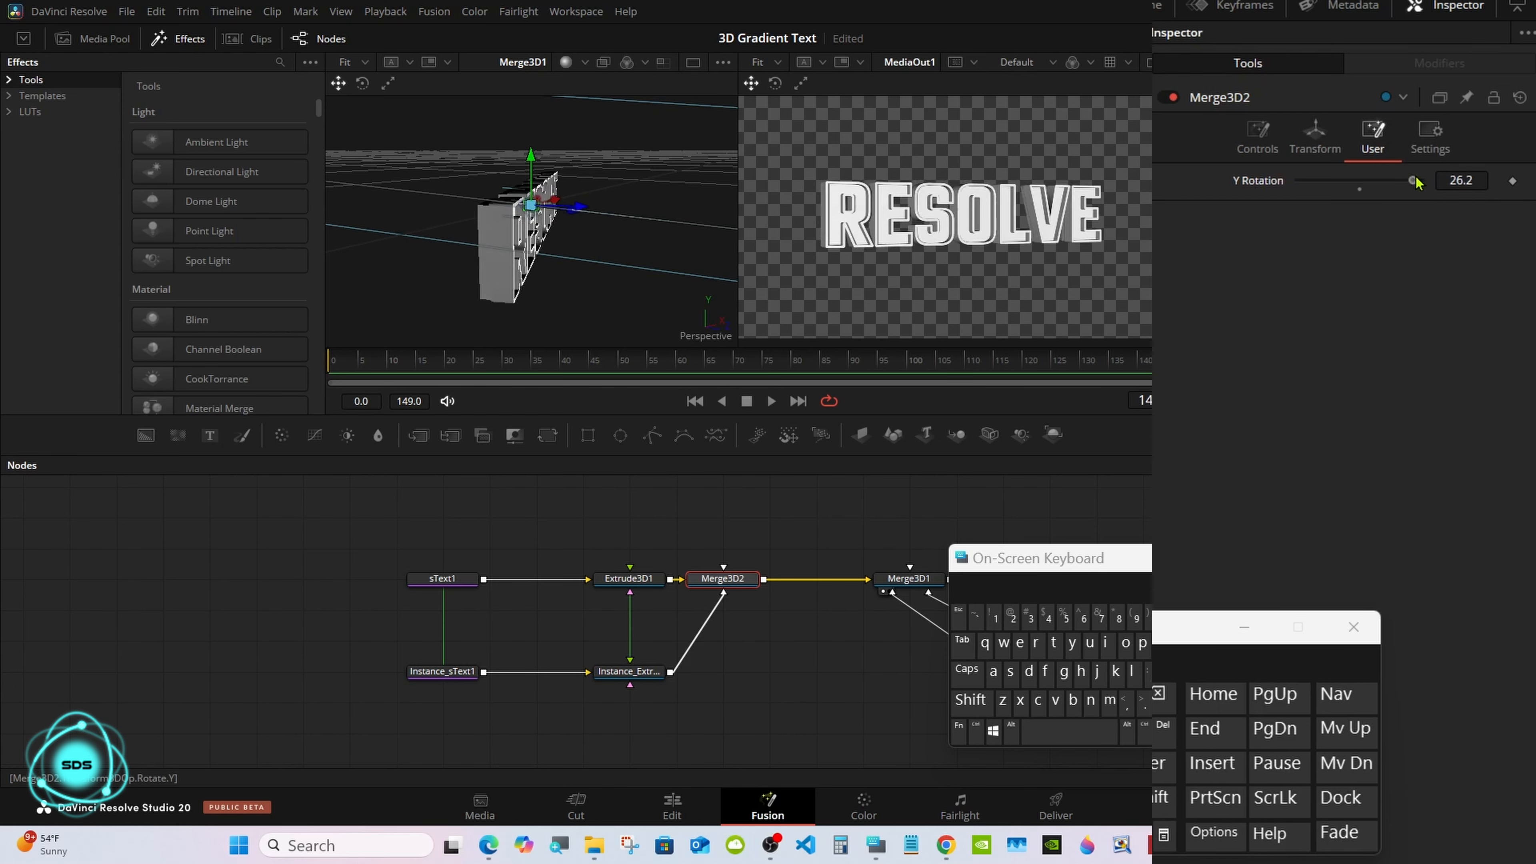
# Step: Try a larger extrusion depth on Extrude3D1, then set the depth back to 0.01
pyautogui.click(629, 578)
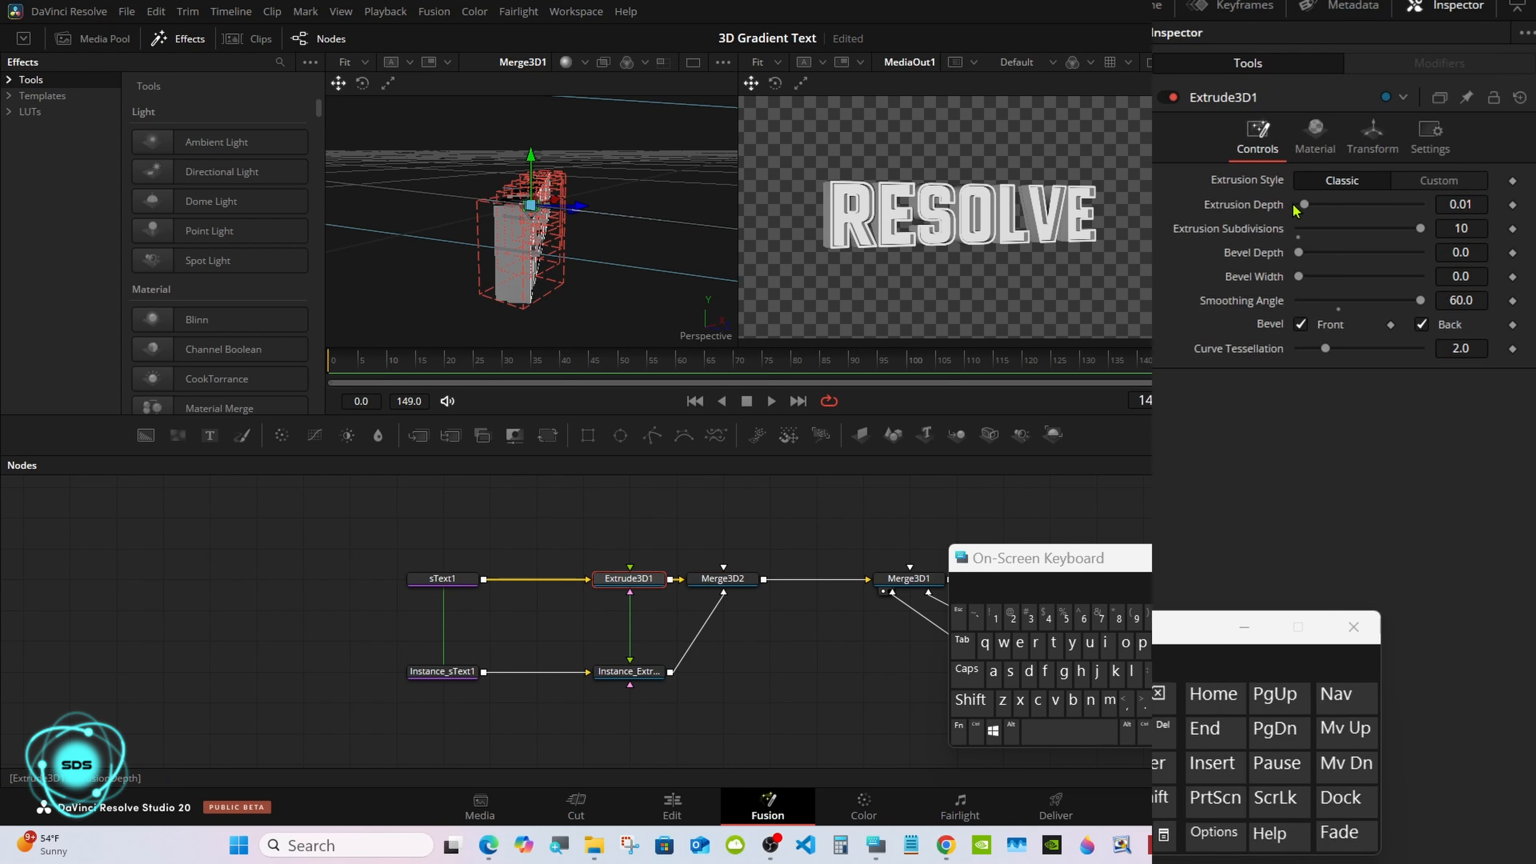
pyautogui.moveTo(1295, 208)
pyautogui.mouseDown()
pyautogui.moveTo(1357, 203)
pyautogui.moveTo(1311, 207)
pyautogui.mouseUp()
pyautogui.click(1460, 204)
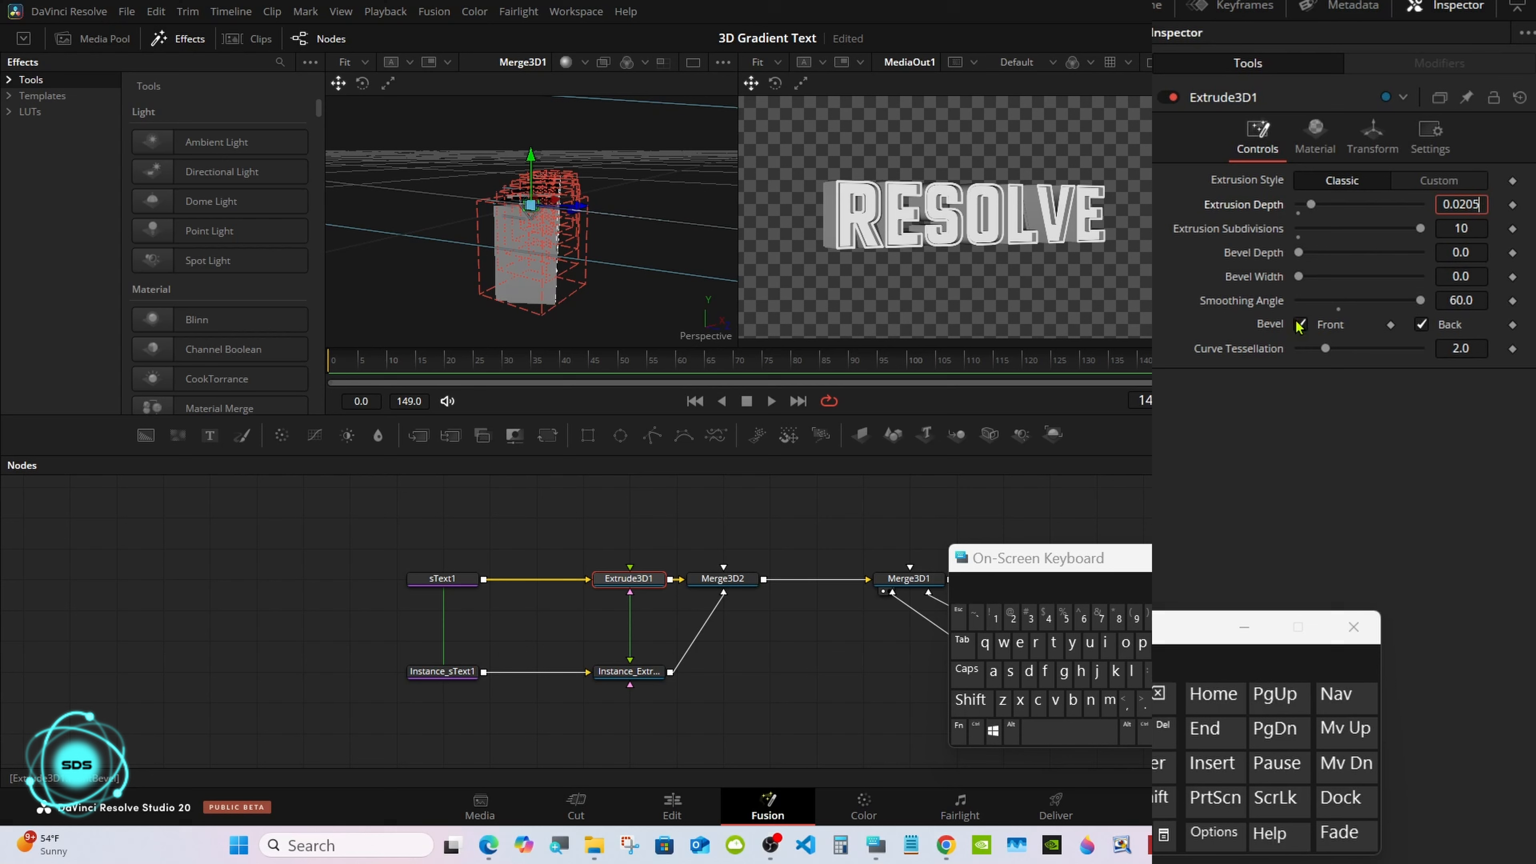
pyautogui.click(1164, 693)
pyautogui.click(1164, 693)
pyautogui.click(1164, 693)
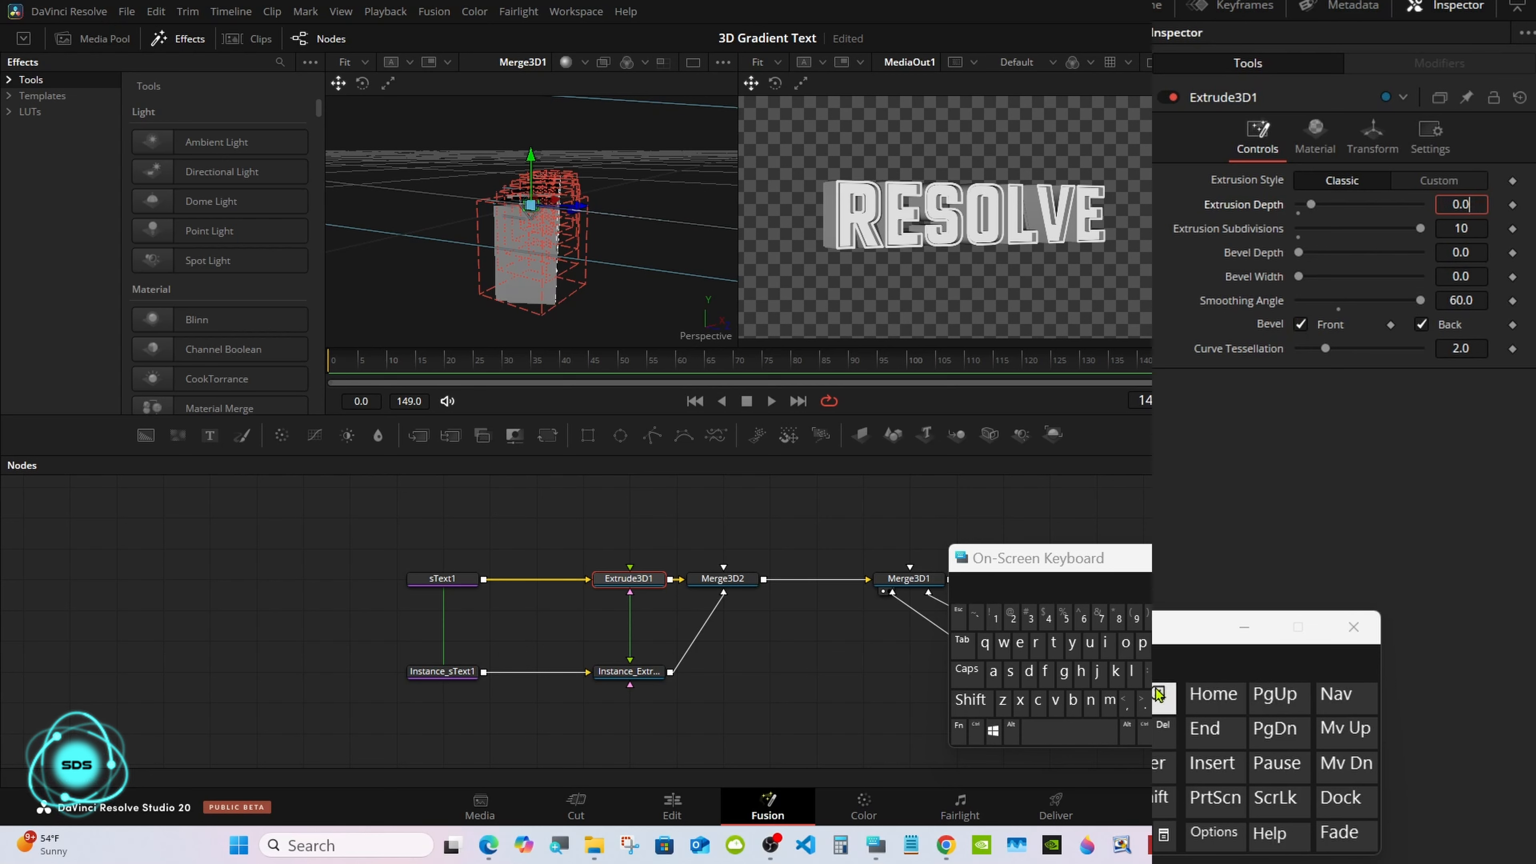
pyautogui.click(998, 617)
pyautogui.click(1163, 765)
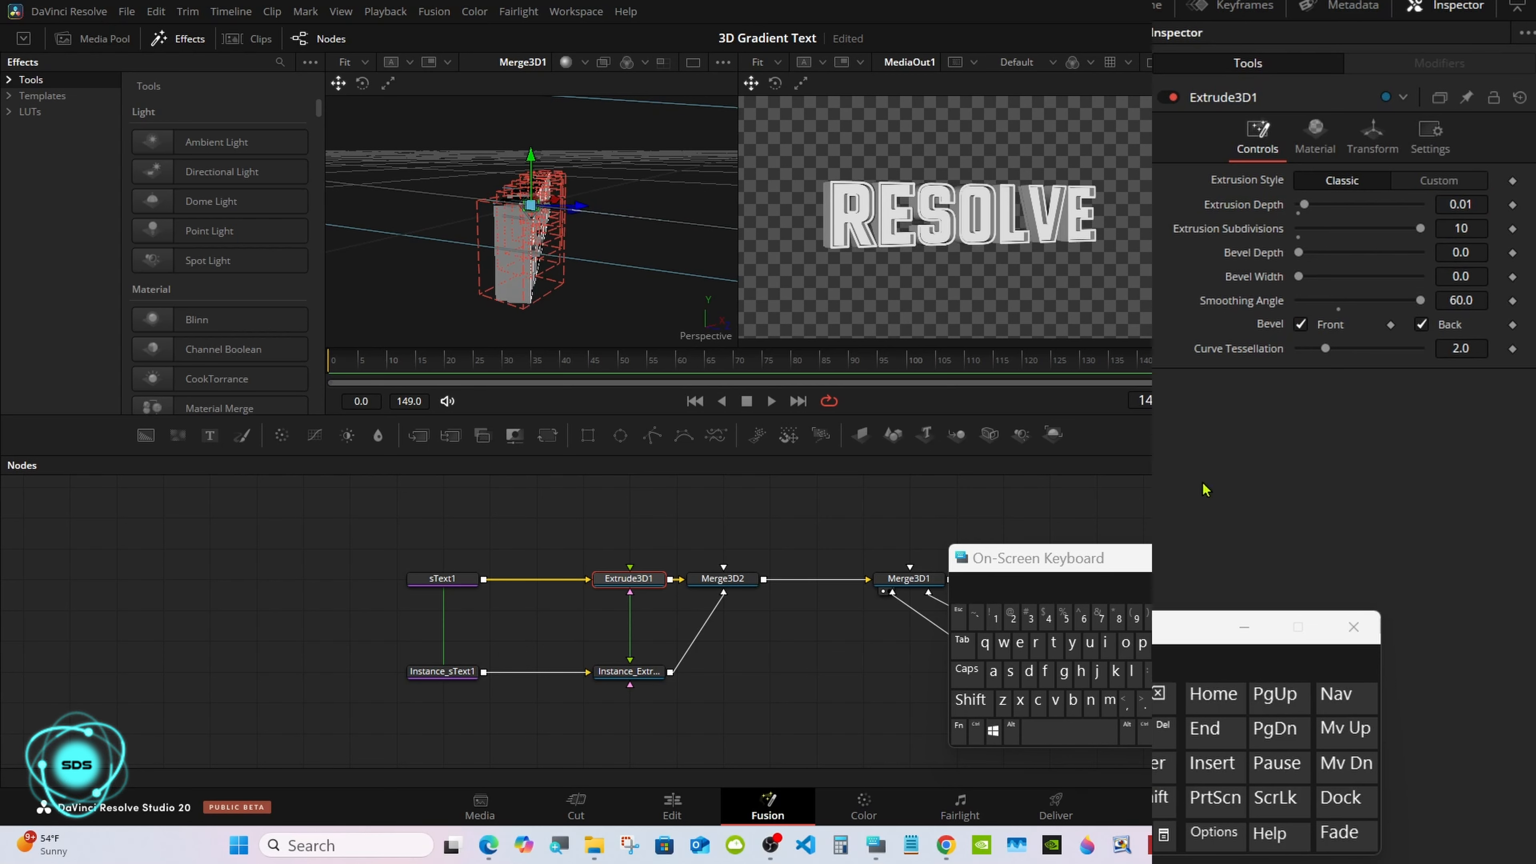
# Step: Reset Merge3D2's Y Rotation to its default and rename the node Rotation
pyautogui.click(723, 578)
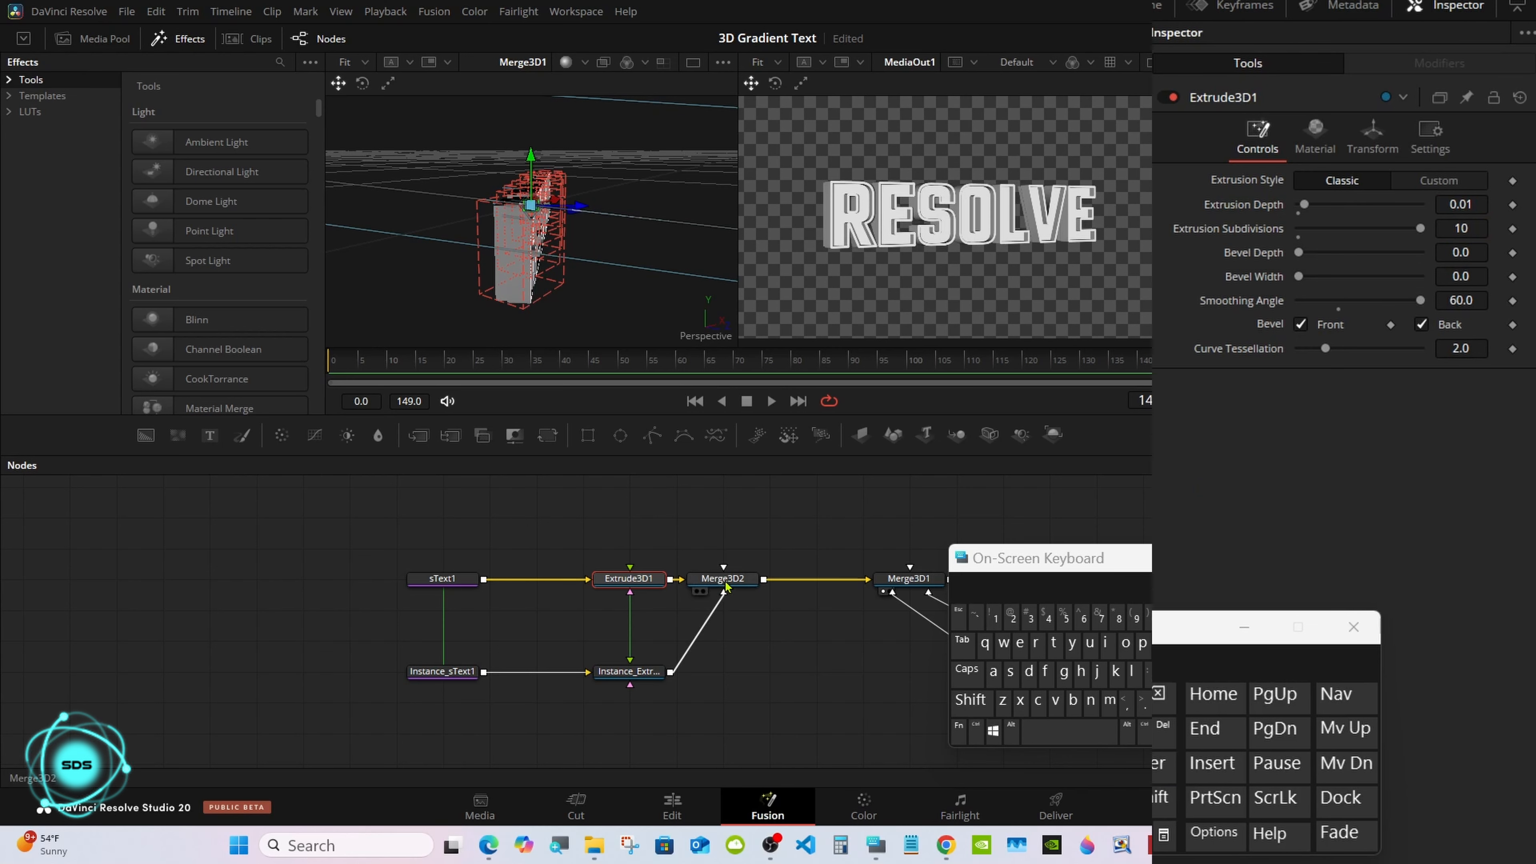
pyautogui.click(1359, 195)
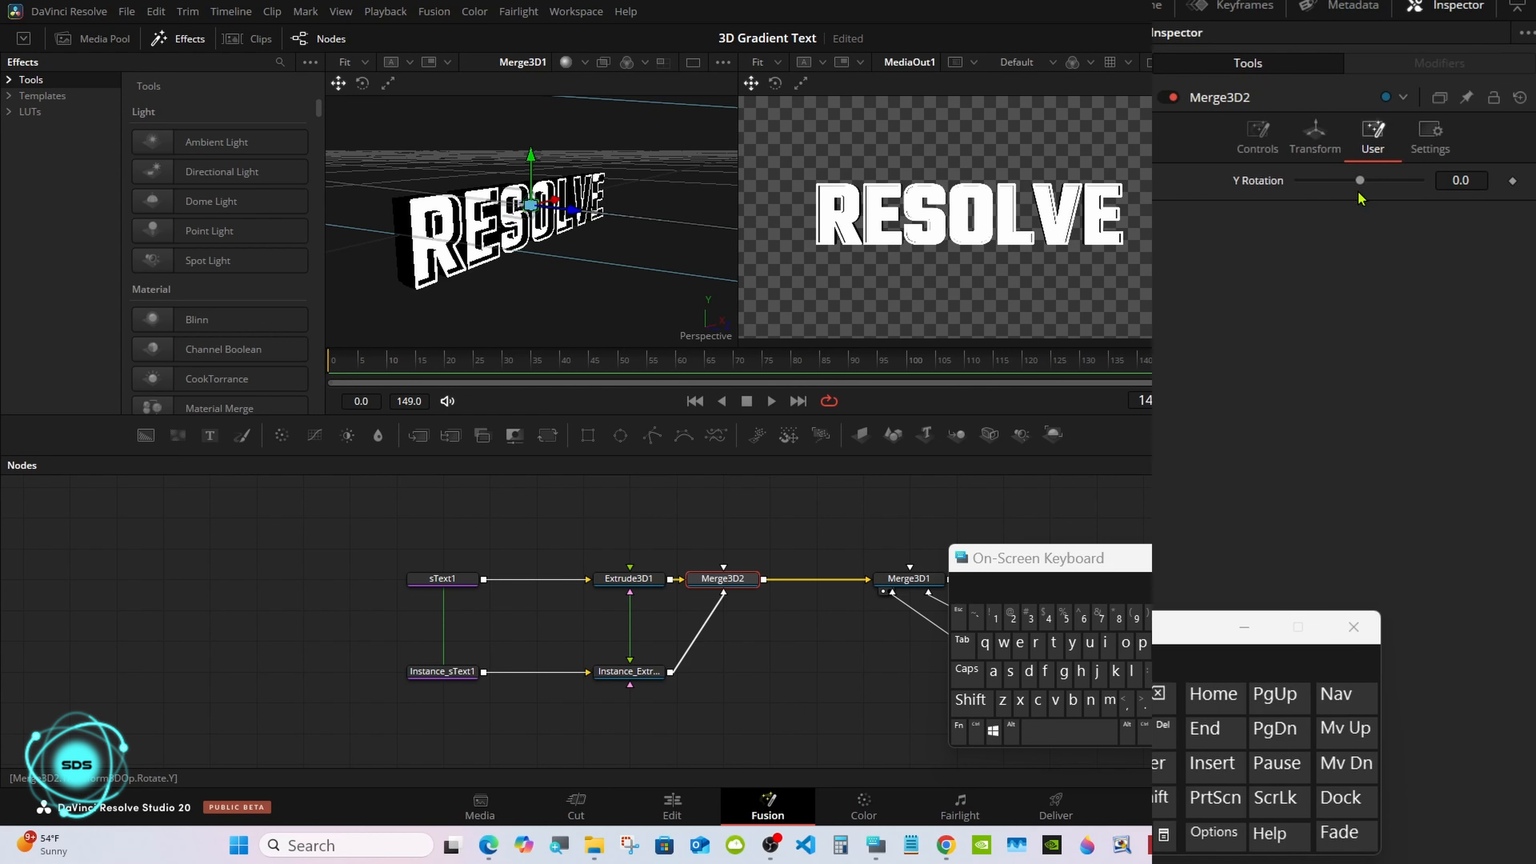
pyautogui.moveTo(1009, 566); pyautogui.dragTo(1186, 317)
pyautogui.rightClick(722, 579)
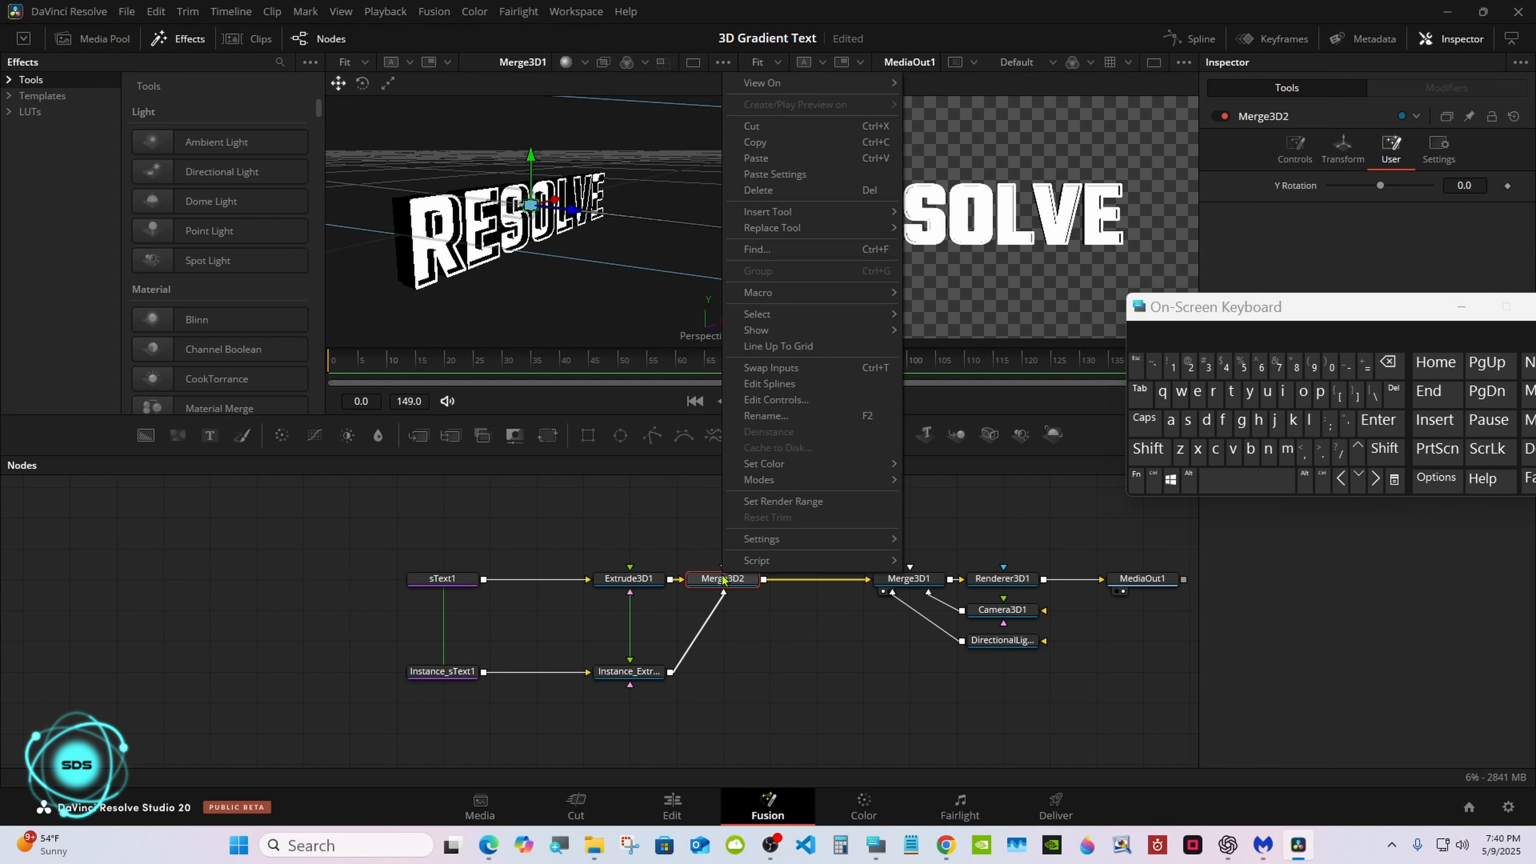
pyautogui.click(766, 415)
pyautogui.click(1147, 449)
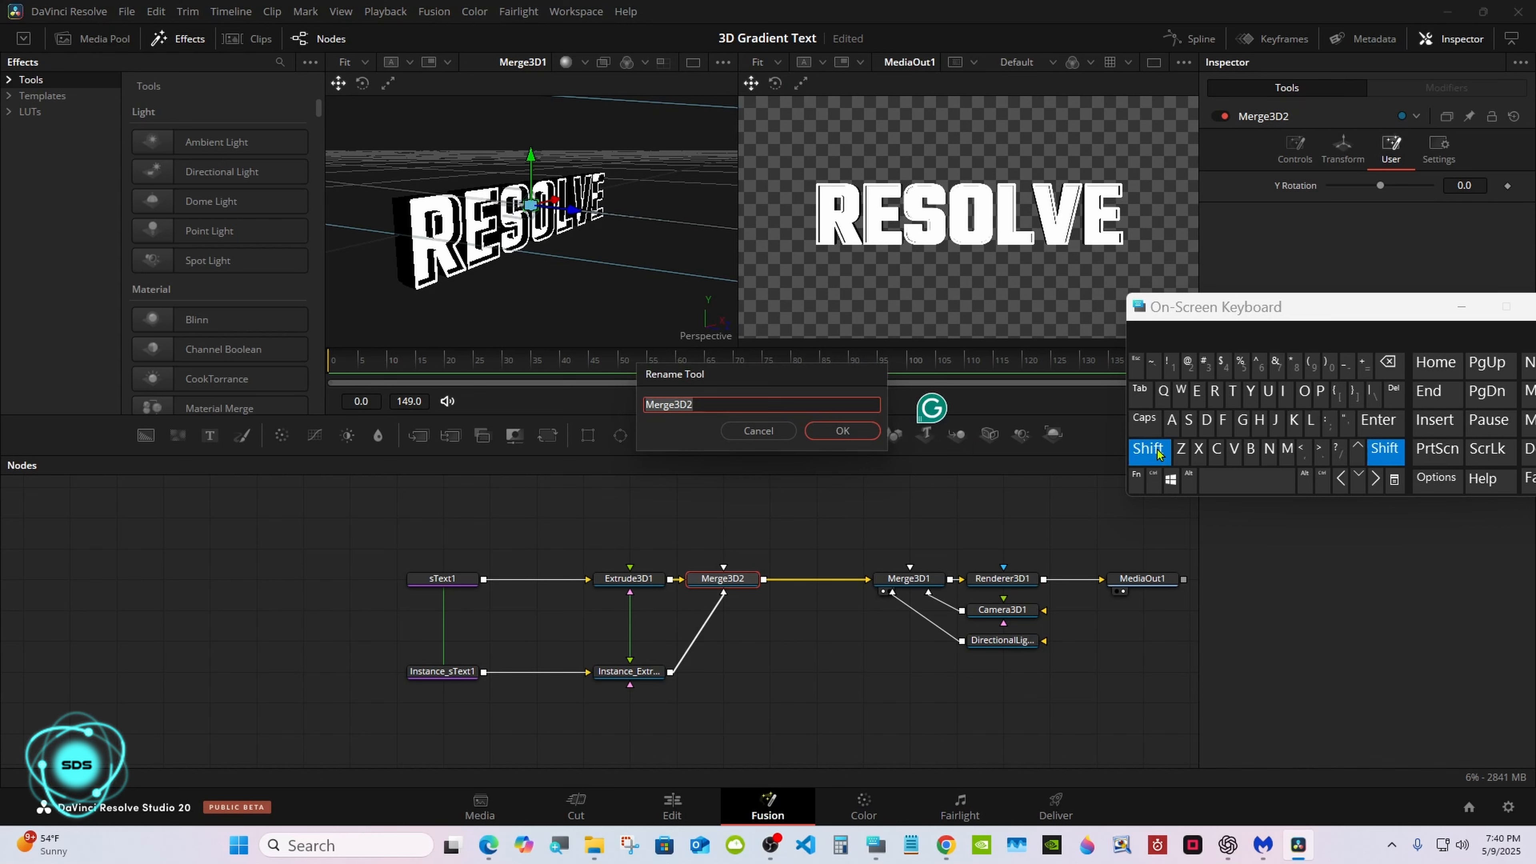
pyautogui.click(1214, 392)
pyautogui.click(1303, 392)
pyautogui.click(1231, 392)
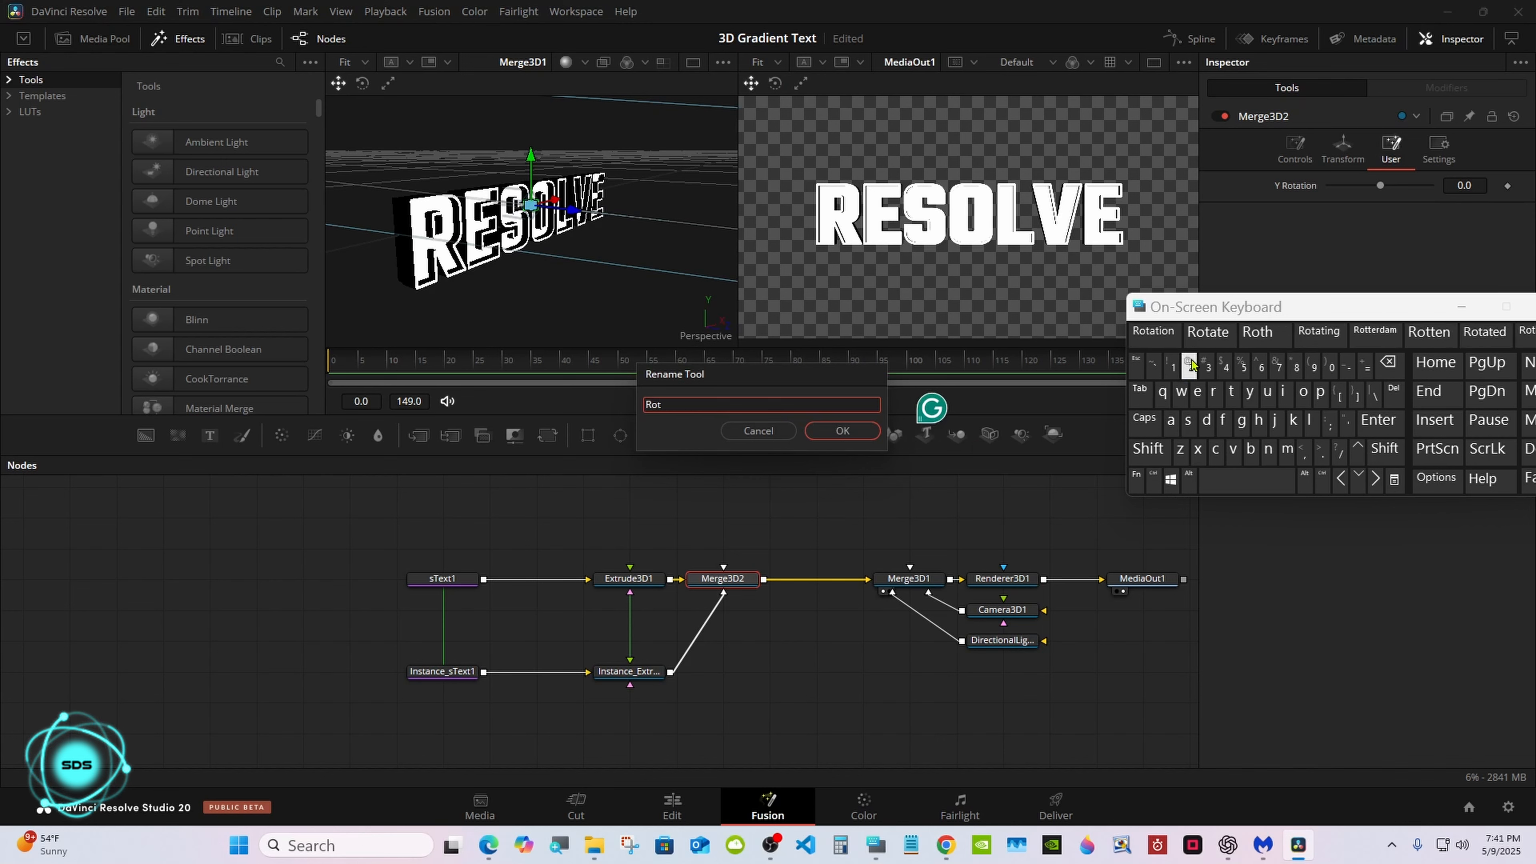
pyautogui.click(1149, 332)
pyautogui.click(843, 430)
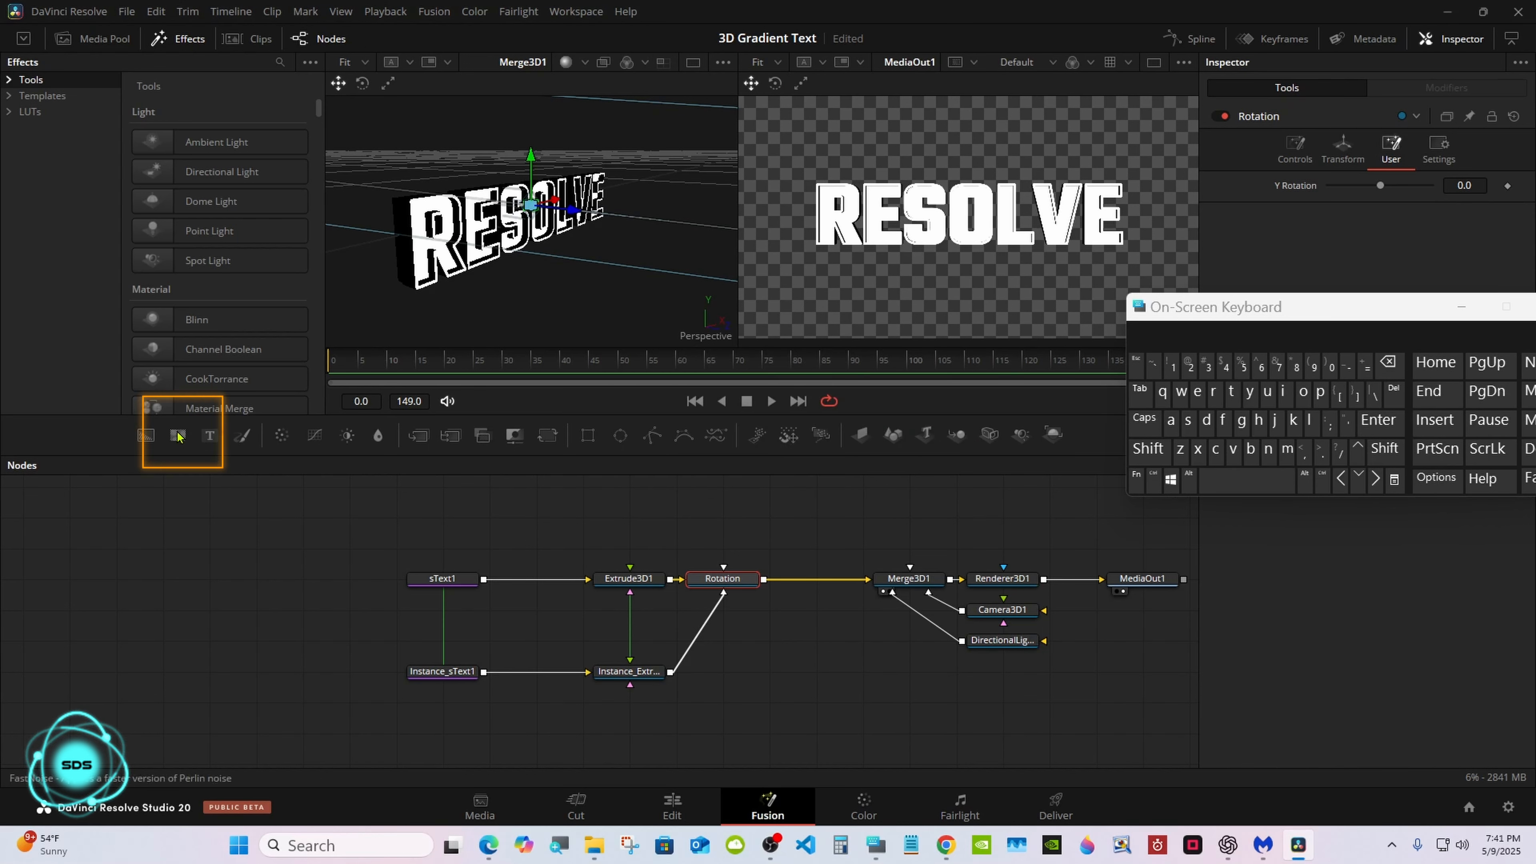
# Step: Add a FastNoise node and connect its output to the material inputs of Extrude3D1 and its instance
pyautogui.moveTo(178, 436); pyautogui.dragTo(630, 665)
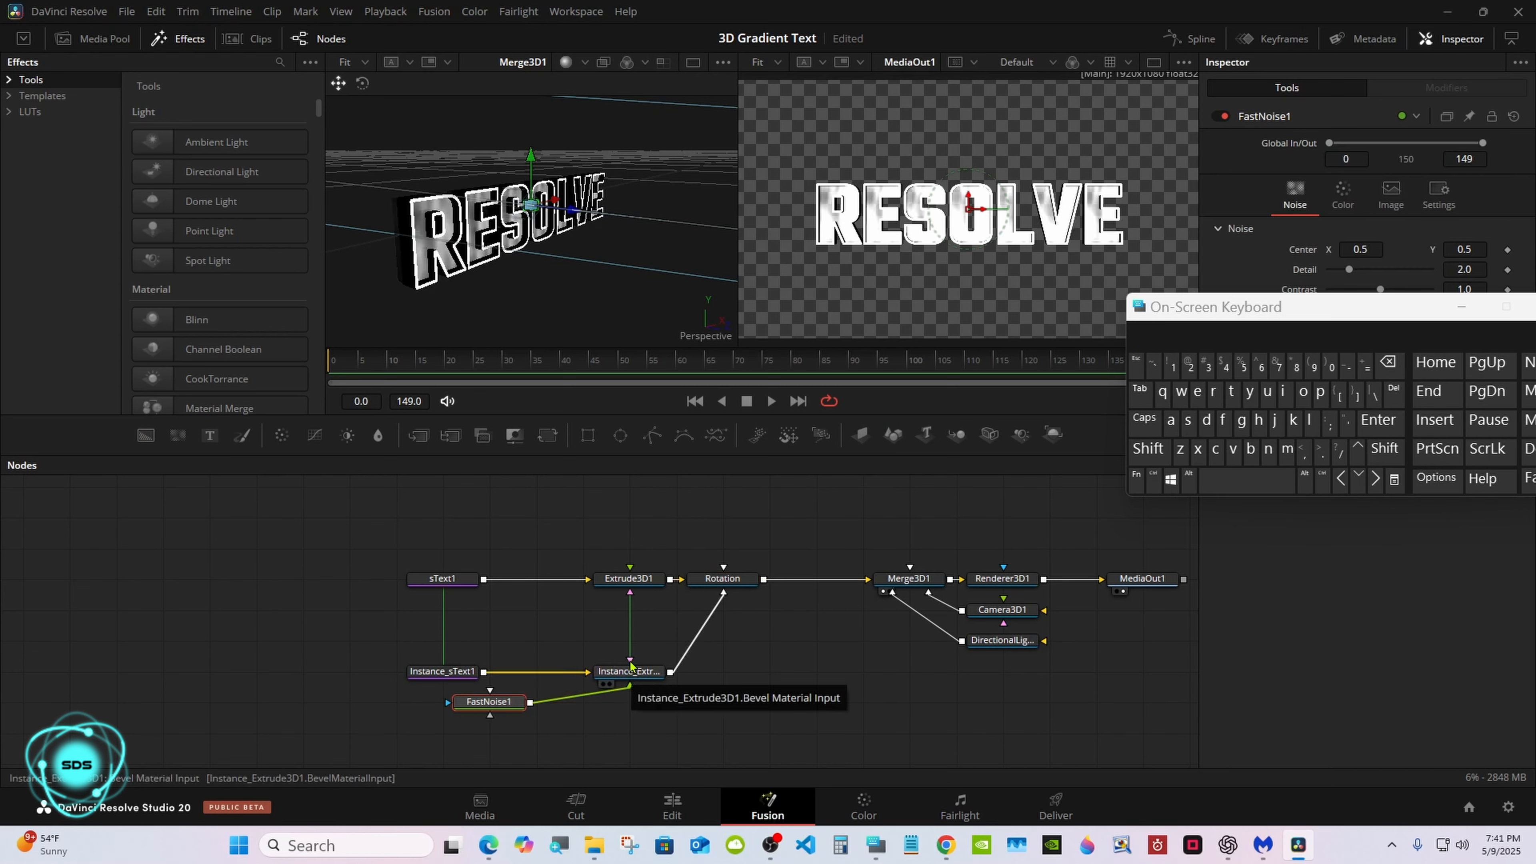
pyautogui.moveTo(529, 702); pyautogui.dragTo(629, 568)
pyautogui.moveTo(1227, 316); pyautogui.dragTo(1020, 656)
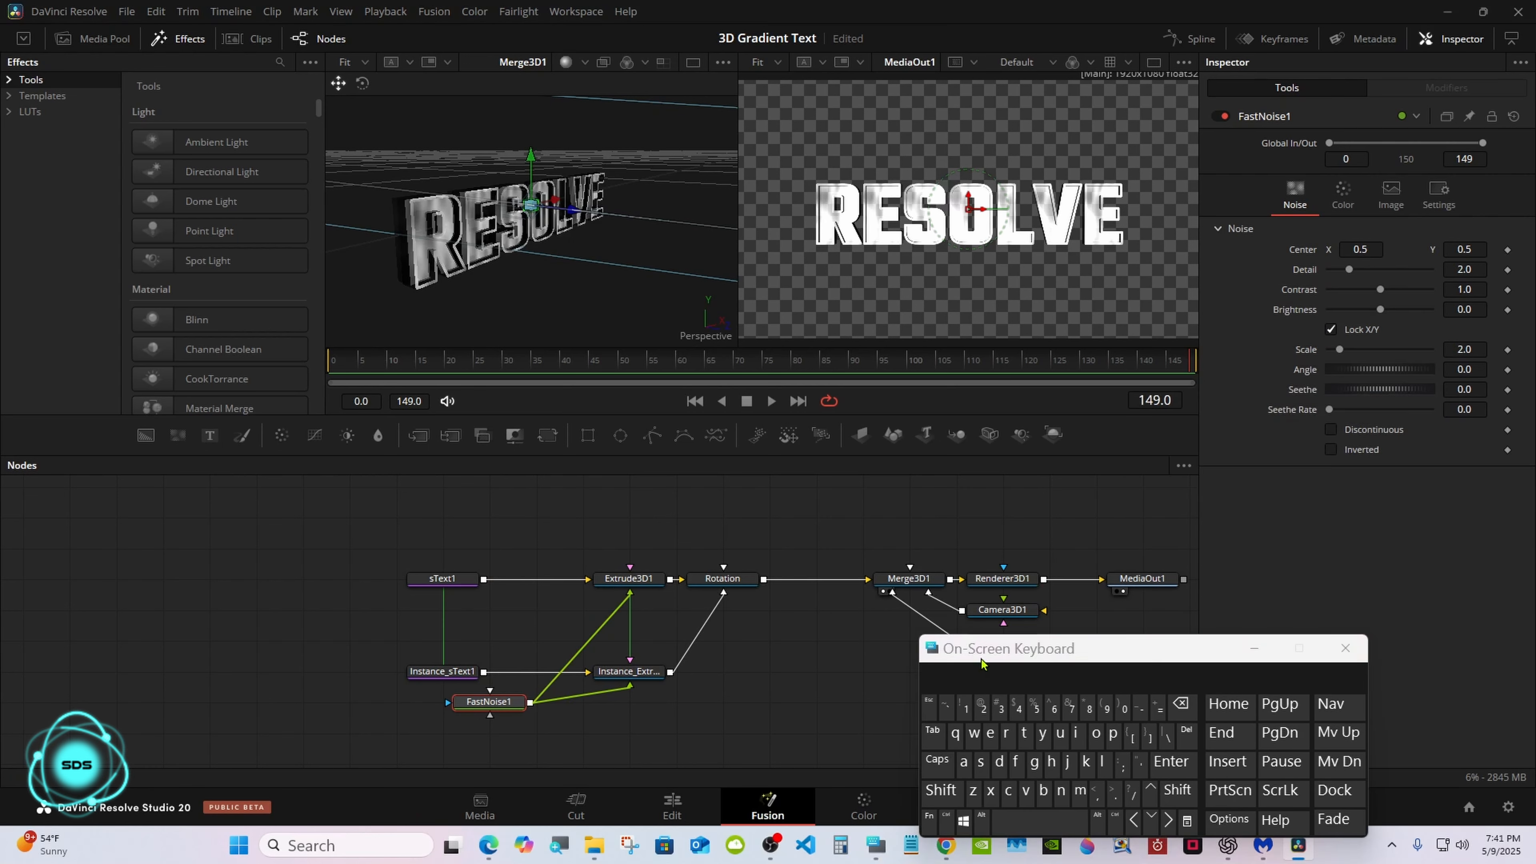
# Step: Set FastNoise1's Color 1 to red 1.0 with alpha 1.0 and Color 2 to violet with red 0.333333, green 0.0 and blue 1.0
pyautogui.click(1311, 193)
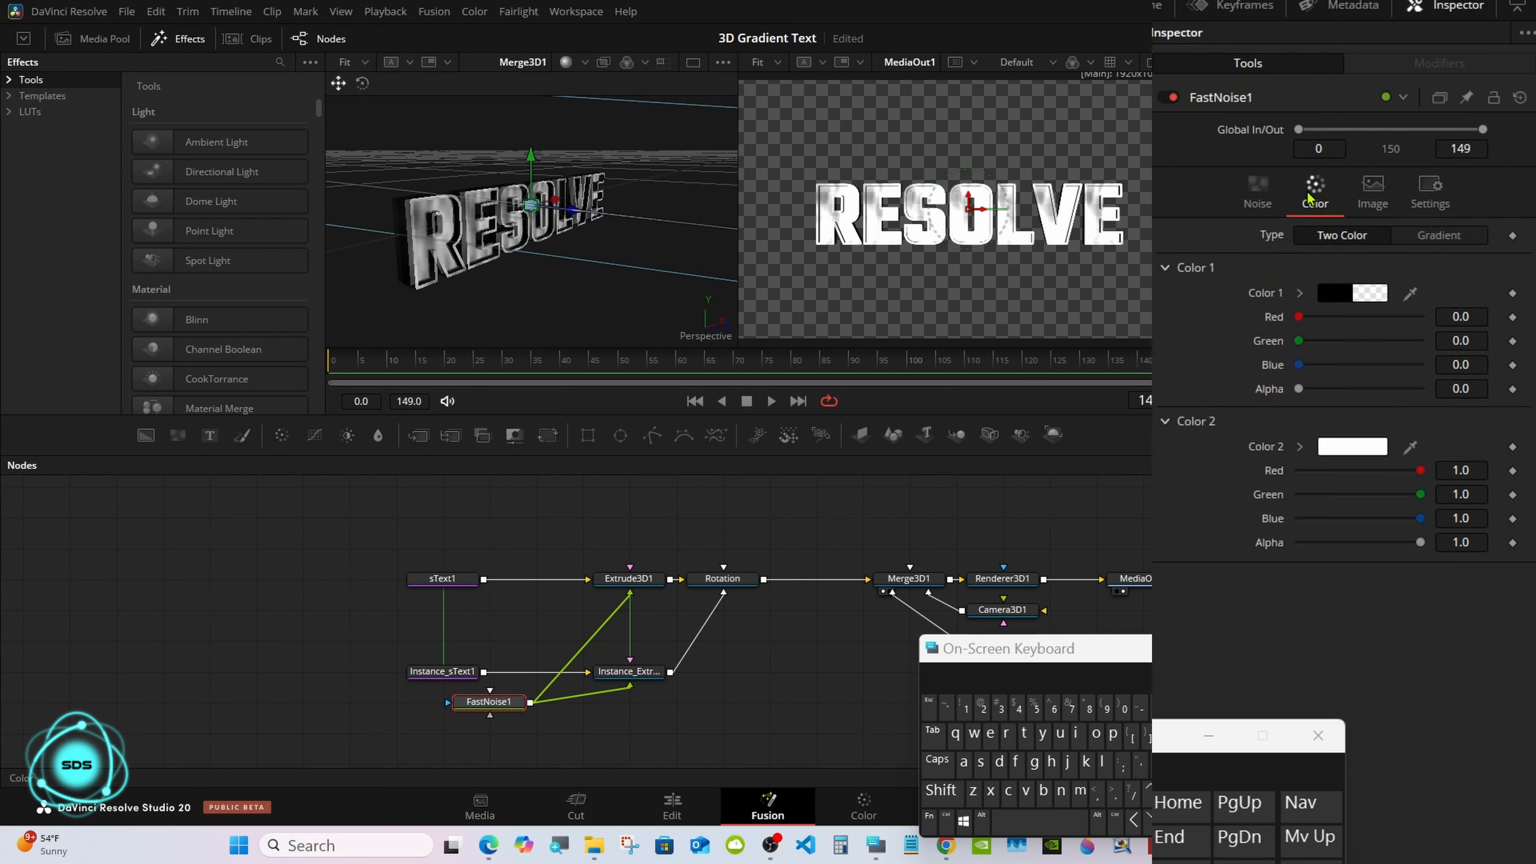
pyautogui.moveTo(1298, 388); pyautogui.dragTo(1453, 391)
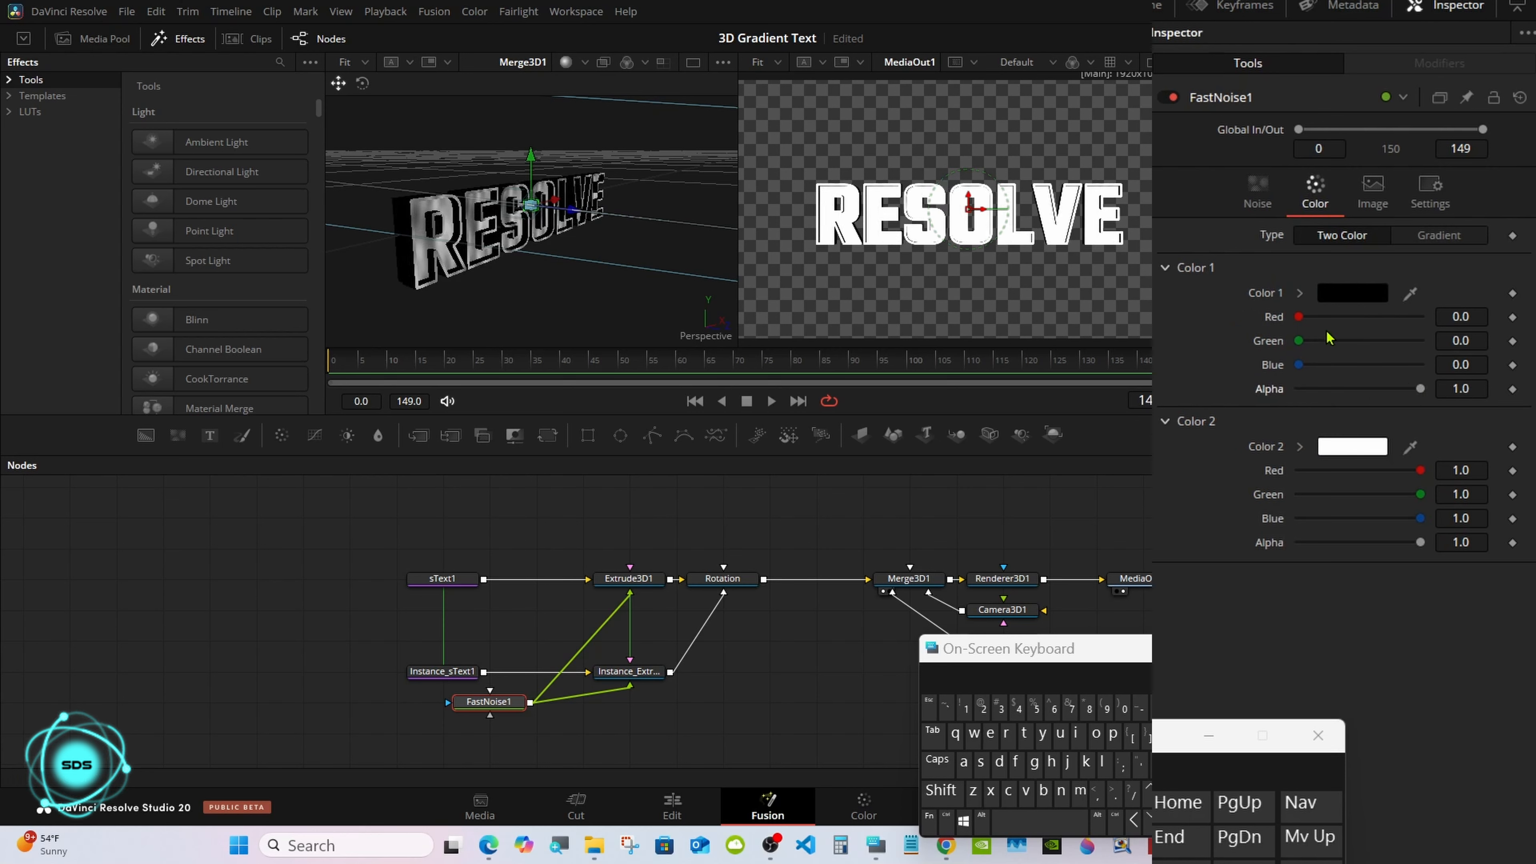
pyautogui.moveTo(1298, 316); pyautogui.dragTo(1429, 317)
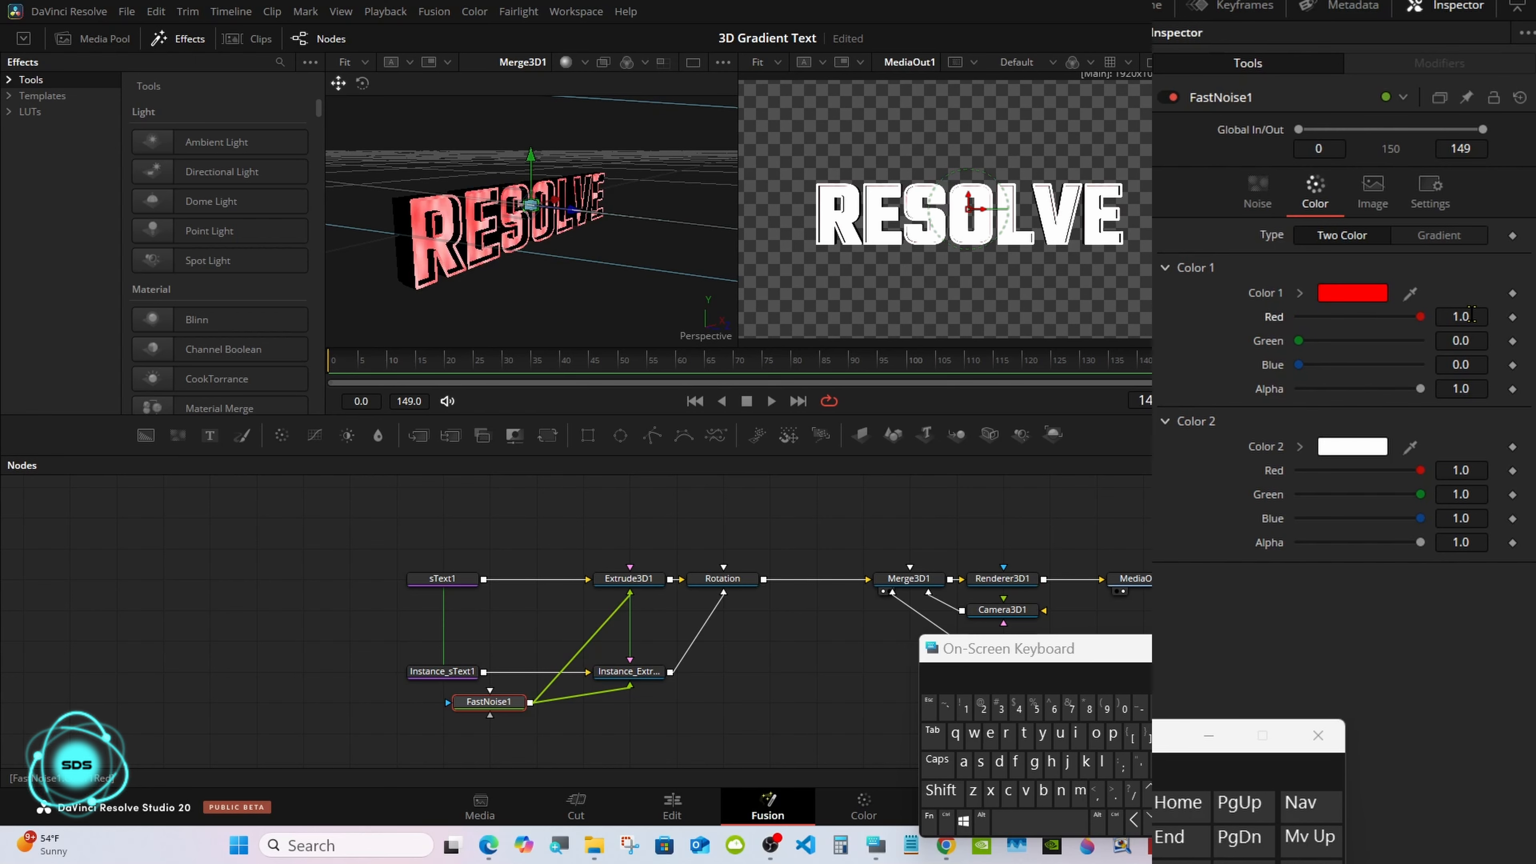
pyautogui.click(1327, 449)
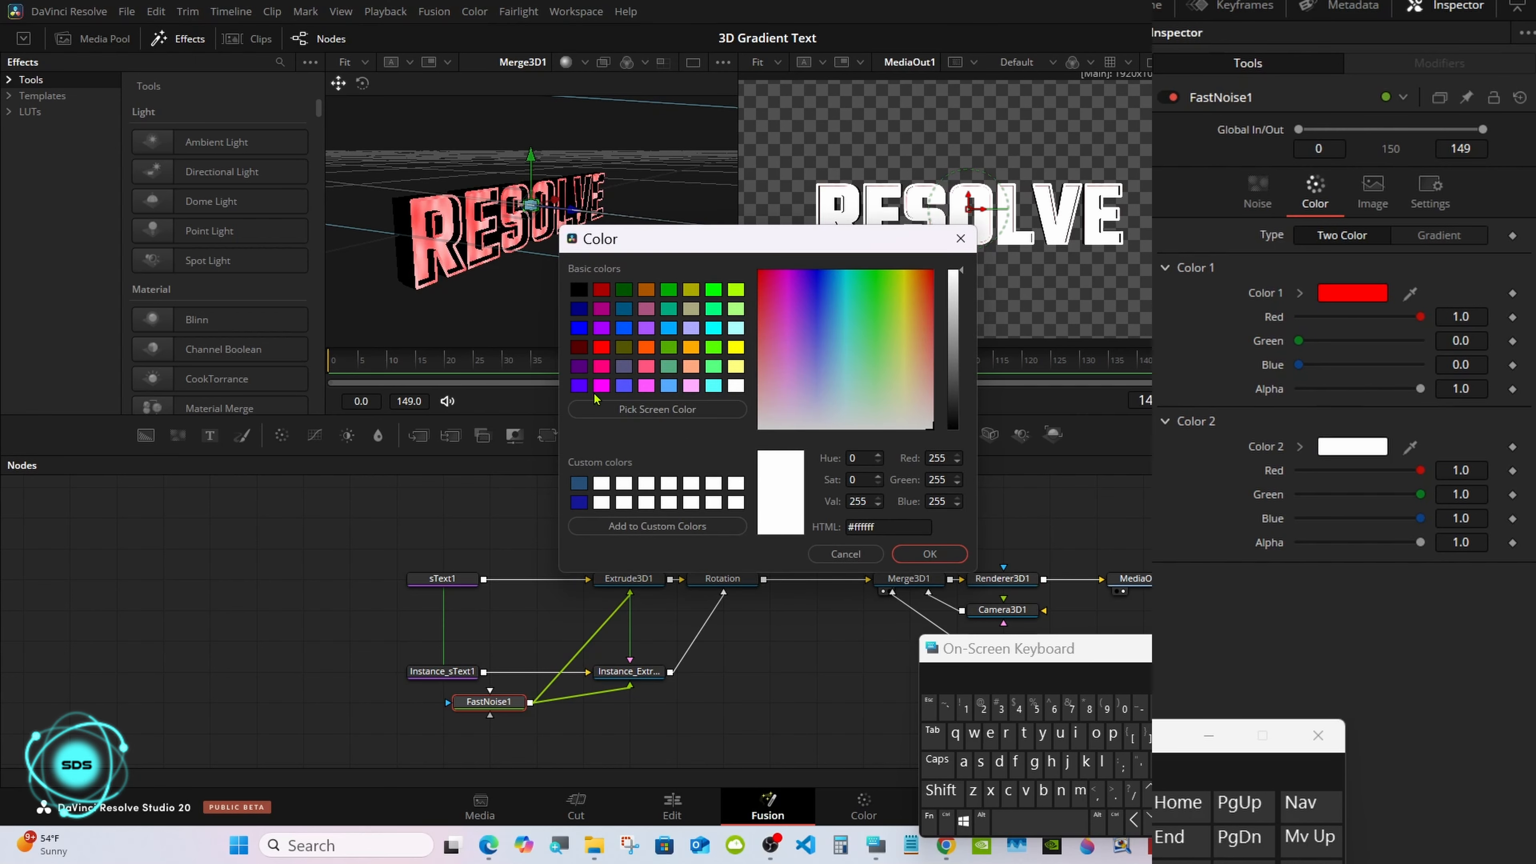
pyautogui.click(579, 386)
pyautogui.click(929, 553)
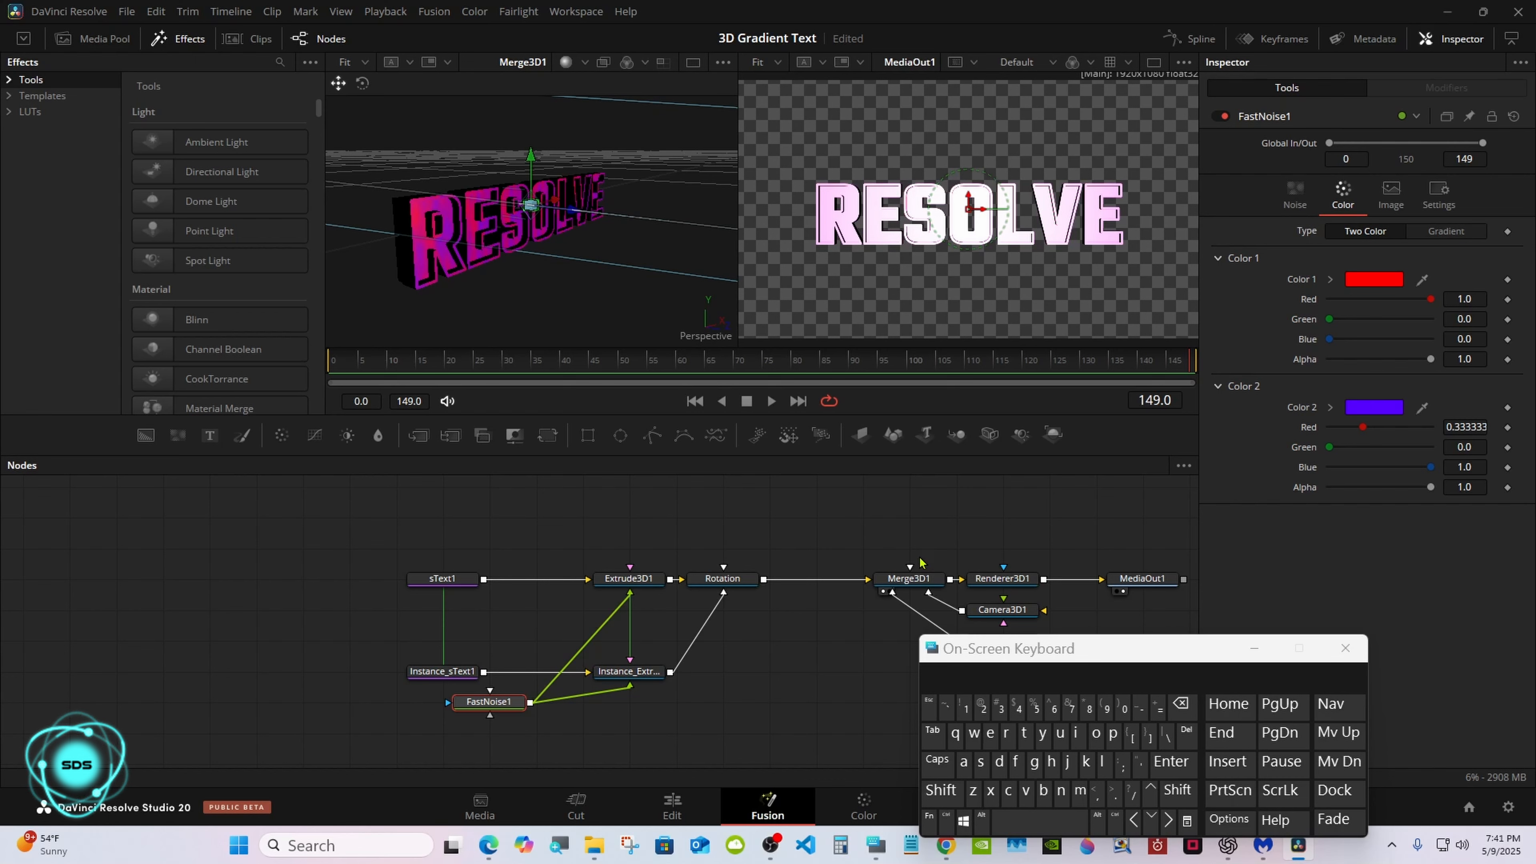
# Step: Enable Use Target on DirectionalLight1 and move the light to Y 0.069 and Z 0.51
pyautogui.moveTo(949, 648); pyautogui.dragTo(1057, 657)
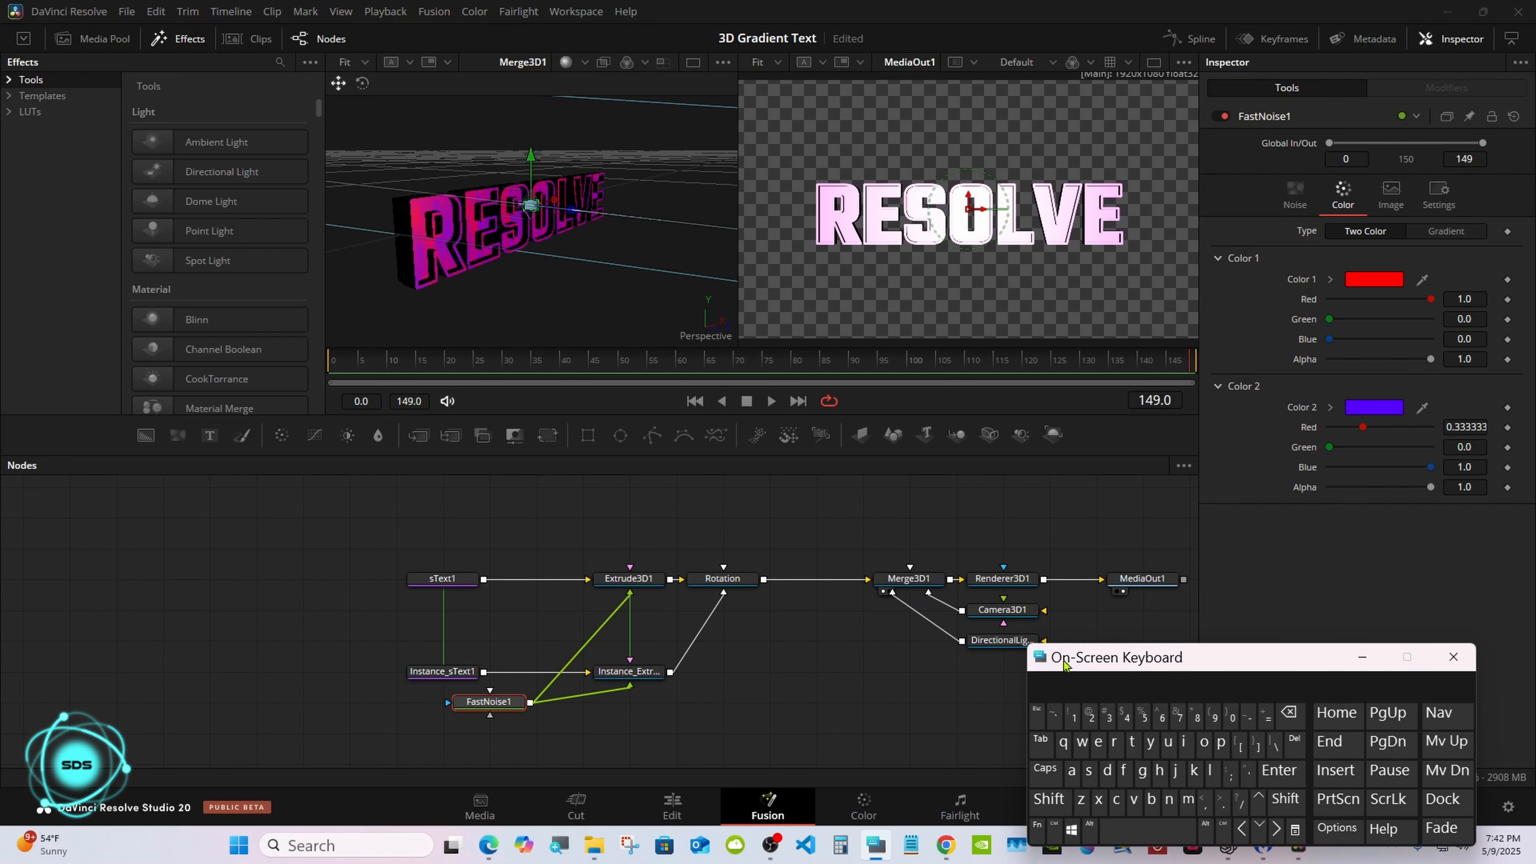
pyautogui.click(999, 645)
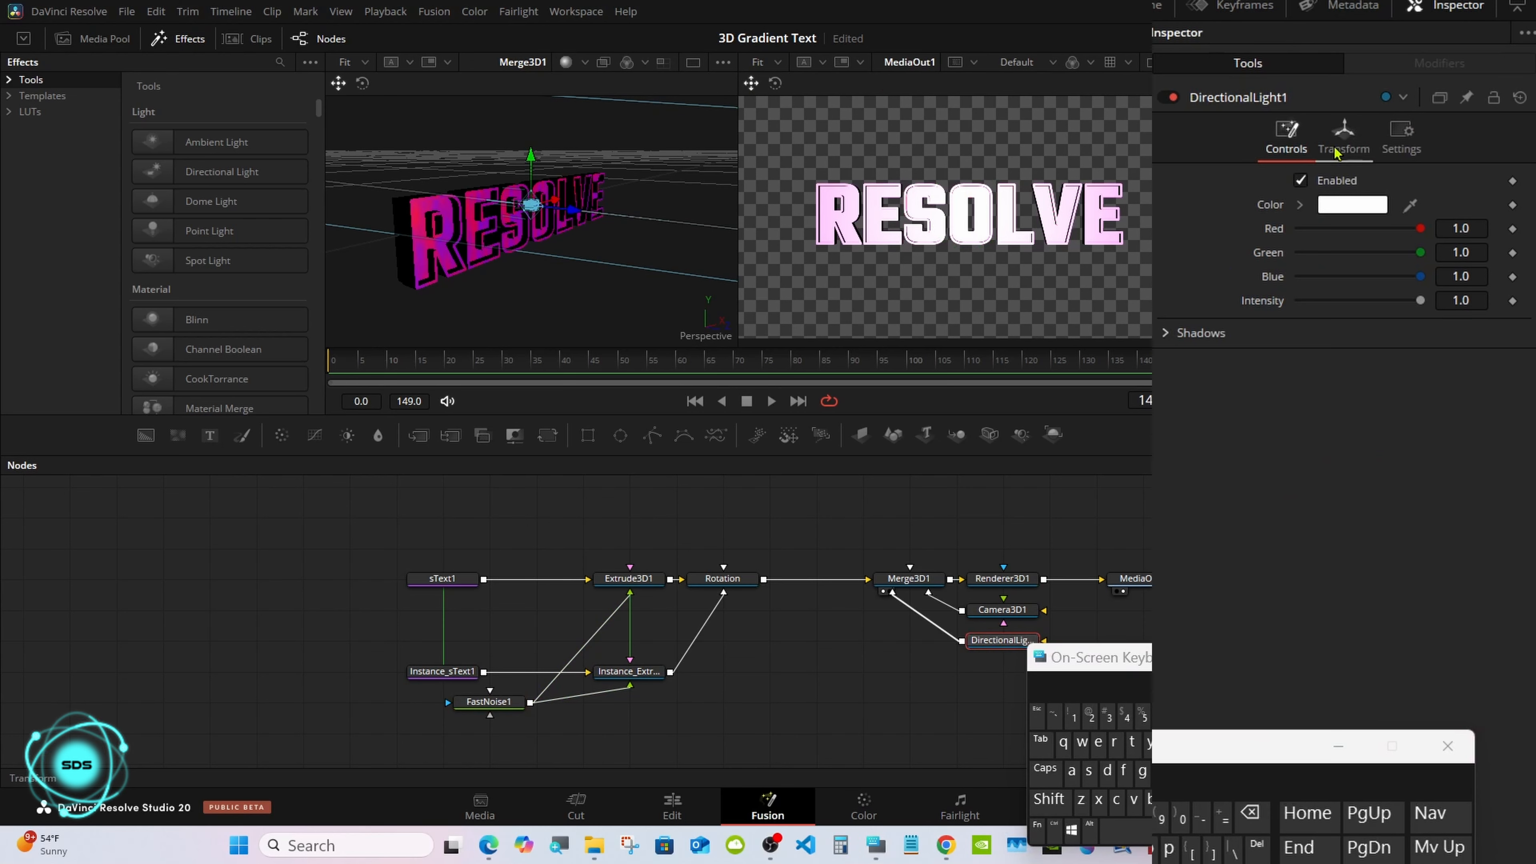
pyautogui.click(1362, 159)
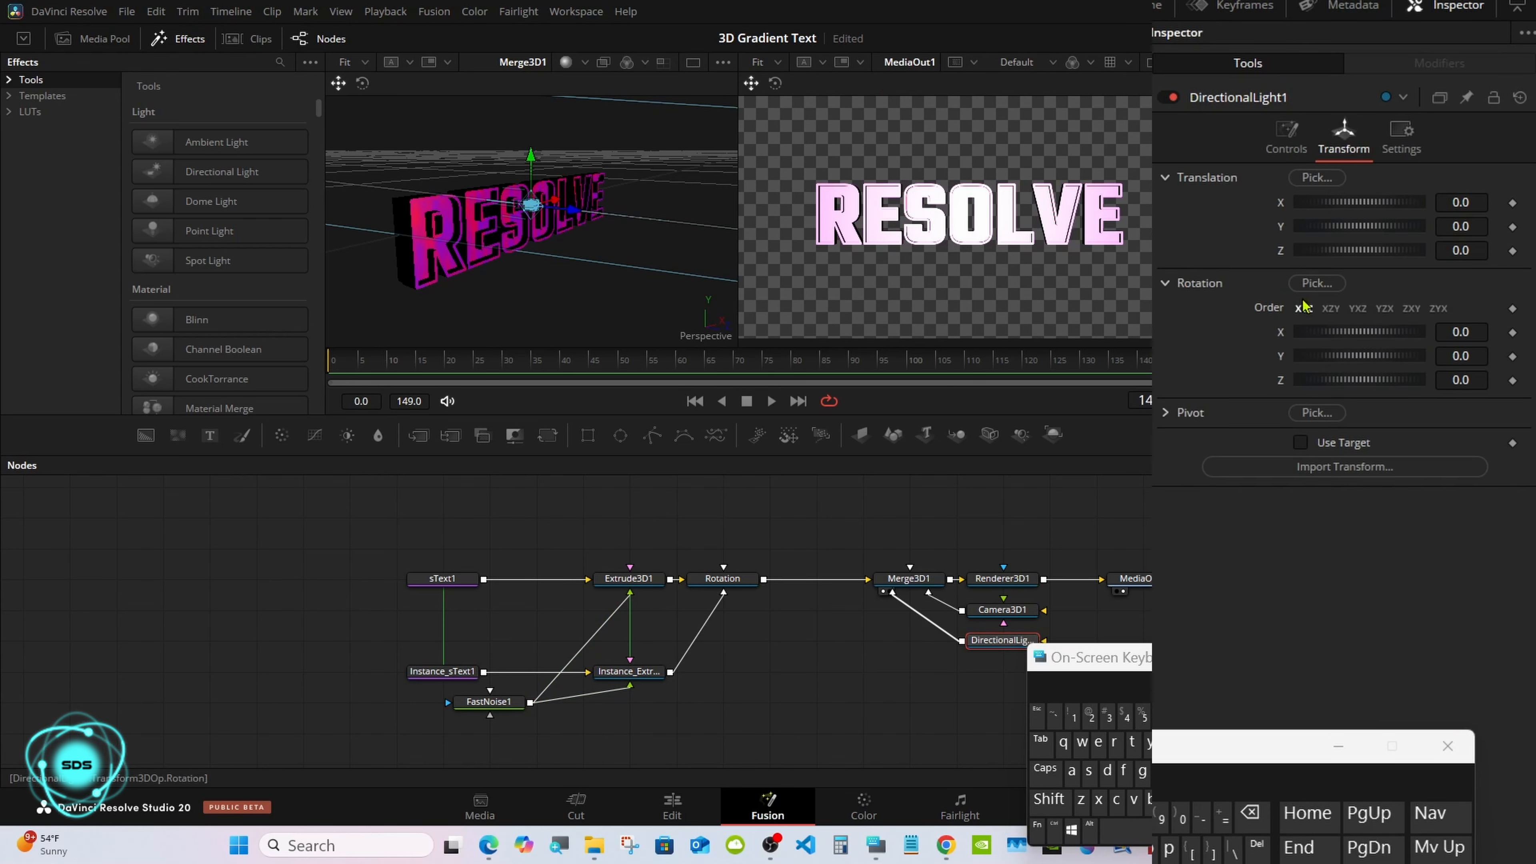
pyautogui.click(1300, 444)
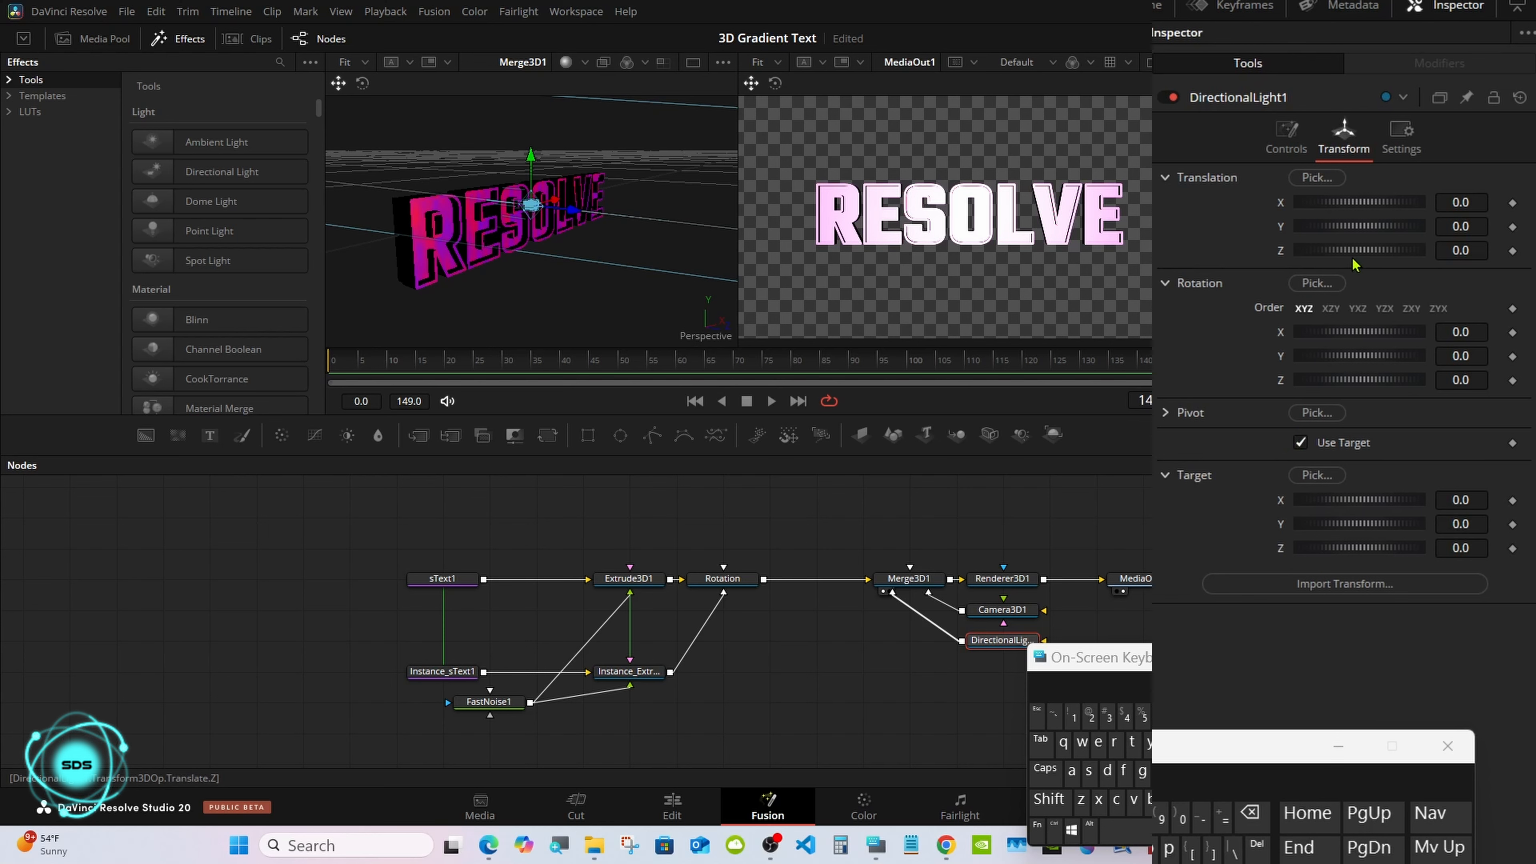
pyautogui.moveTo(1353, 265); pyautogui.dragTo(1371, 261)
pyautogui.click(693, 61)
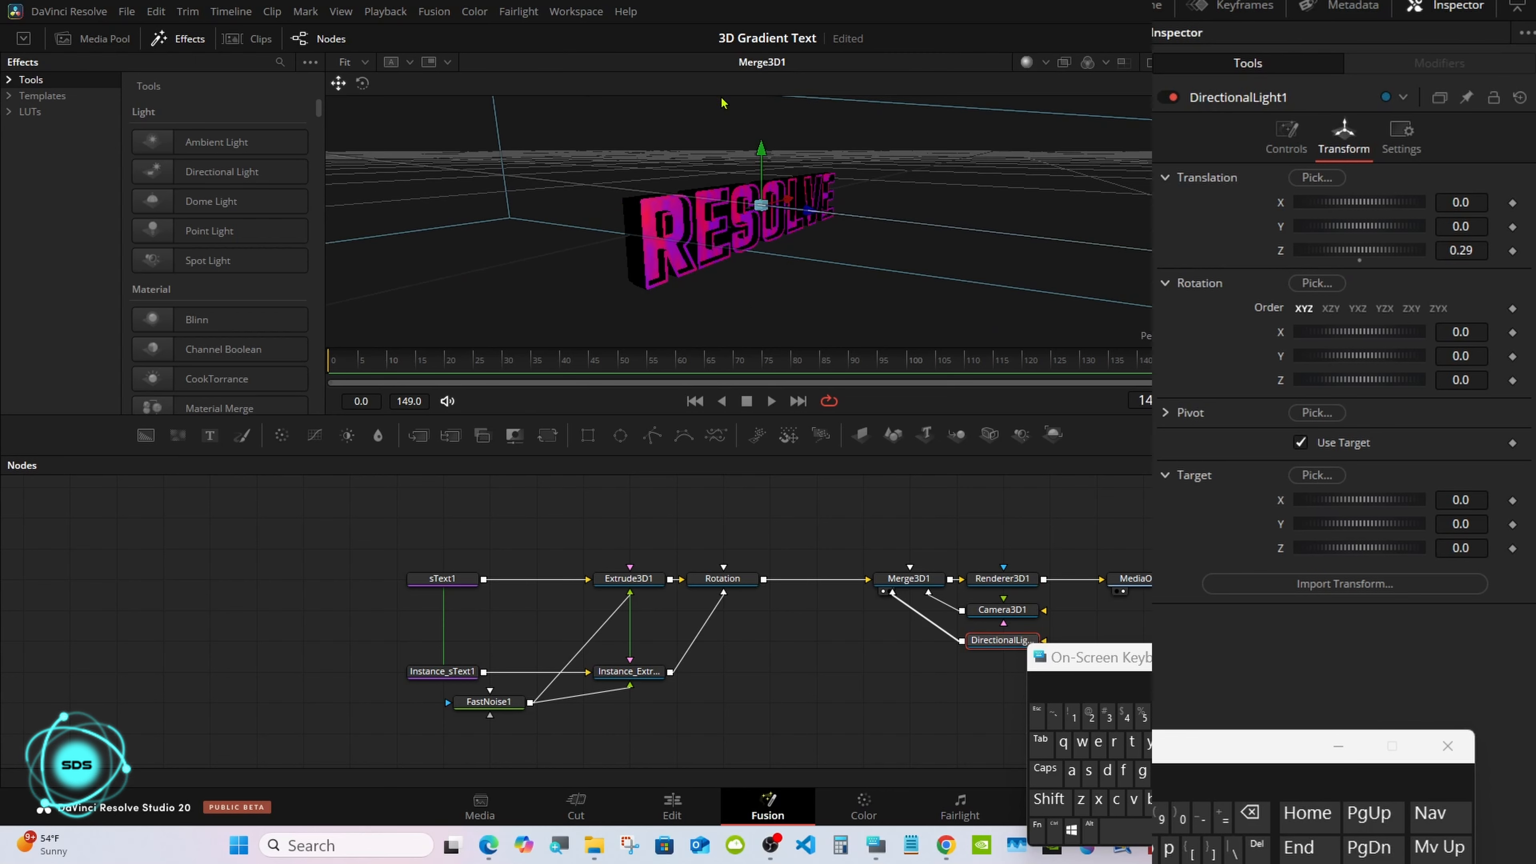
pyautogui.rightClick(842, 248)
pyautogui.moveTo(842, 248)
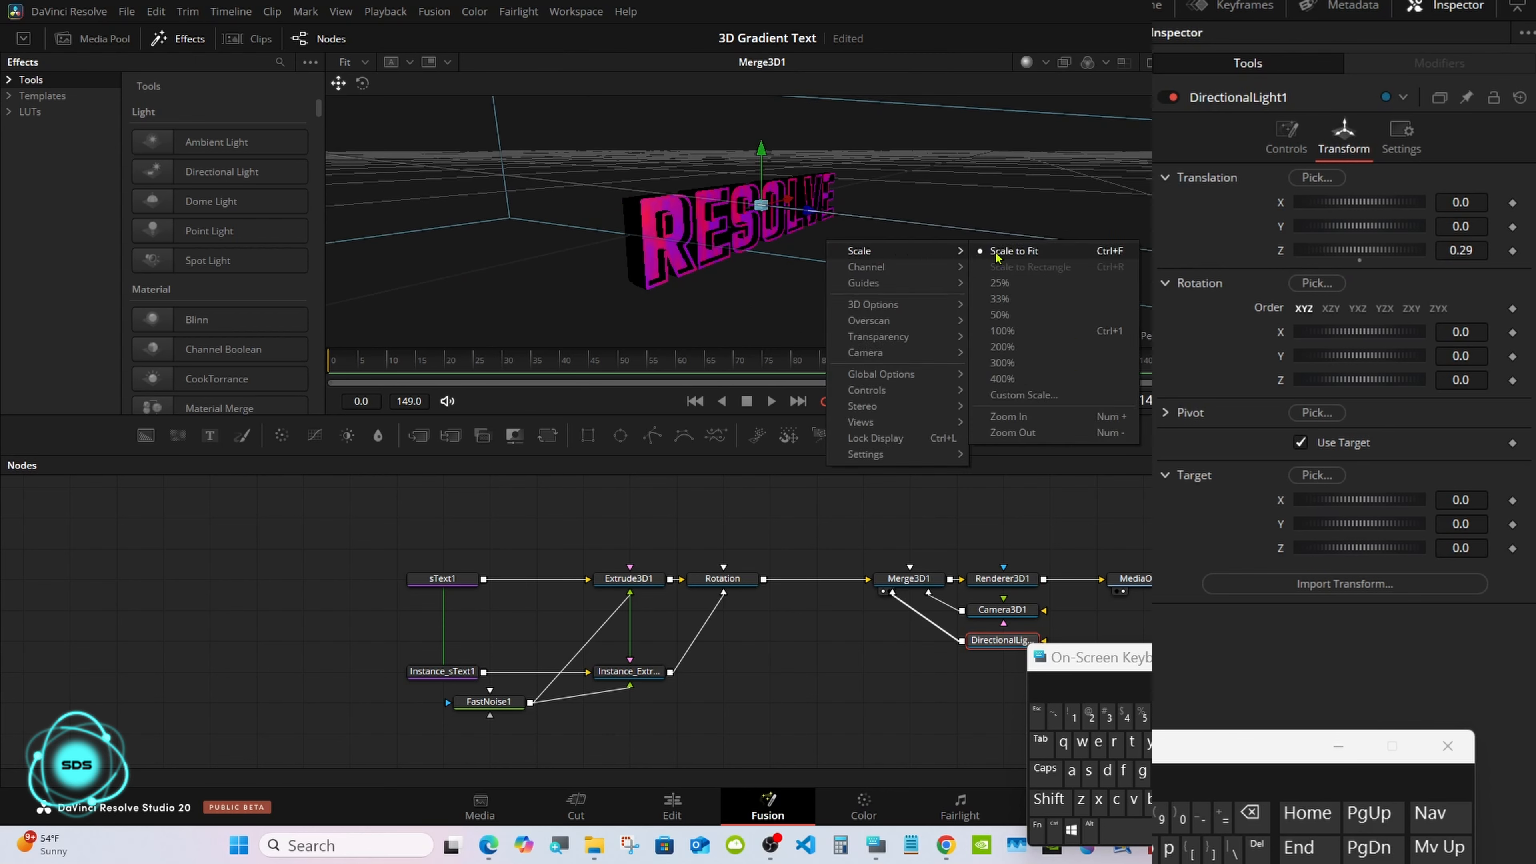
pyautogui.click(1005, 250)
pyautogui.moveTo(1394, 264); pyautogui.dragTo(1445, 226)
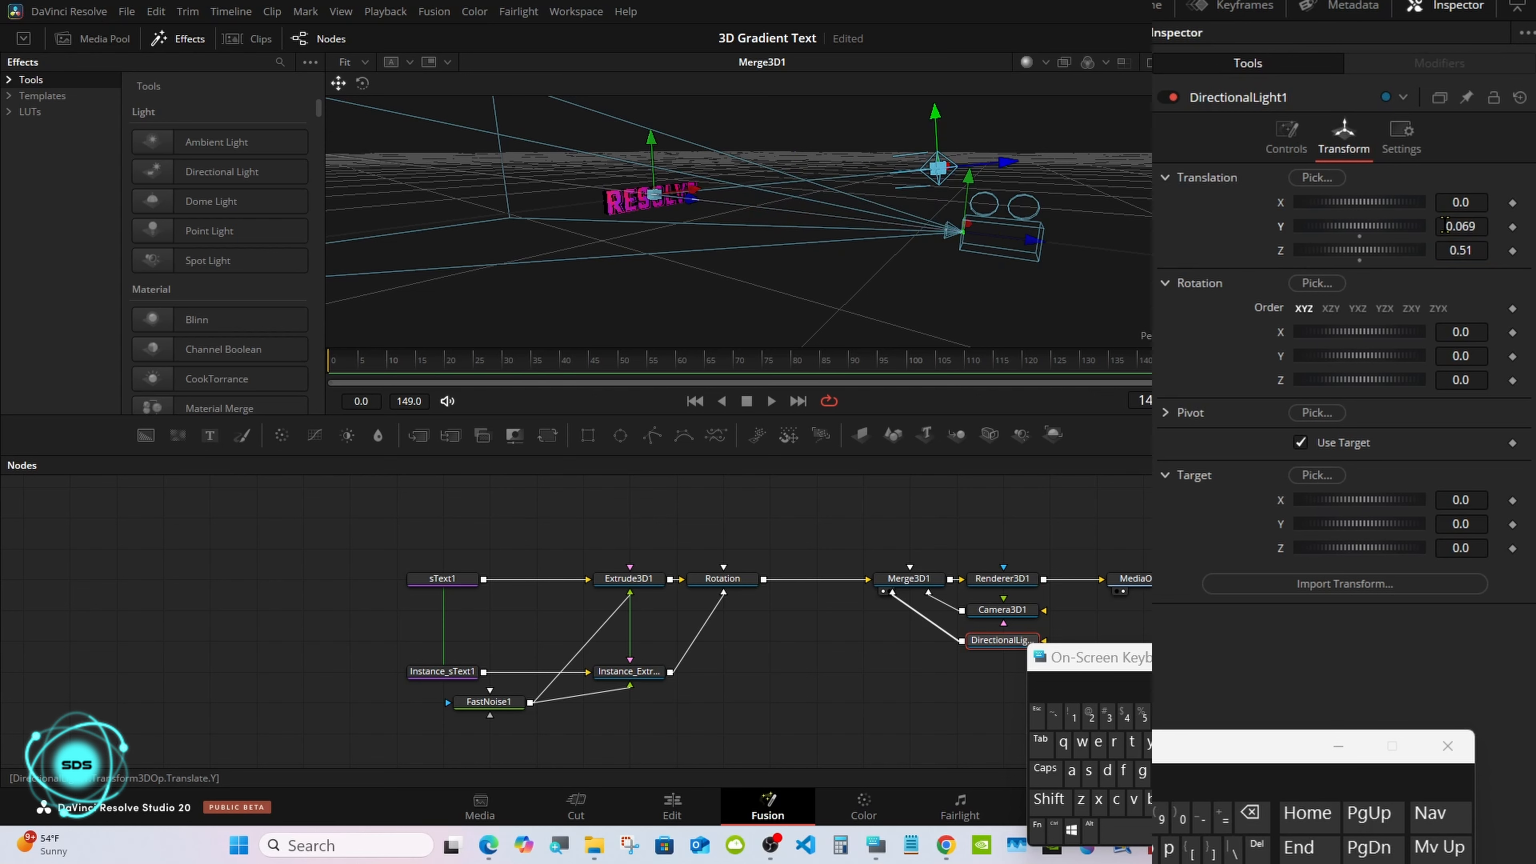
pyautogui.click(1149, 62)
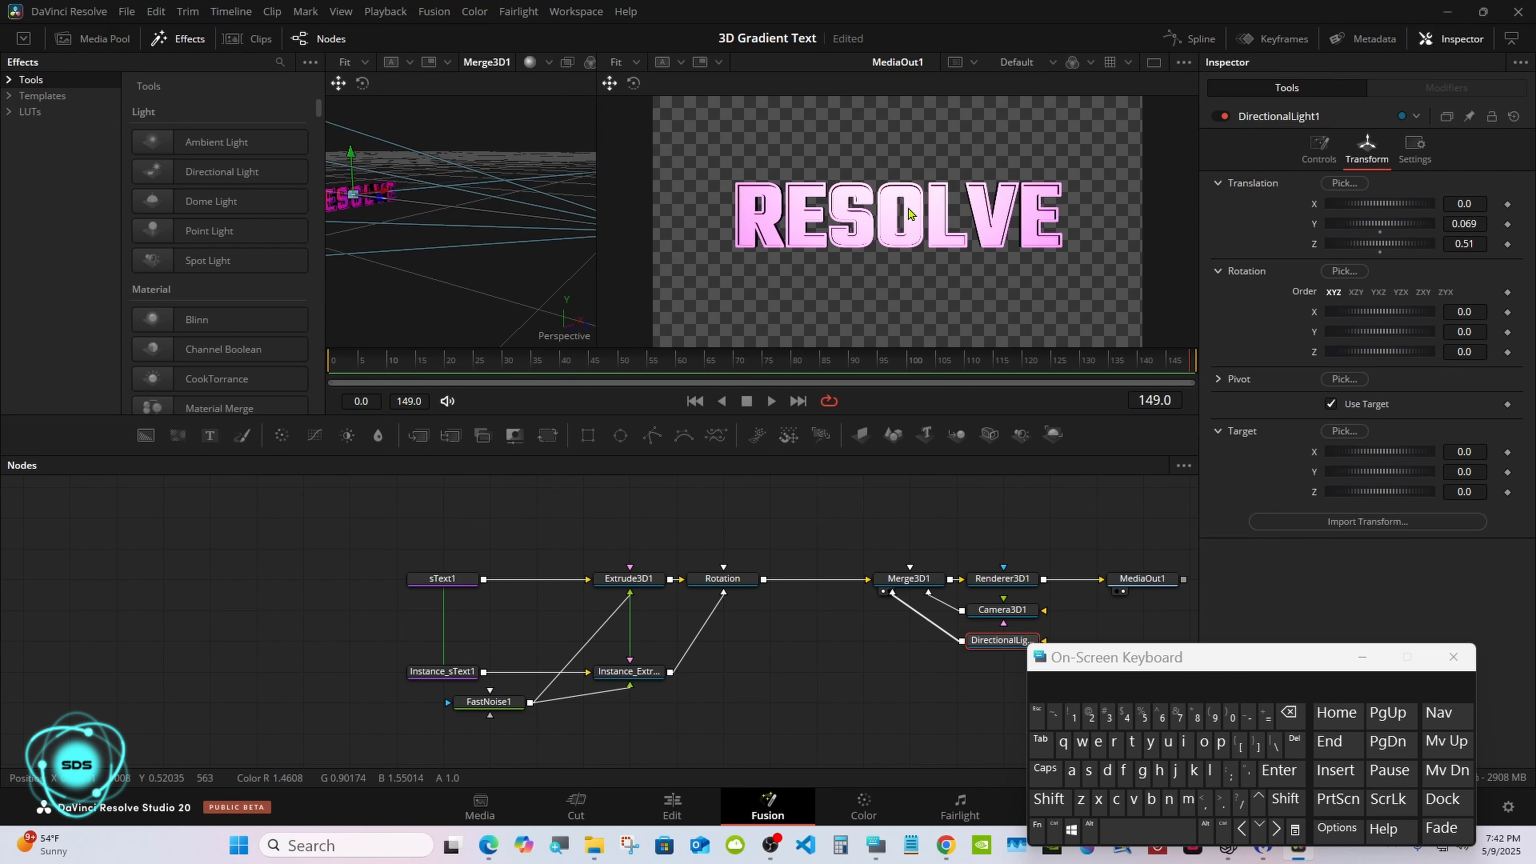
# Step: Set the specular intensity of Extrude3D1's material to 0.5
pyautogui.click(632, 579)
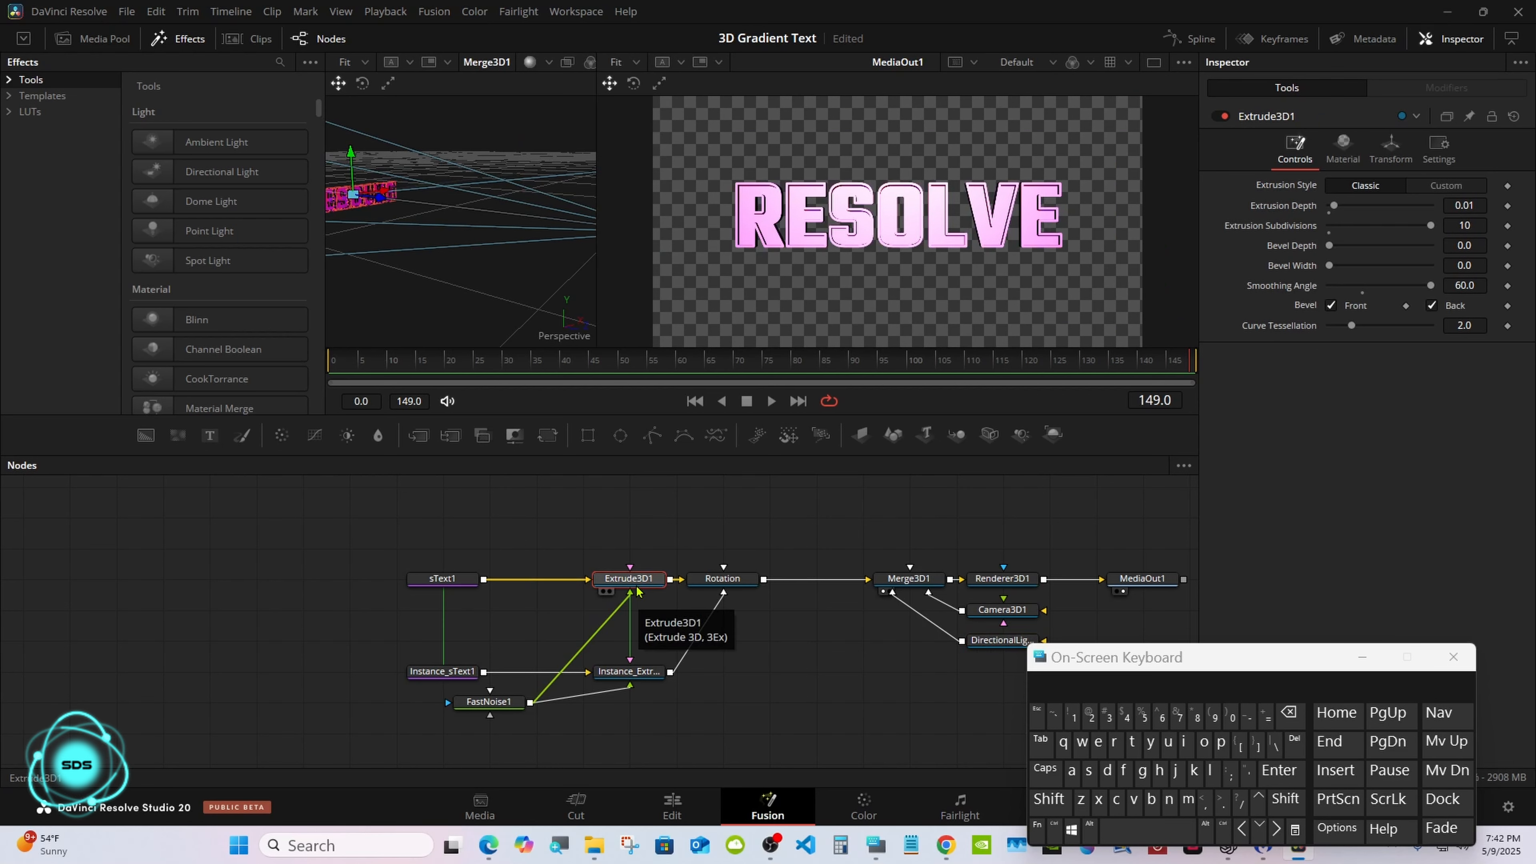
pyautogui.click(1315, 152)
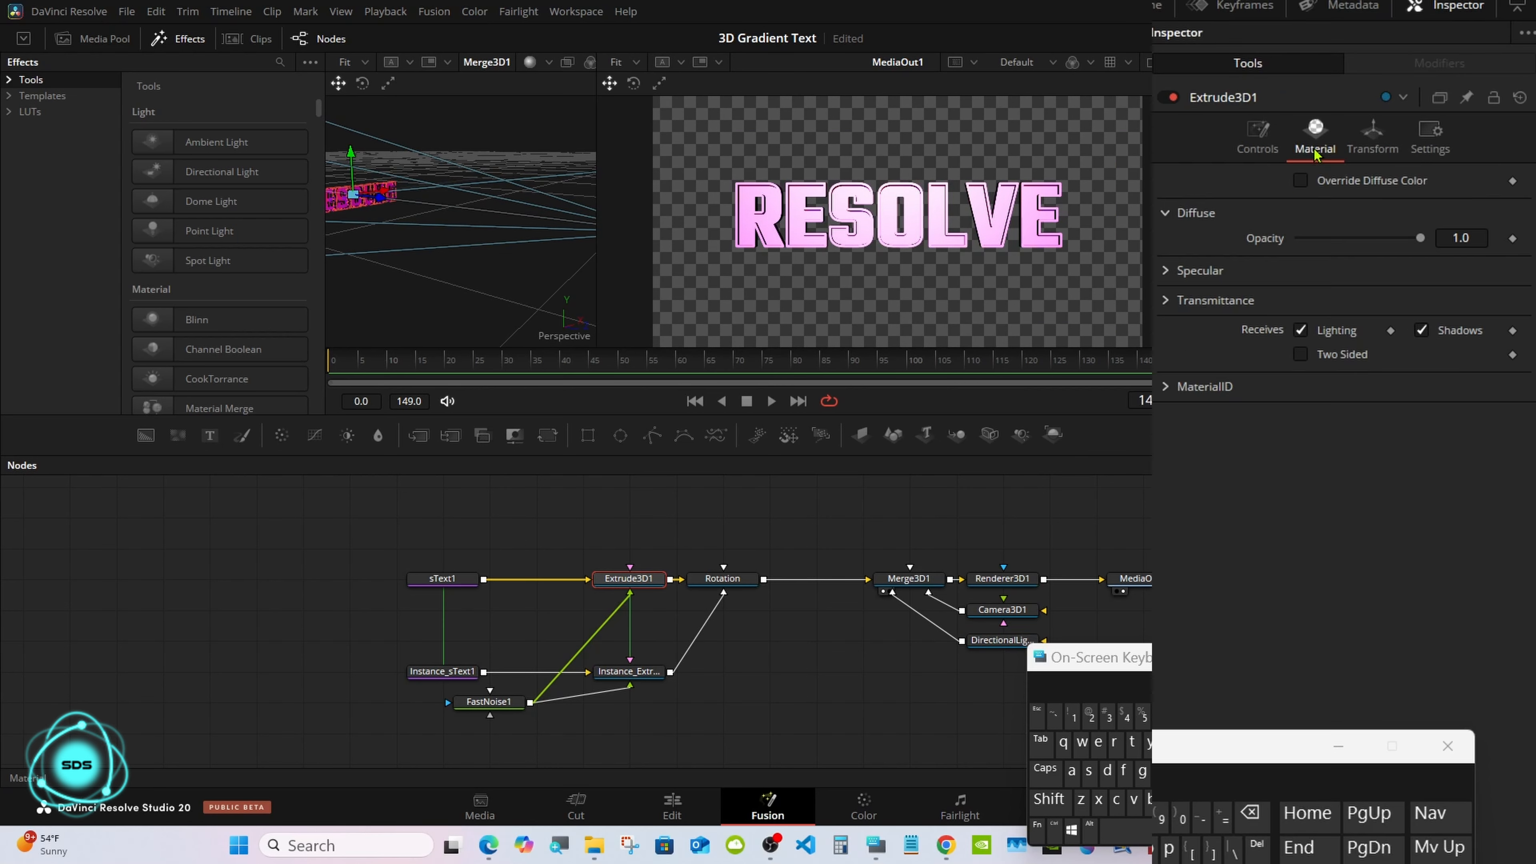
pyautogui.click(1167, 271)
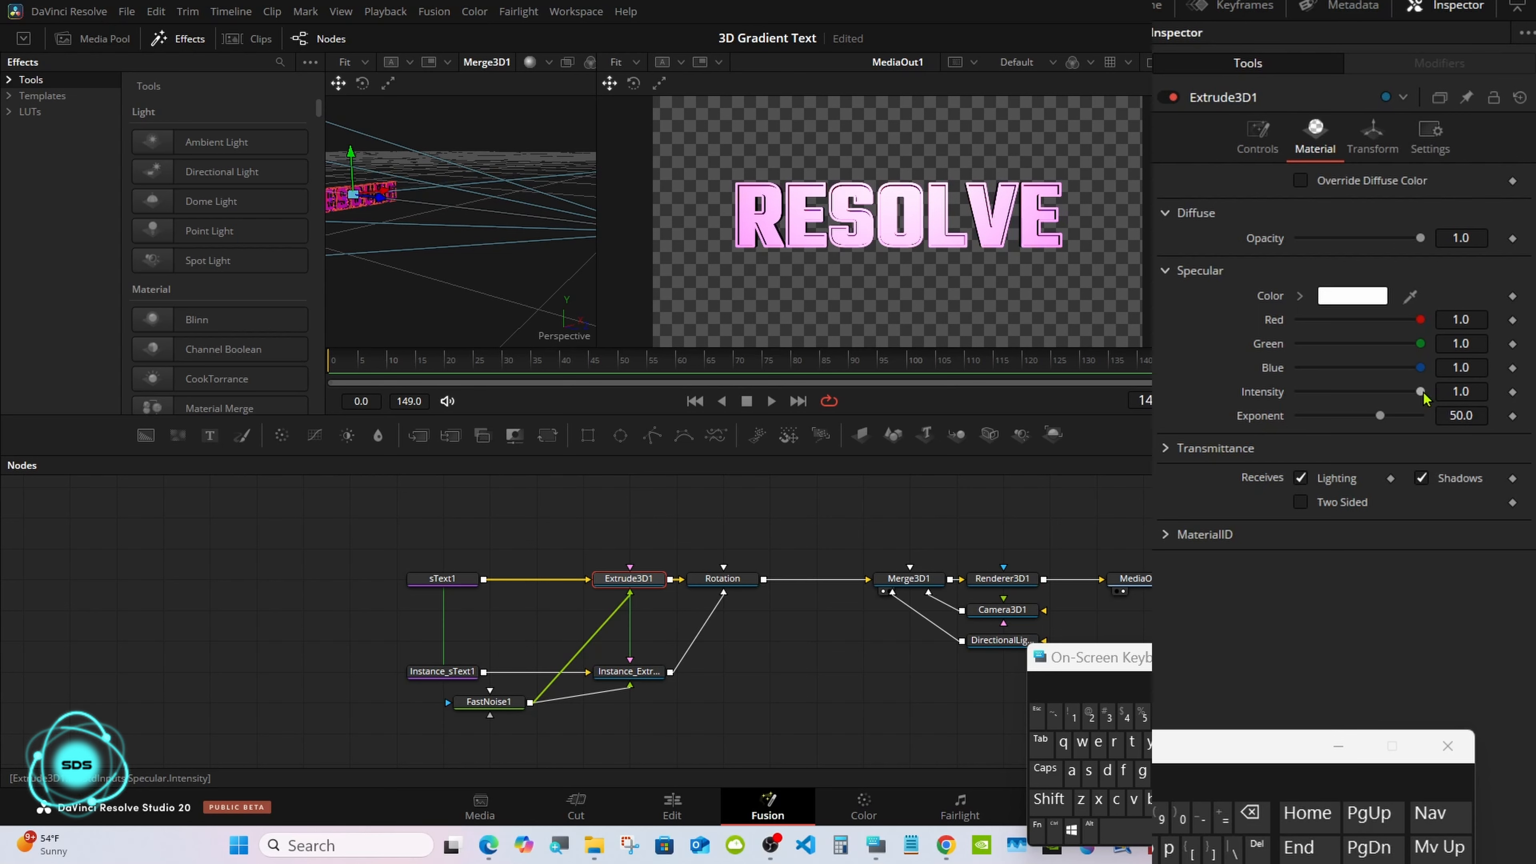
pyautogui.moveTo(1420, 392); pyautogui.dragTo(1373, 392)
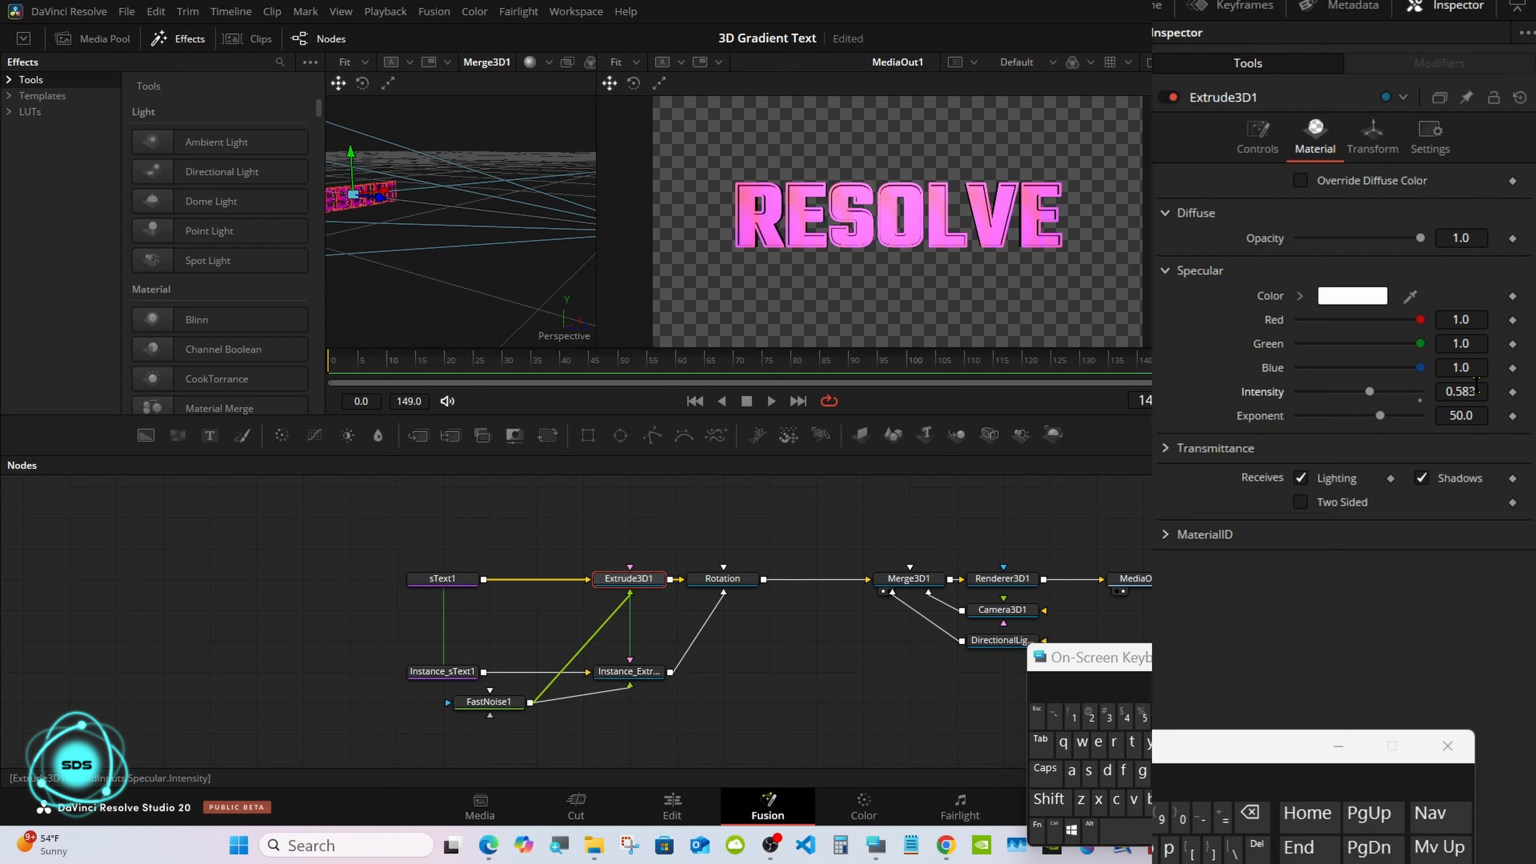
pyautogui.click(1249, 812)
pyautogui.click(1249, 812)
pyautogui.press('Tab')
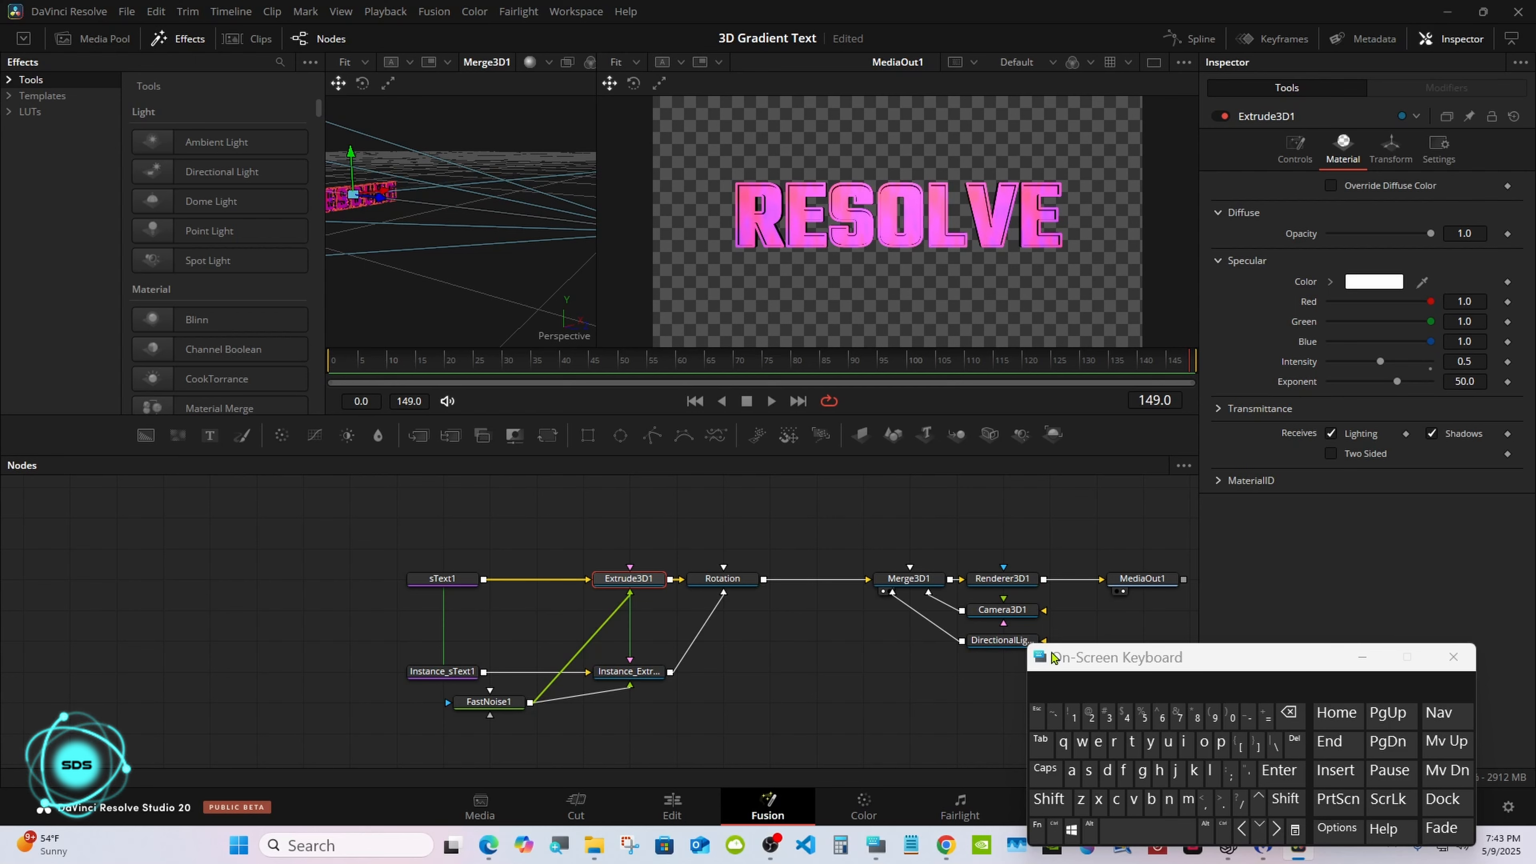
# Step: Move the FastNoise1 node into the space between the text nodes and the extrude nodes
pyautogui.moveTo(1054, 658); pyautogui.dragTo(1081, 614)
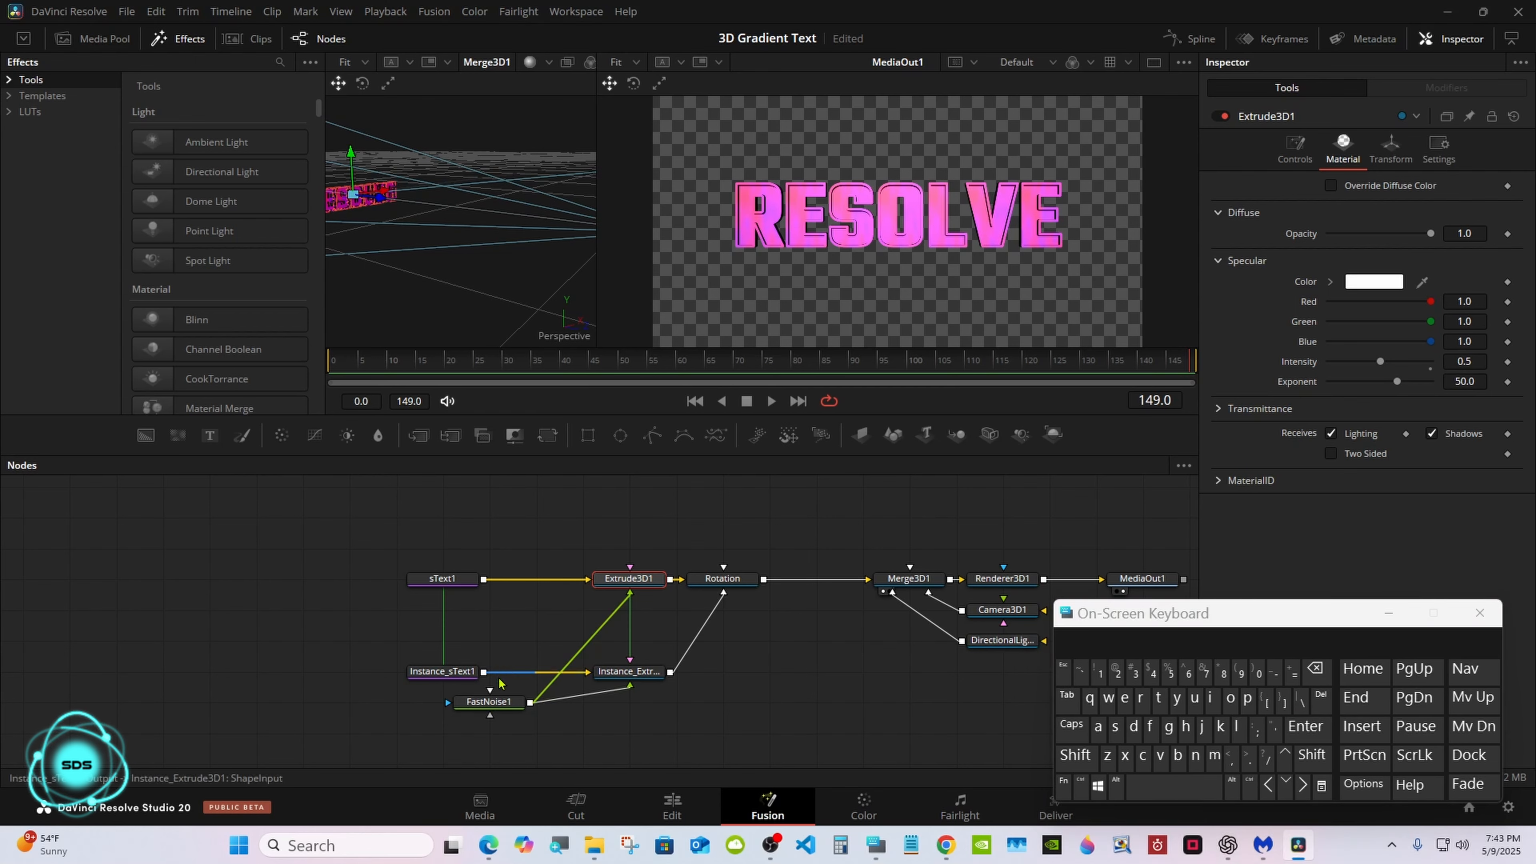
pyautogui.moveTo(492, 701); pyautogui.dragTo(536, 640)
pyautogui.moveTo(1174, 629); pyautogui.dragTo(896, 671)
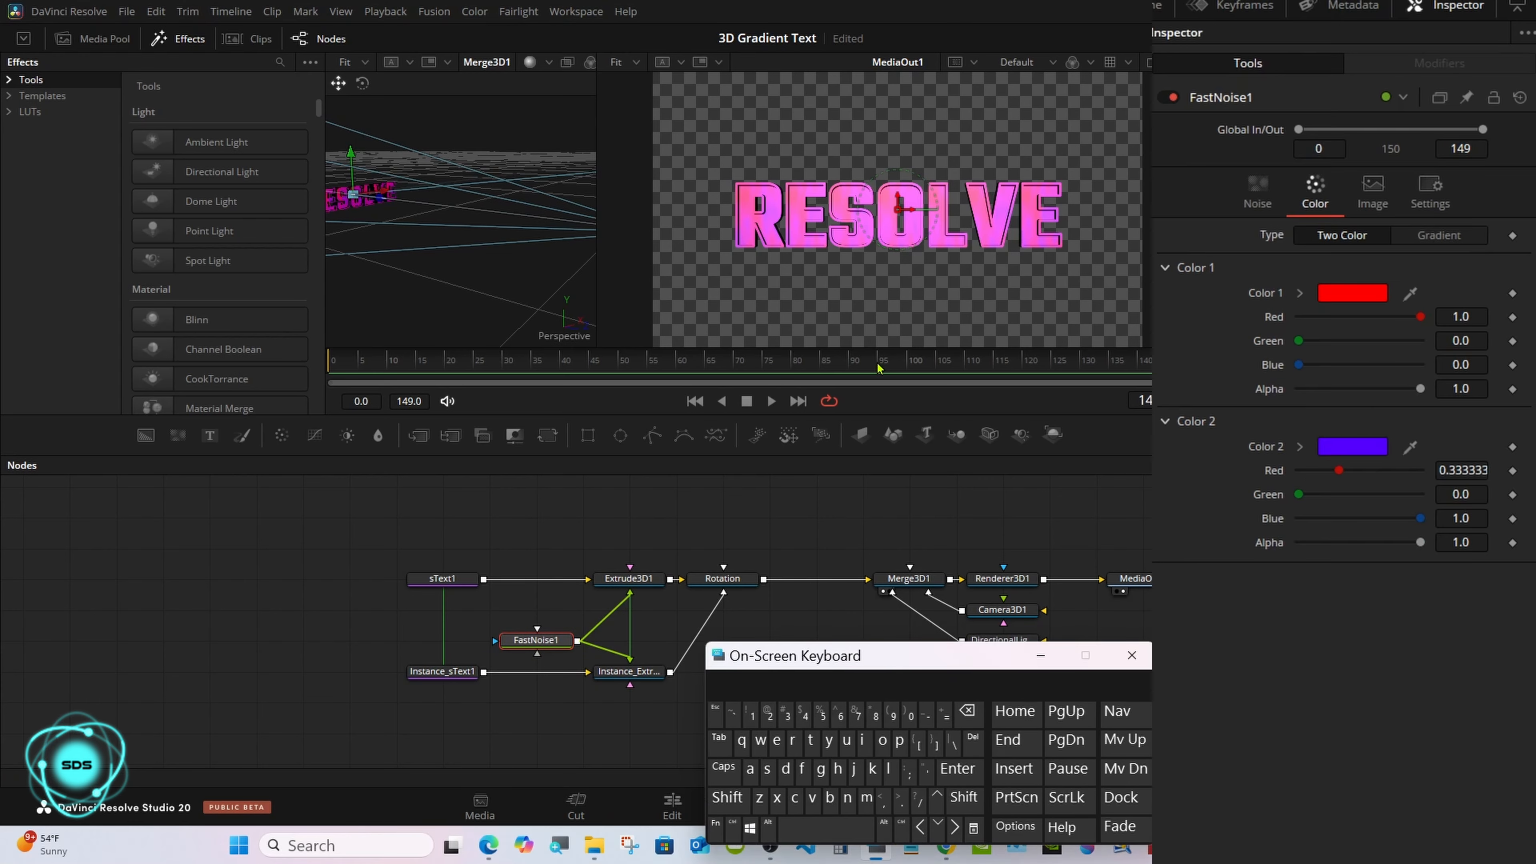
# Step: Set FastNoise1's Seethe Rate to 0.15 so the noise pattern animates over time
pyautogui.click(1257, 199)
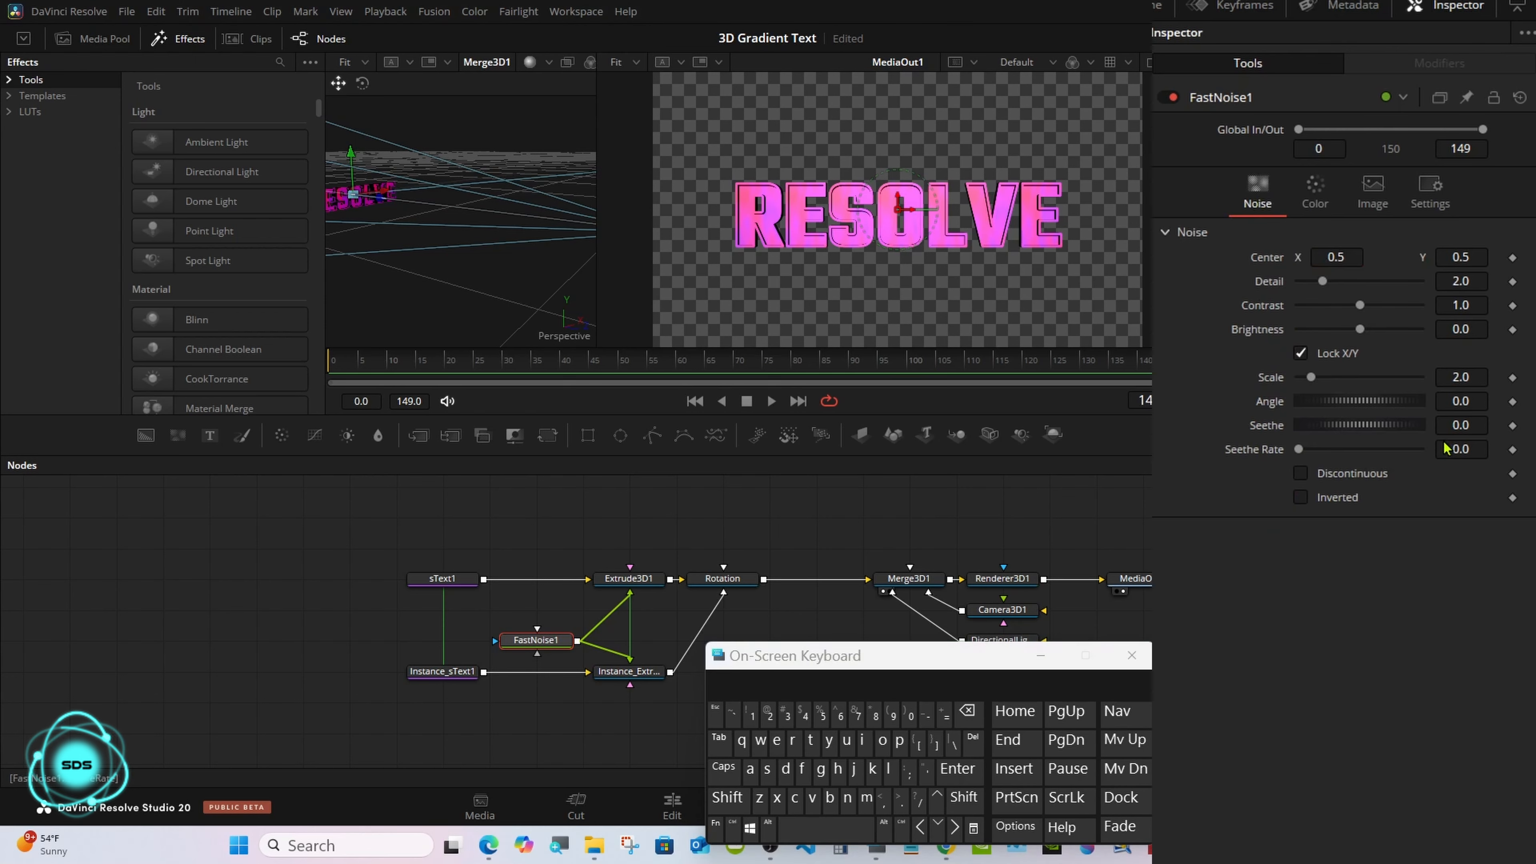
pyautogui.click(1471, 449)
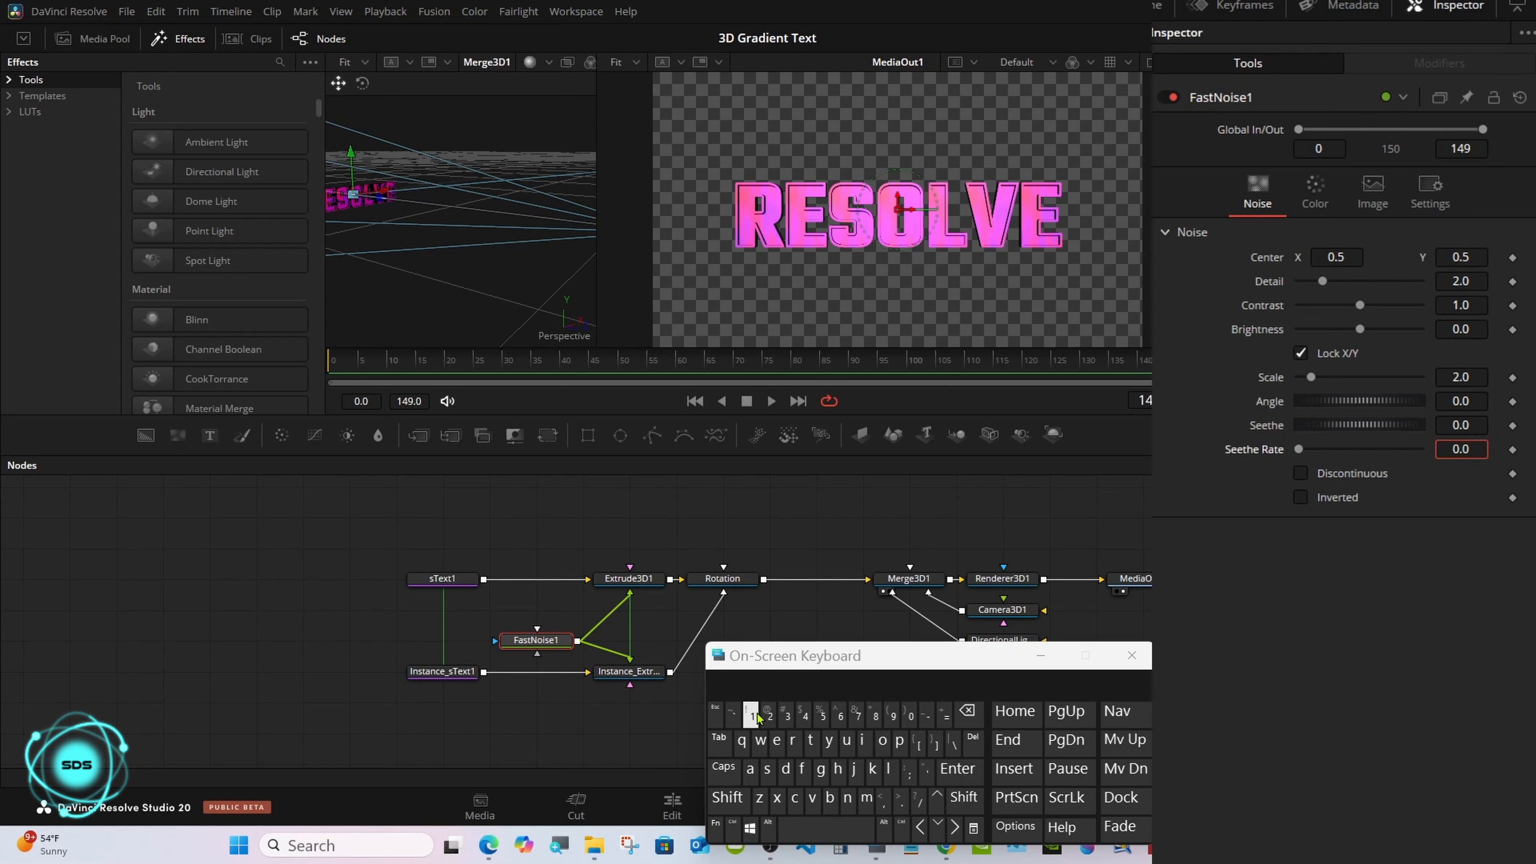
pyautogui.click(967, 712)
pyautogui.click(750, 716)
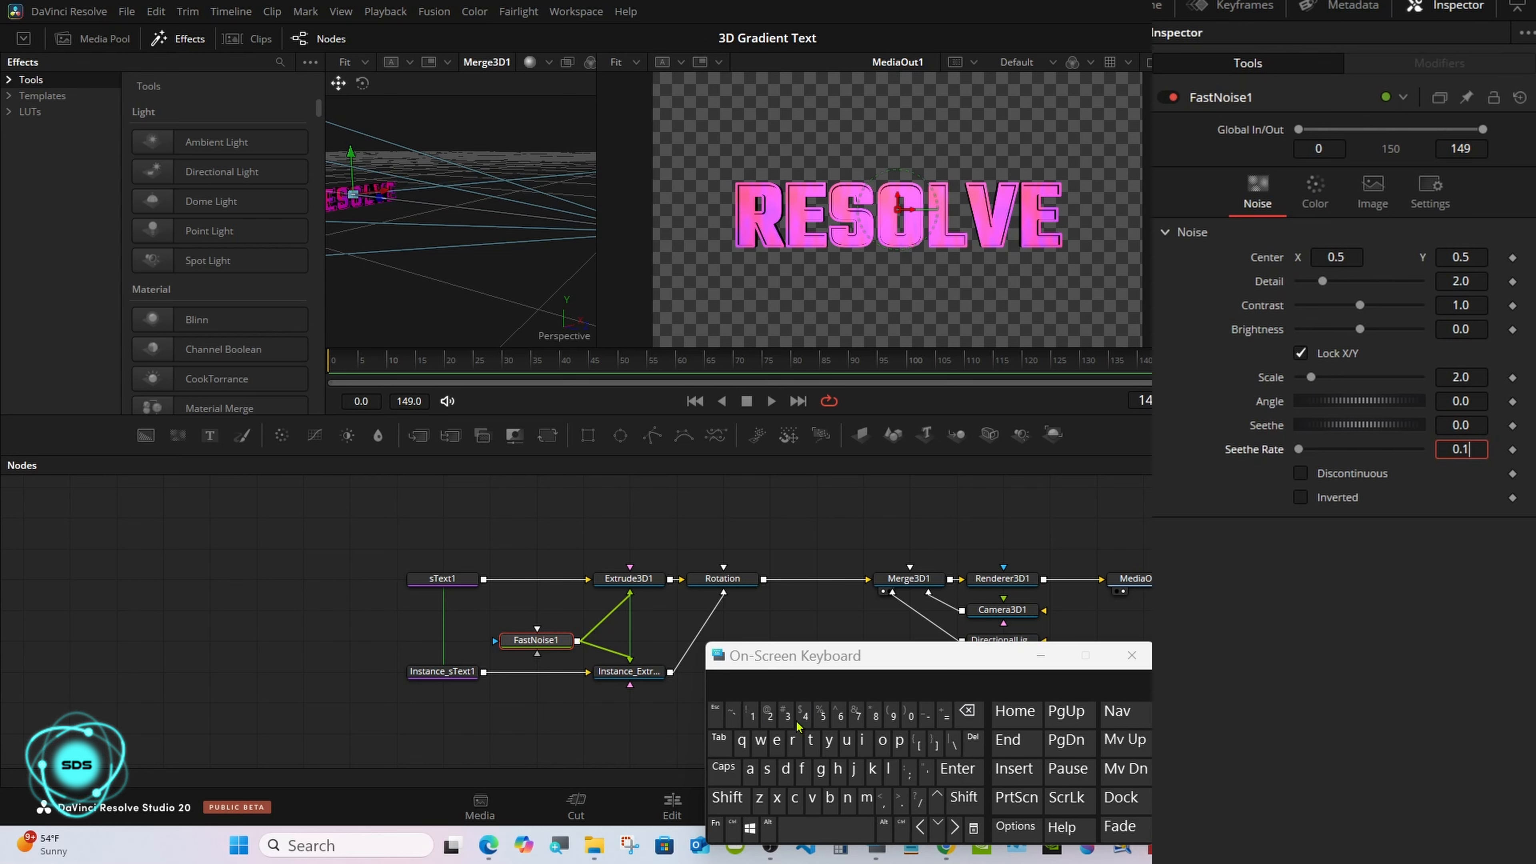
pyautogui.click(957, 768)
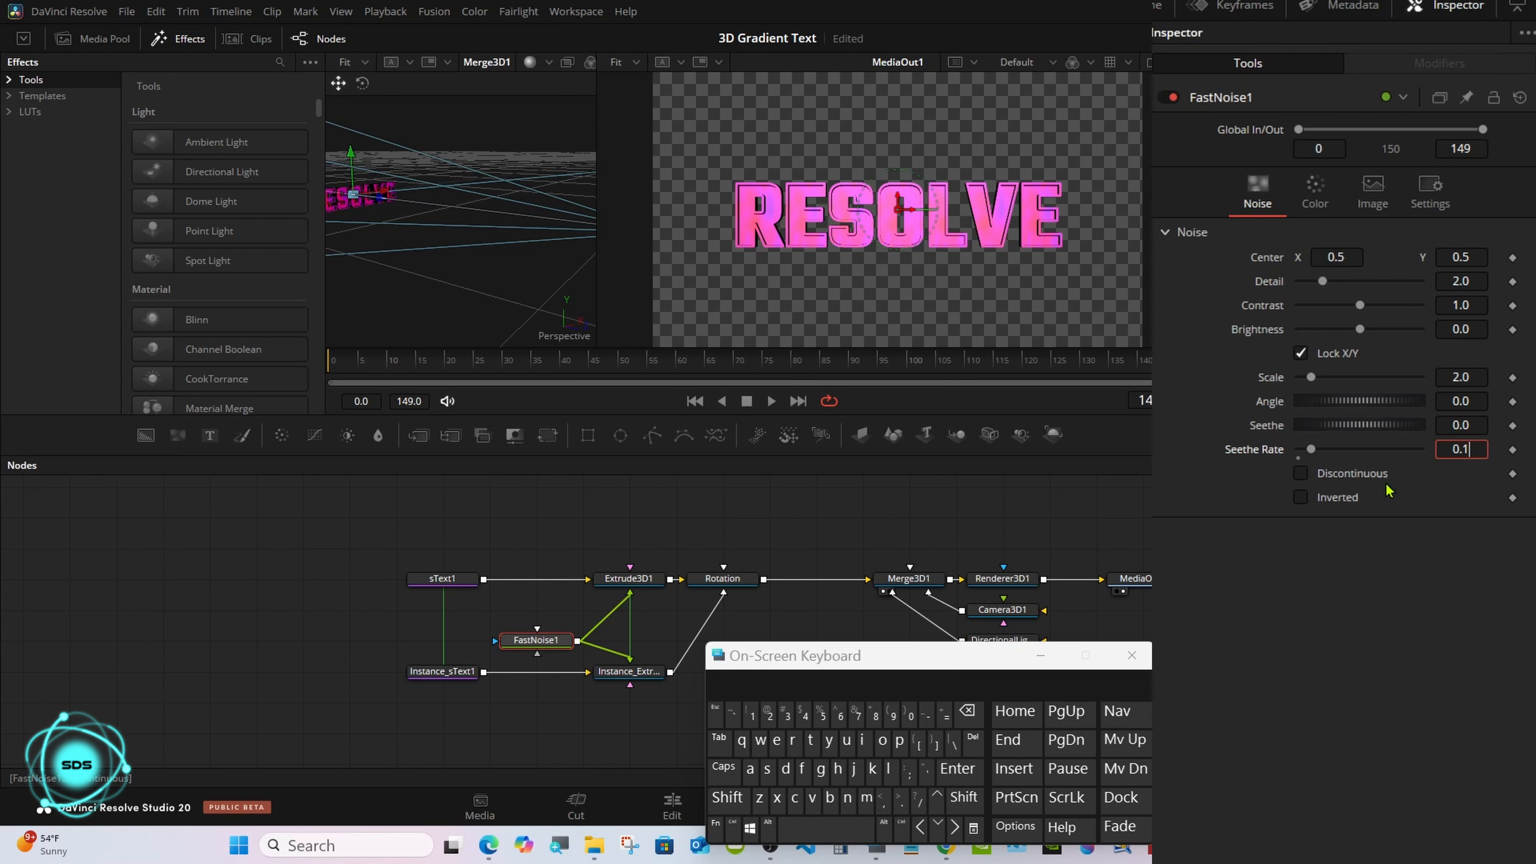
pyautogui.click(821, 715)
pyautogui.click(957, 768)
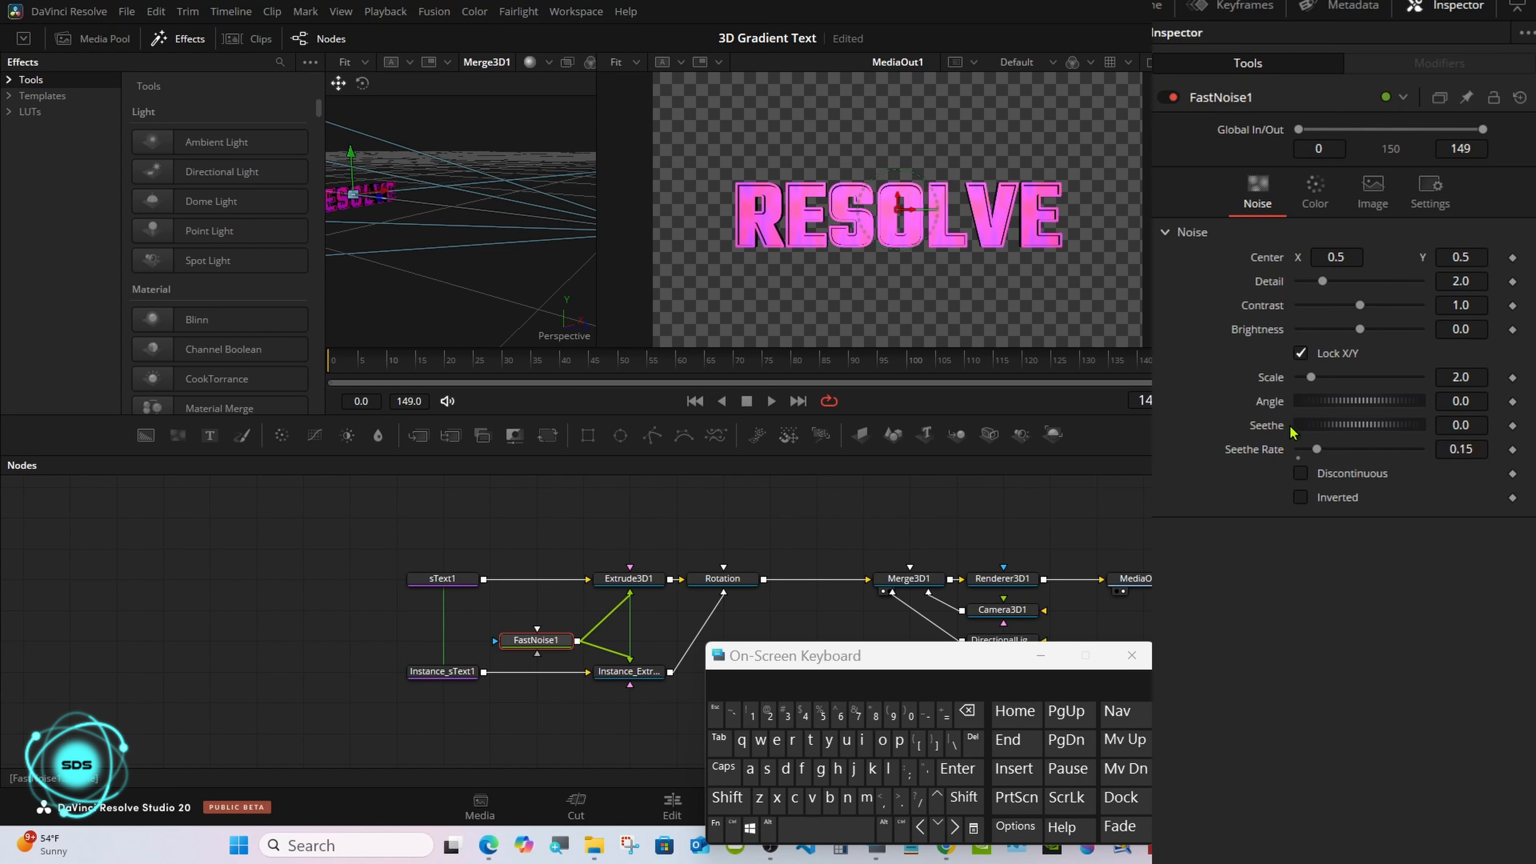
# Step: Set FastNoise1's Contrast to 2.0 and play the animation briefly to preview the noise
pyautogui.click(1474, 298)
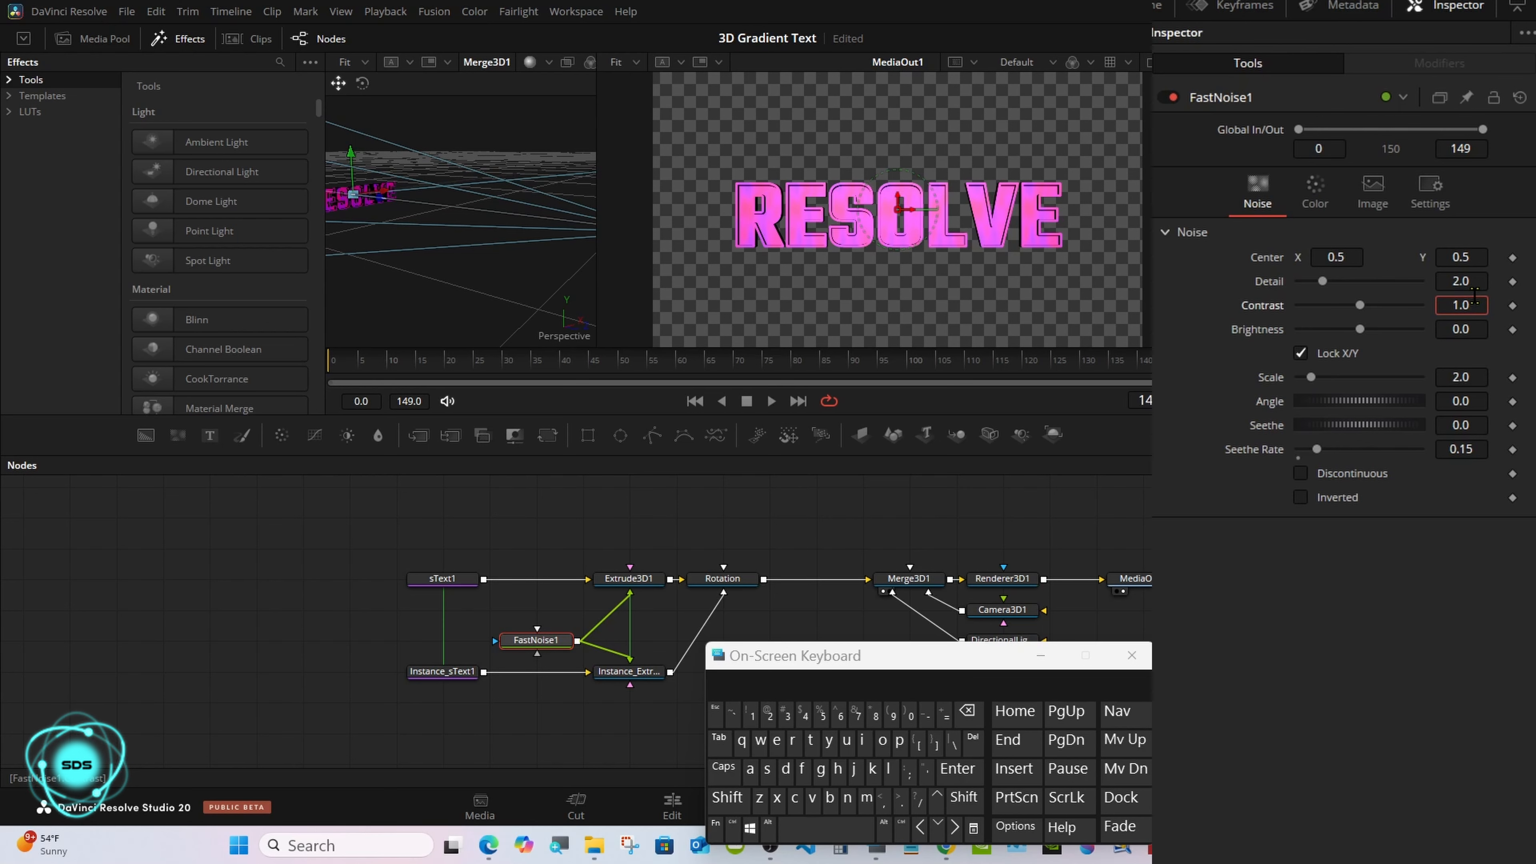
pyautogui.click(968, 712)
pyautogui.click(967, 713)
pyautogui.click(967, 712)
pyautogui.click(769, 715)
pyautogui.click(957, 768)
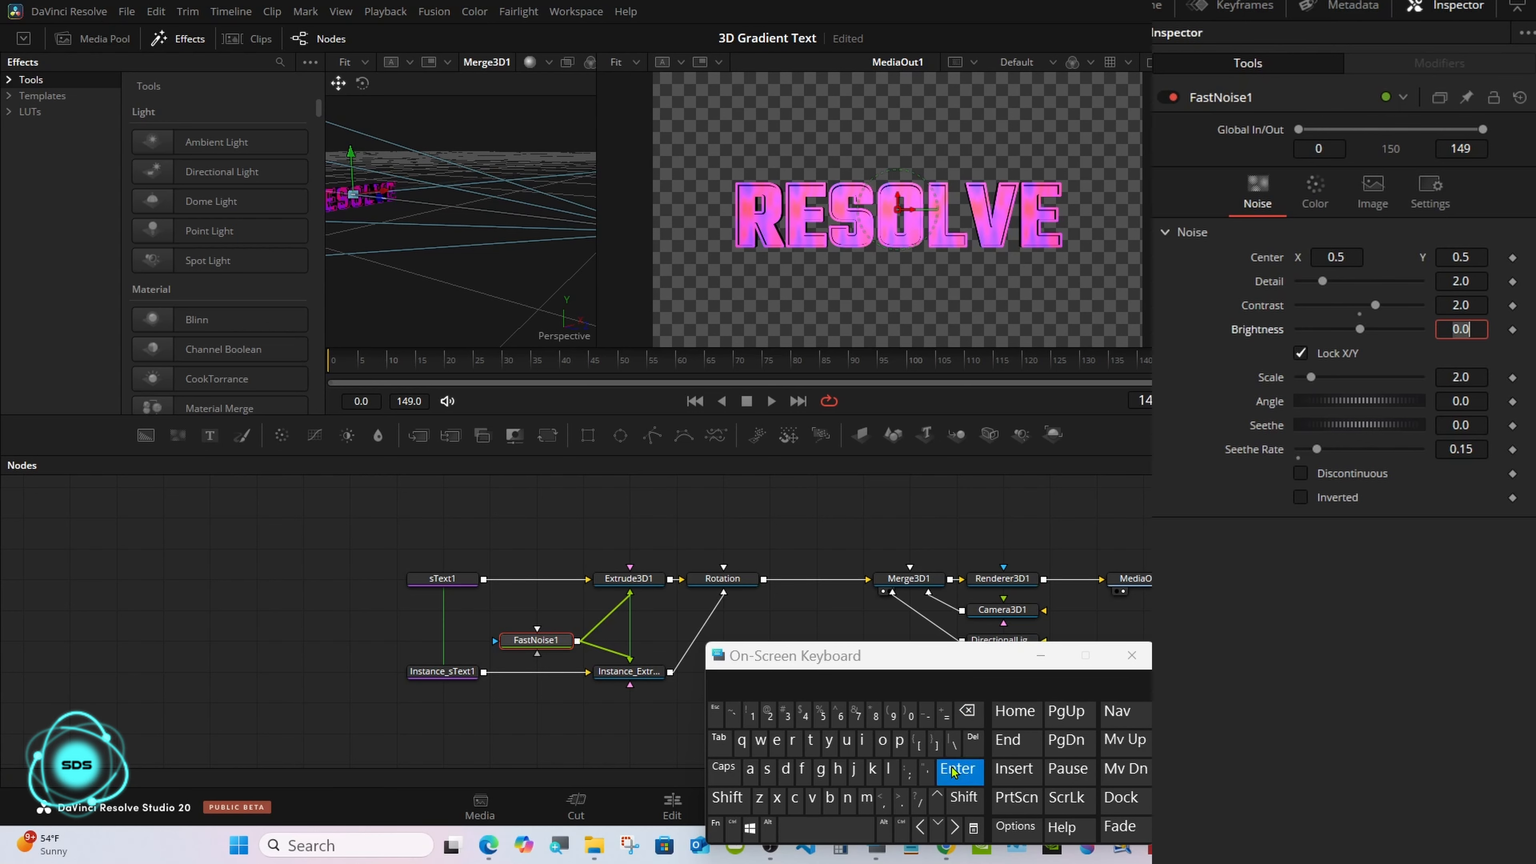
pyautogui.click(770, 407)
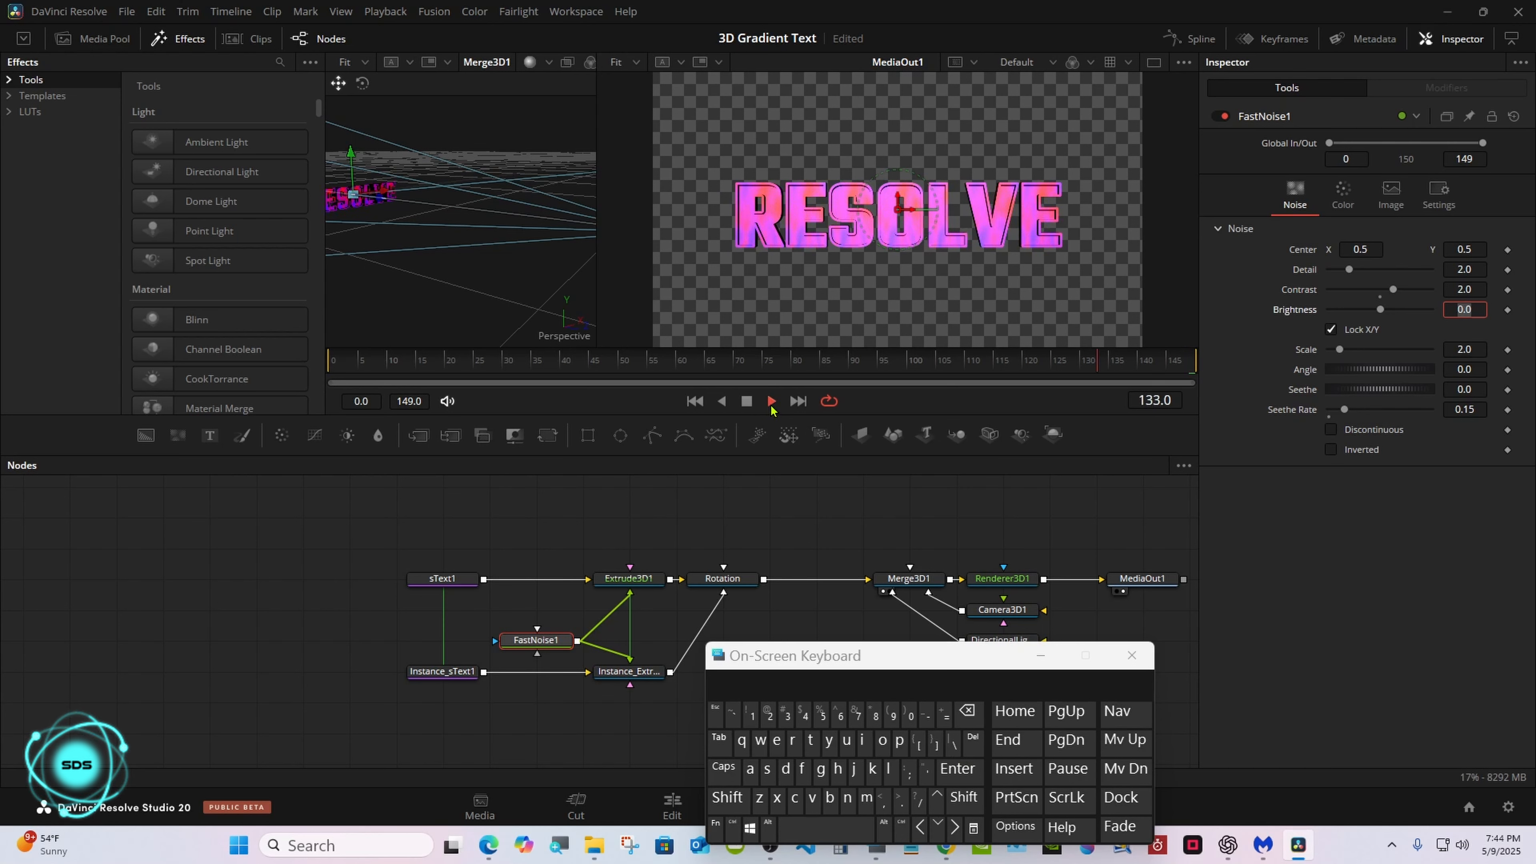
pyautogui.click(746, 401)
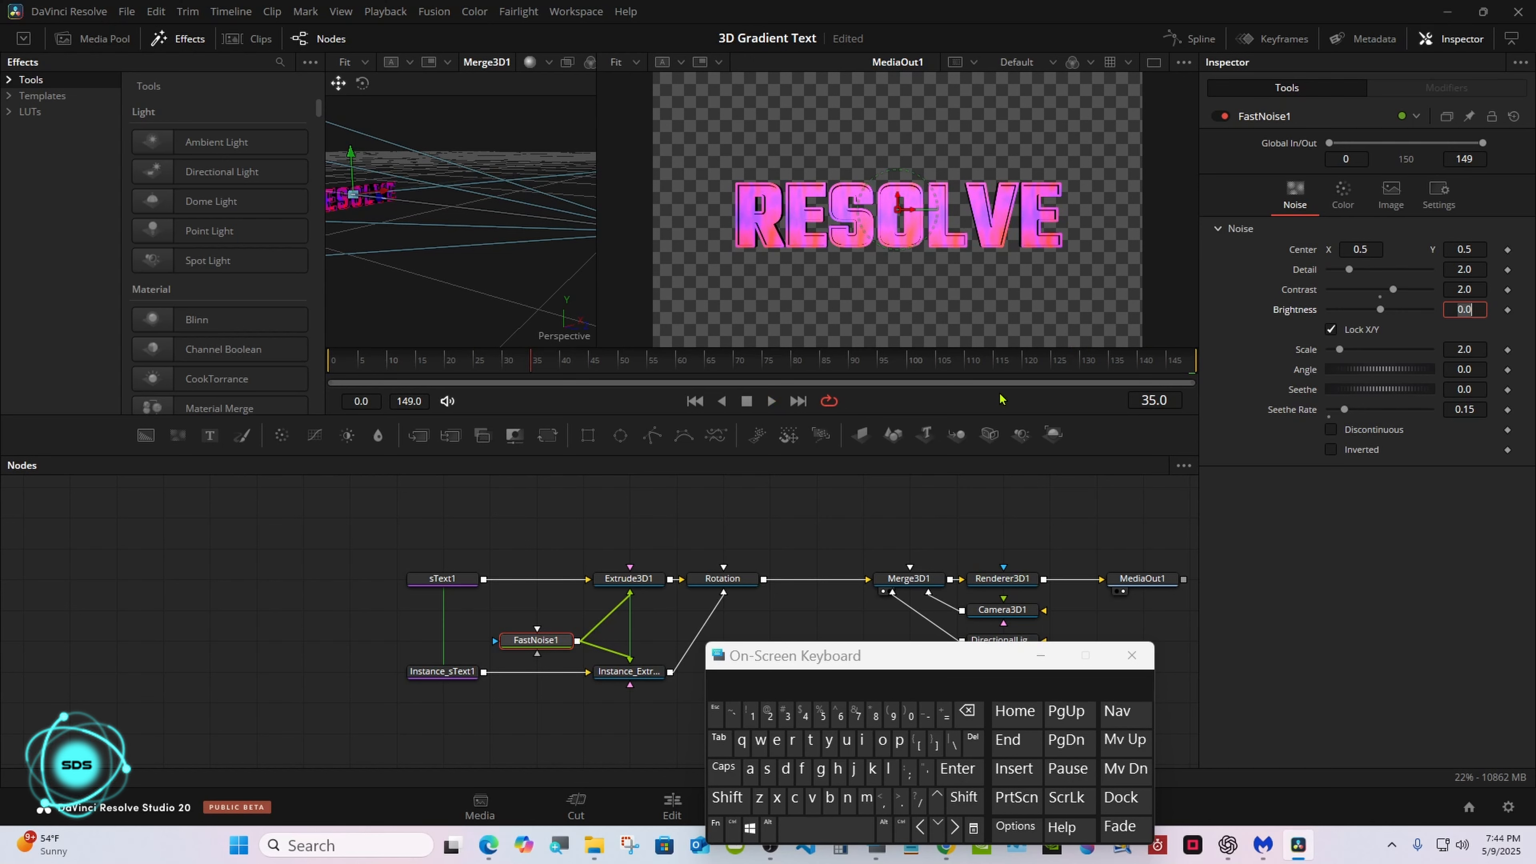
# Step: Change FastNoise1's color type to Gradient and make the gradient's first stop red with Red at 1.0
pyautogui.click(1350, 196)
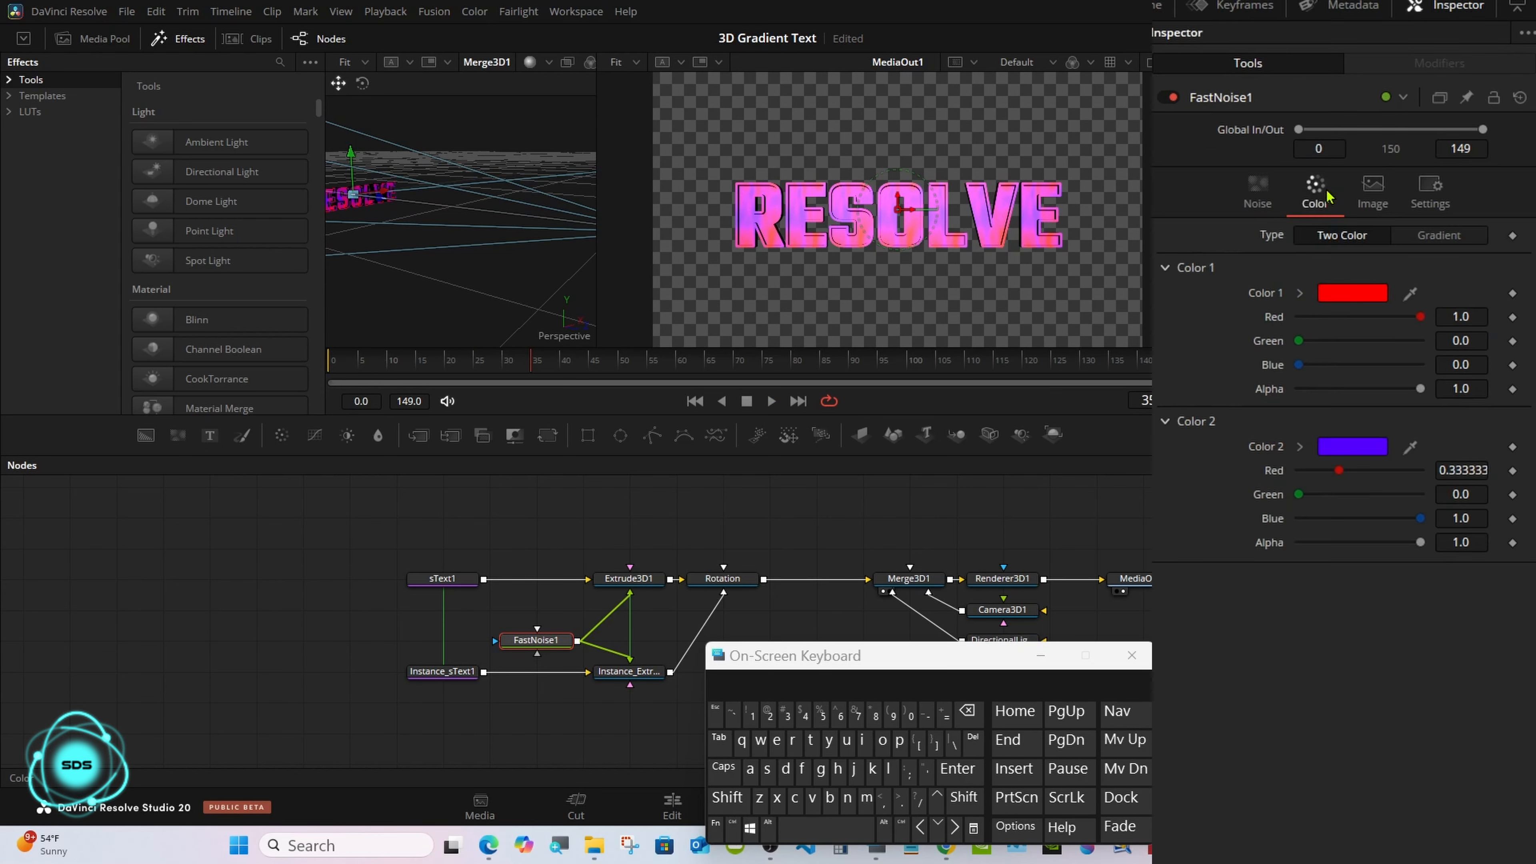
pyautogui.click(1430, 236)
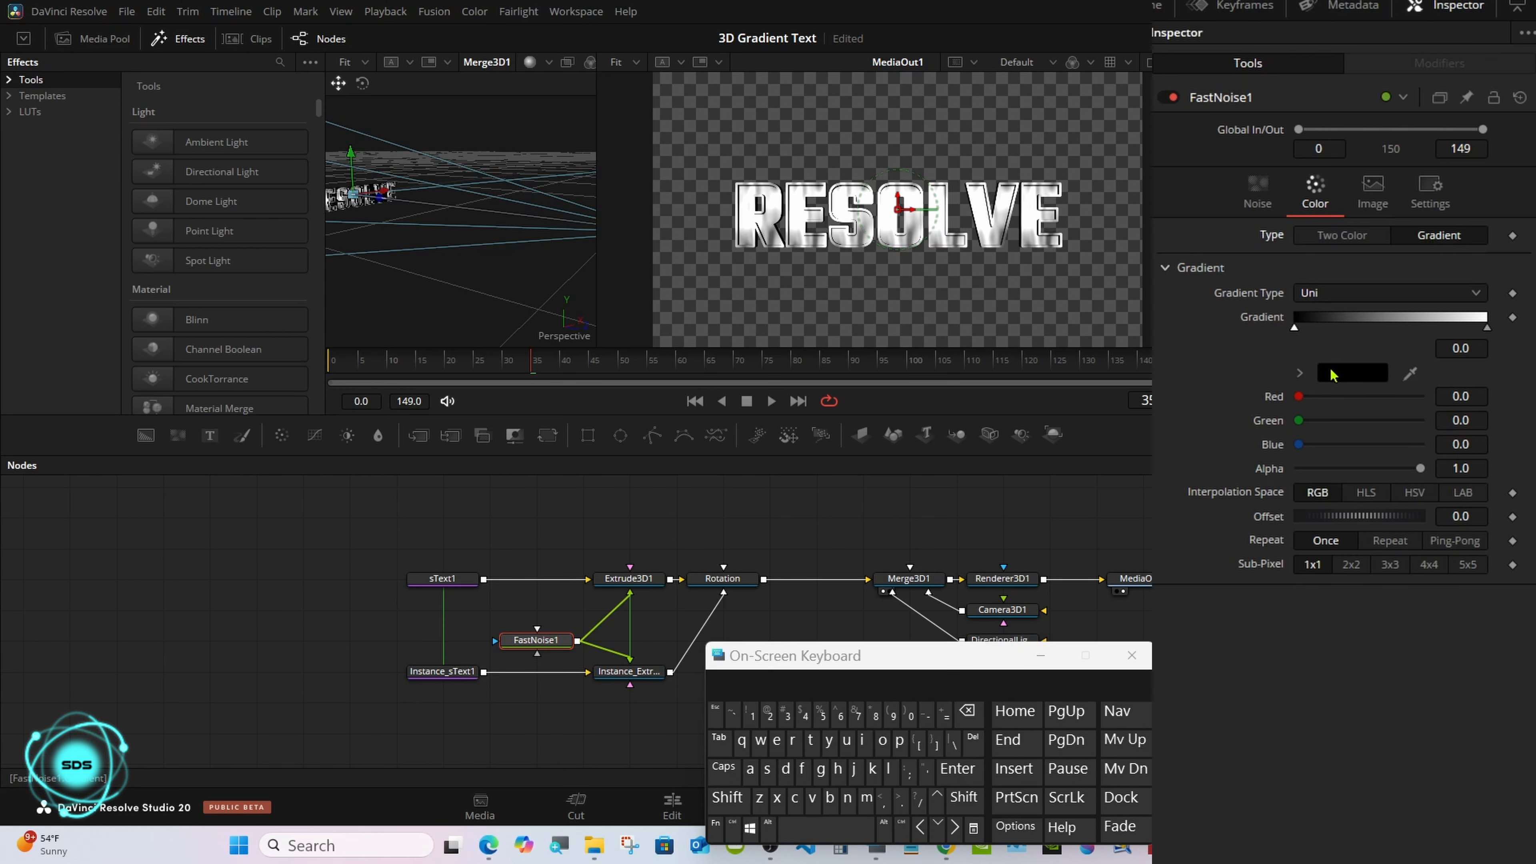
pyautogui.moveTo(1300, 396); pyautogui.dragTo(1420, 396)
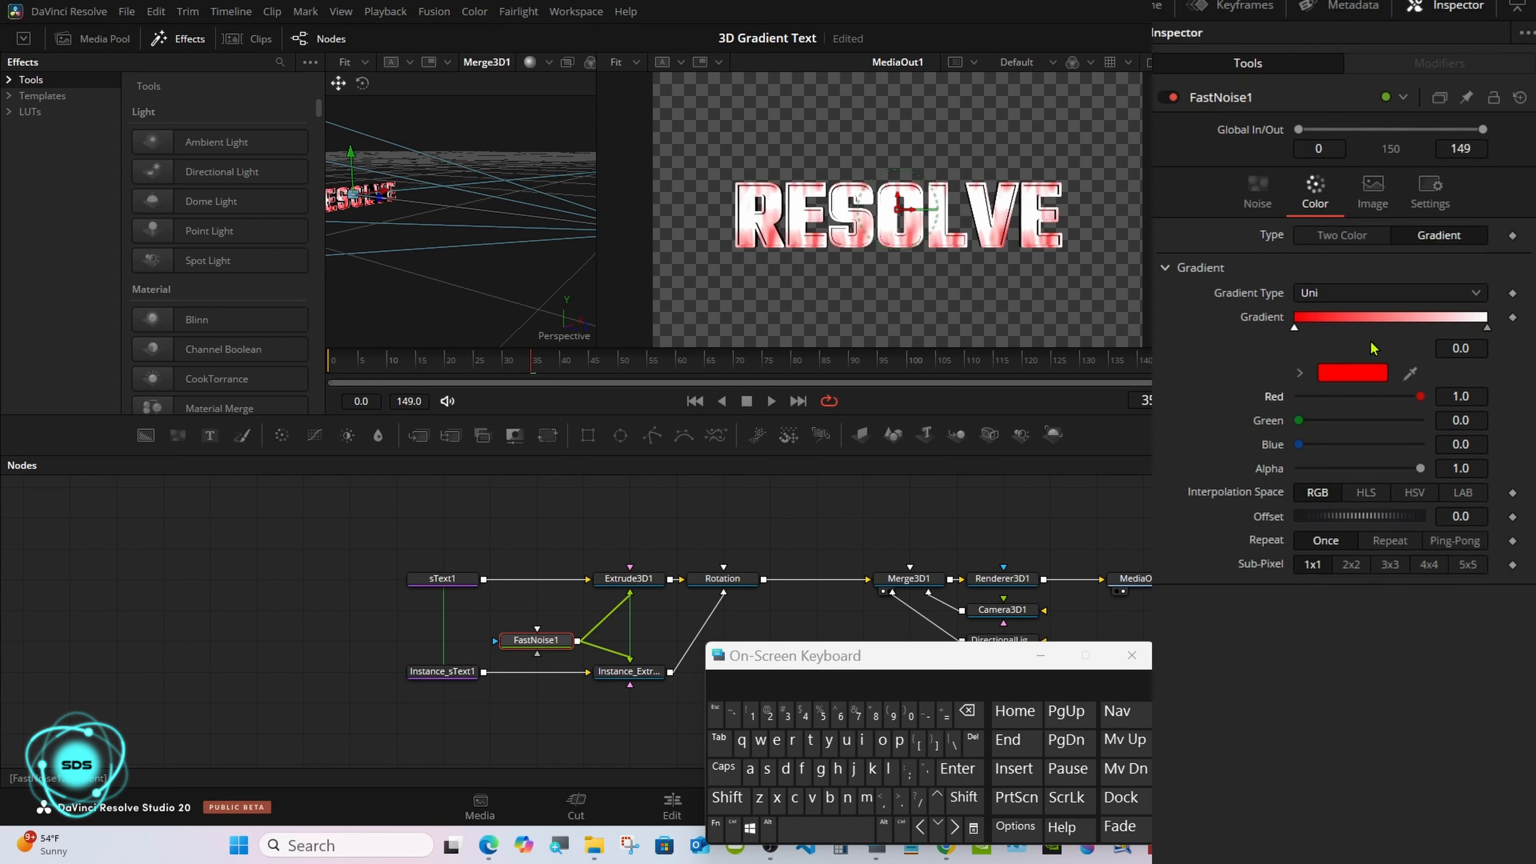
# Step: Add a gradient stop at about 0.3 and color it violet #5500ff
pyautogui.click(1351, 317)
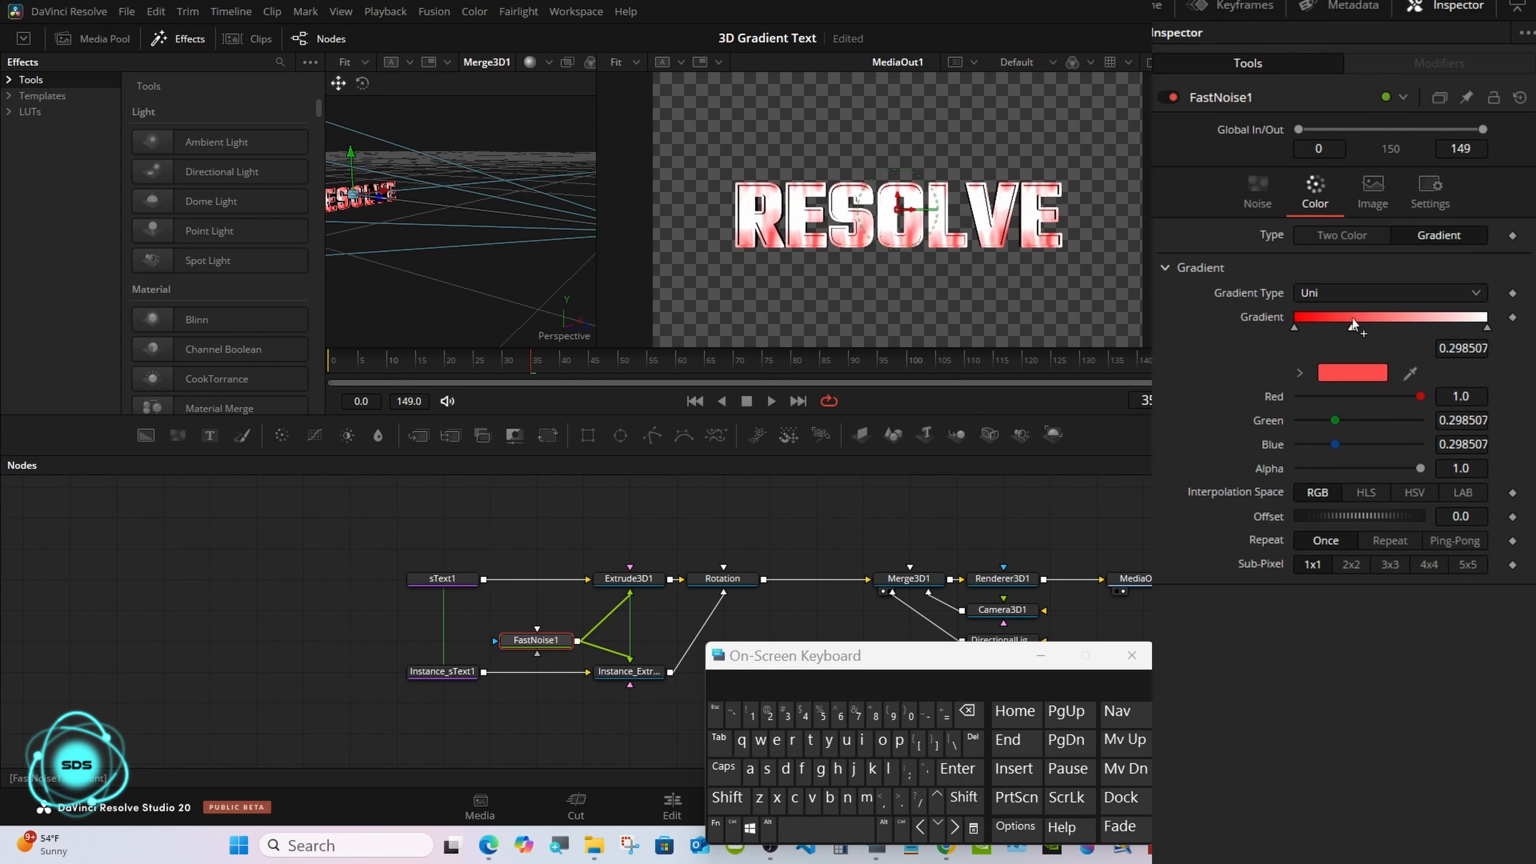
pyautogui.click(1350, 371)
pyautogui.click(579, 386)
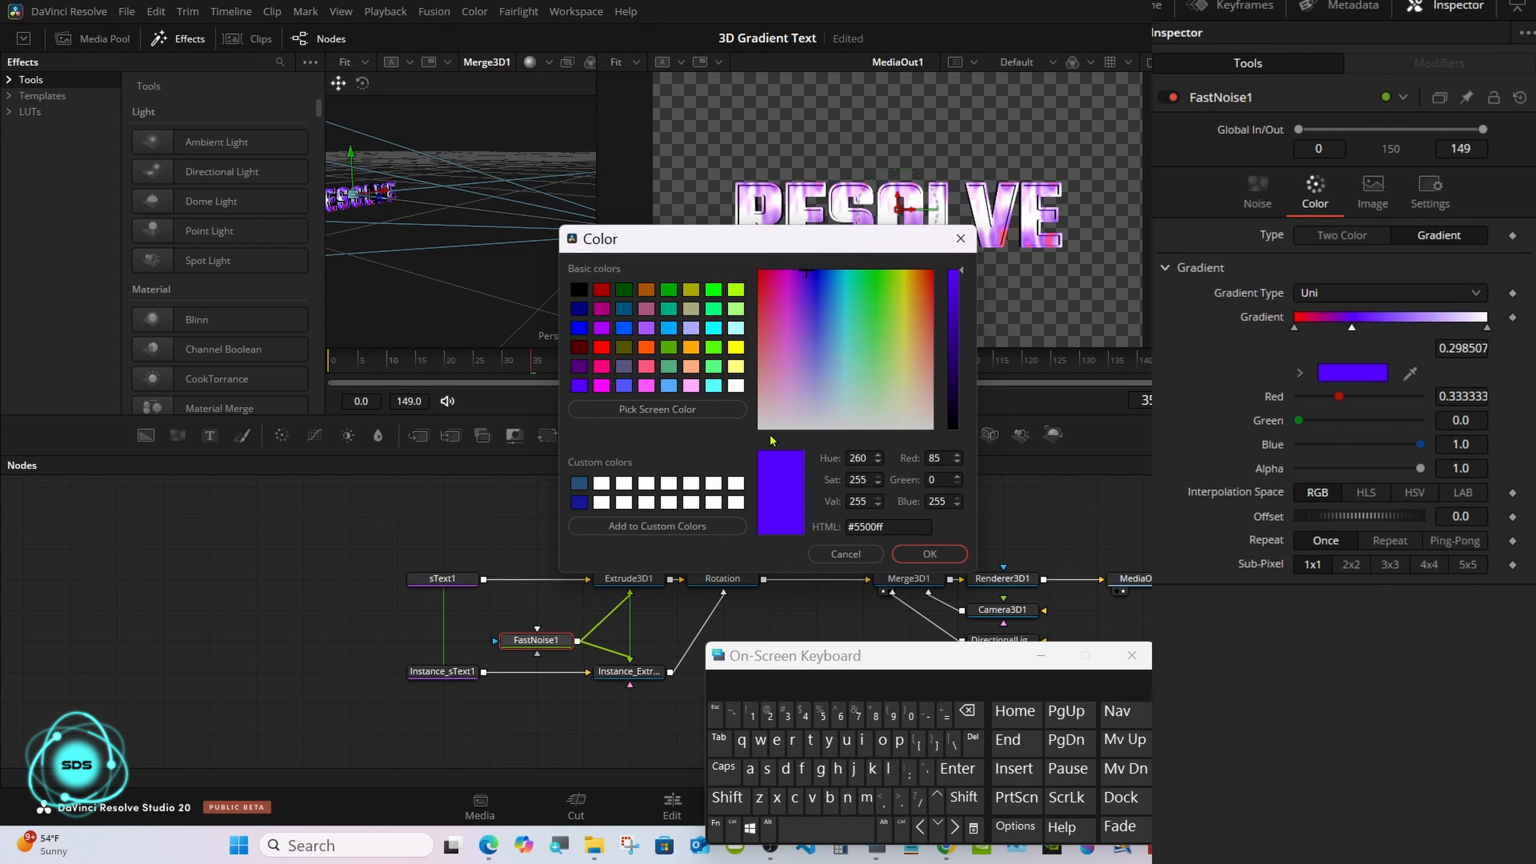
pyautogui.click(912, 561)
# Step: Add another gradient stop at about 0.64 and color it magenta #ff00ff
pyautogui.click(1418, 317)
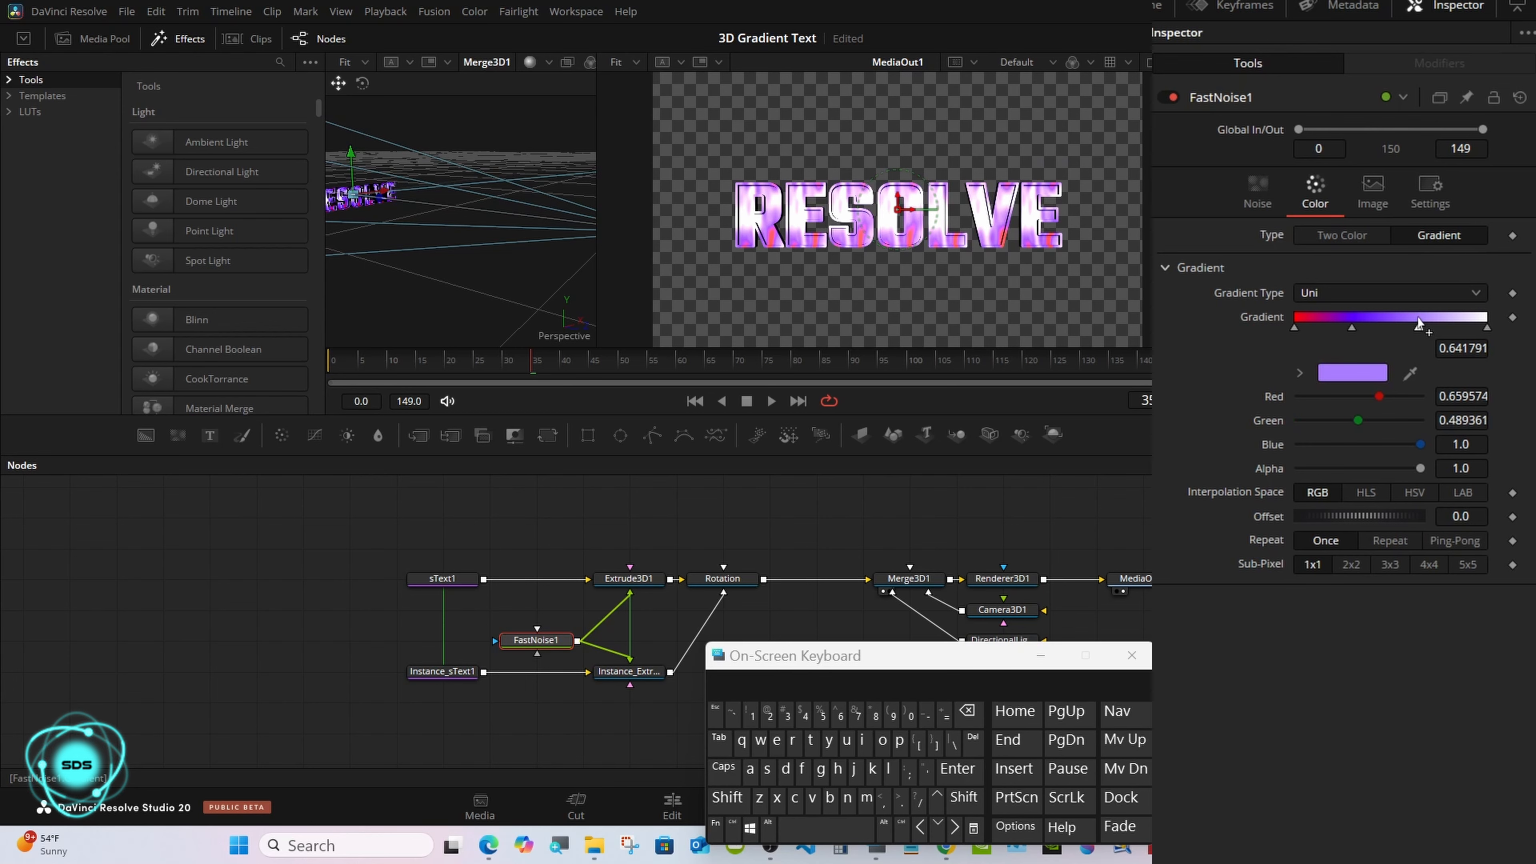
pyautogui.click(1368, 370)
pyautogui.click(601, 386)
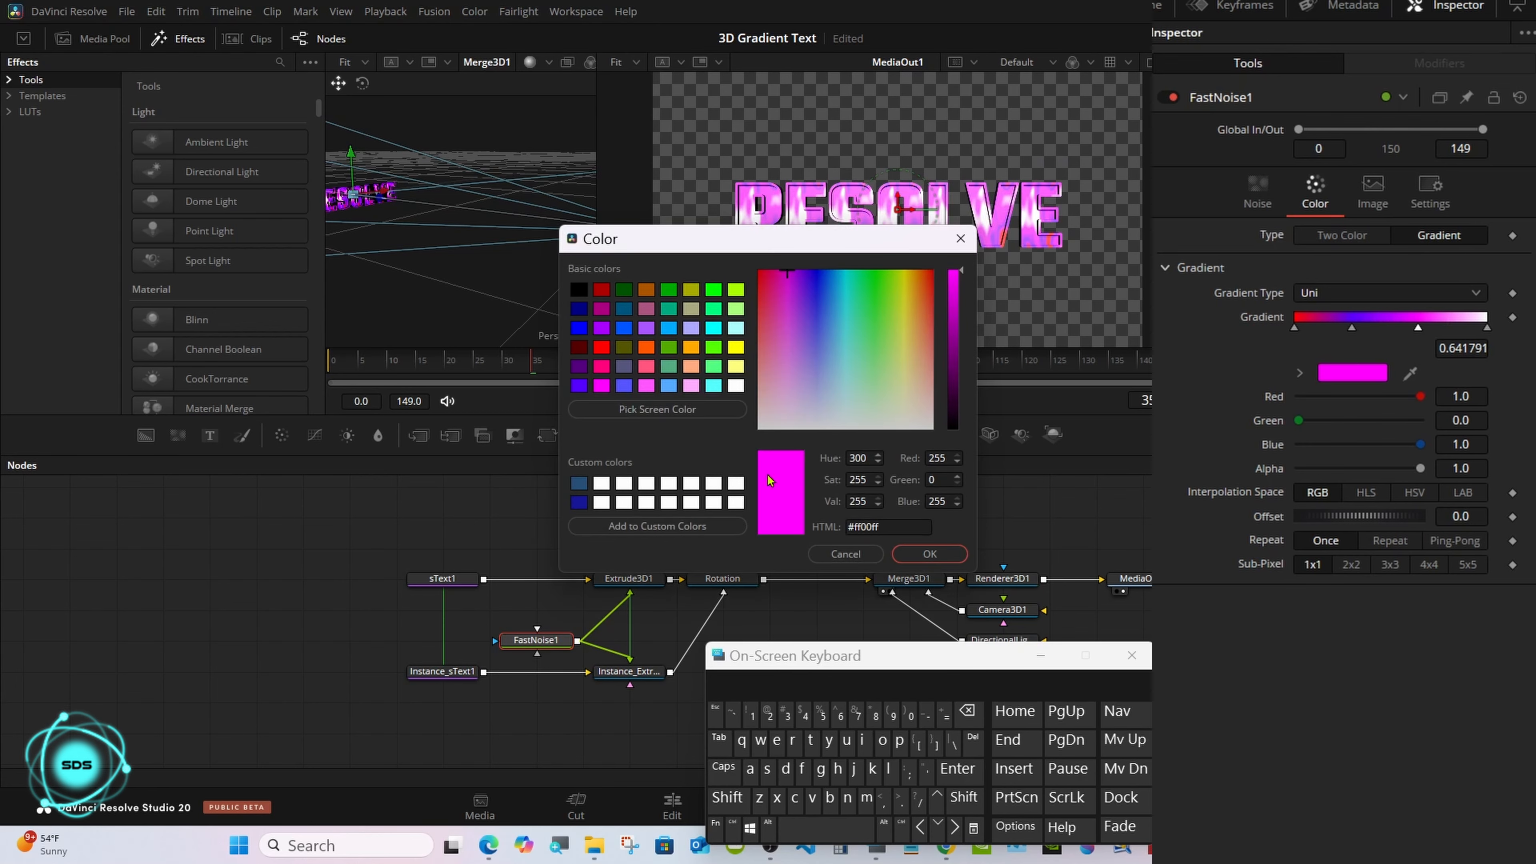
pyautogui.click(929, 554)
# Step: Recolor the gradient's end stop at 1.0 to orange #ffaa00
pyautogui.click(1487, 329)
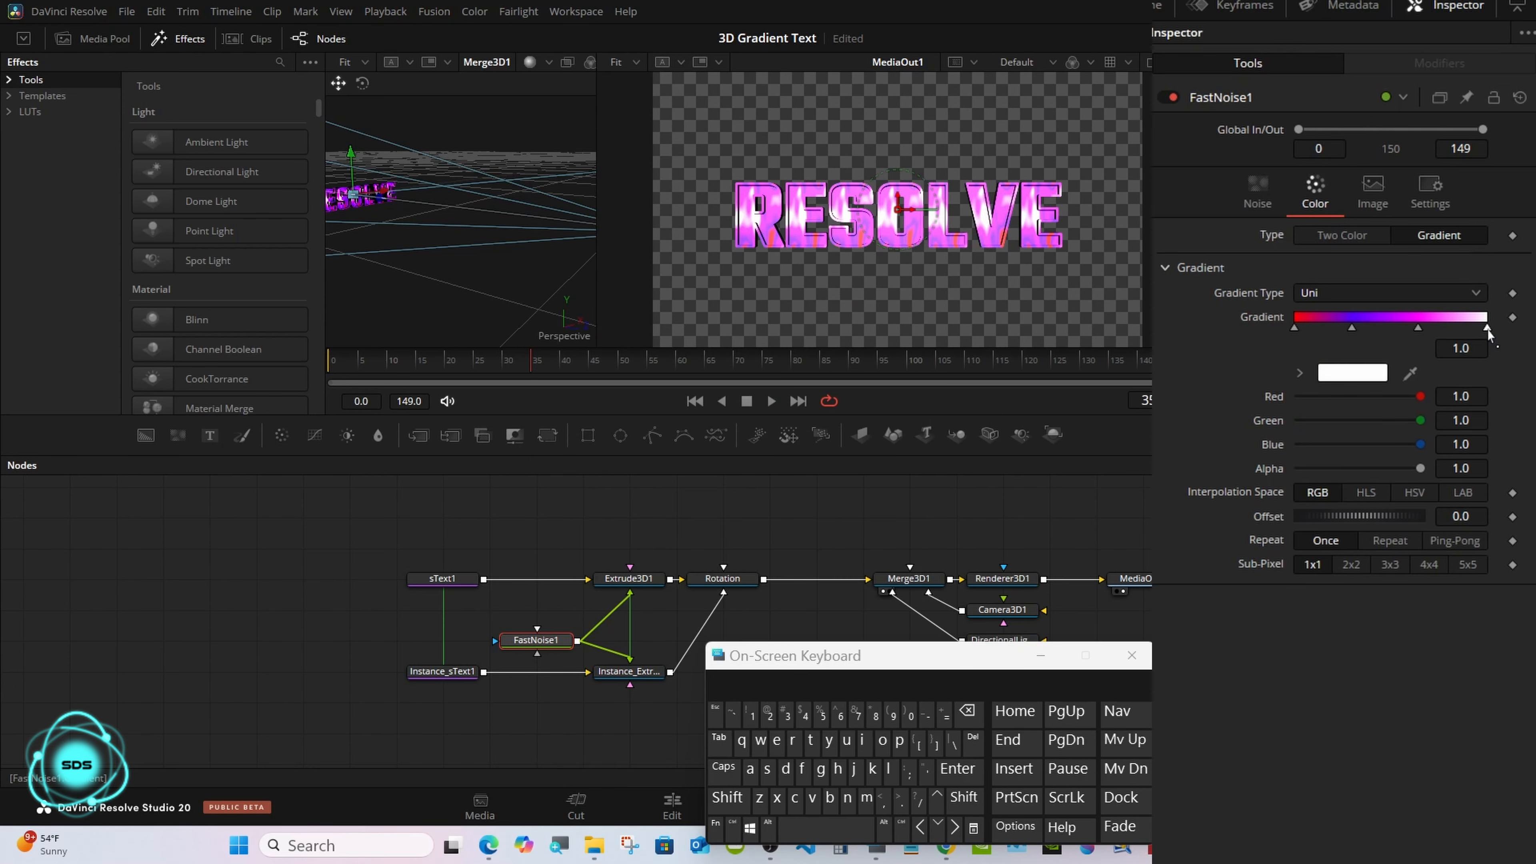
pyautogui.click(1369, 372)
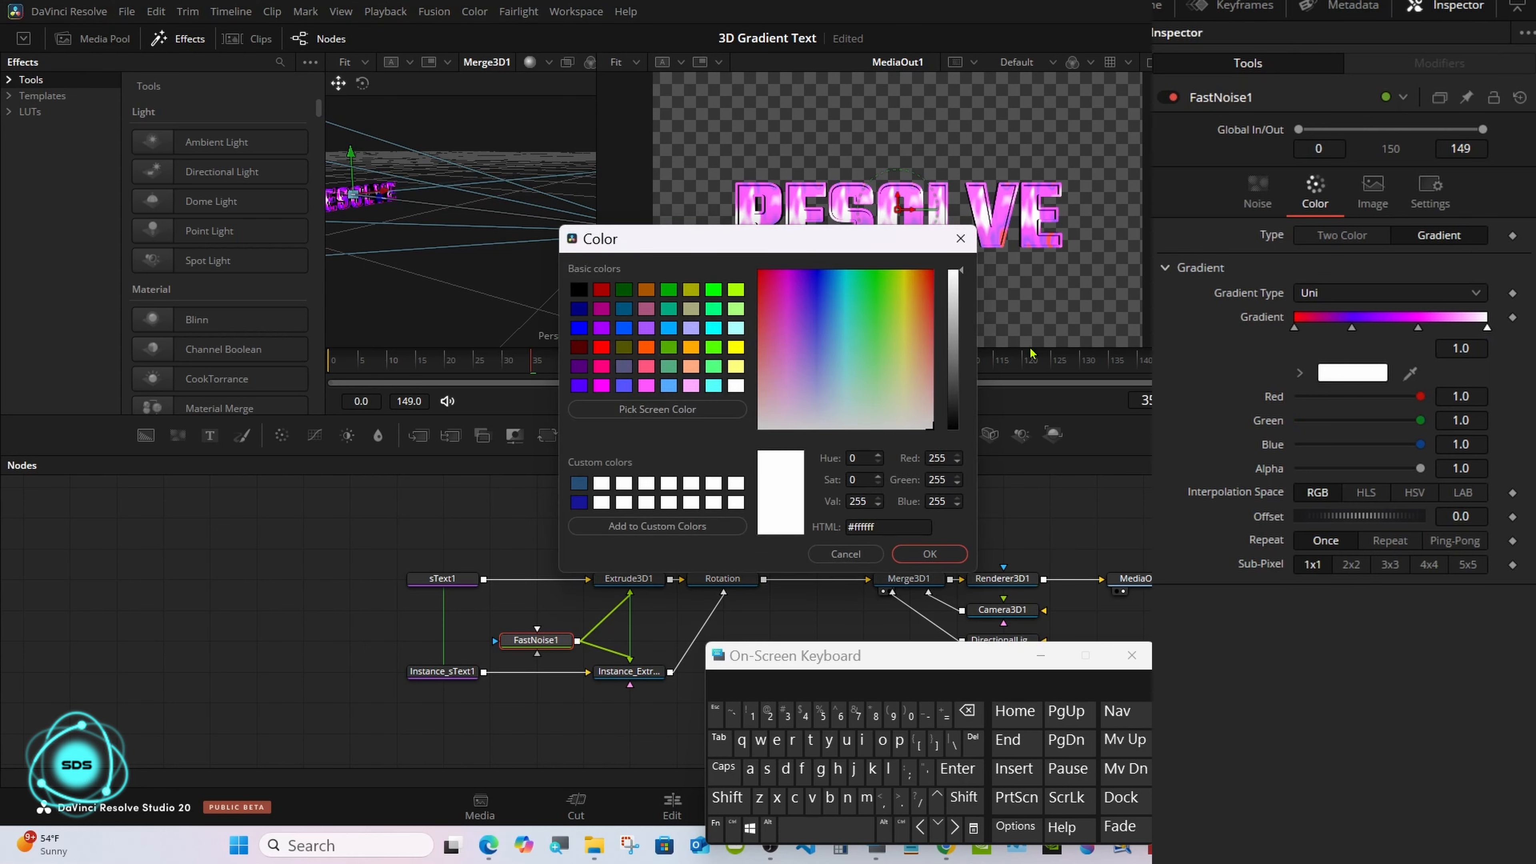
pyautogui.click(690, 347)
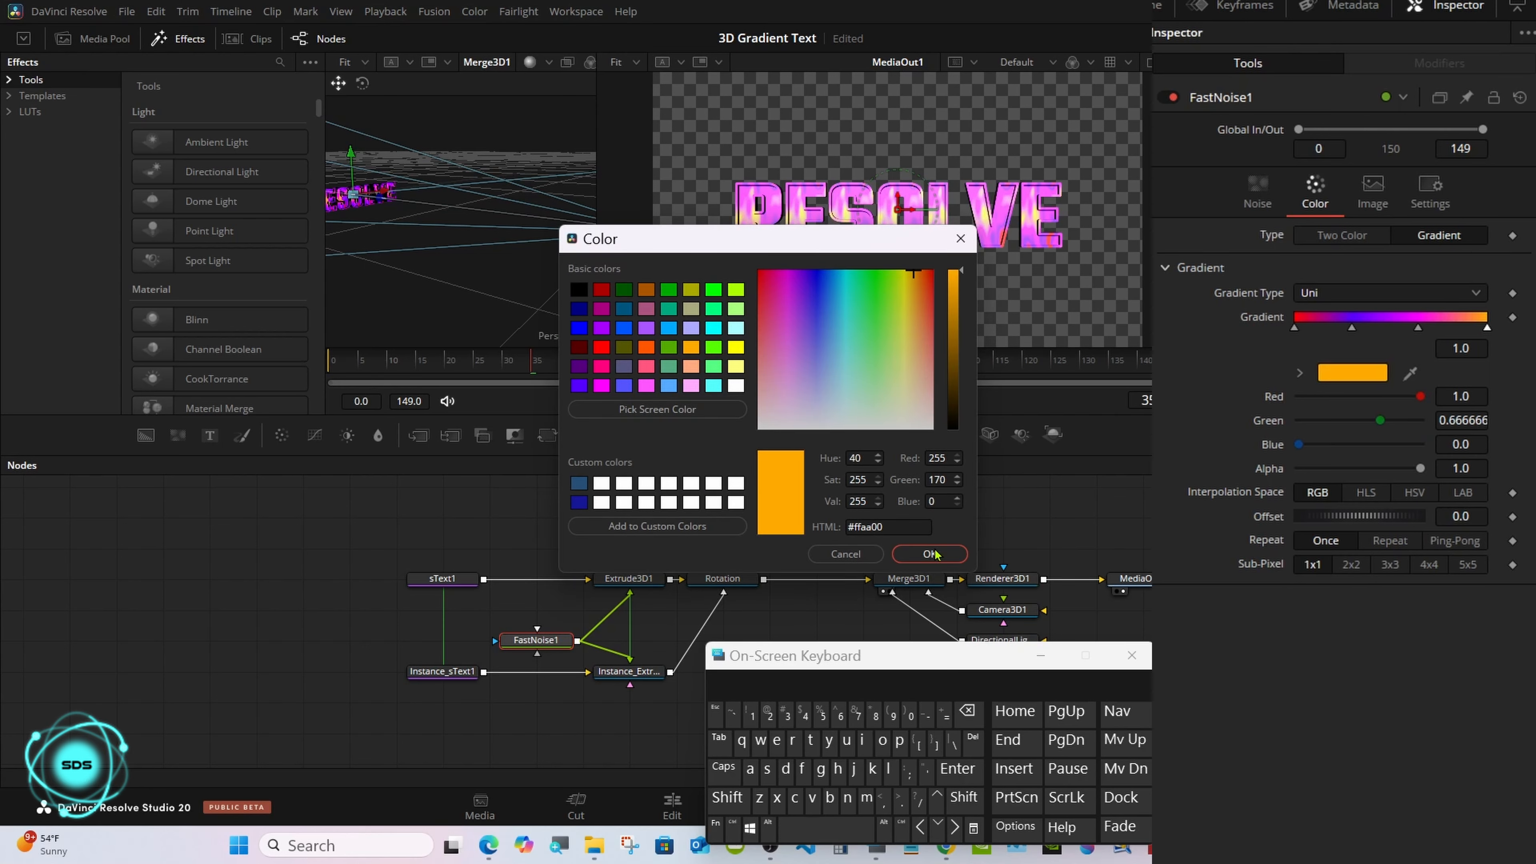
pyautogui.click(929, 554)
# Step: Set the gradient's Repeat mode to Ping-Pong while playing the animation, and stop playback
pyautogui.click(771, 401)
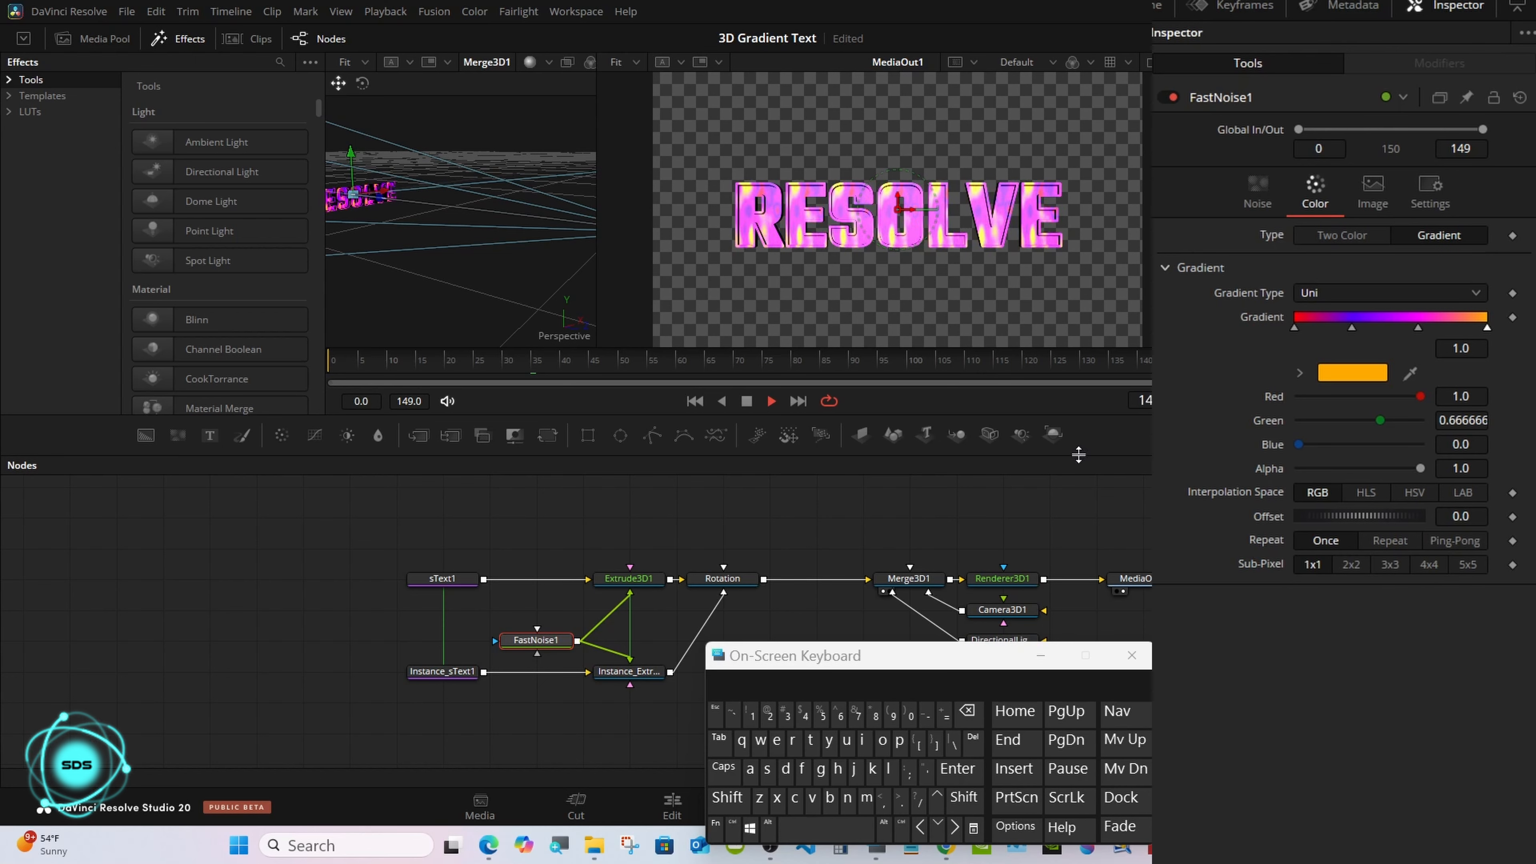
pyautogui.click(1454, 540)
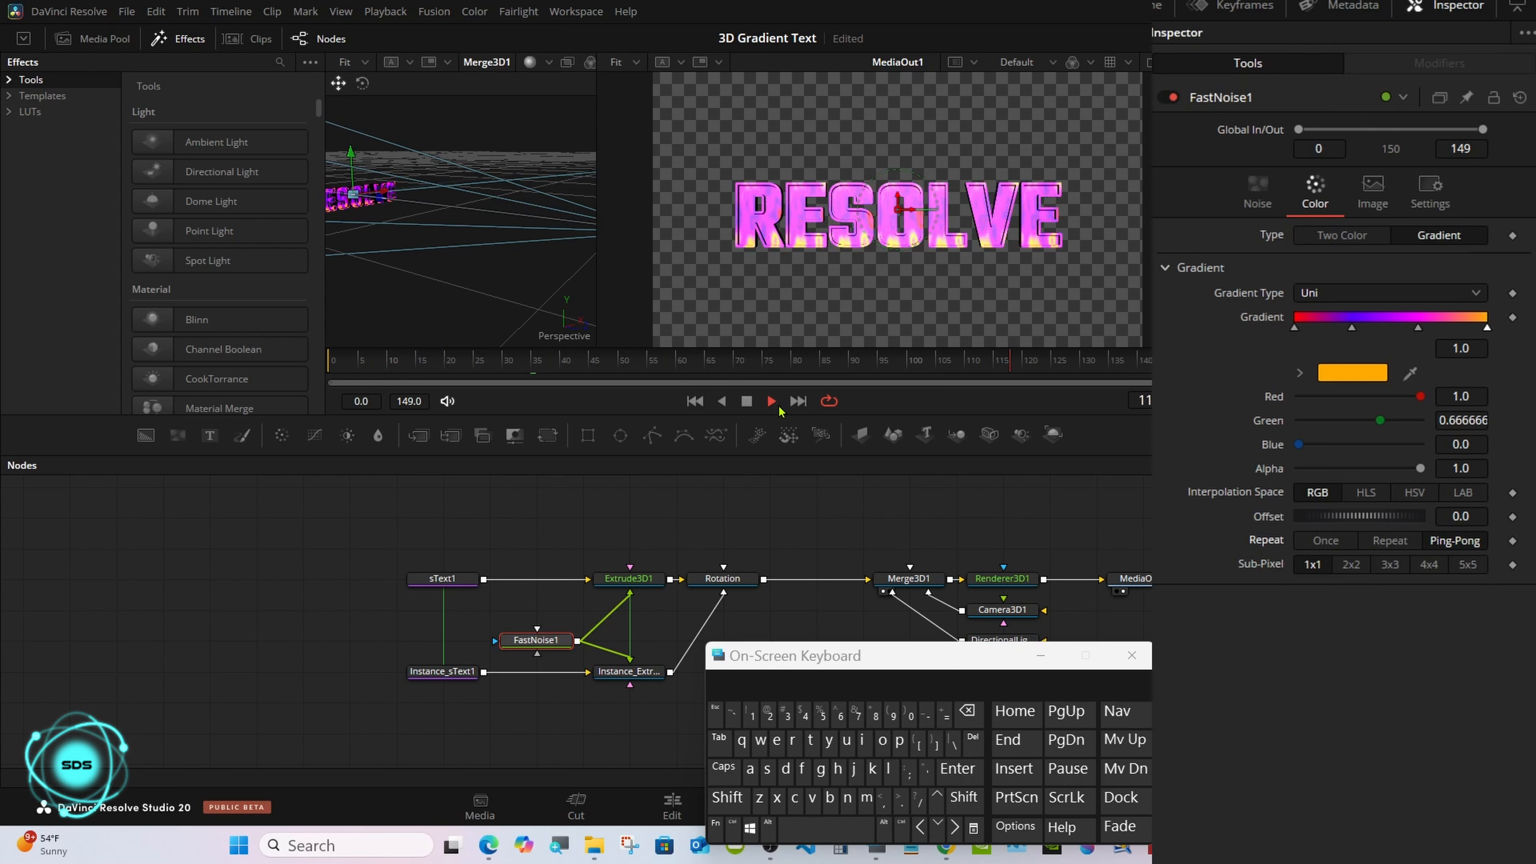
pyautogui.click(747, 401)
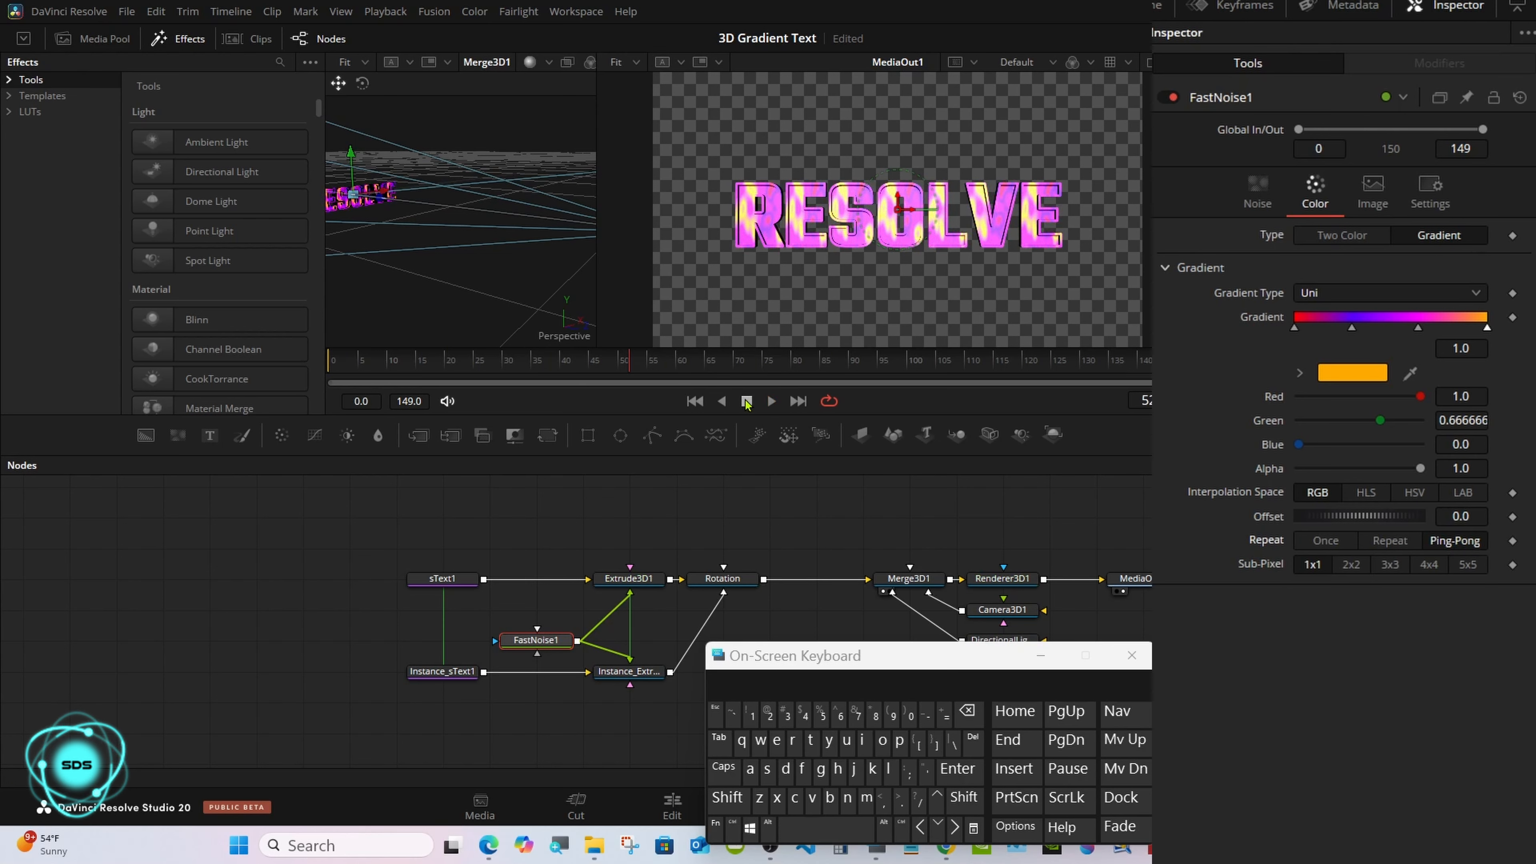
# Step: Try FastNoise1's Discontinuous and Inverted options during playback, and switch both back off
pyautogui.click(1257, 193)
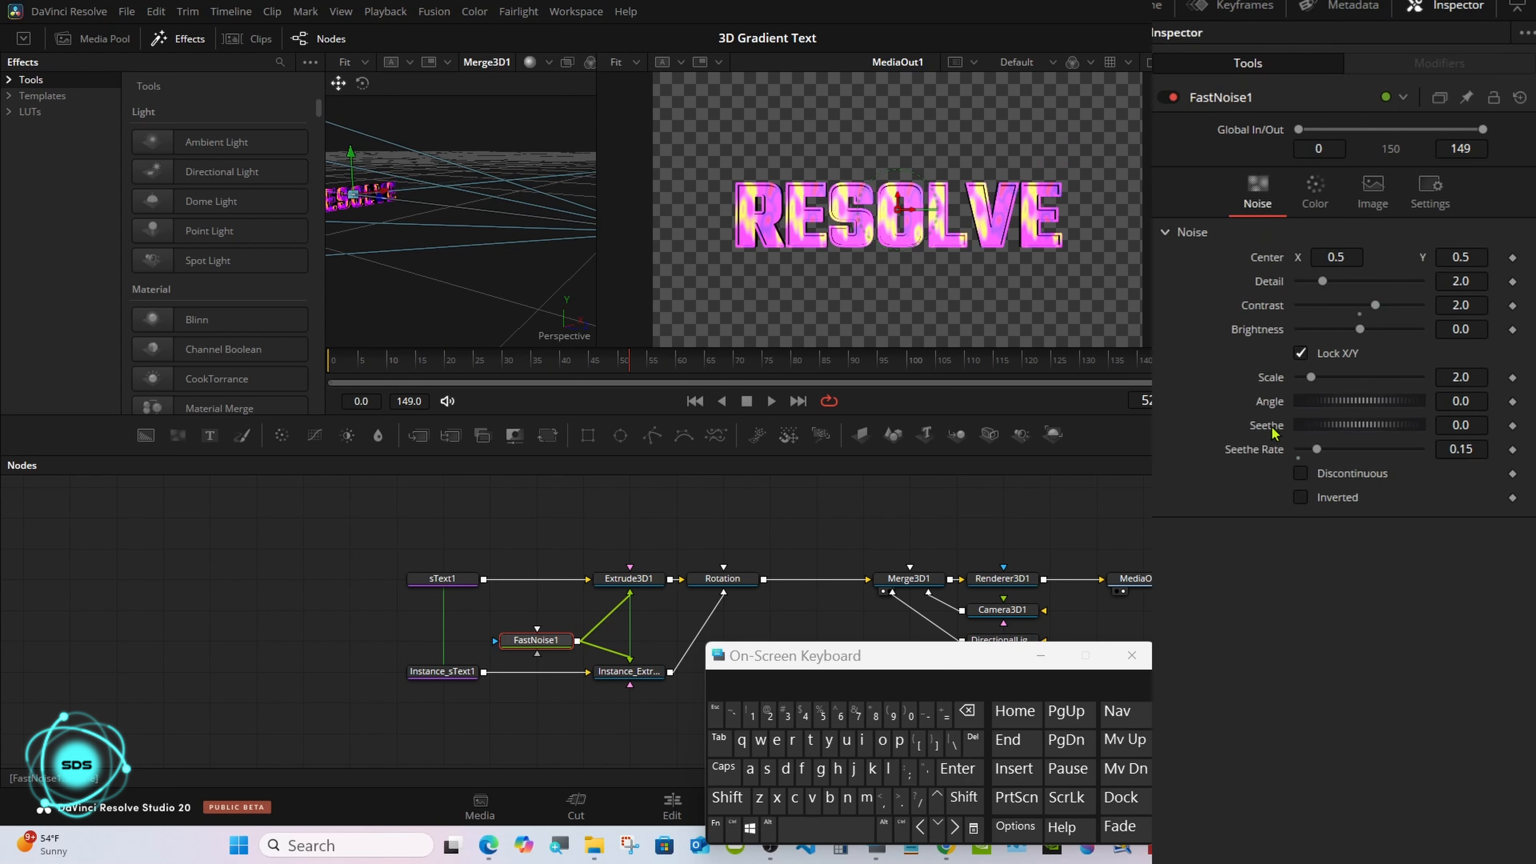
pyautogui.press('space')
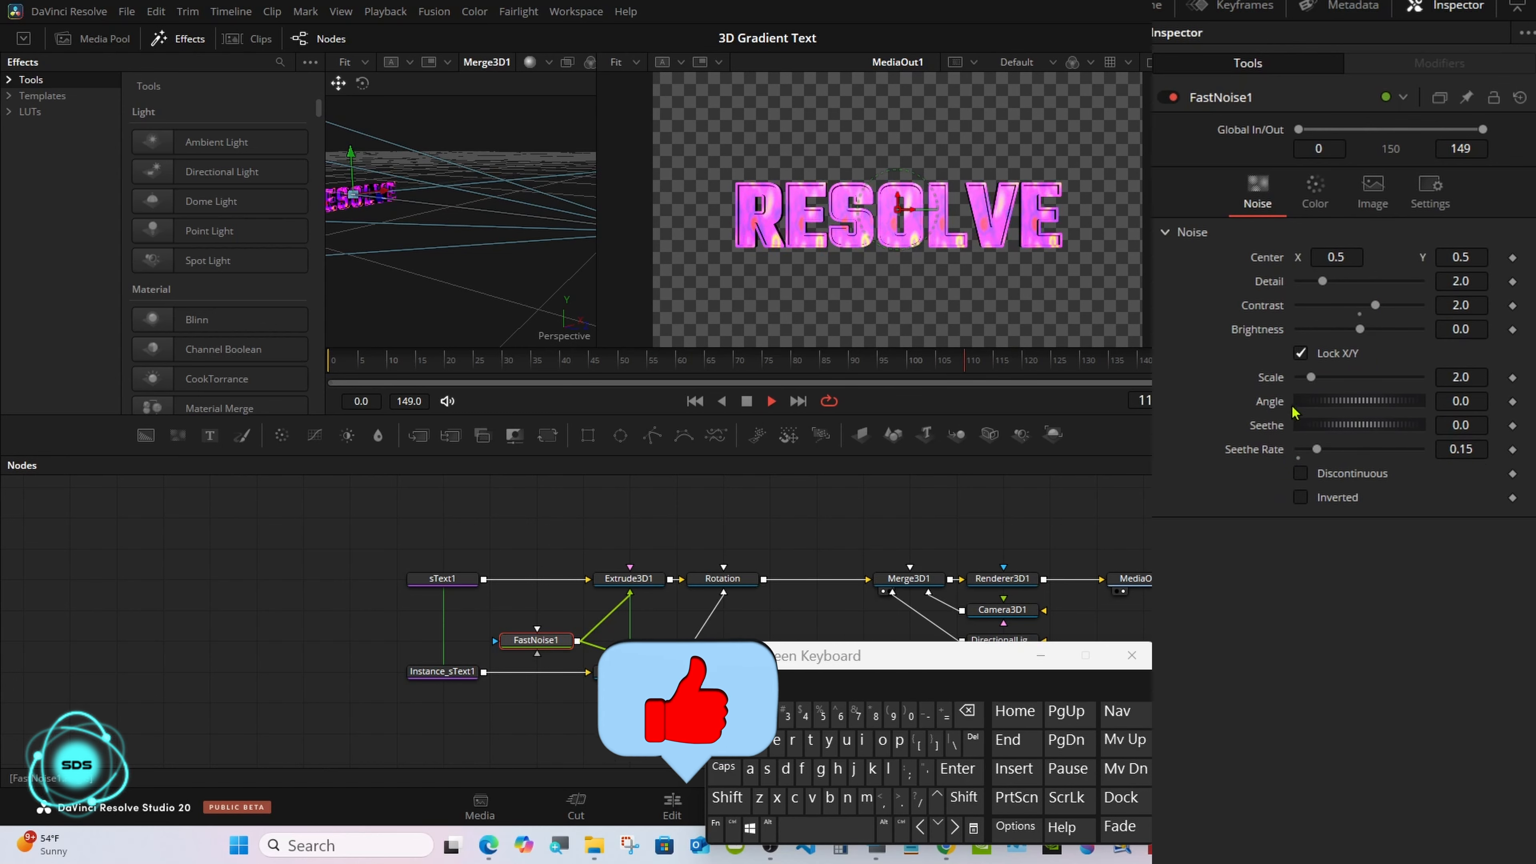
pyautogui.click(1299, 473)
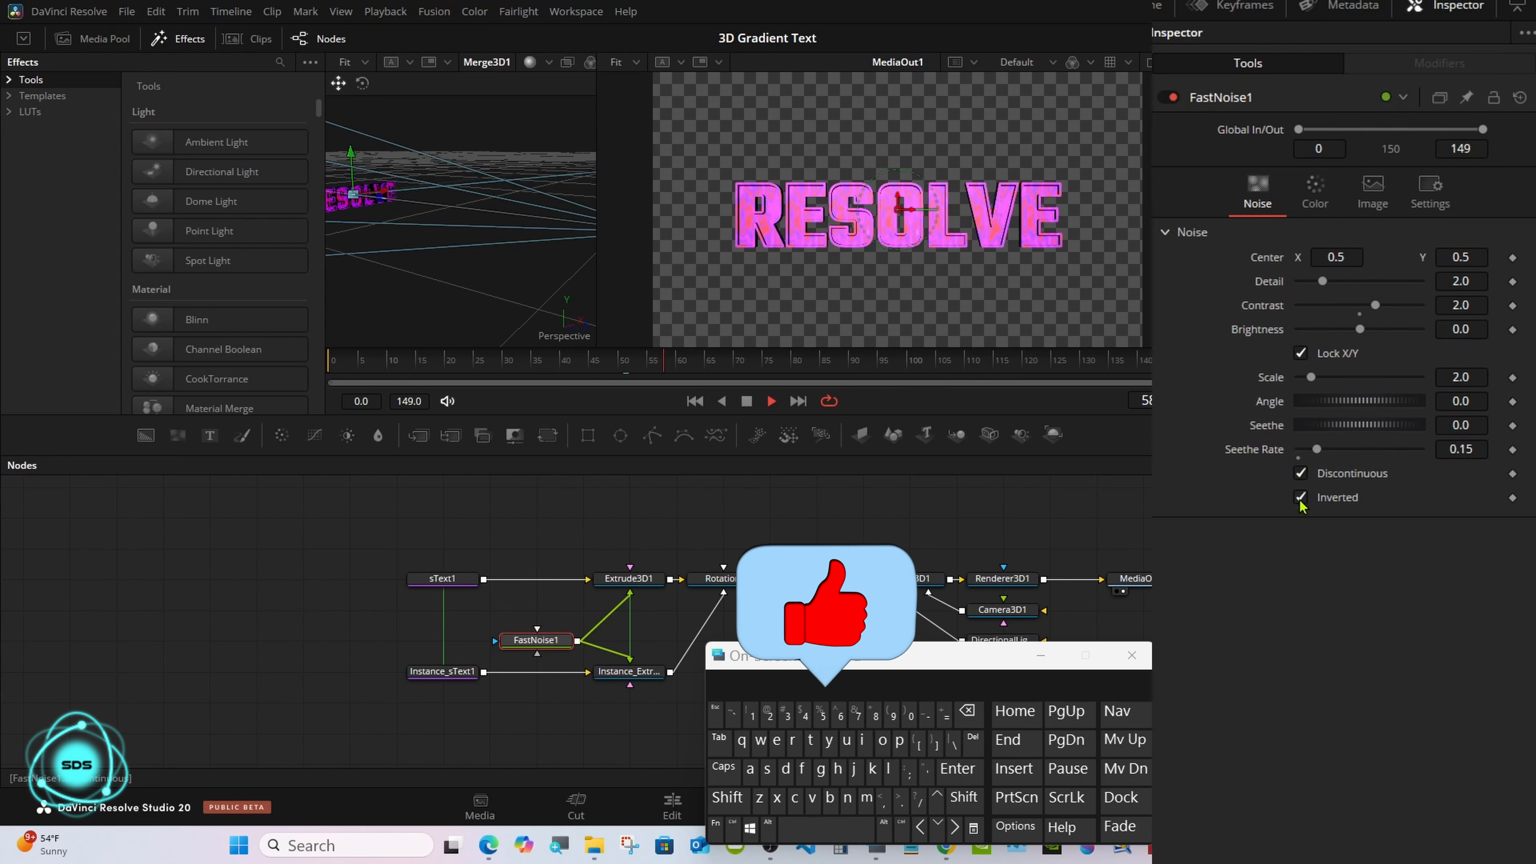
pyautogui.click(1300, 474)
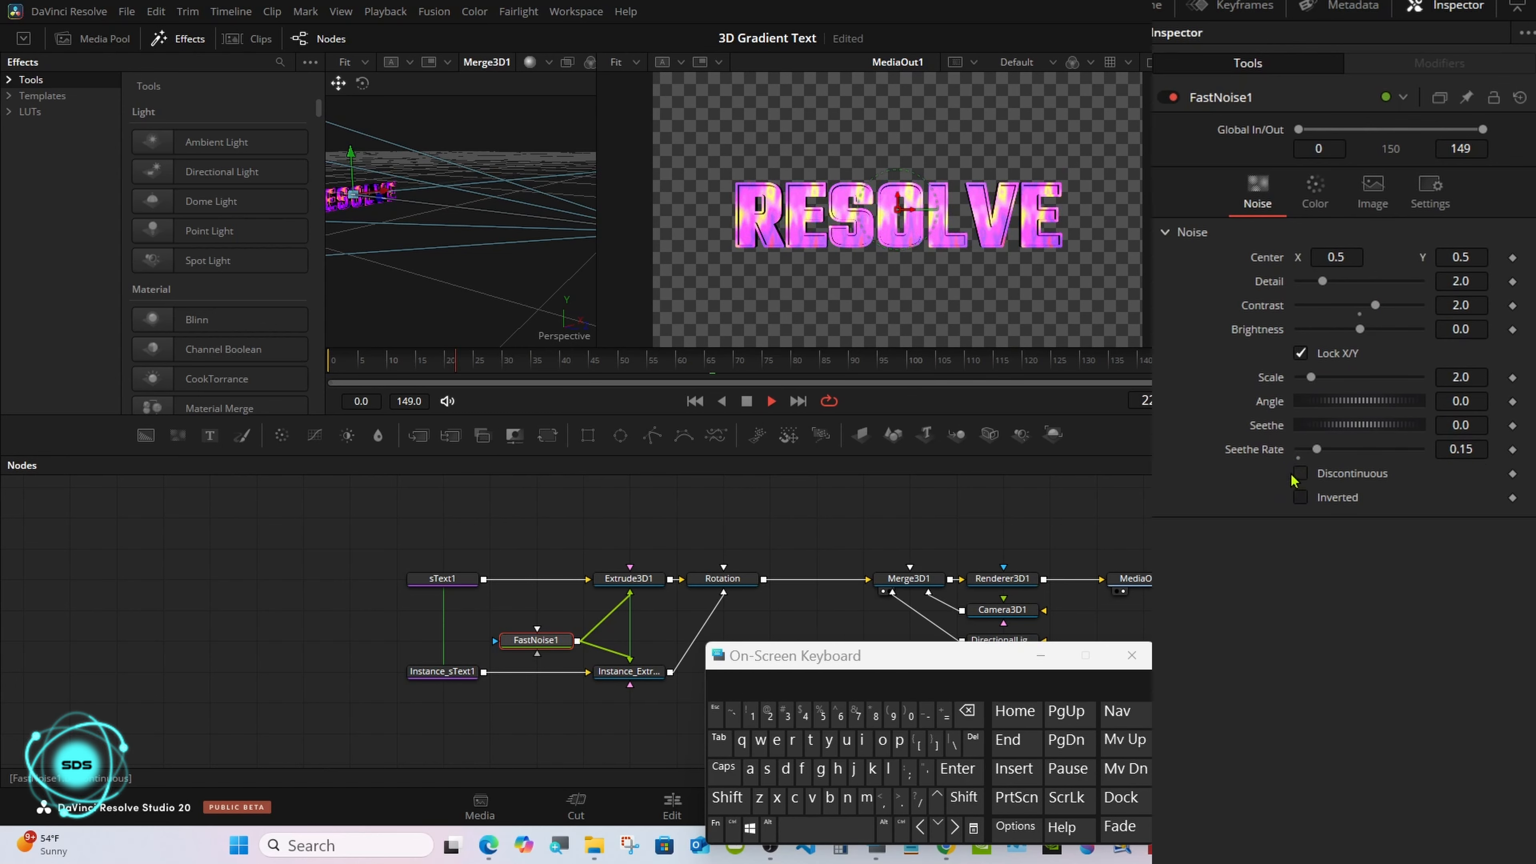
pyautogui.press('space')
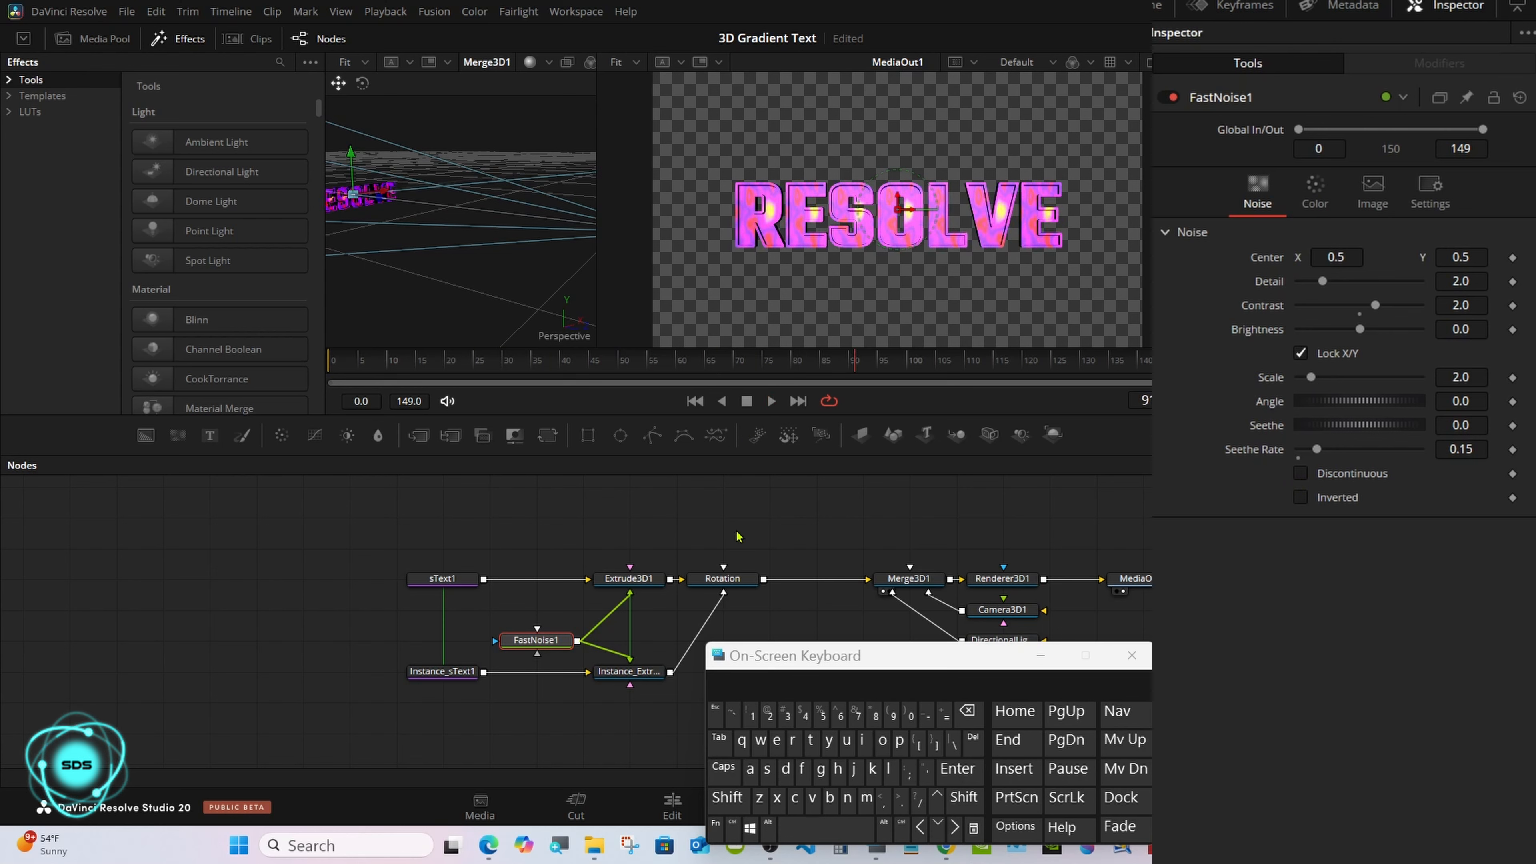
# Step: Set the Rotation node's custom Y Rotation slider to 30.0
pyautogui.click(733, 580)
pyautogui.moveTo(1359, 180); pyautogui.dragTo(1420, 181)
# Step: Switch to a single viewer showing MediaOut1 and turn off its Checker Underlay
pyautogui.click(1154, 61)
pyautogui.click(1183, 62)
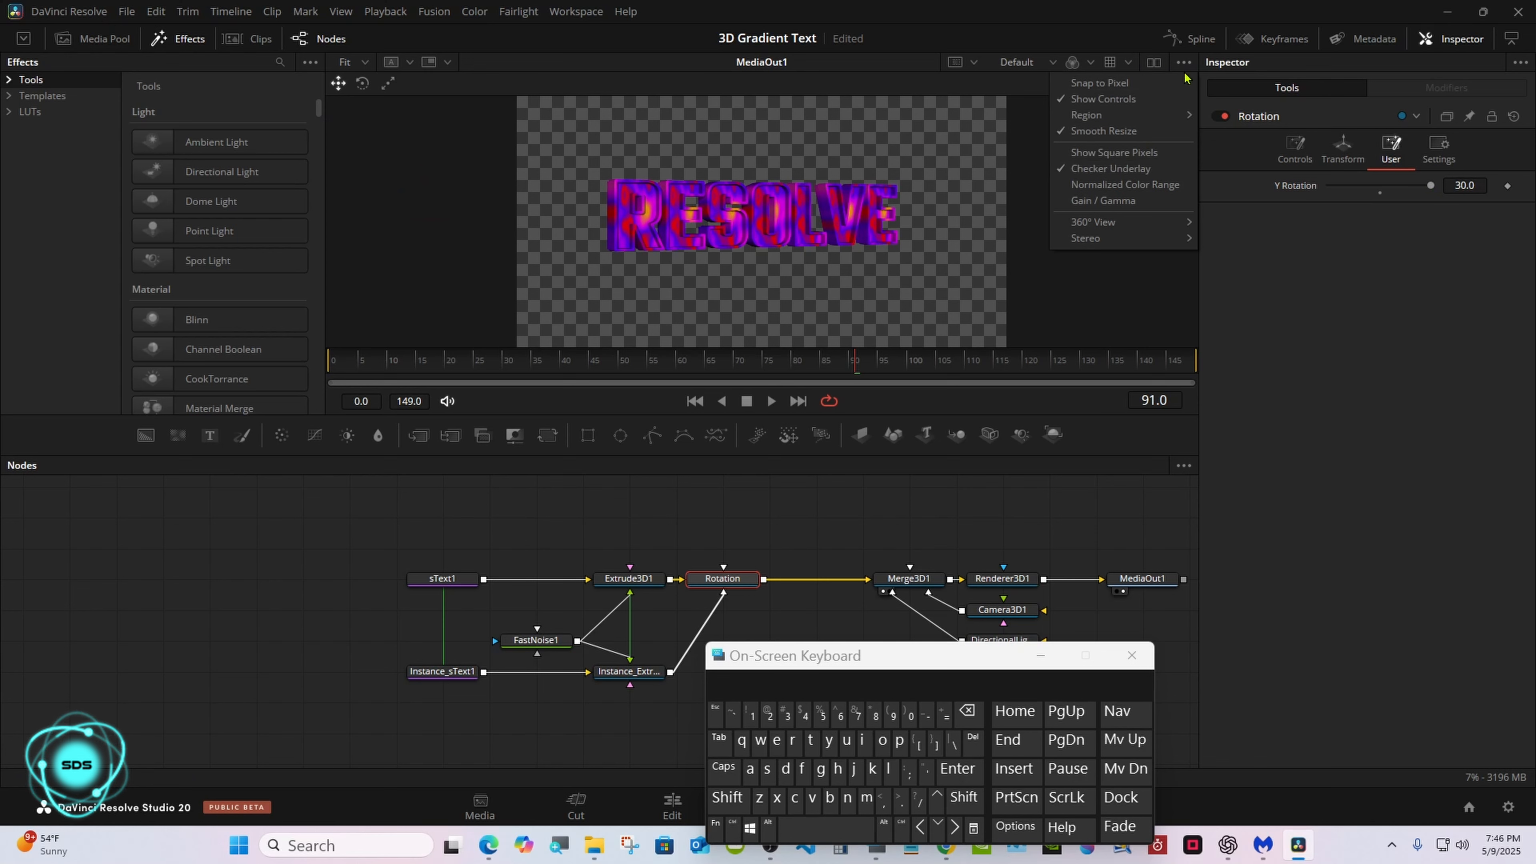
pyautogui.click(1092, 170)
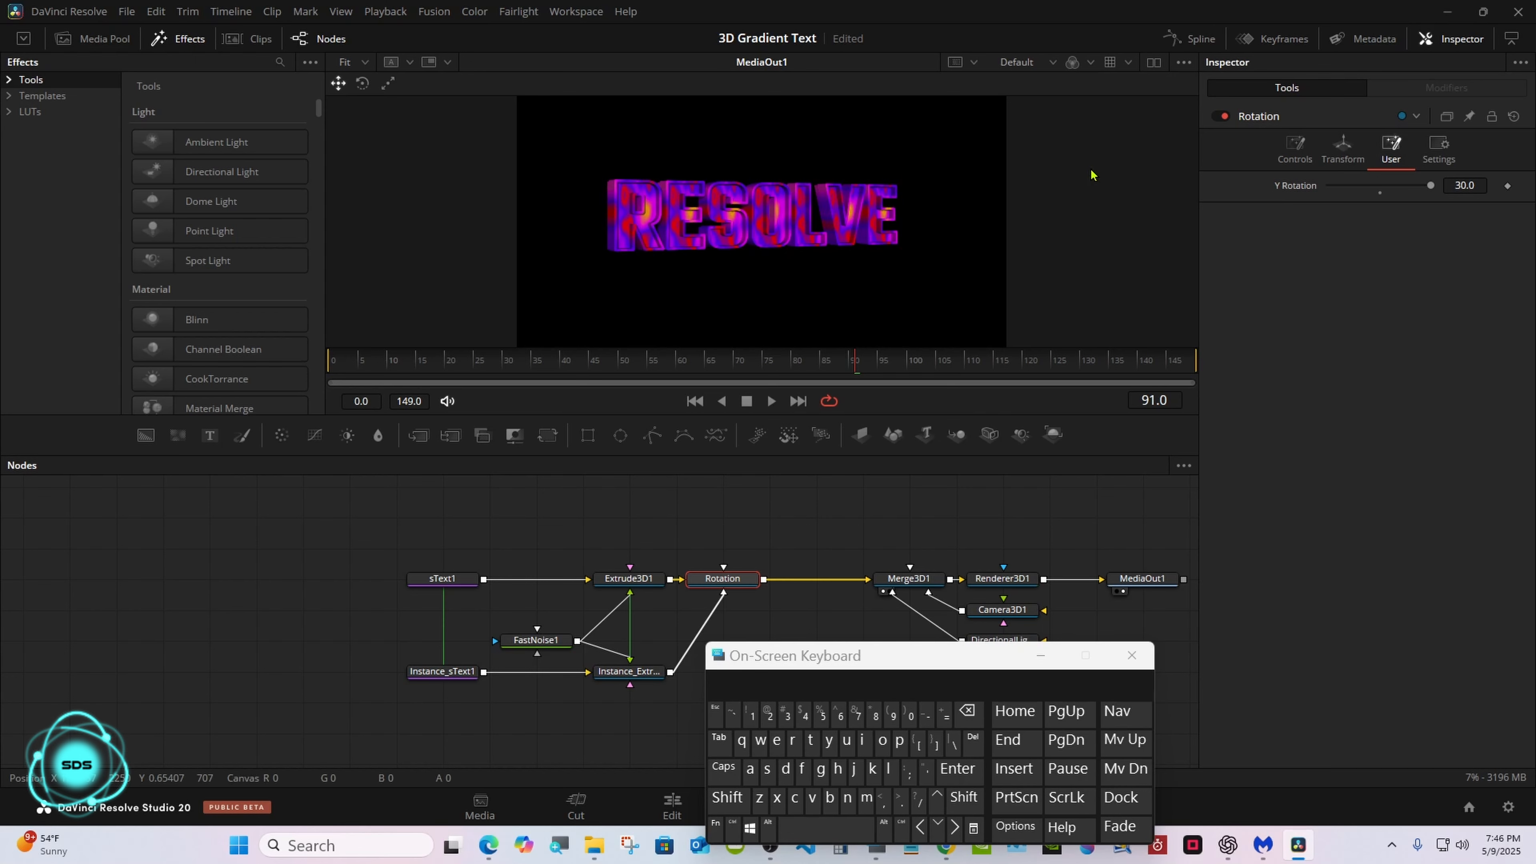
# Step: Enlarge the viewer to preview the rotated text's animation in playback, and shrink it back to reveal the nodes
pyautogui.moveTo(800, 457); pyautogui.dragTo(802, 544)
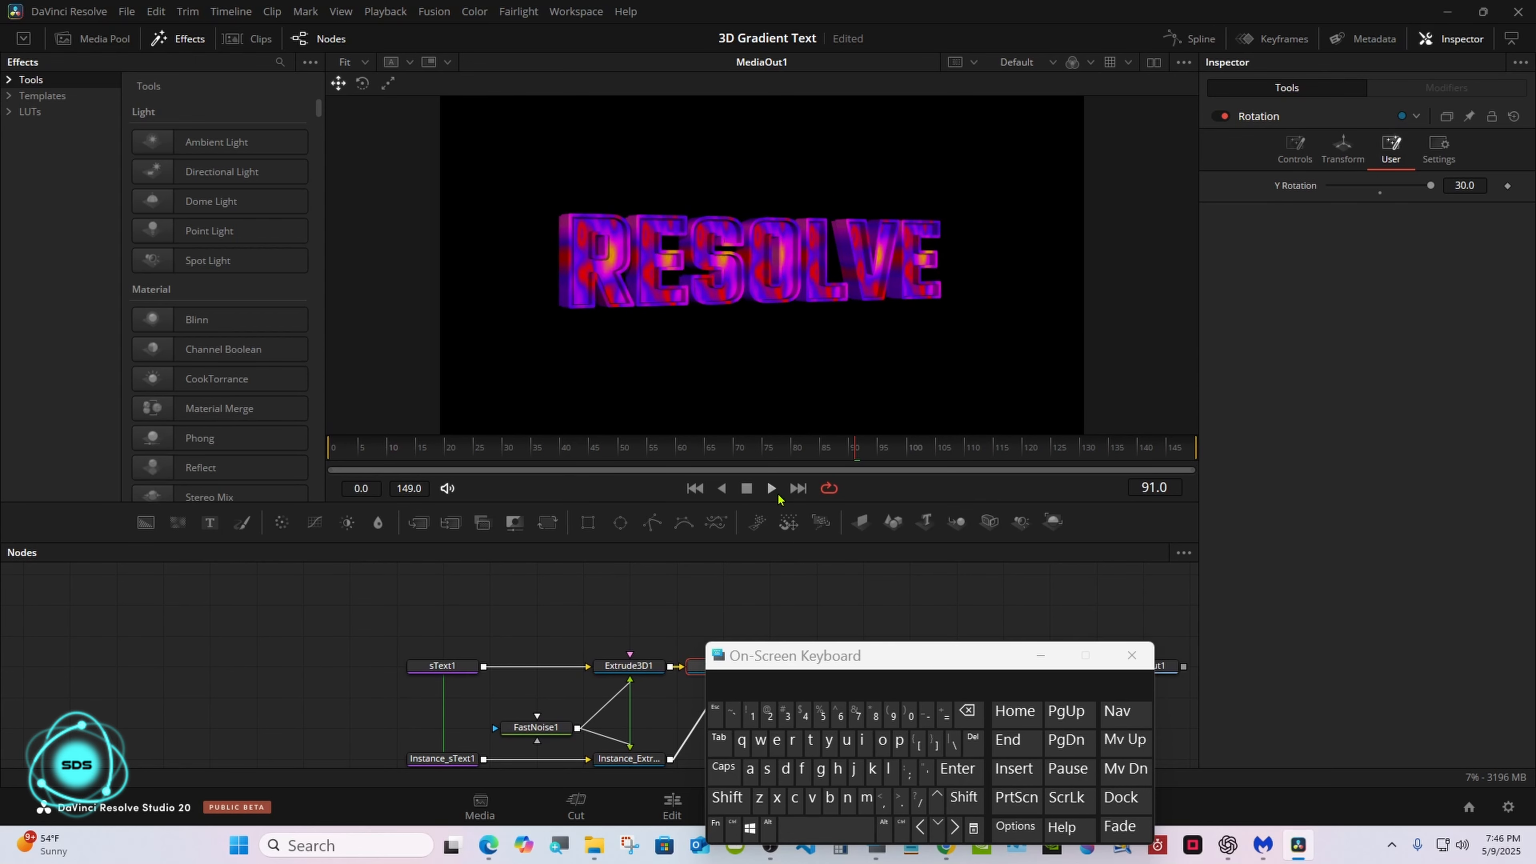
pyautogui.click(772, 489)
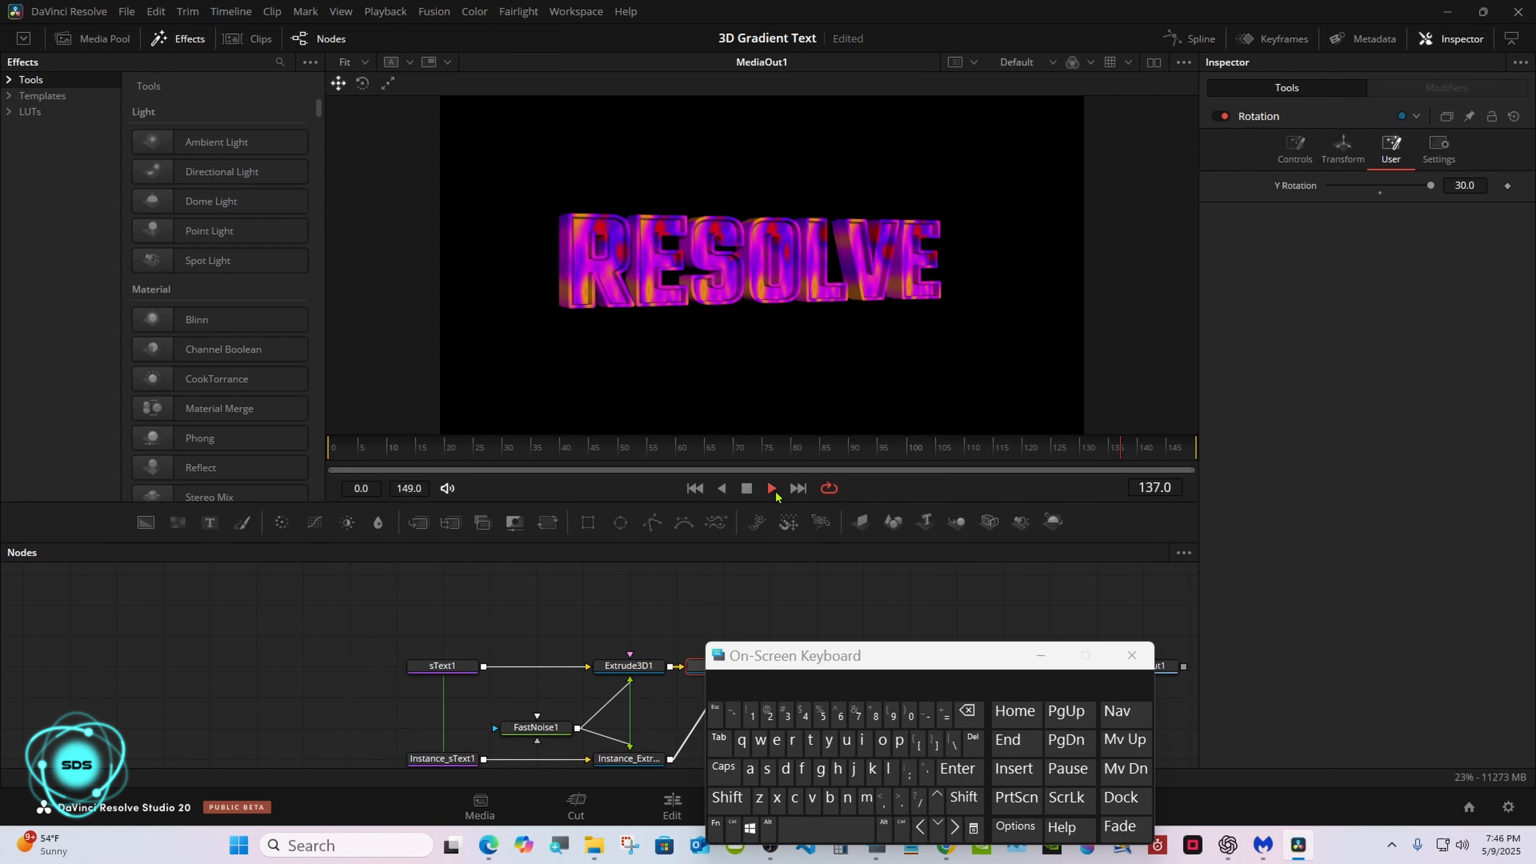
pyautogui.click(747, 489)
pyautogui.moveTo(744, 543); pyautogui.dragTo(743, 403)
# Step: Switch FastNoise1's color type back to Two Color and scrub through the timeline to preview the red and violet text
pyautogui.click(555, 588)
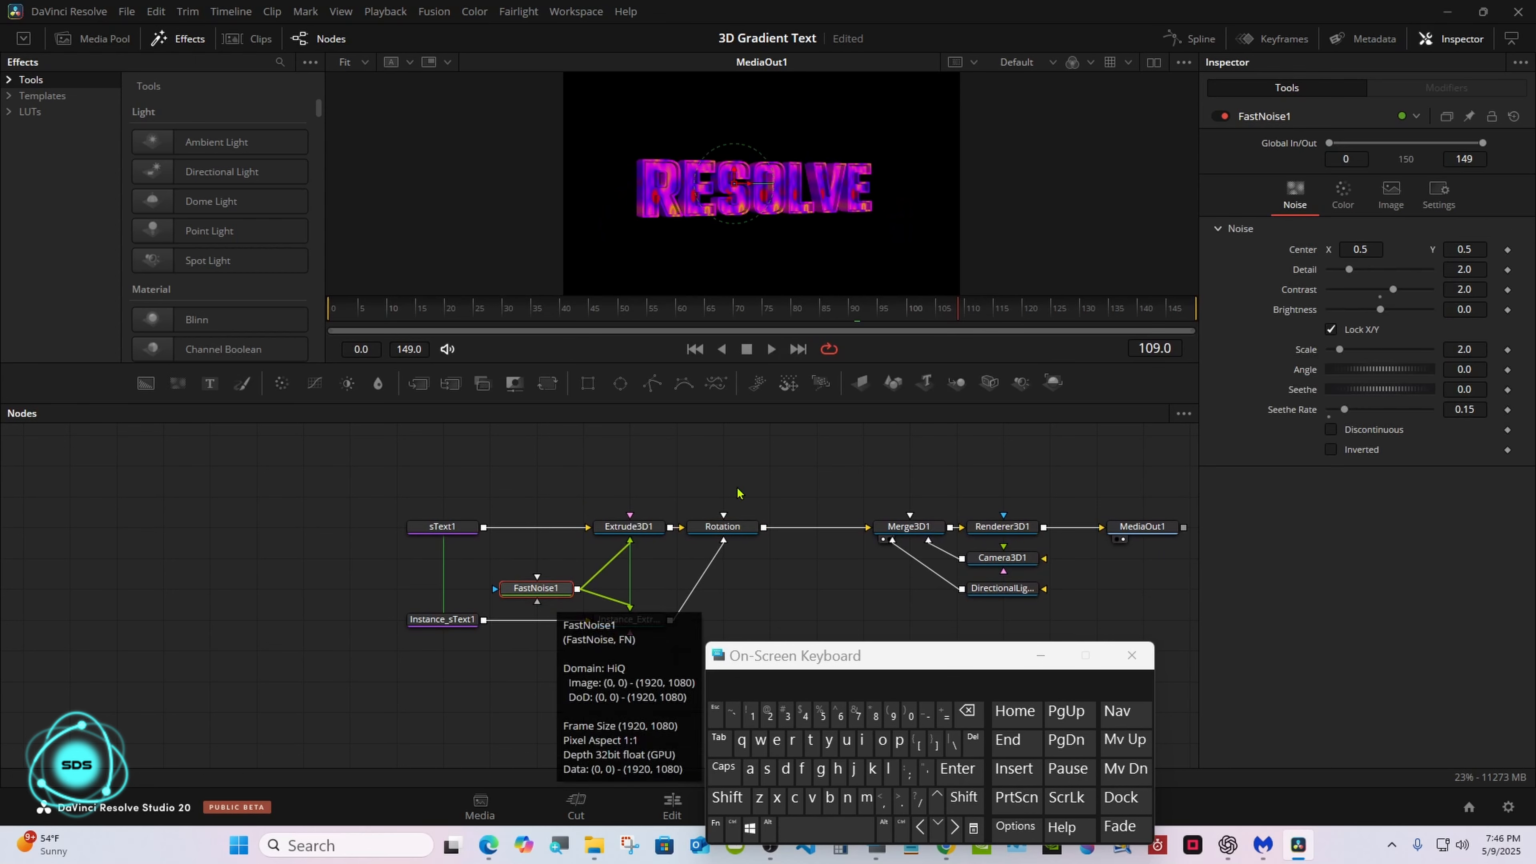
pyautogui.click(1308, 193)
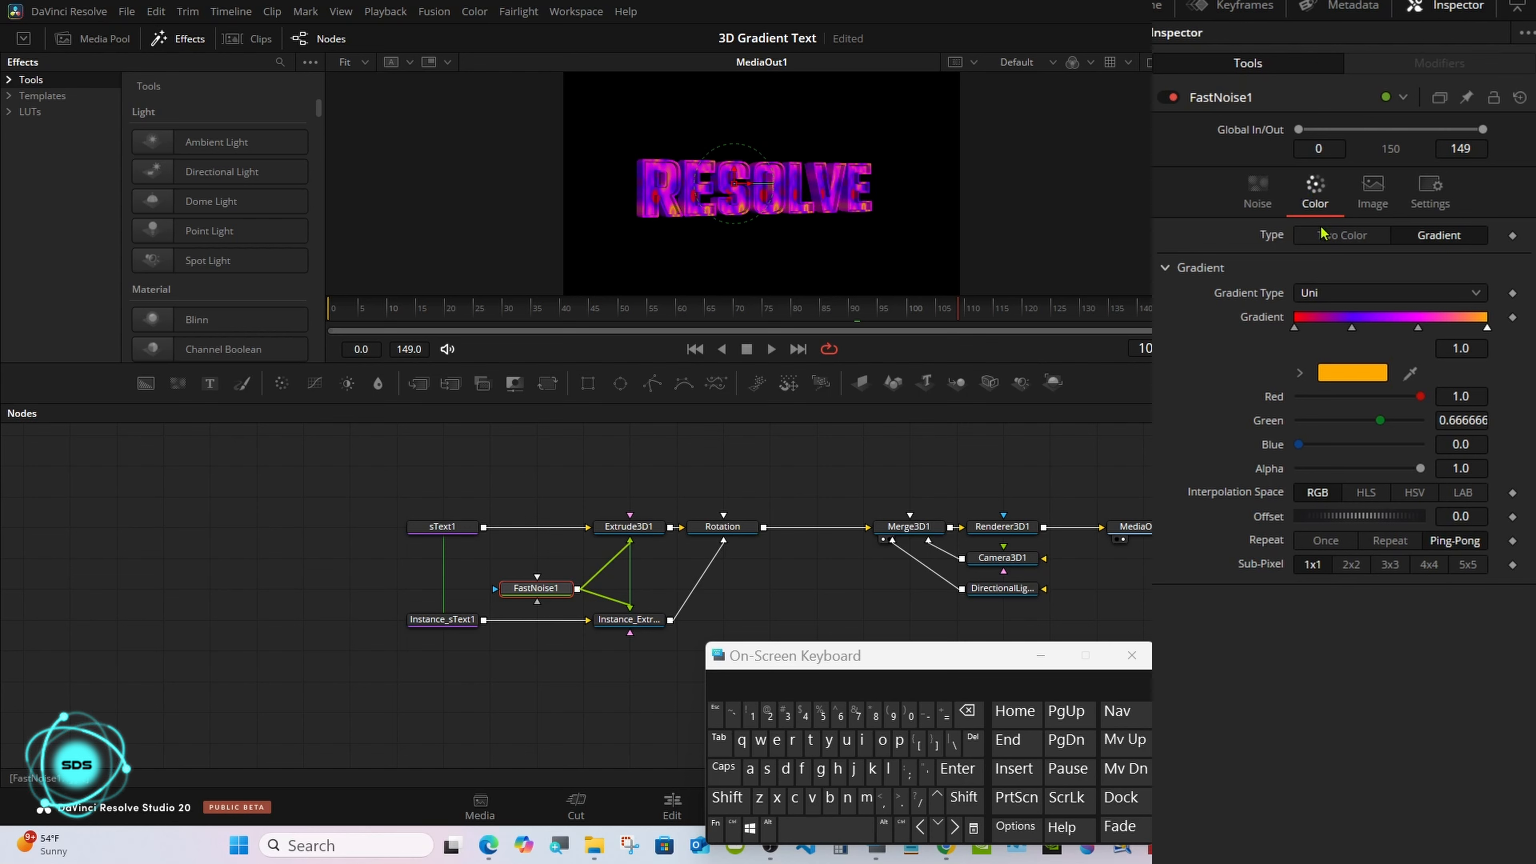
pyautogui.click(1329, 240)
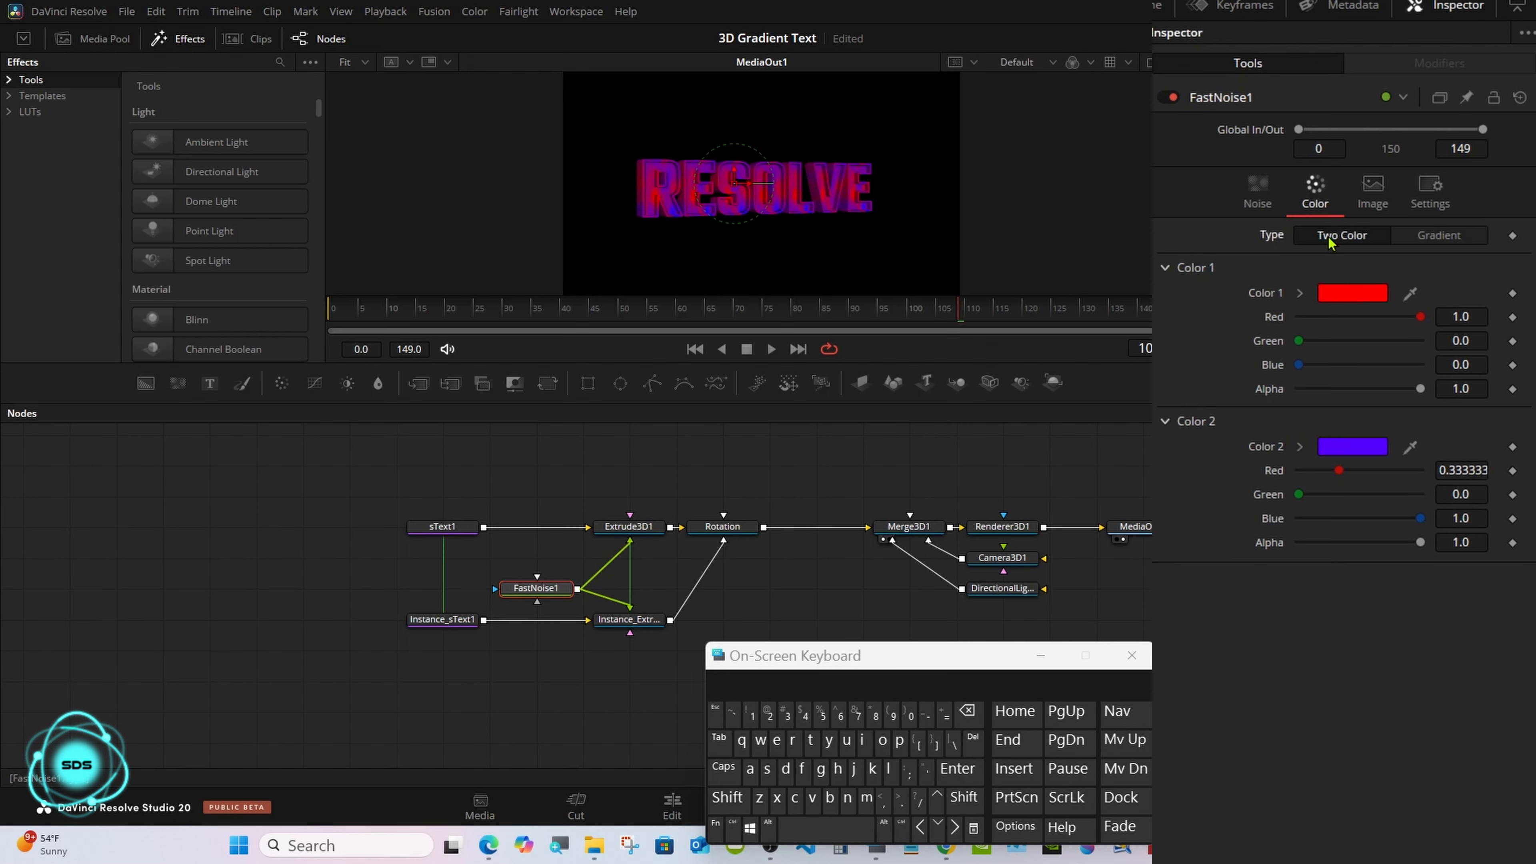
pyautogui.moveTo(836, 309); pyautogui.dragTo(685, 312)
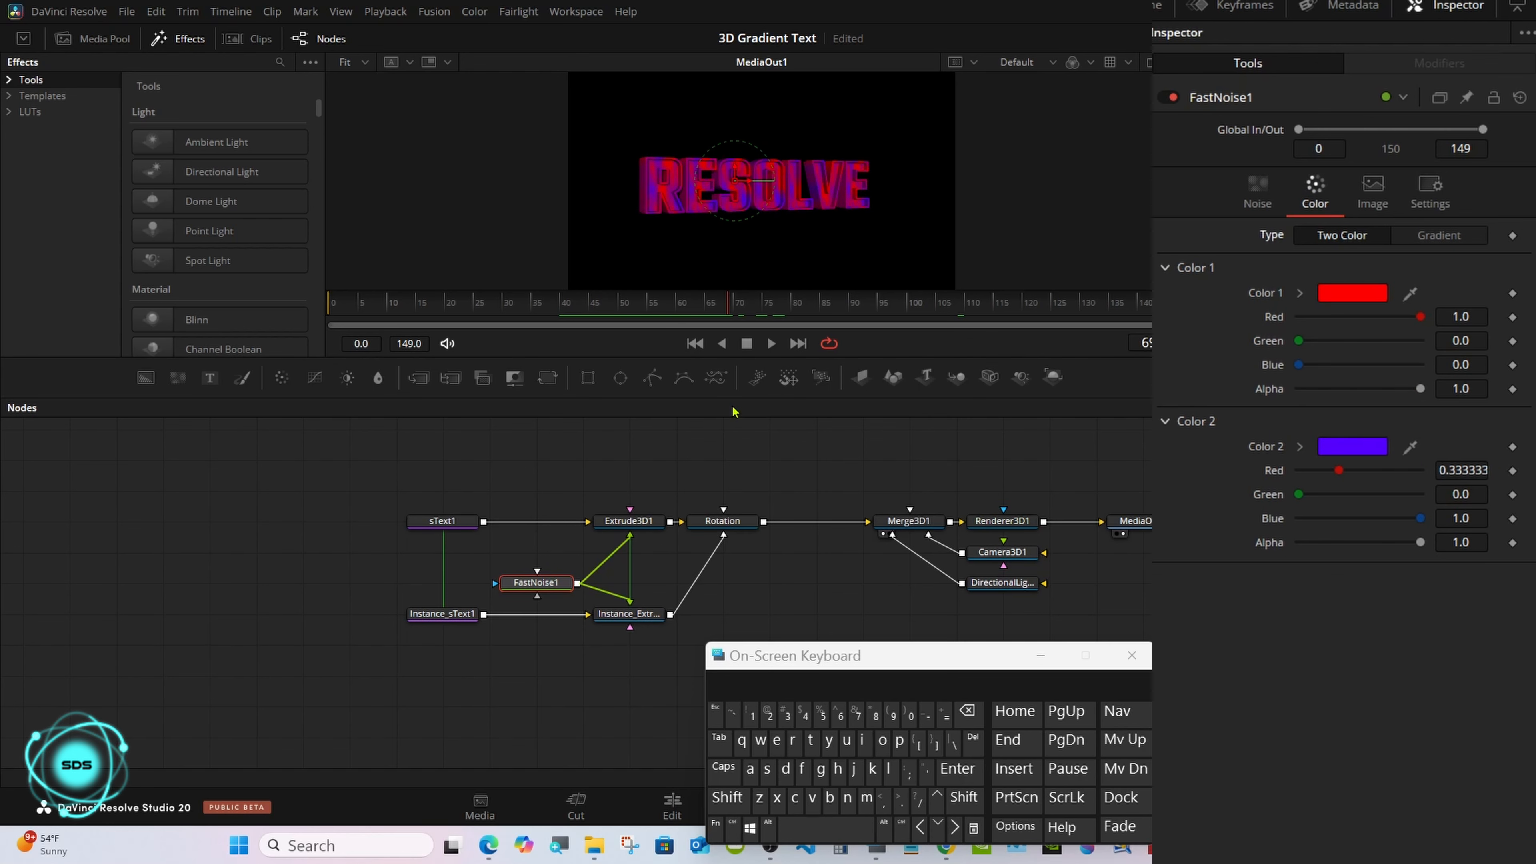
# Step: Reset the Rotation node's Y Rotation to 0.0 and move the Merge3D1 to MediaOut1 nodes, camera and light closer to Rotation
pyautogui.click(724, 524)
pyautogui.click(1360, 190)
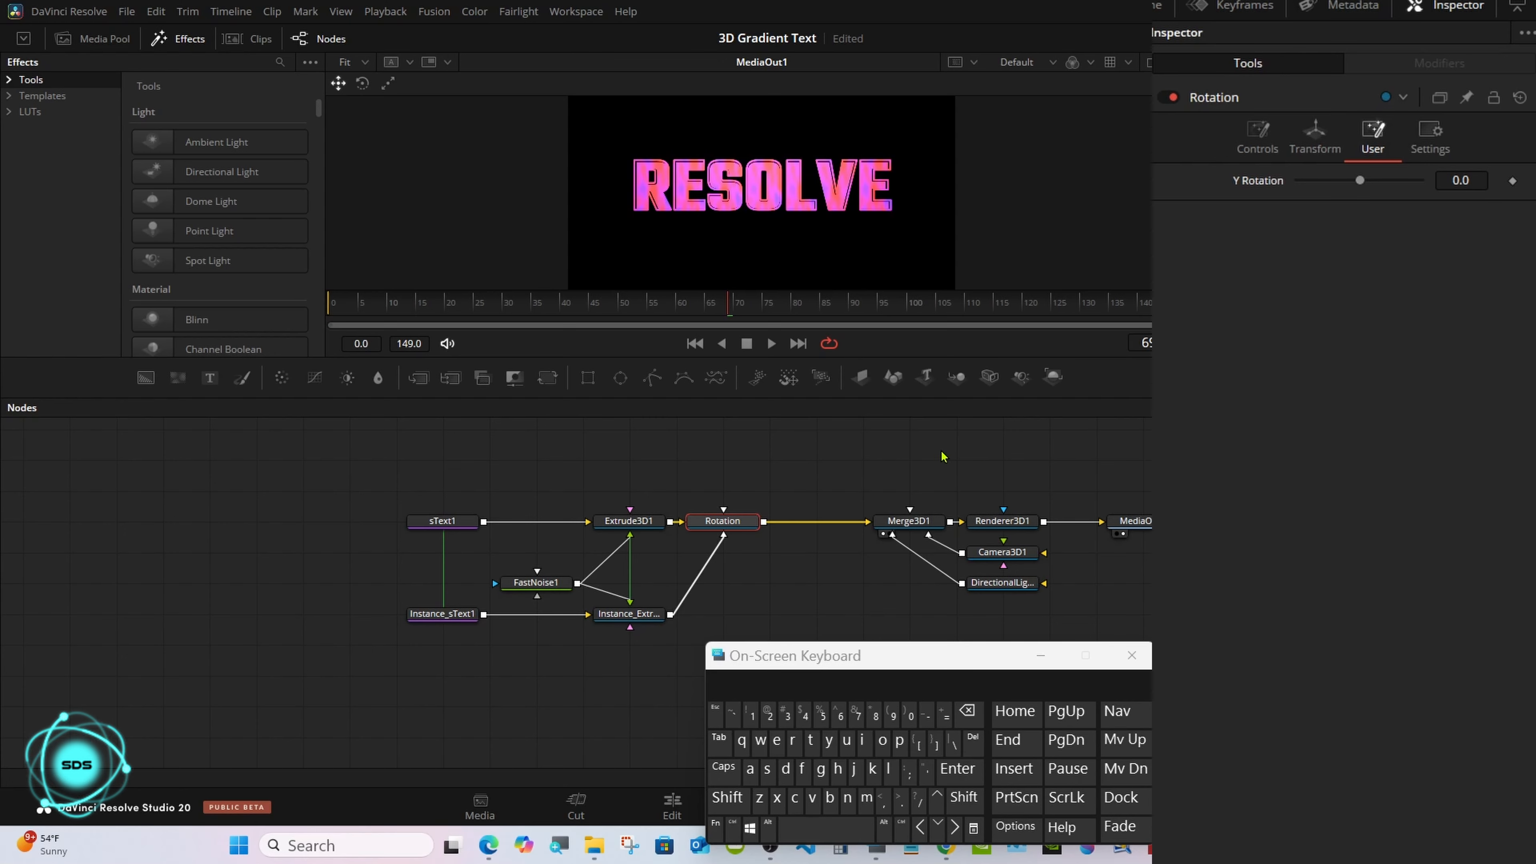
pyautogui.moveTo(888, 454); pyautogui.dragTo(1185, 610)
pyautogui.moveTo(995, 530); pyautogui.dragTo(902, 530)
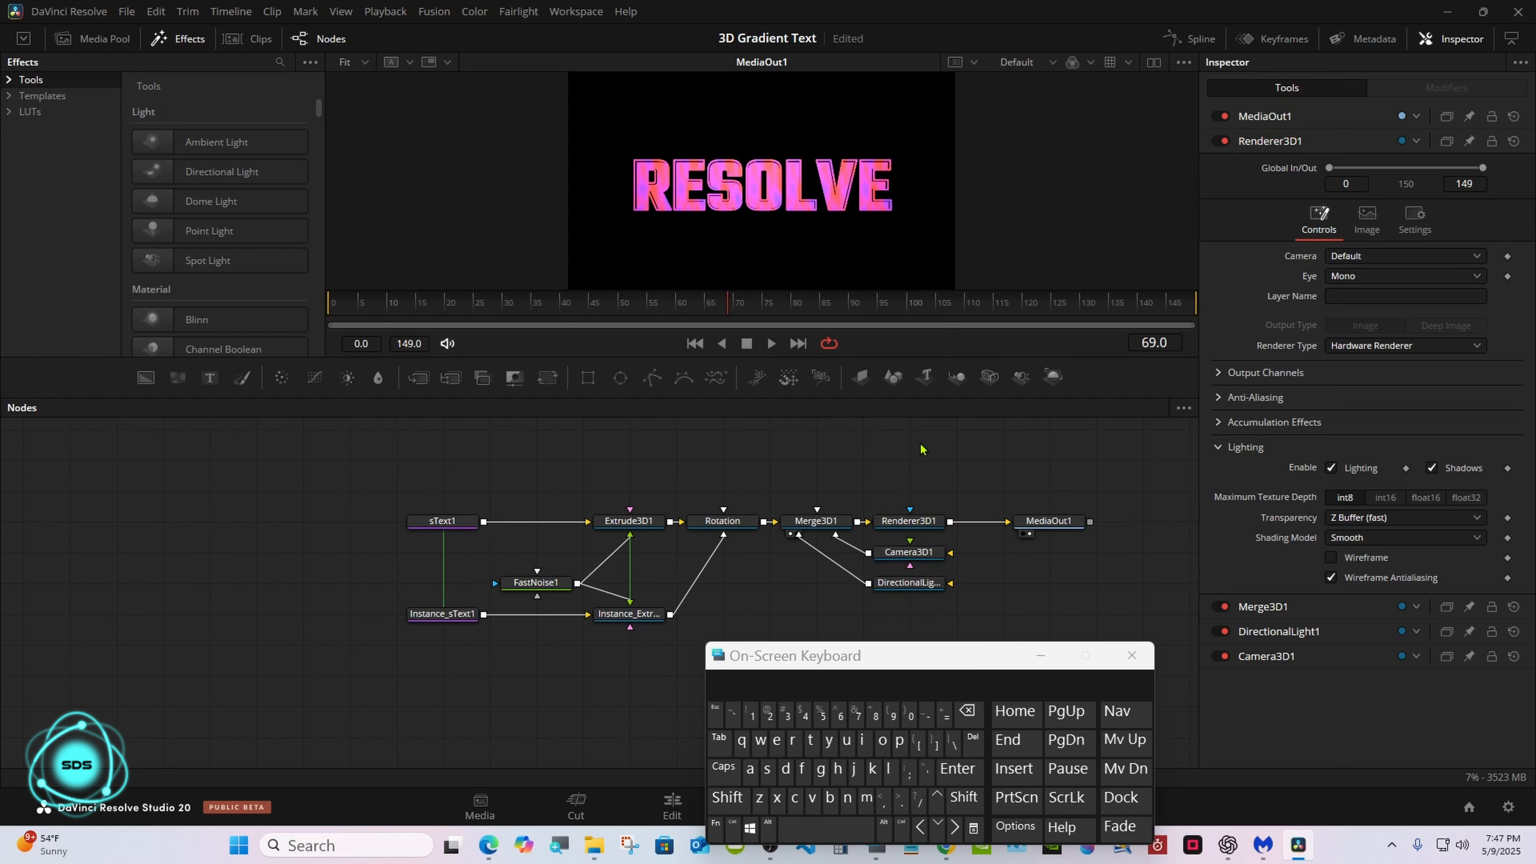
# Step: Add an Ambient Light node connected to Merge3D1
pyautogui.moveTo(863, 655); pyautogui.dragTo(1207, 292)
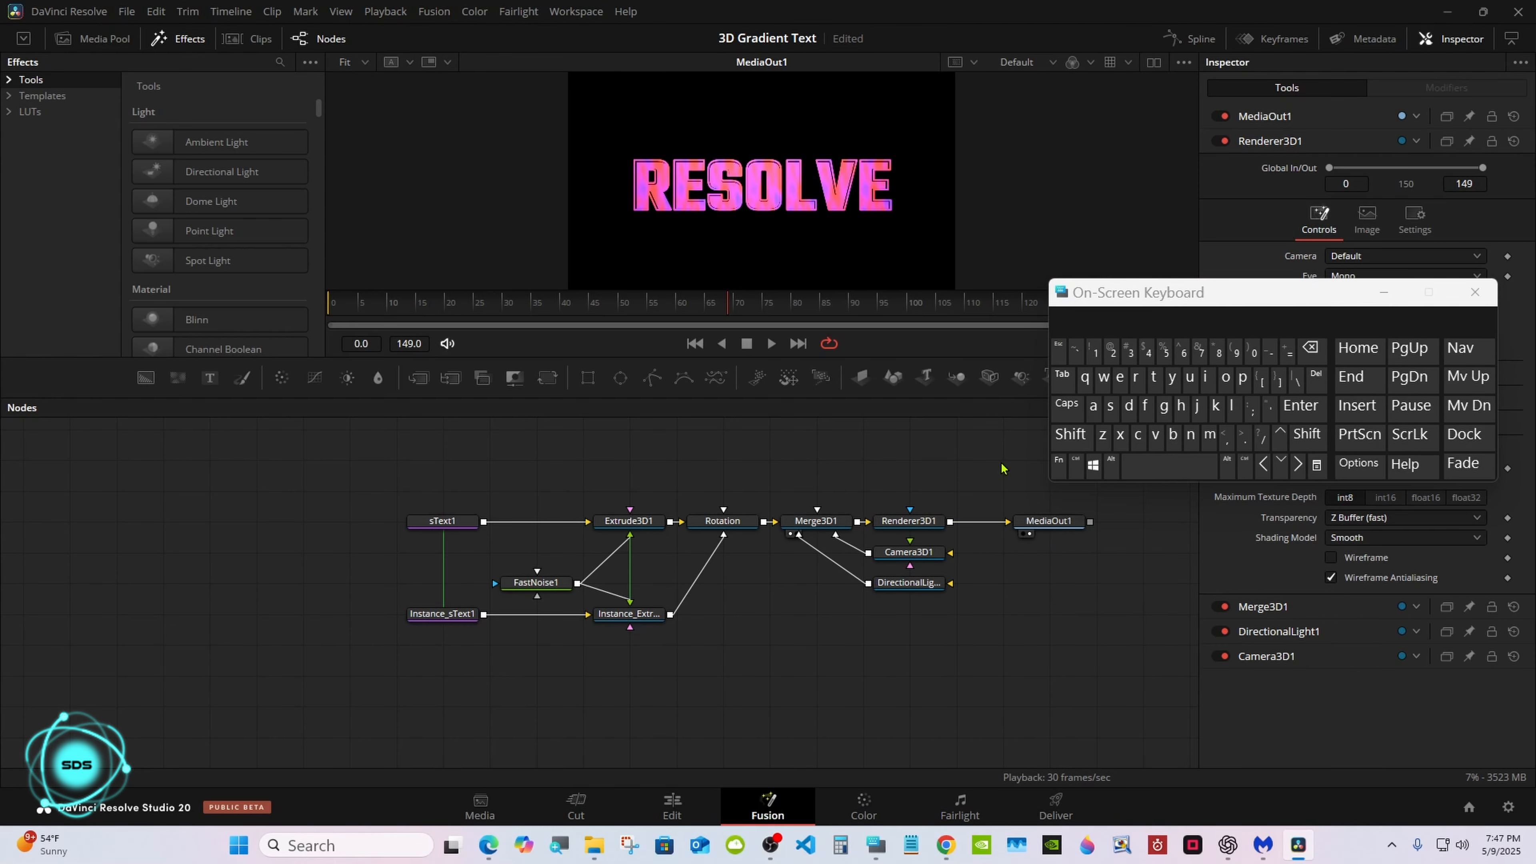
pyautogui.click(804, 525)
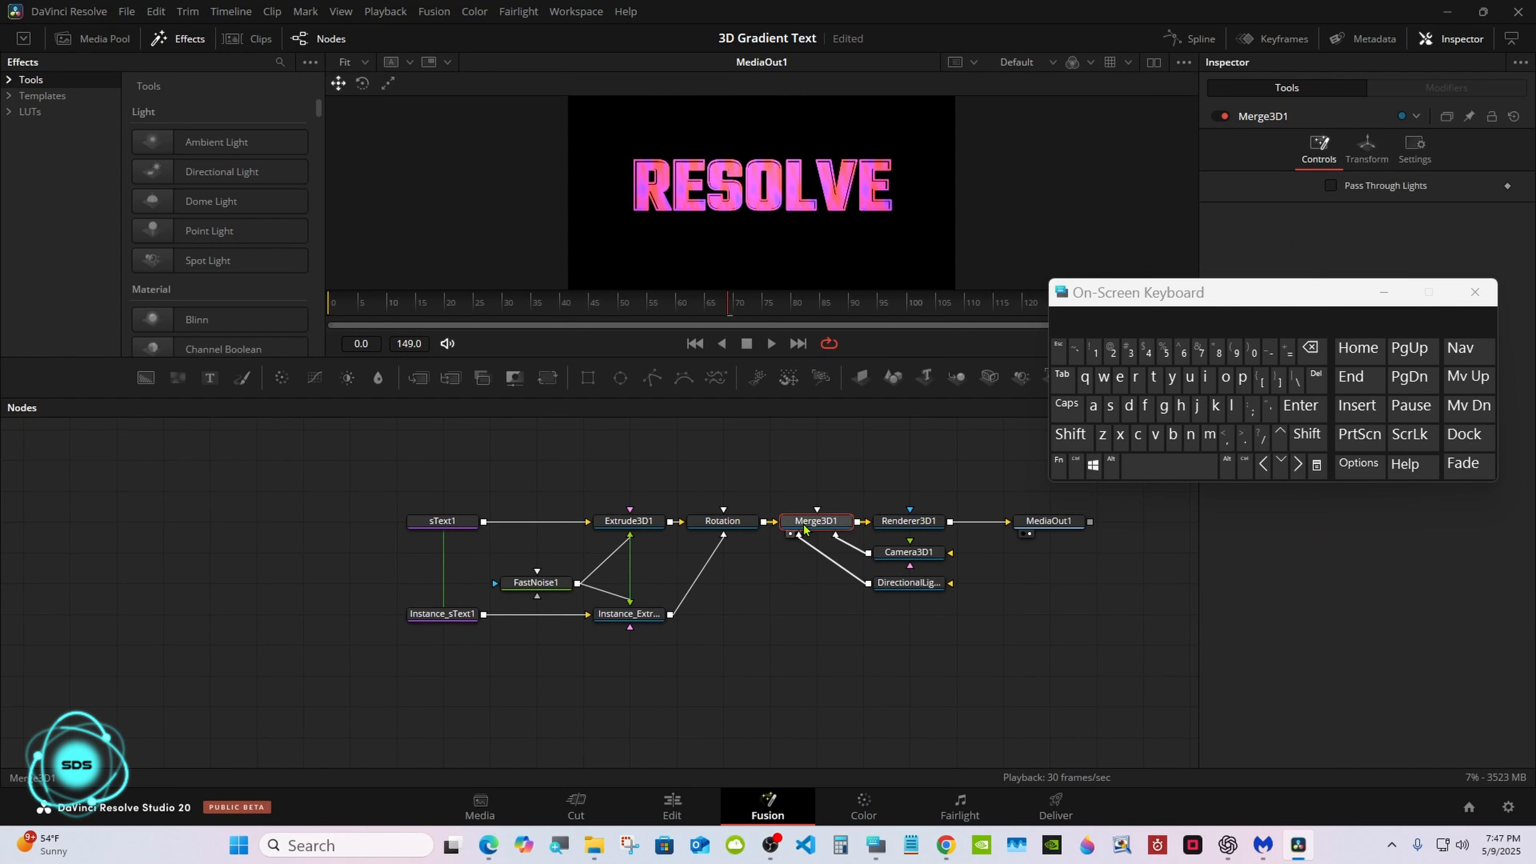
pyautogui.click(1071, 434)
pyautogui.click(1140, 464)
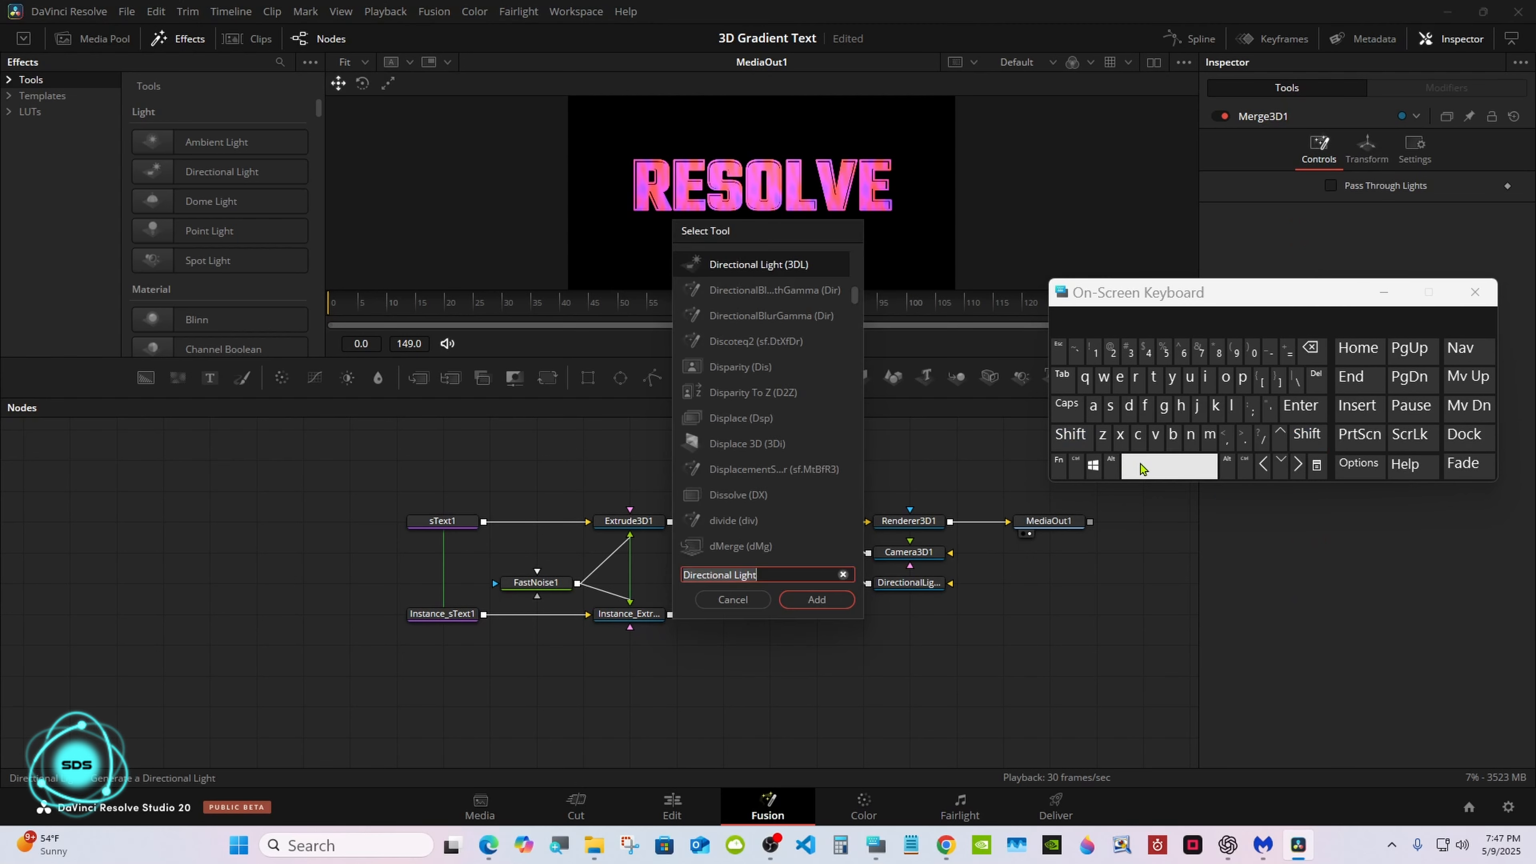
pyautogui.click(1093, 414)
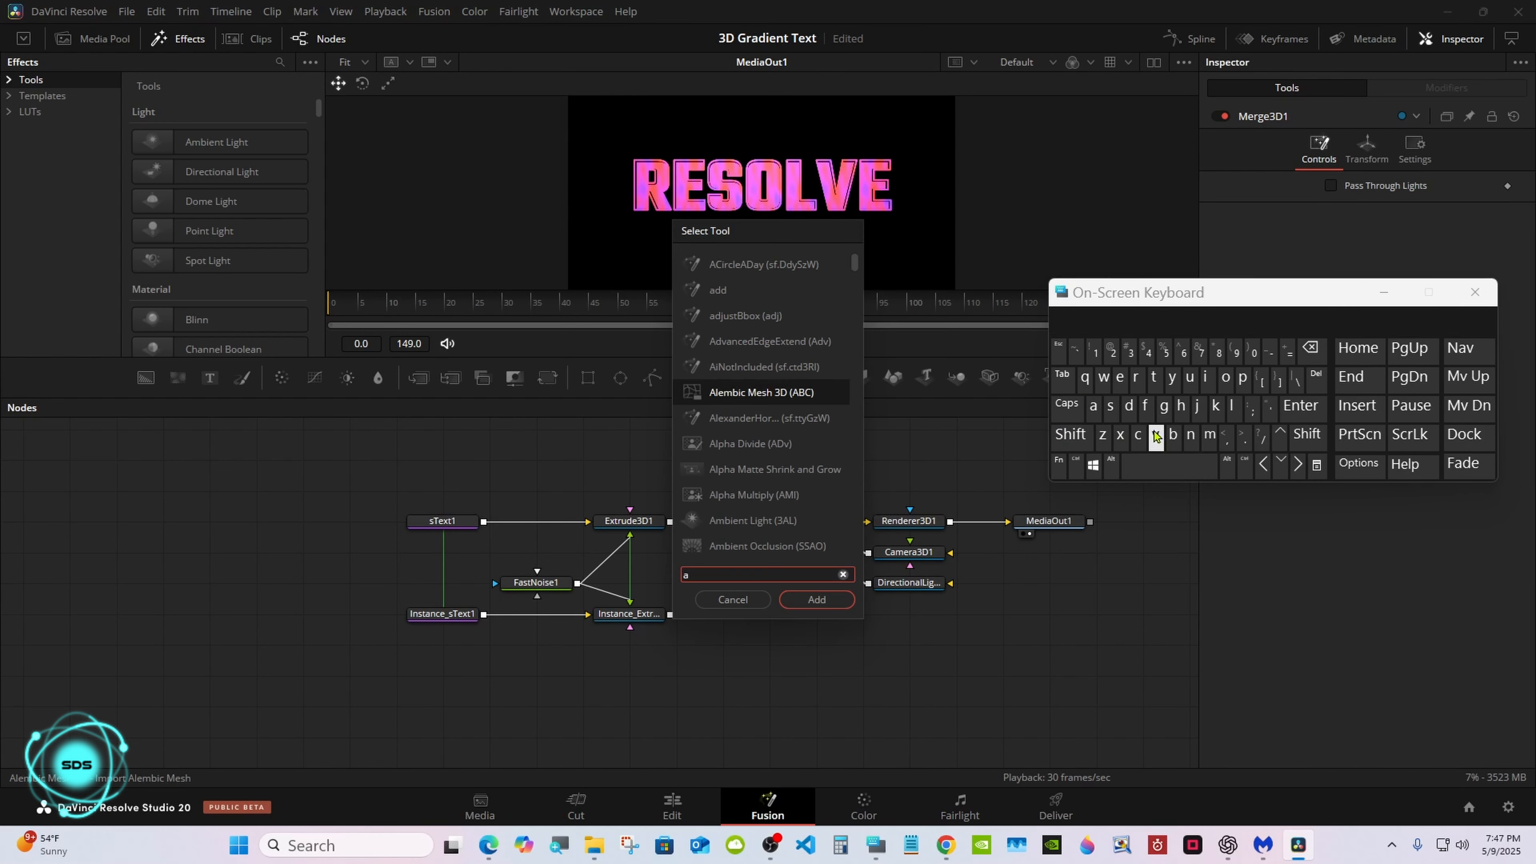
pyautogui.click(1208, 436)
pyautogui.click(1172, 434)
pyautogui.click(733, 264)
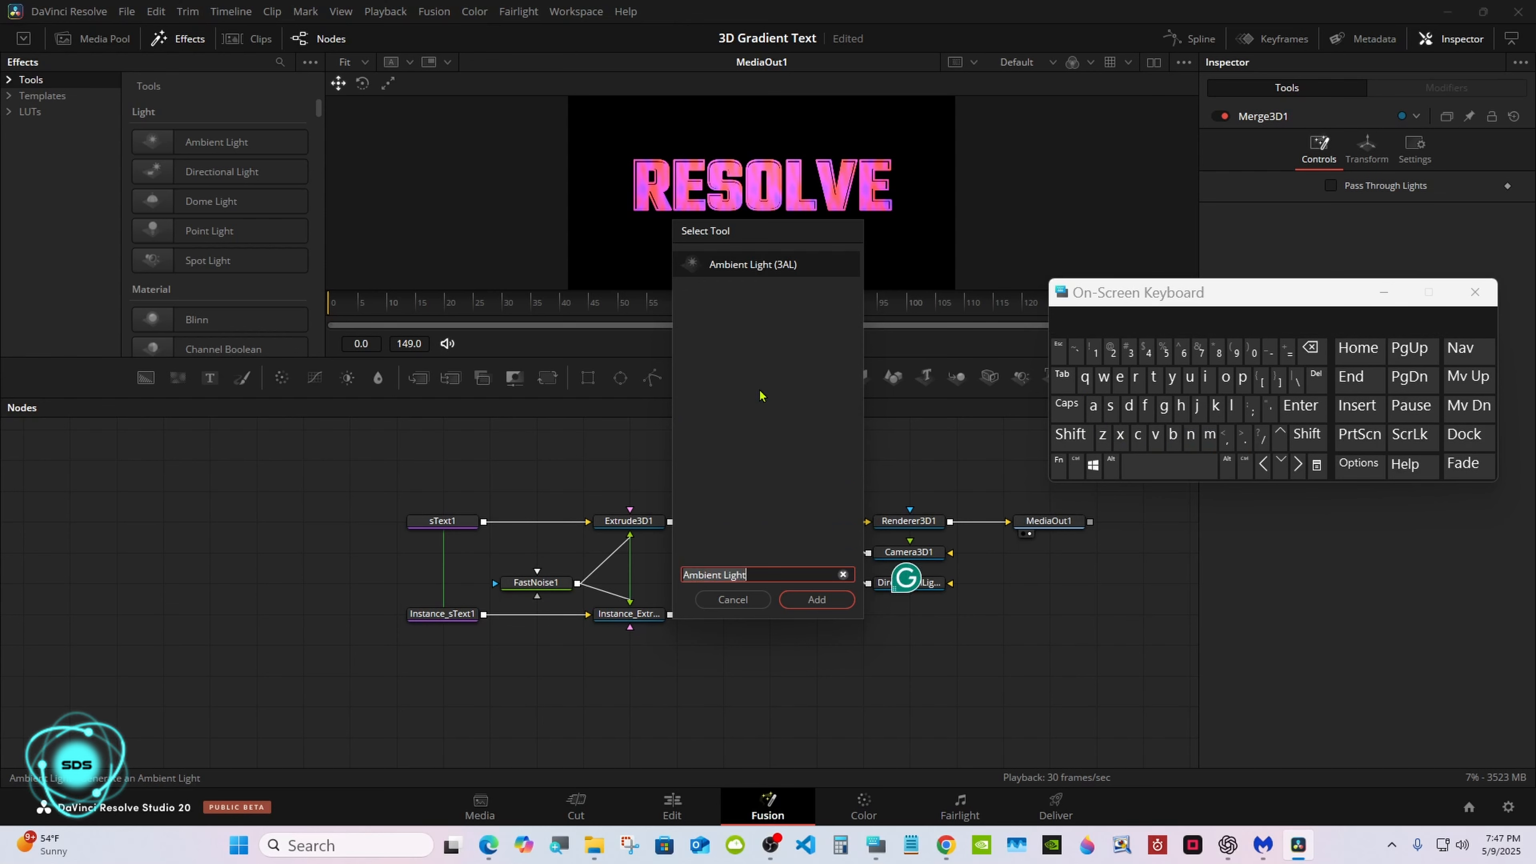
pyautogui.click(799, 600)
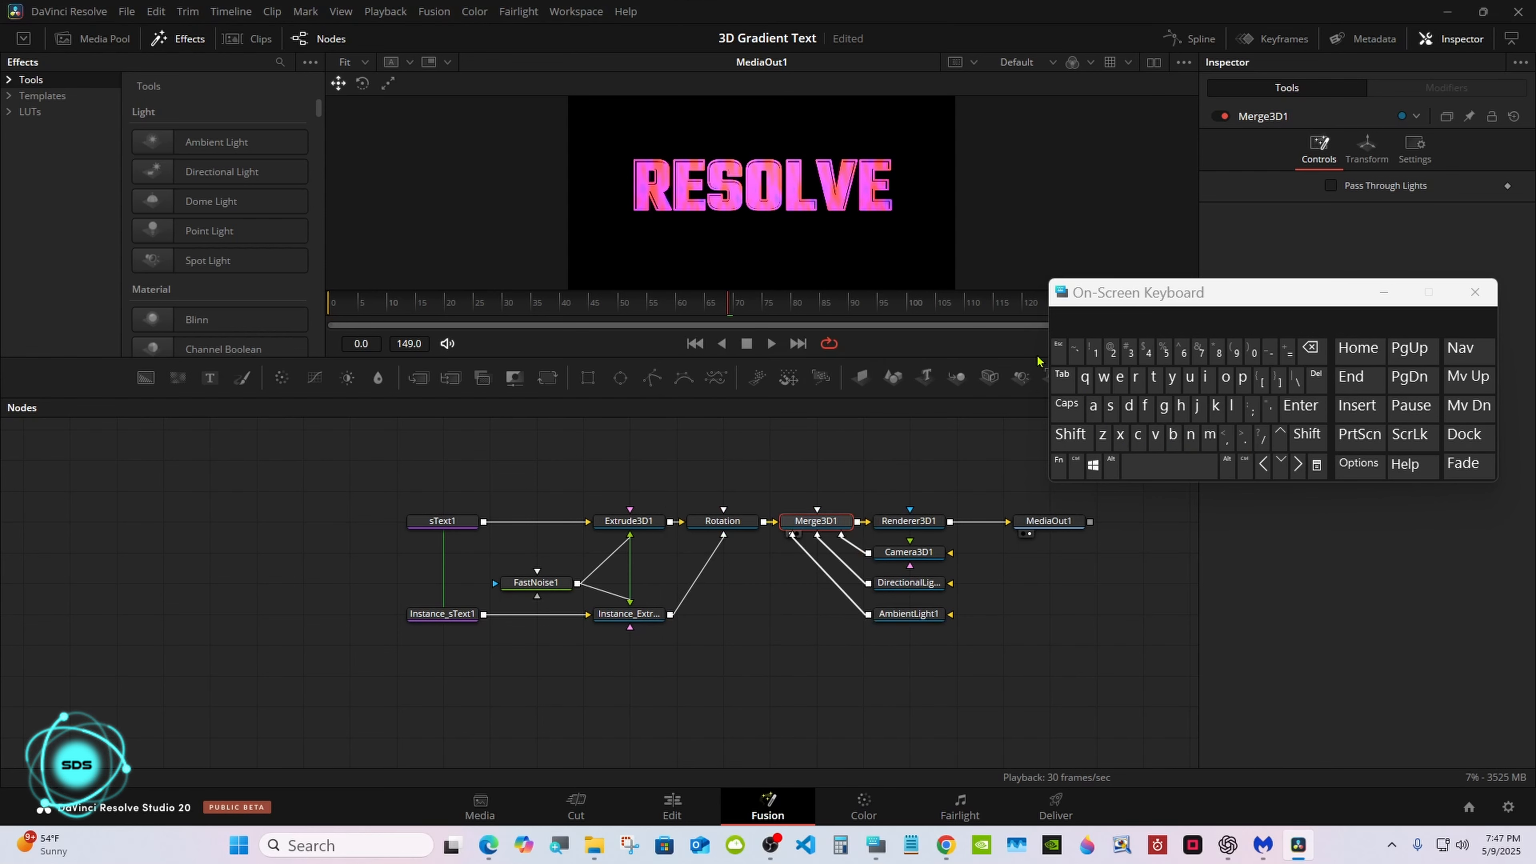
# Step: Restore the dual viewer layout with Merge3D1 beside MediaOut1 and set AmbientLight1's Y translation to 0.522
pyautogui.moveTo(1088, 299); pyautogui.dragTo(1102, 518)
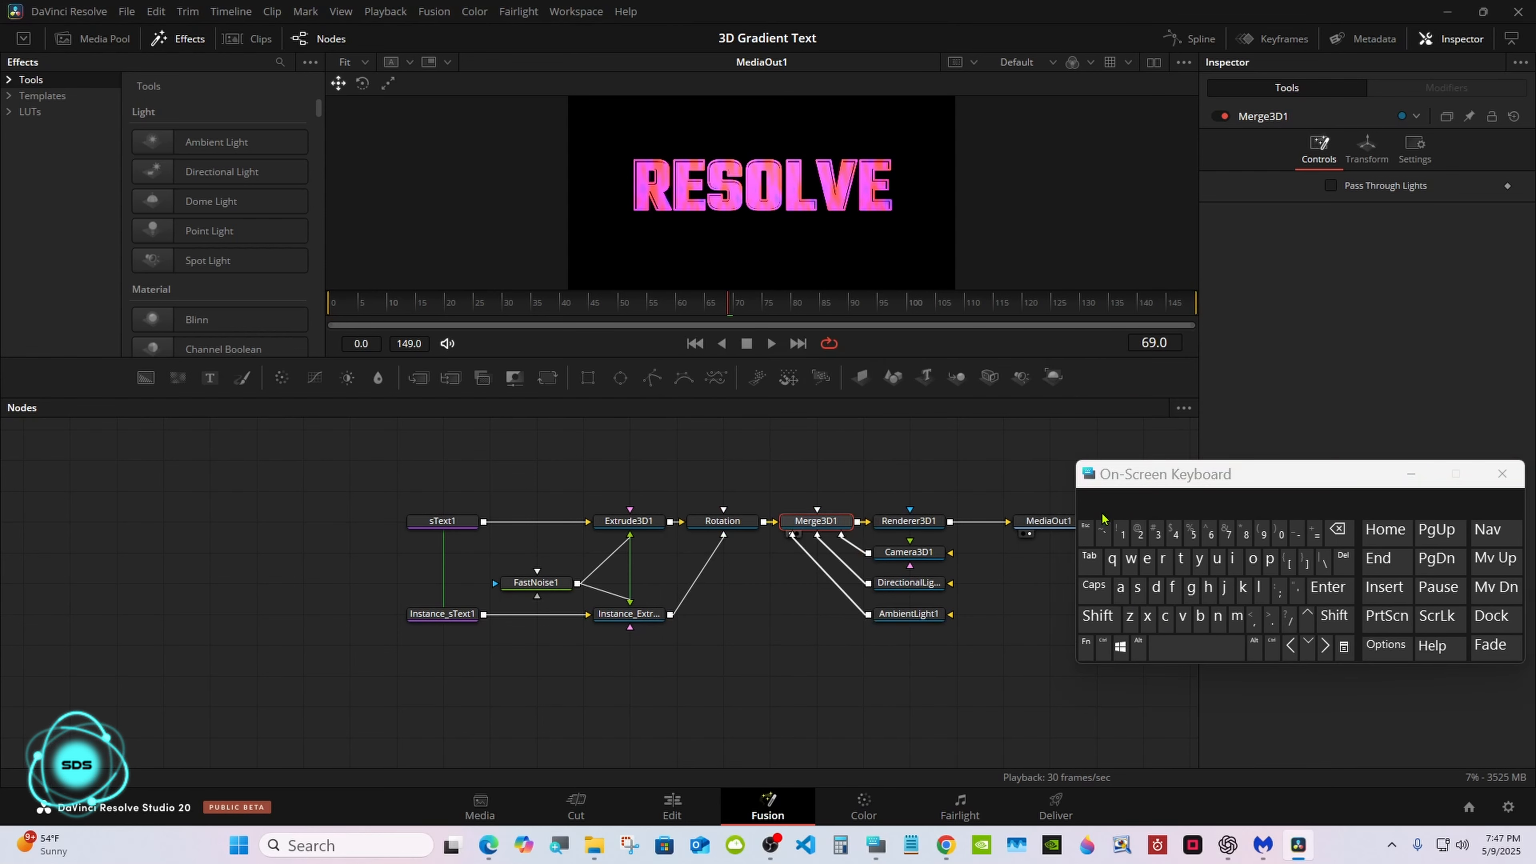
pyautogui.click(1153, 61)
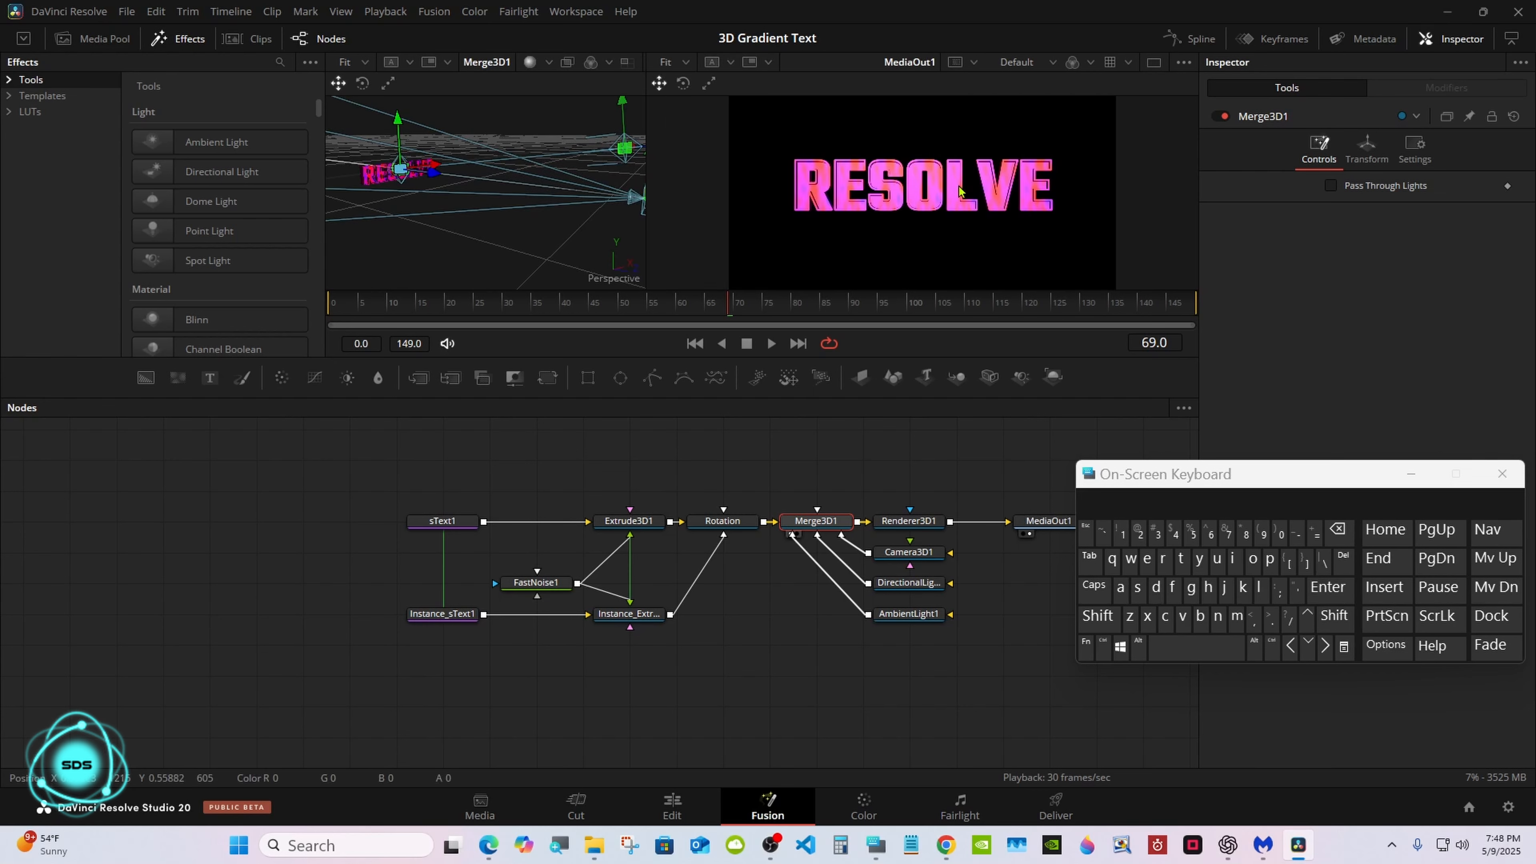
pyautogui.click(907, 615)
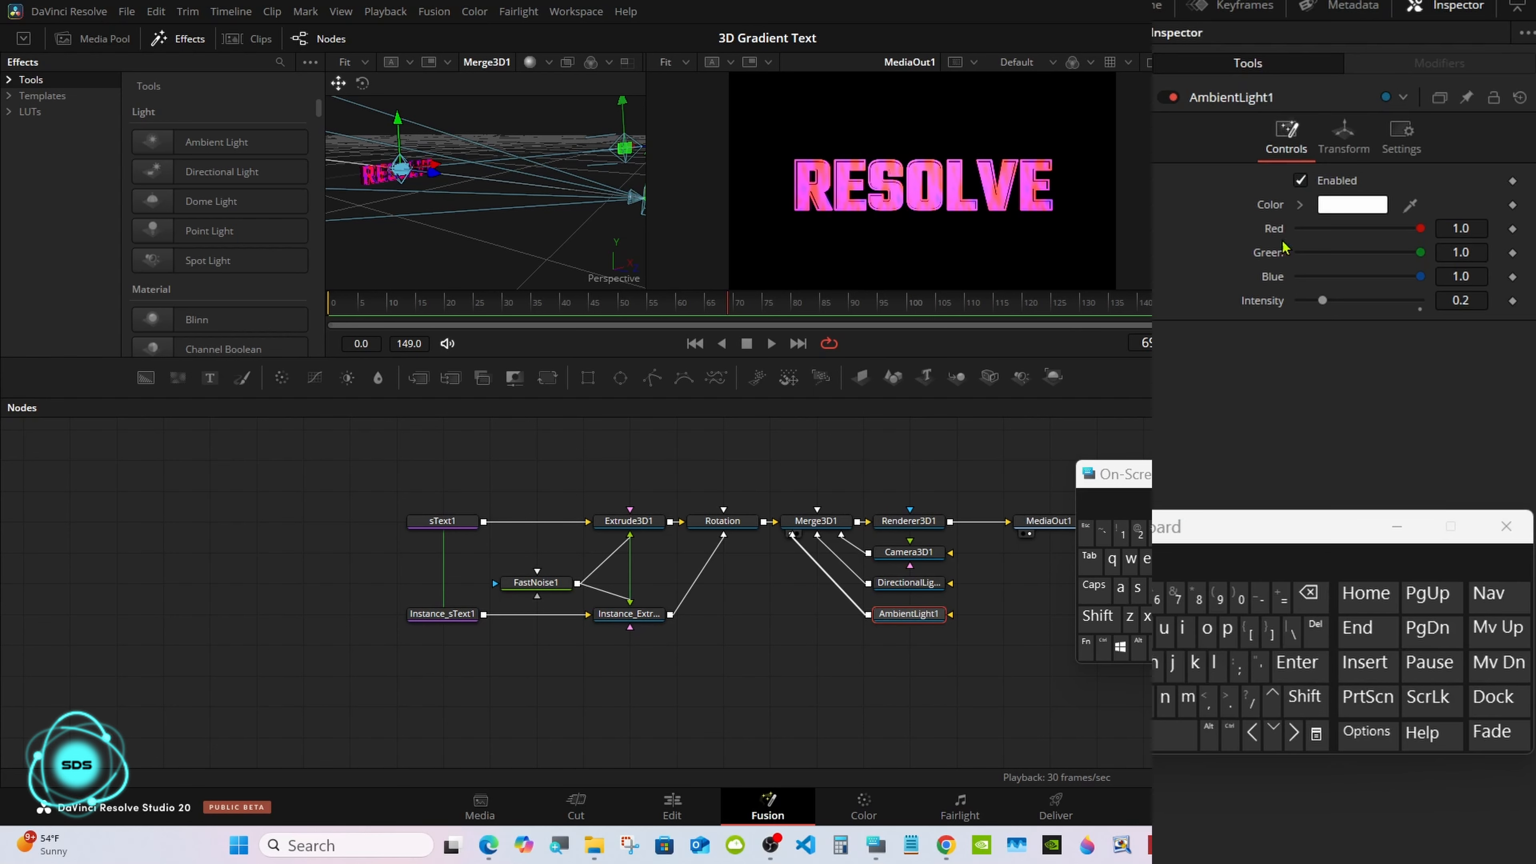
pyautogui.click(1366, 151)
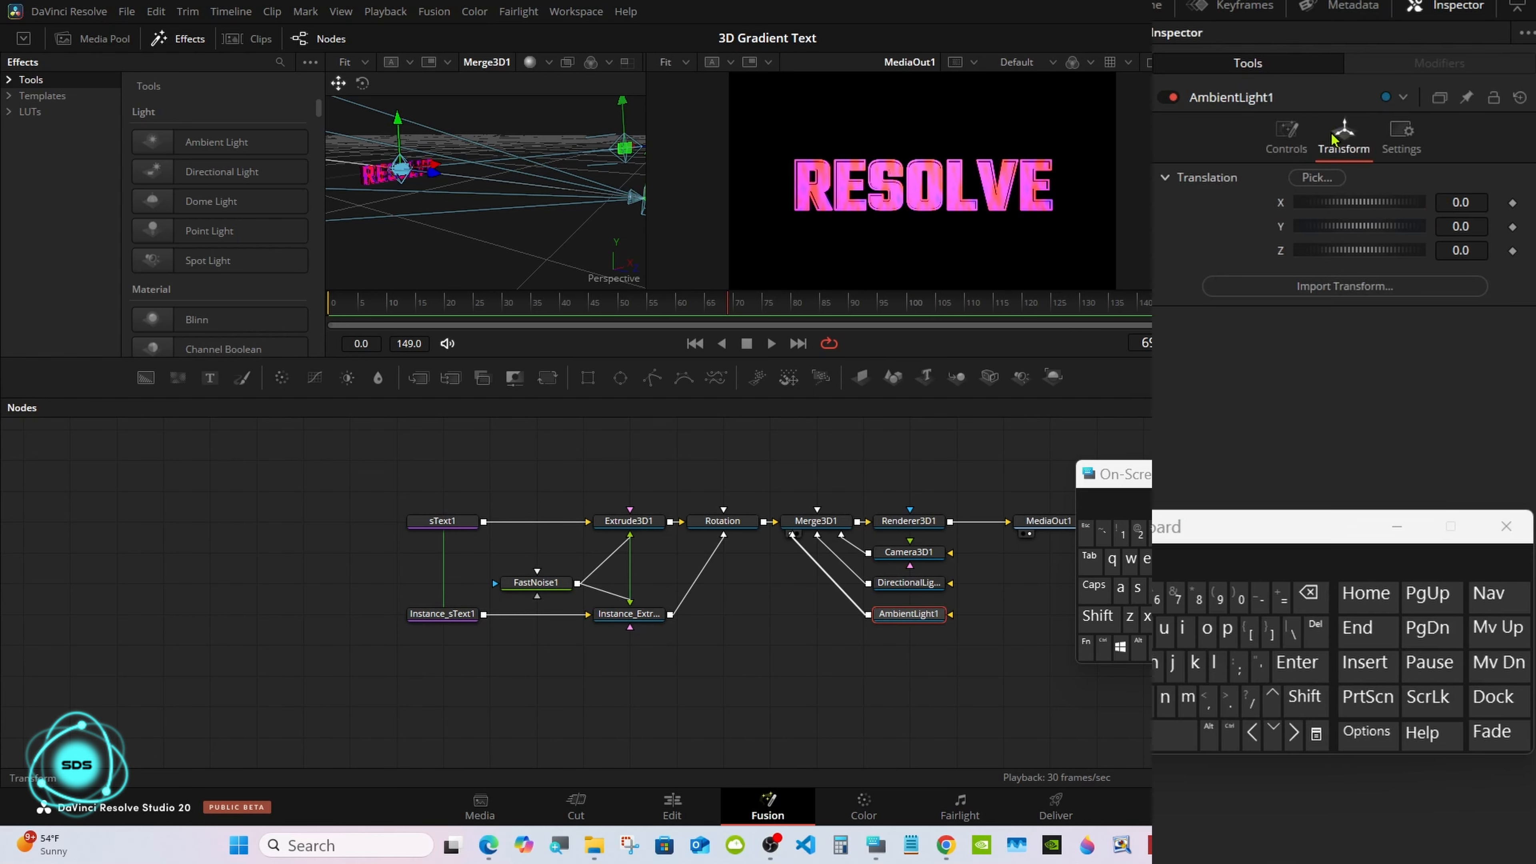
pyautogui.moveTo(1338, 228); pyautogui.dragTo(1359, 236)
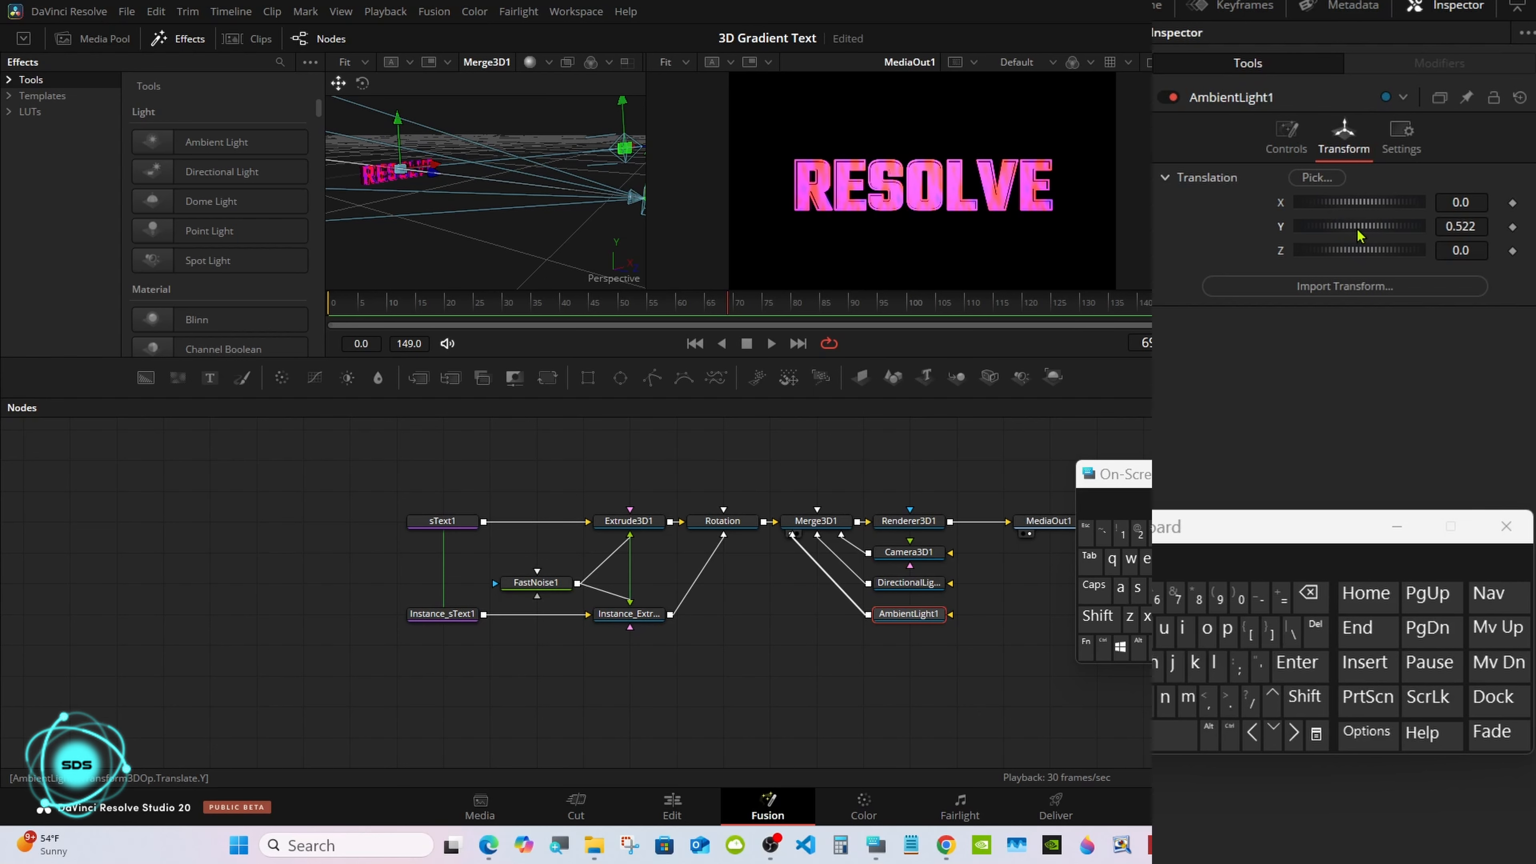
# Step: Select sText1, Extrude3D1, Rotation, DirectionalLight1, AmbientLight1 and FastNoise1 in that order, and add all remaining nodes to the selection
pyautogui.moveTo(1195, 457); pyautogui.dragTo(1253, 455)
pyautogui.click(1064, 454)
pyautogui.click(1165, 620)
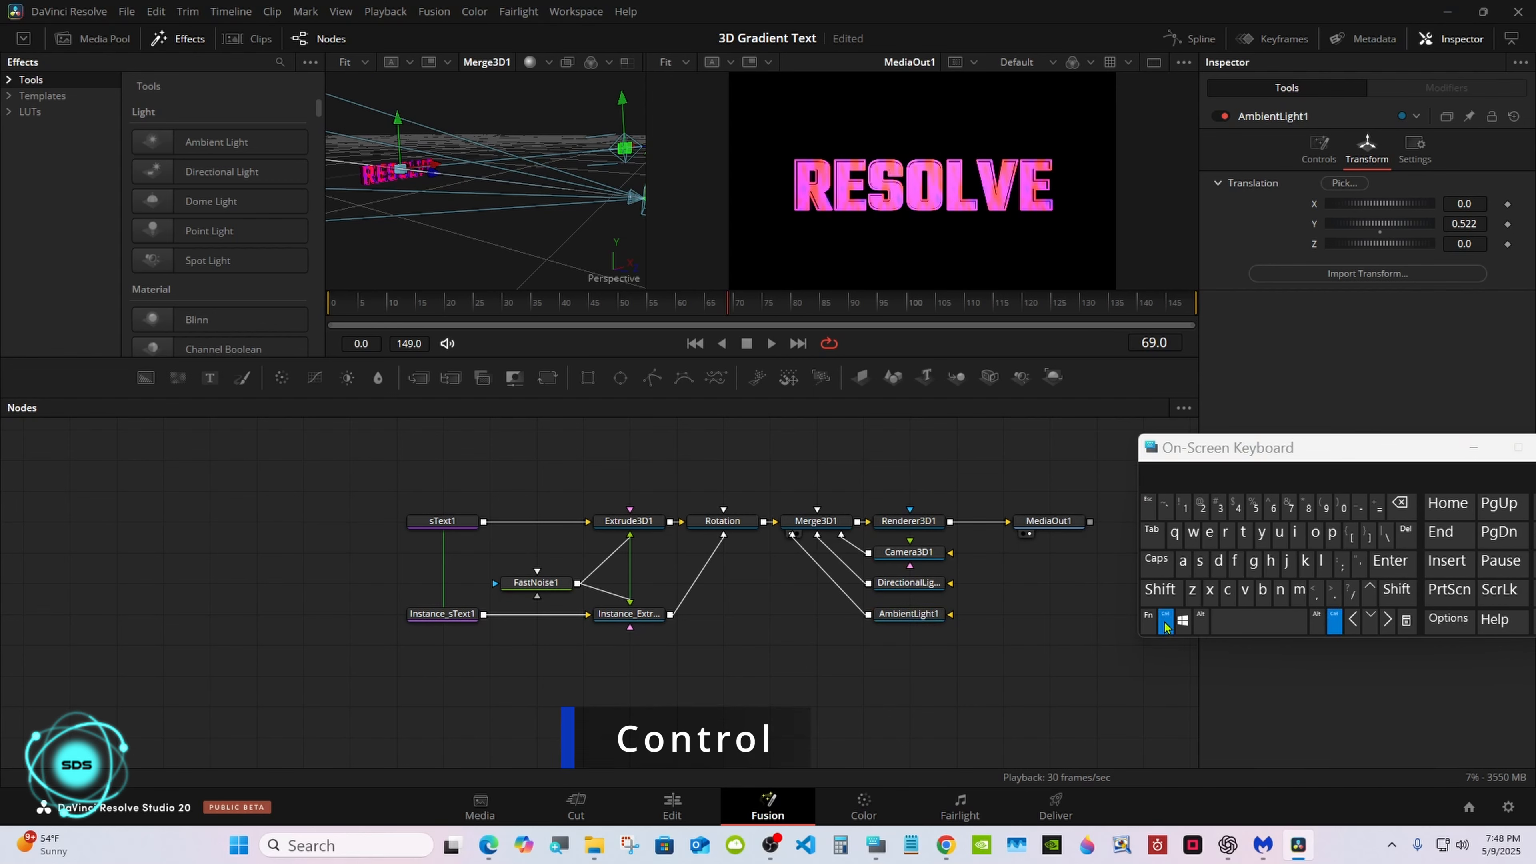
pyautogui.keyDown('ctrl'); pyautogui.click(464, 522); pyautogui.keyUp('ctrl')
pyautogui.keyDown('ctrl'); pyautogui.click(629, 521); pyautogui.keyUp('ctrl')
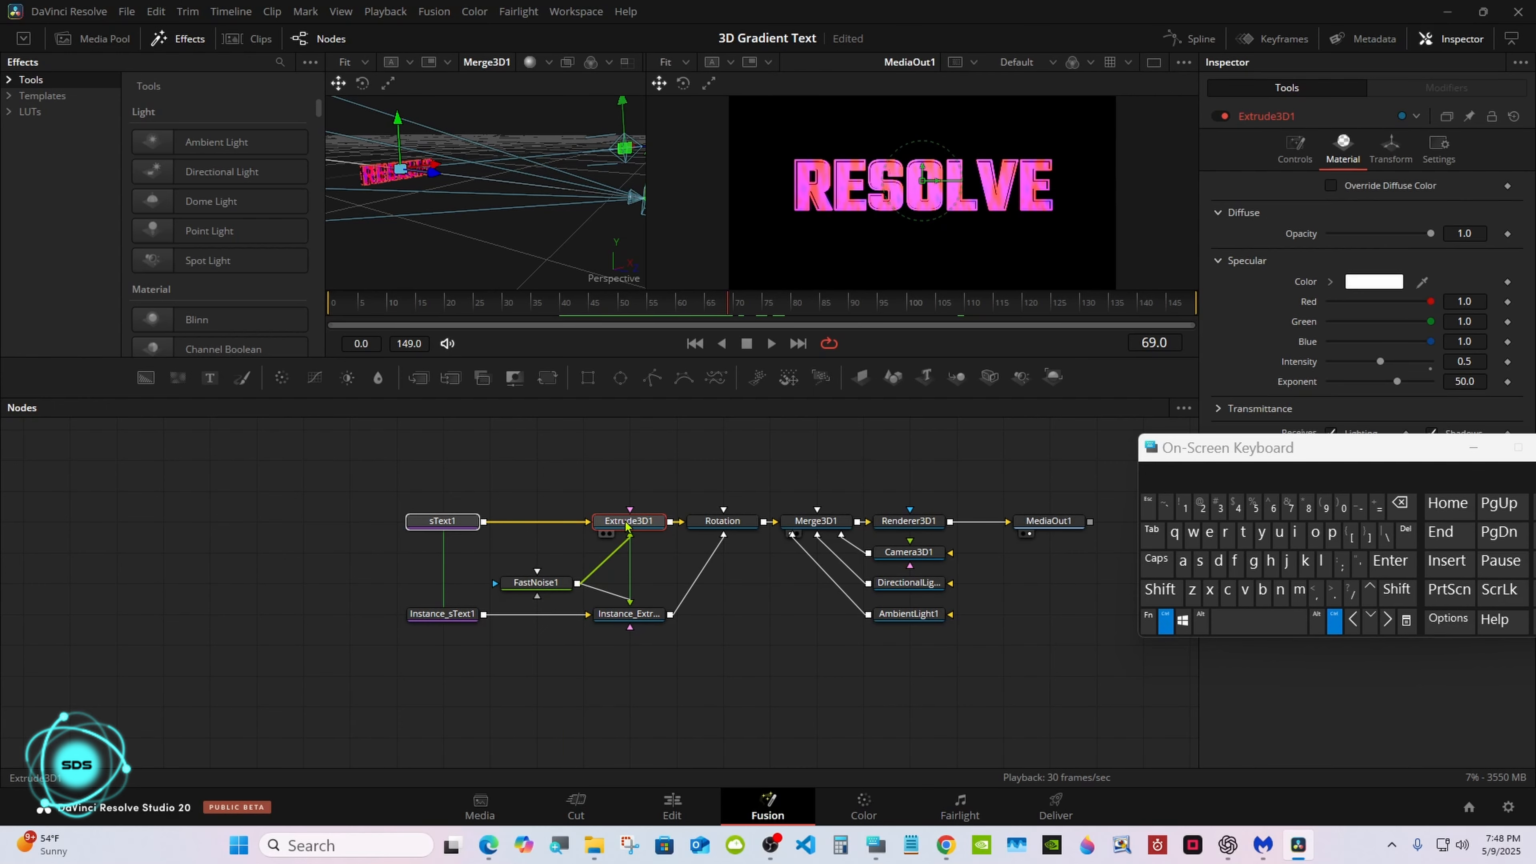
pyautogui.keyDown('ctrl'); pyautogui.click(741, 524); pyautogui.keyUp('ctrl')
pyautogui.keyDown('ctrl'); pyautogui.click(907, 583); pyautogui.keyUp('ctrl')
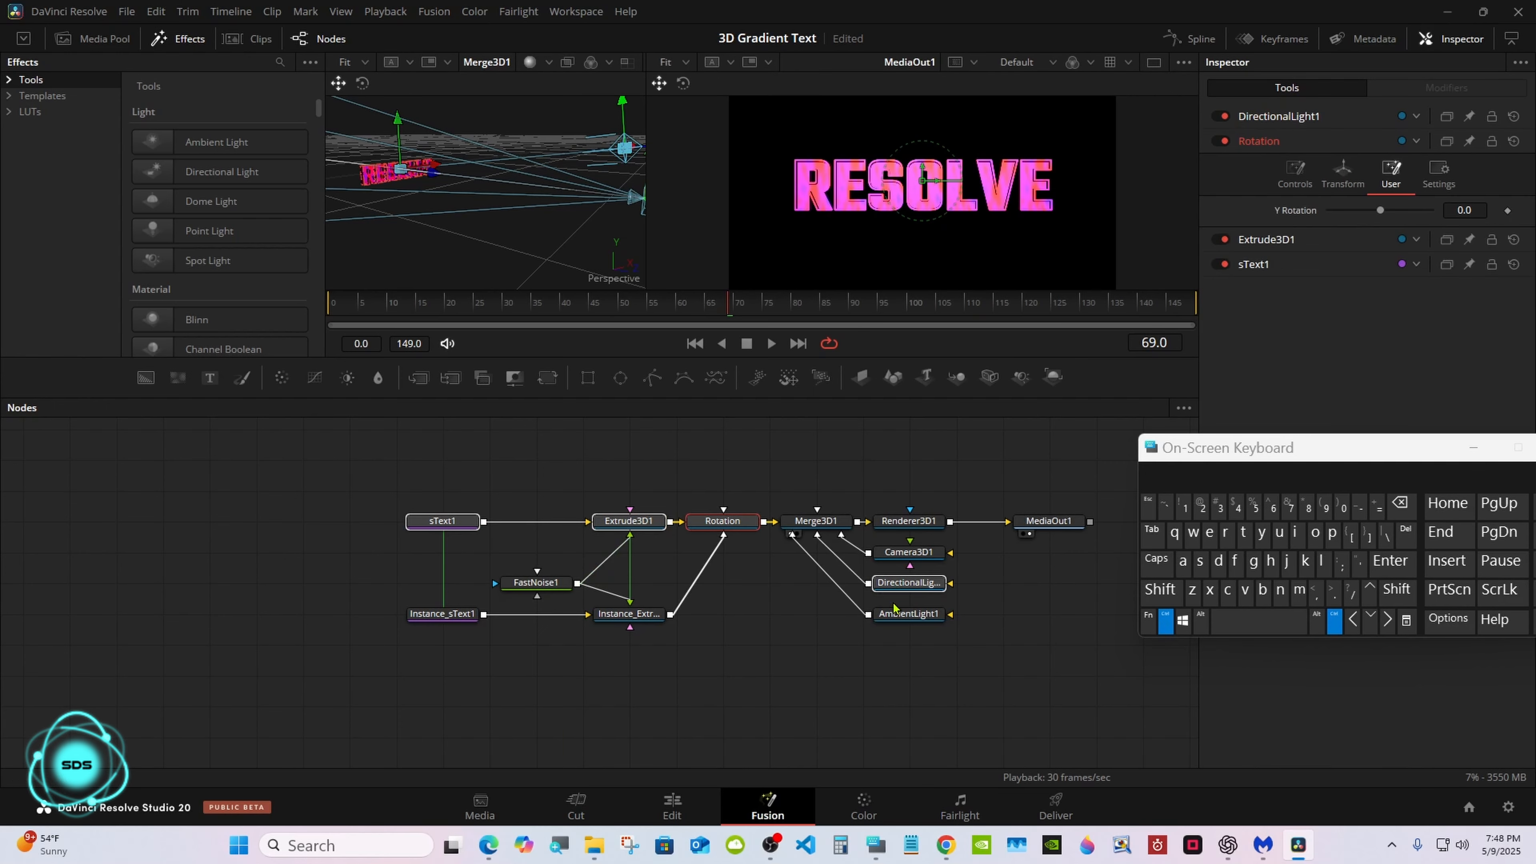
pyautogui.keyDown('ctrl'); pyautogui.click(907, 614); pyautogui.keyUp('ctrl')
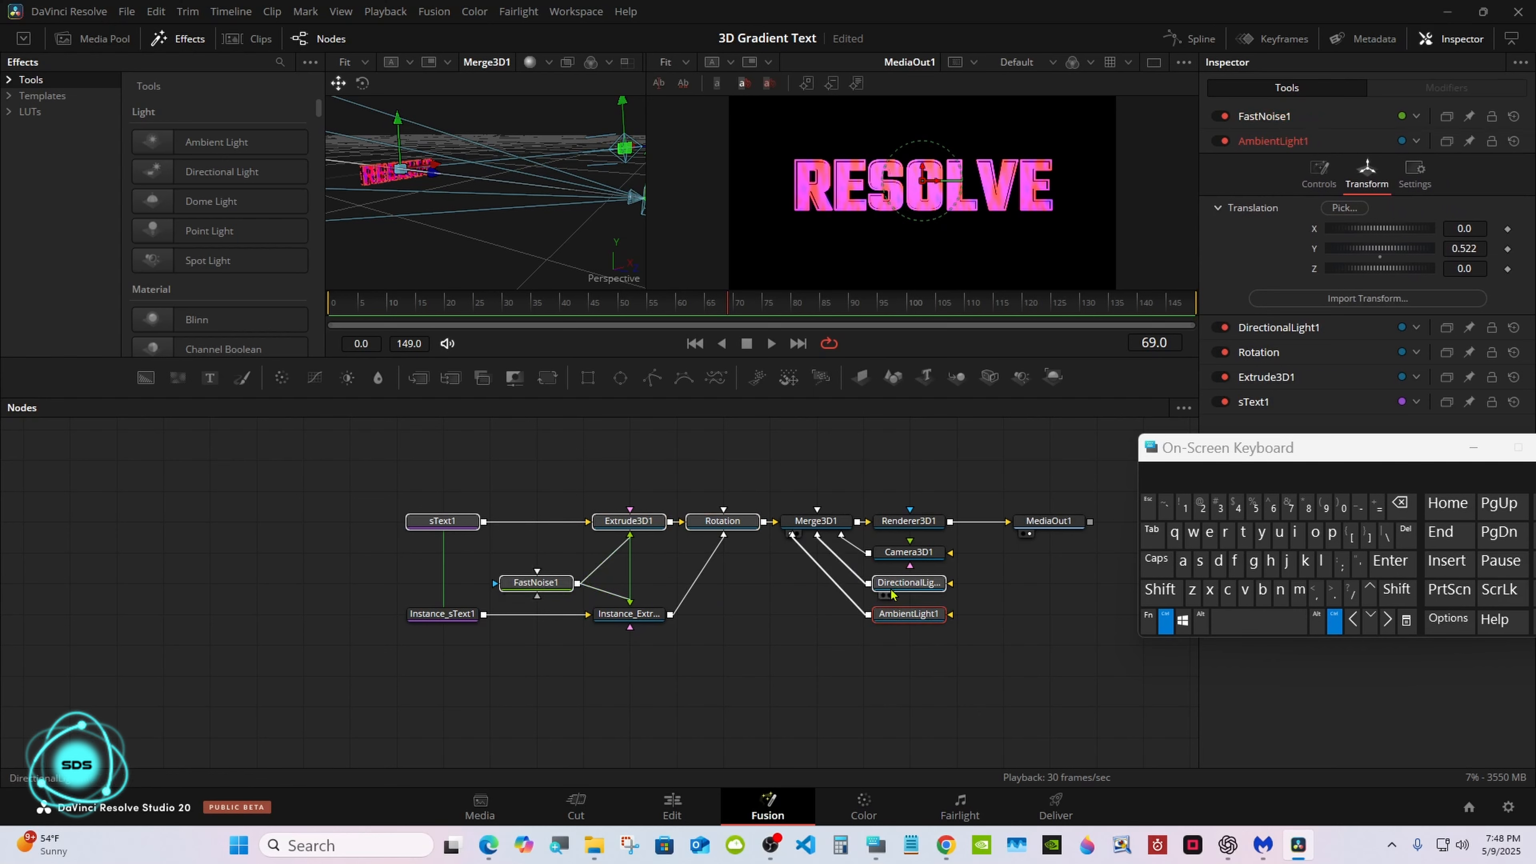
pyautogui.click(1183, 566)
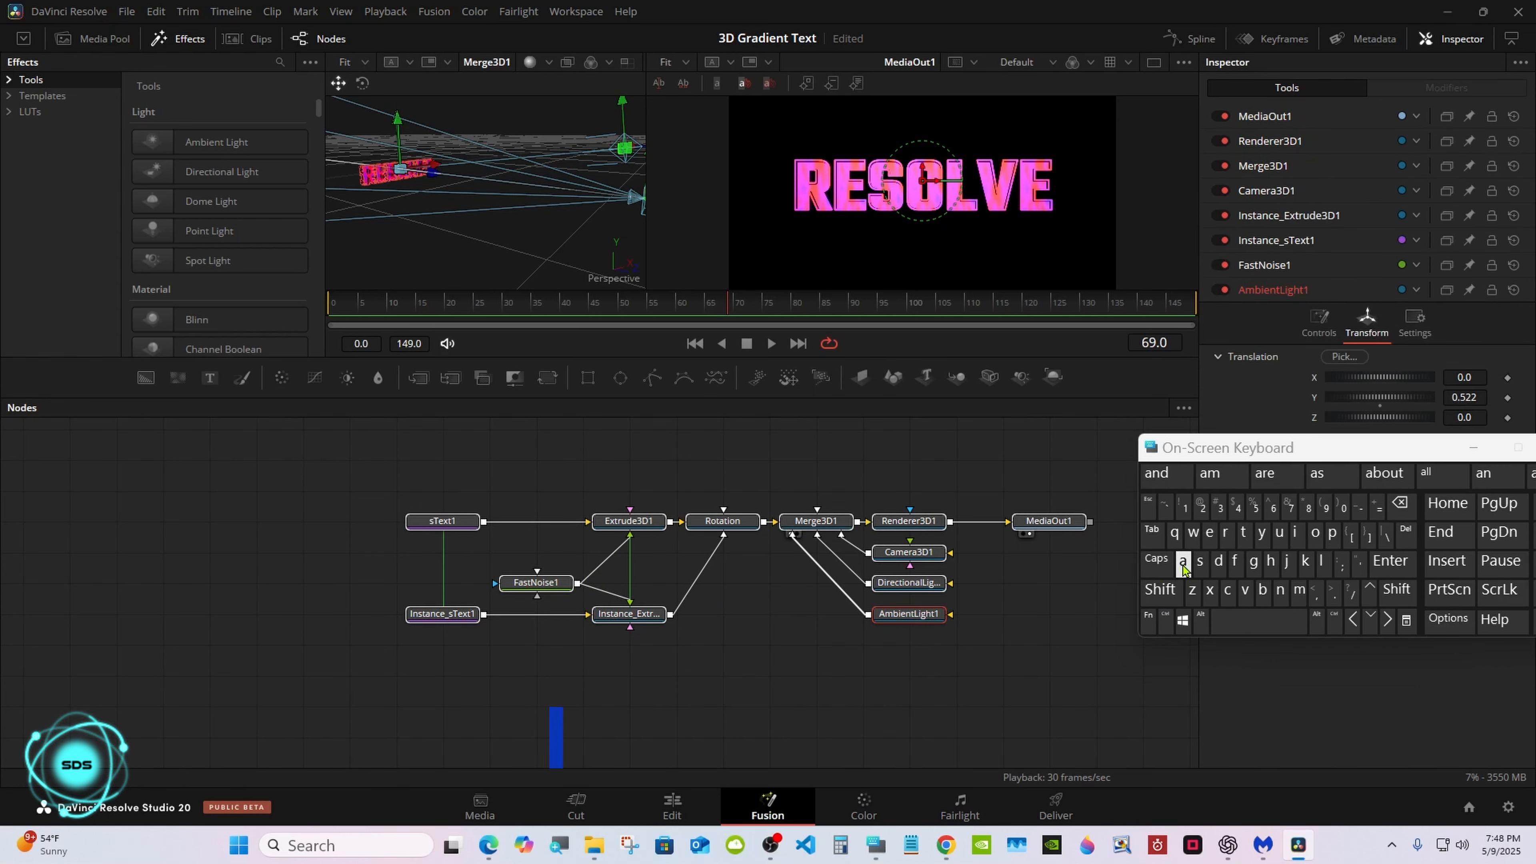
# Step: Create a macro from the selected nodes and name it Text Tutorial
pyautogui.click(1165, 621)
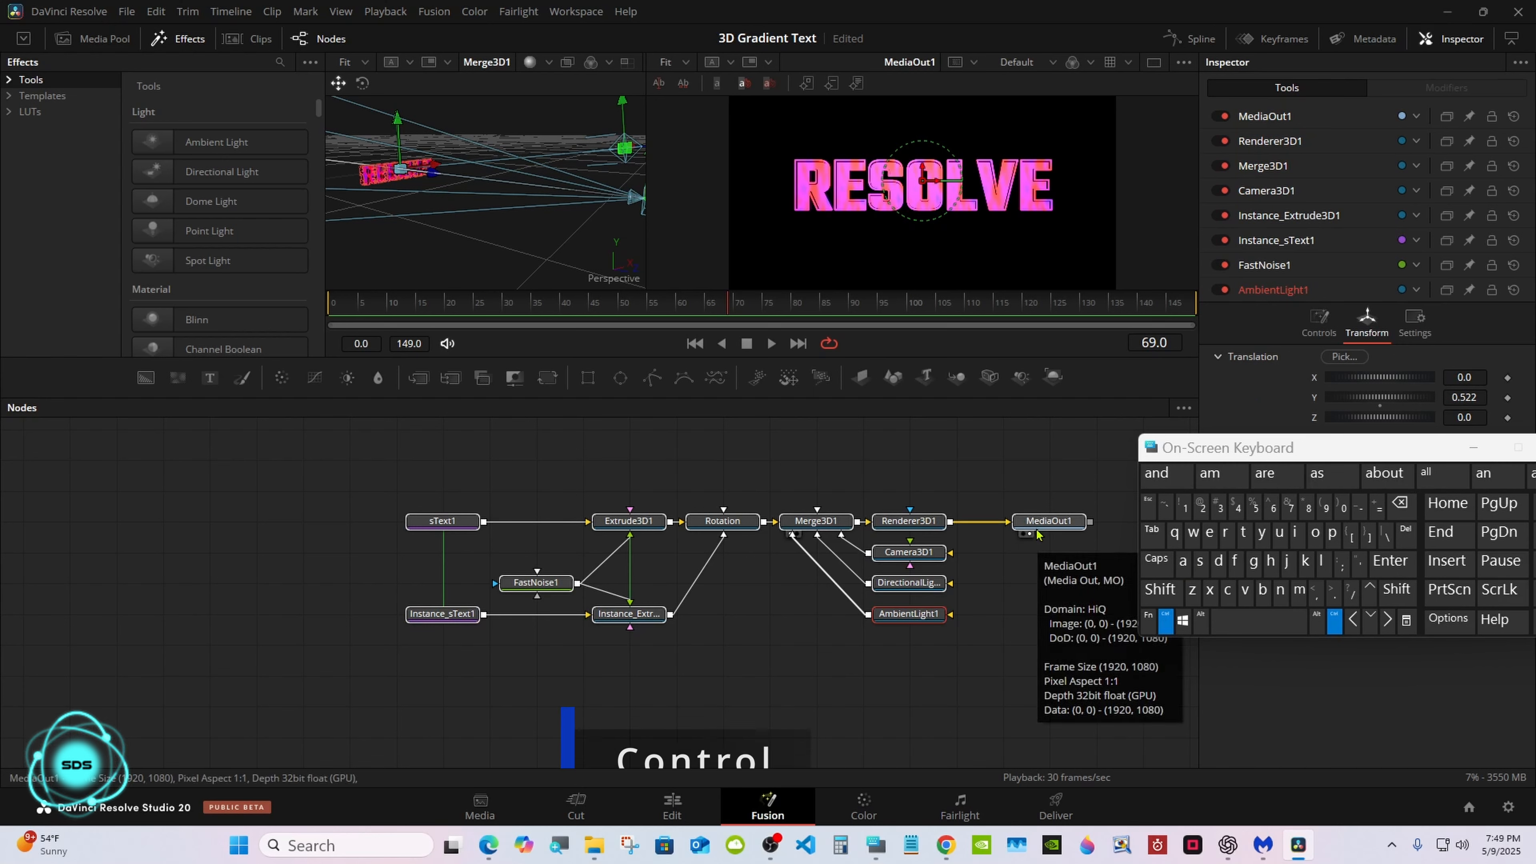
pyautogui.rightClick(899, 622)
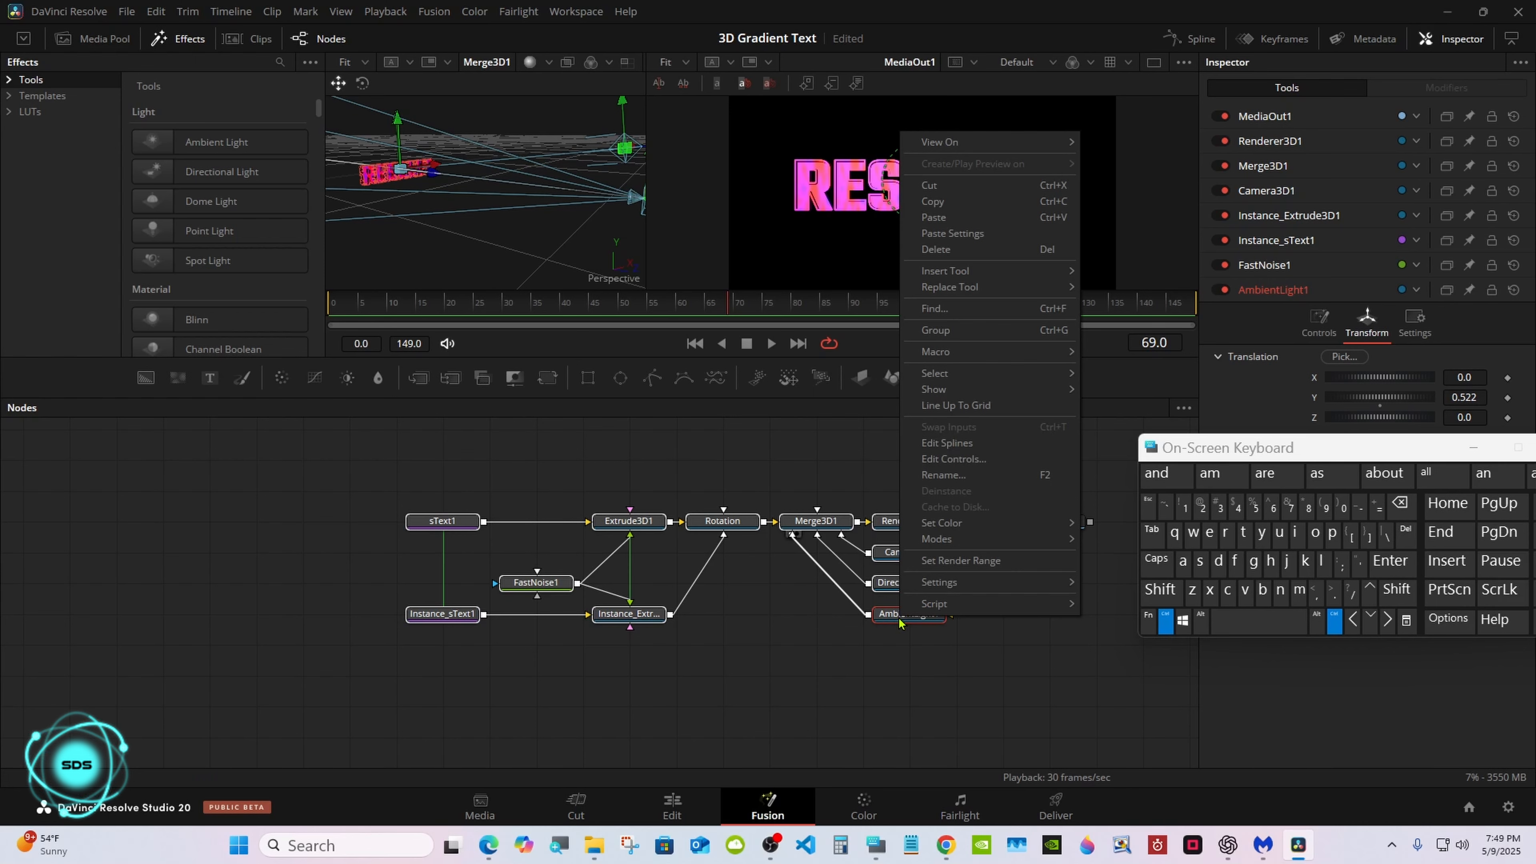
pyautogui.moveTo(964, 357)
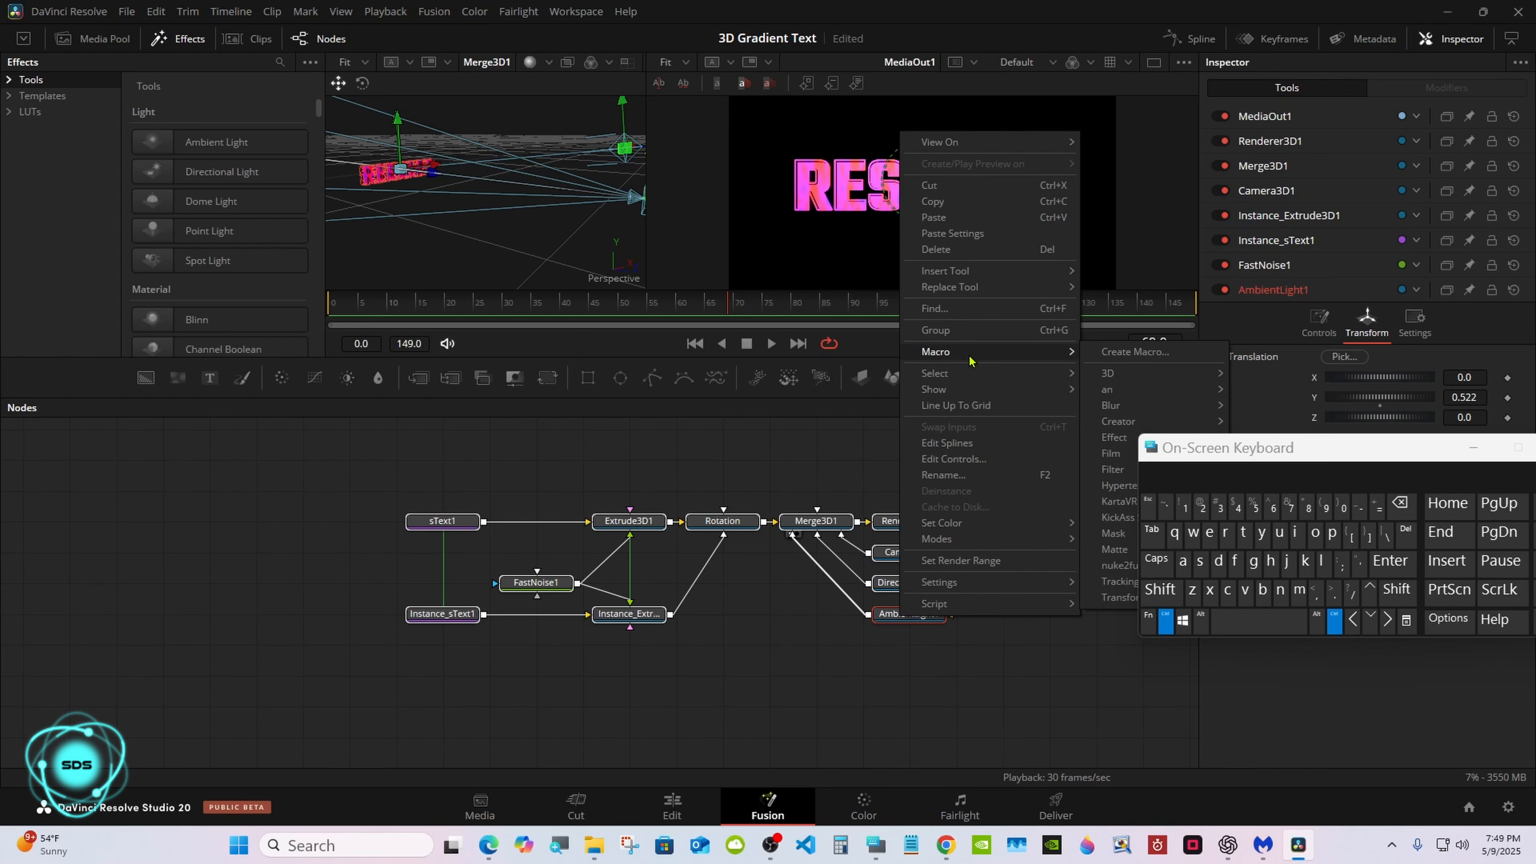
pyautogui.click(1135, 351)
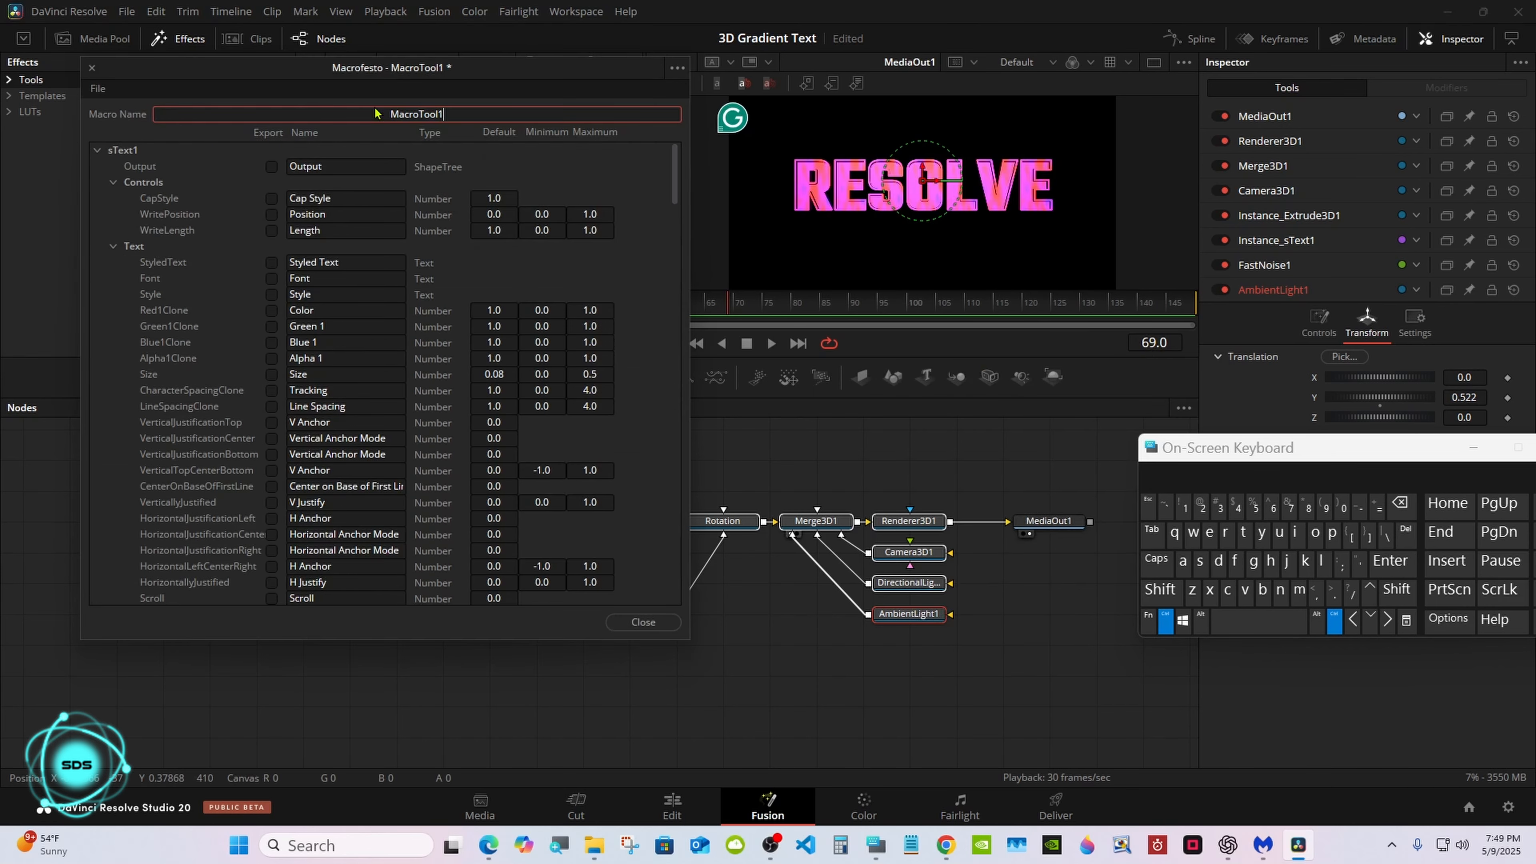
pyautogui.moveTo(269, 97); pyautogui.dragTo(781, 183)
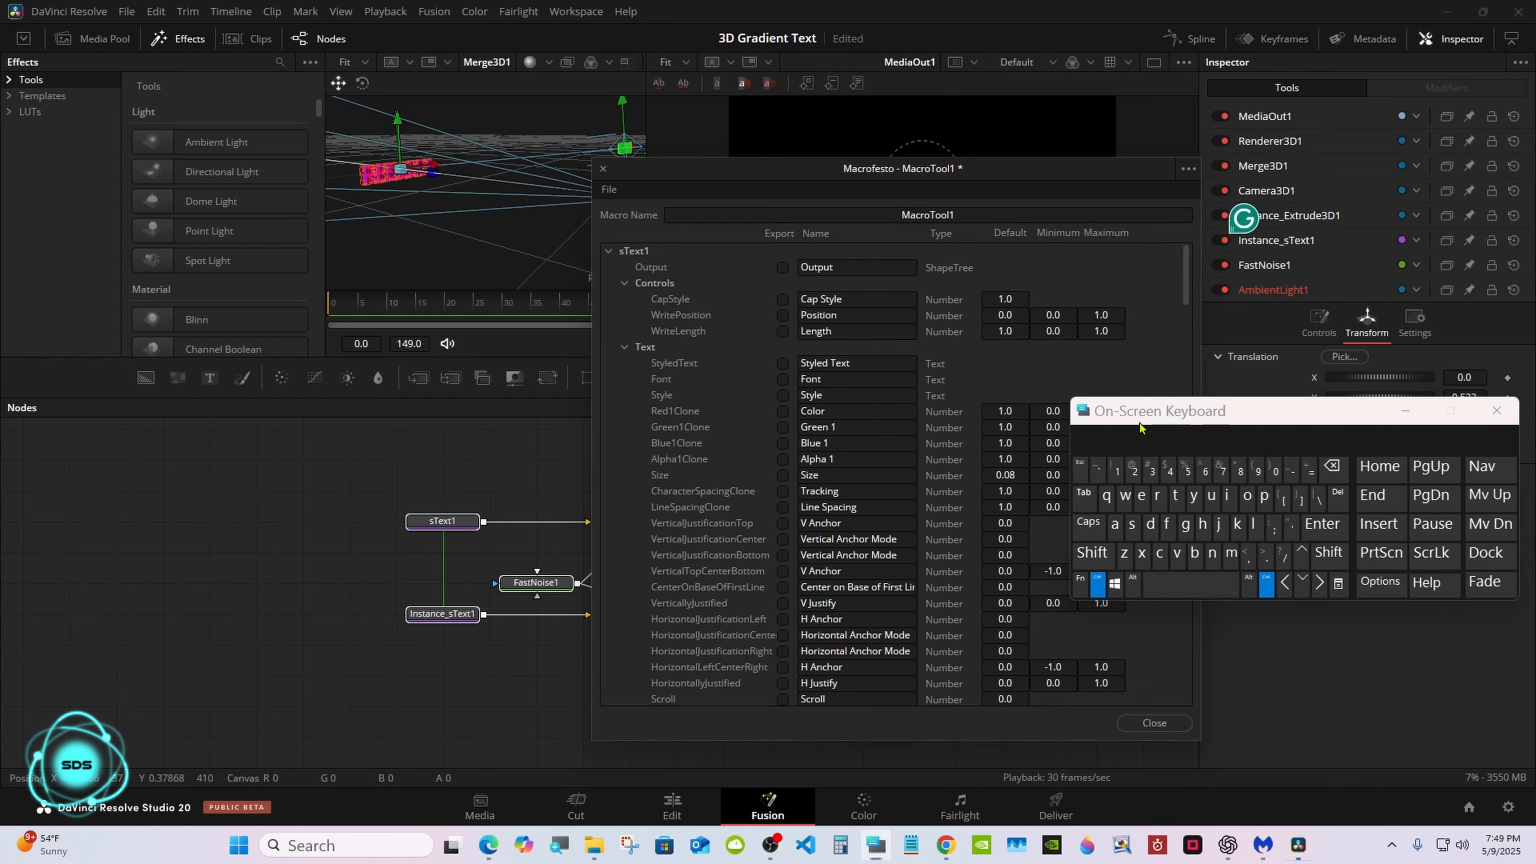
pyautogui.click(1114, 524)
pyautogui.click(1331, 466)
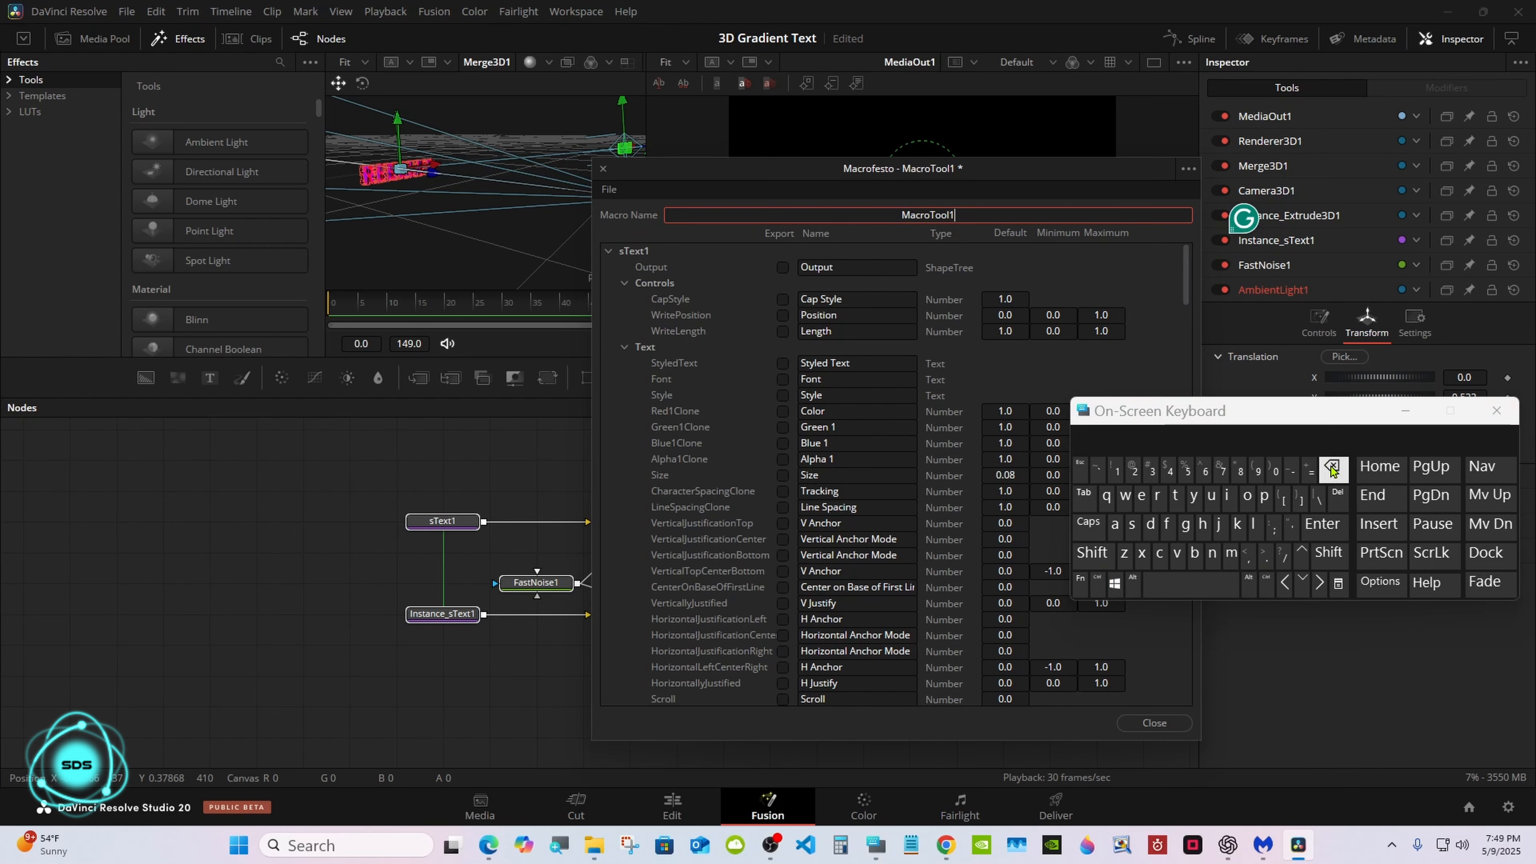
pyautogui.write('Tex')
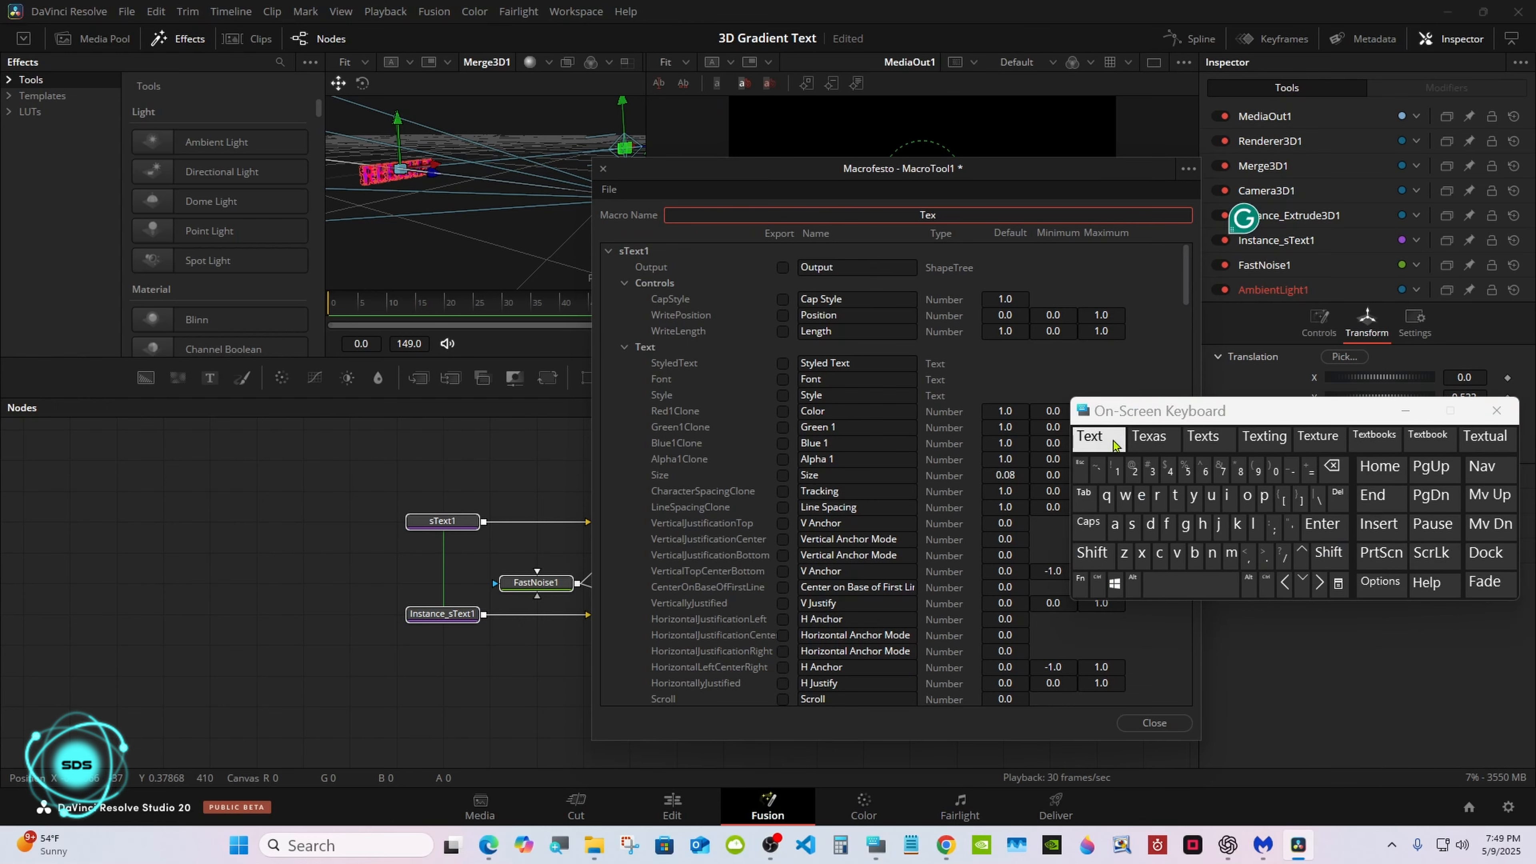
pyautogui.write('t Tutorial')
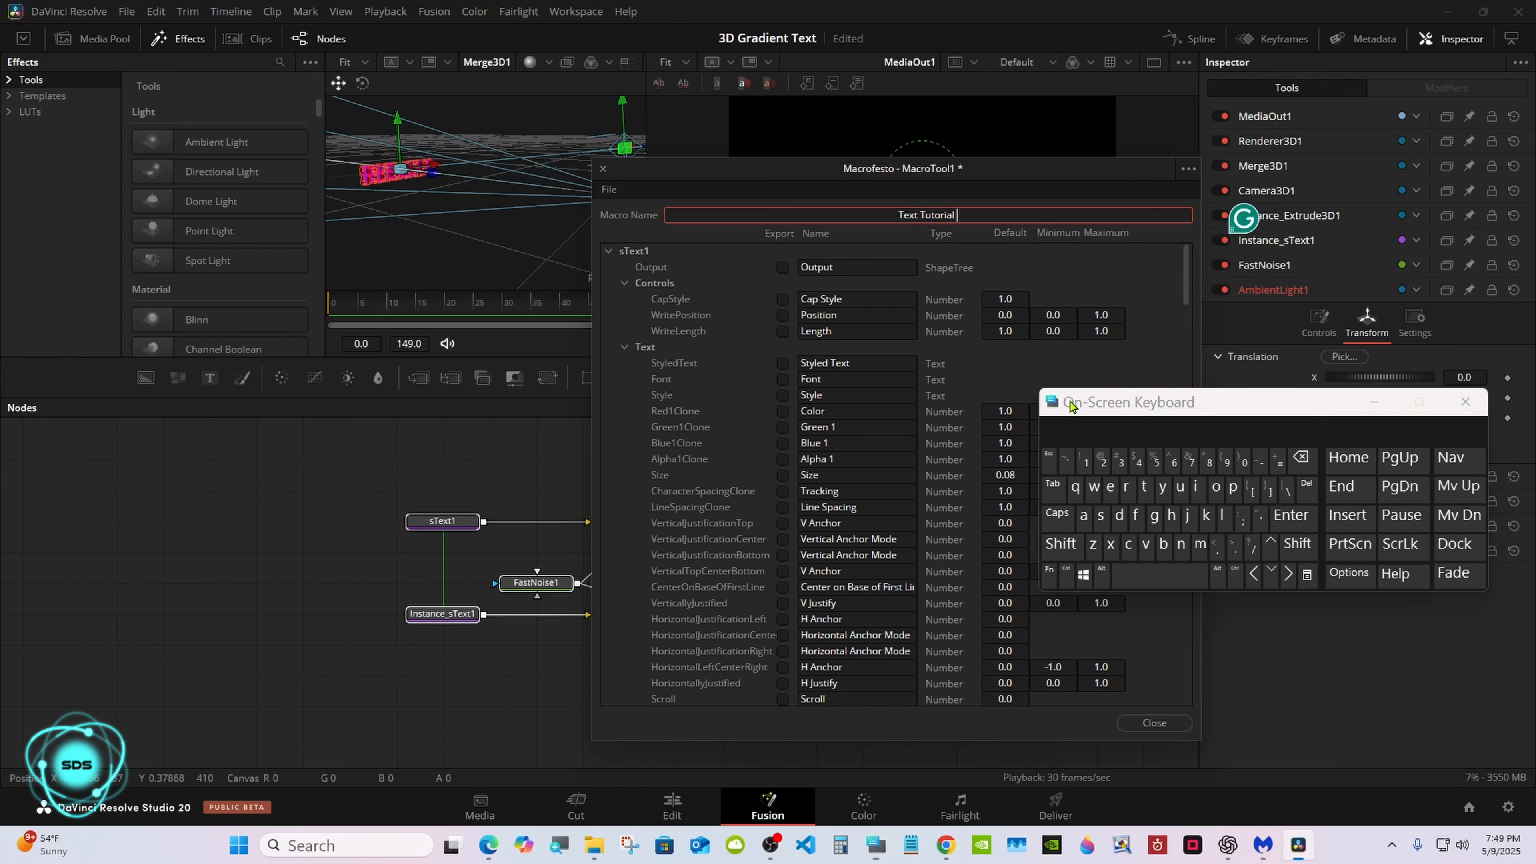
# Step: Mark sText1's Styled Text, Font, Style, Size and Tracking parameters for export in the macro
pyautogui.click(782, 364)
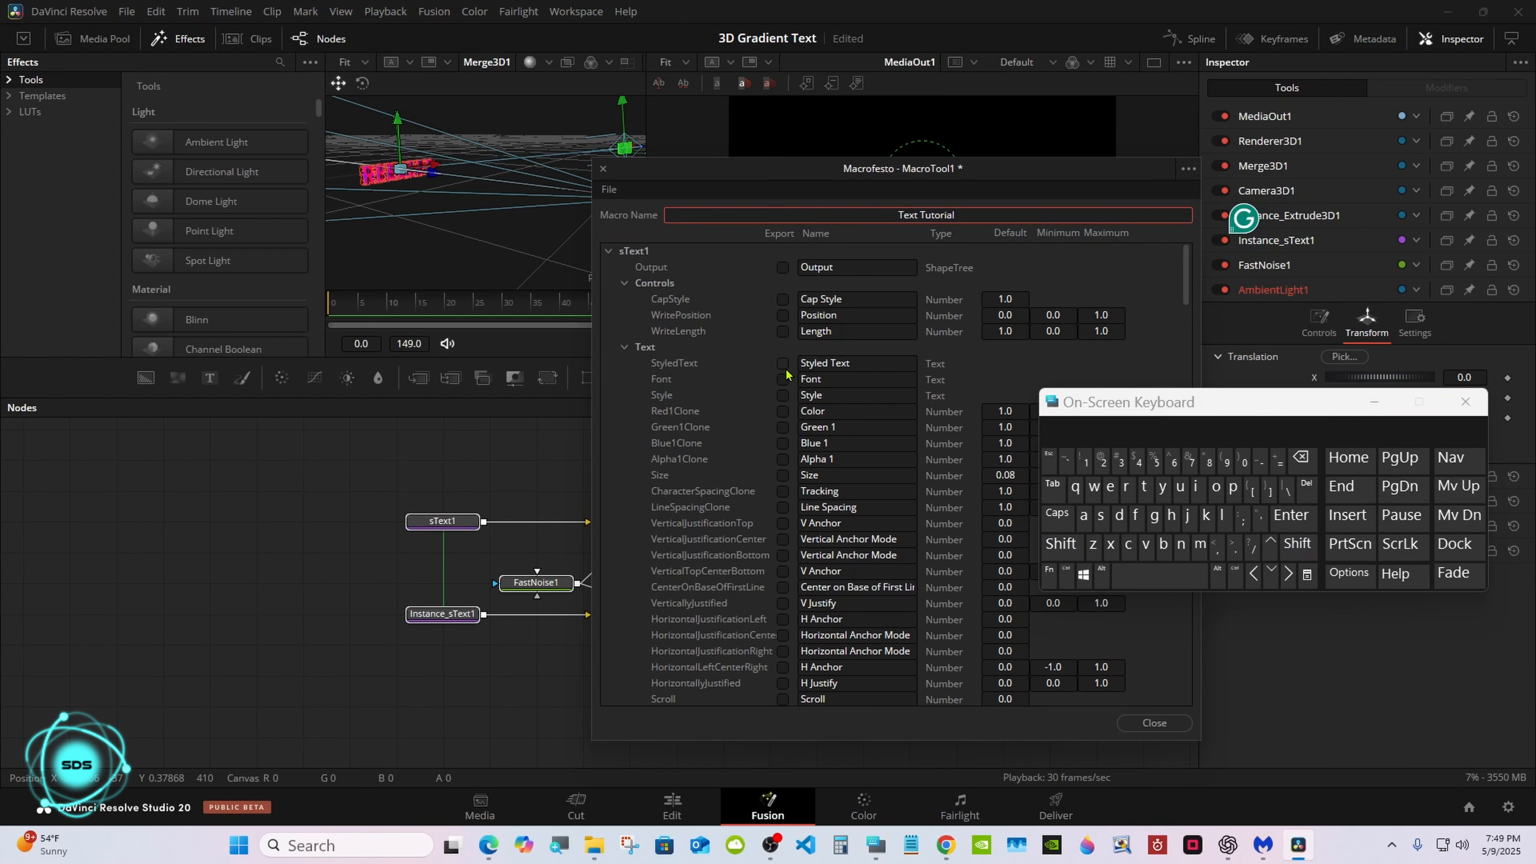
pyautogui.click(782, 381)
pyautogui.click(782, 395)
pyautogui.click(782, 475)
pyautogui.click(782, 491)
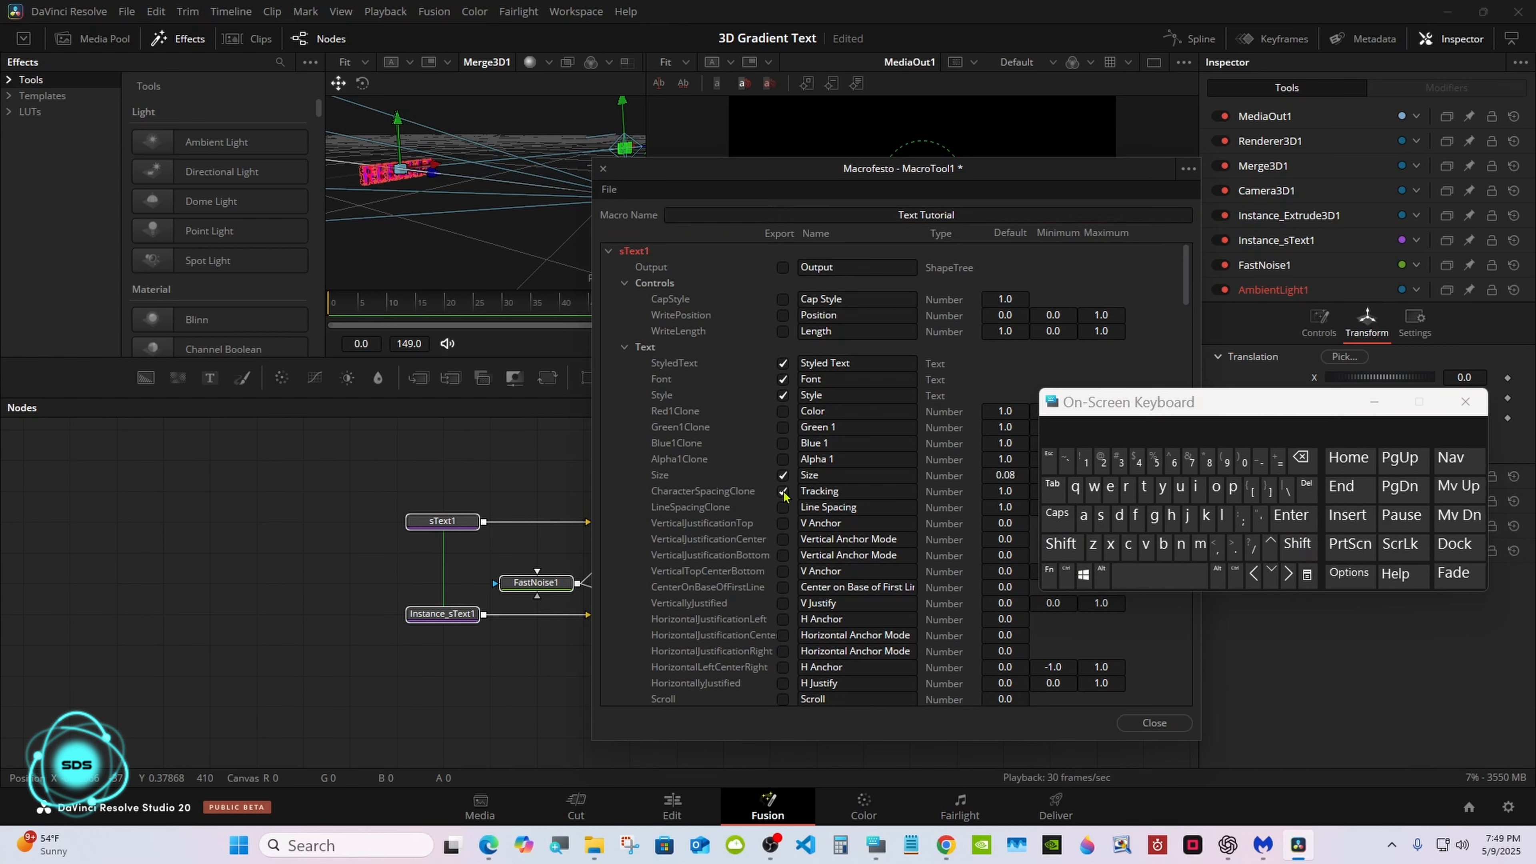
# Step: Mark sText1's Line Spacing, Center on Base of First Line, and vertical and horizontal anchor parameters for export
pyautogui.click(782, 507)
pyautogui.click(782, 523)
pyautogui.click(782, 538)
pyautogui.click(782, 554)
pyautogui.click(782, 570)
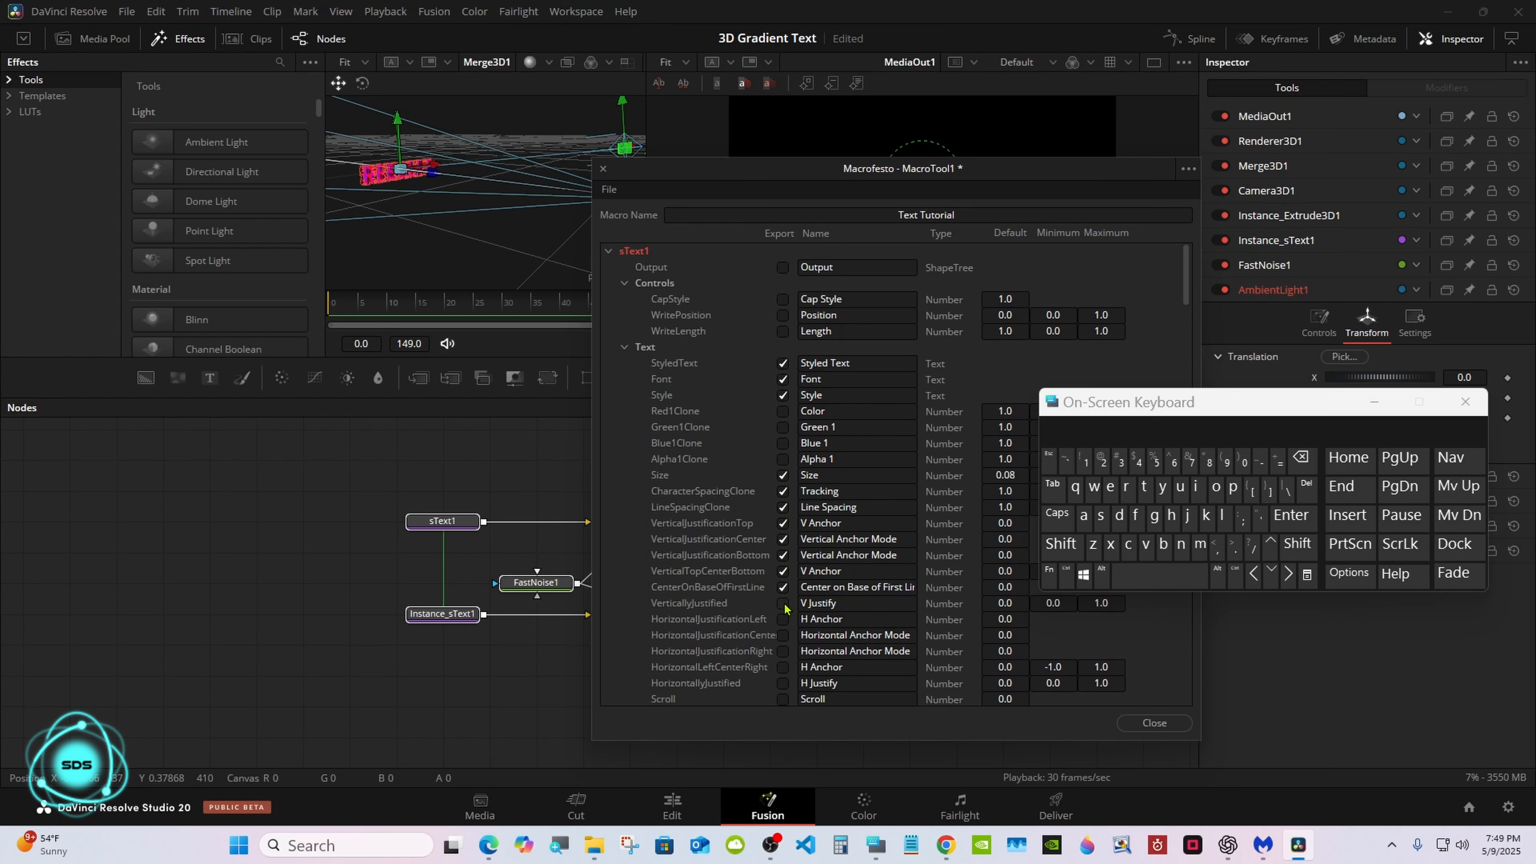
pyautogui.click(783, 619)
pyautogui.click(782, 634)
pyautogui.click(783, 651)
pyautogui.click(782, 666)
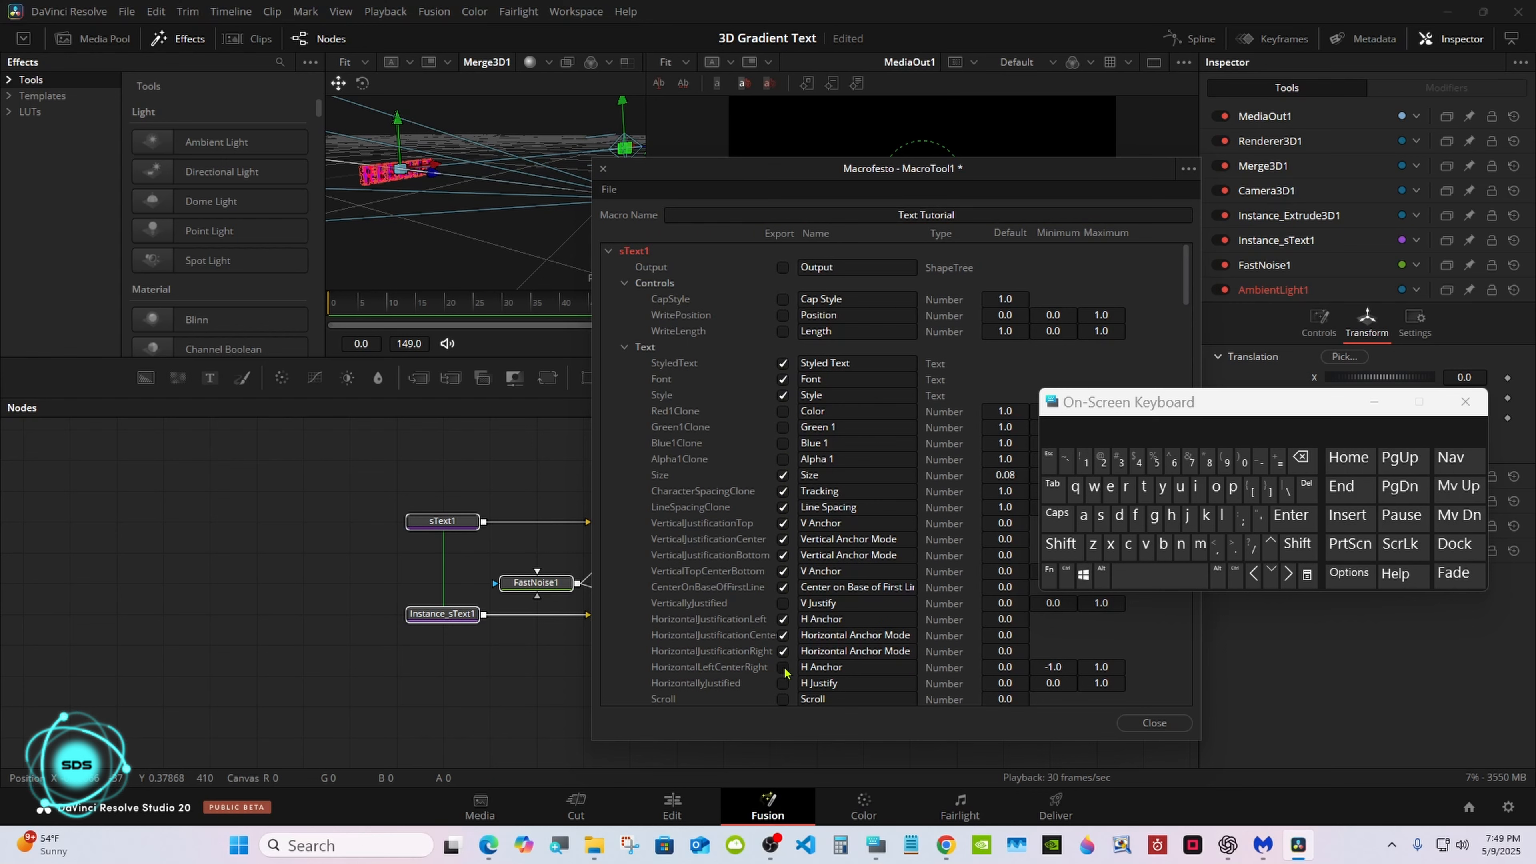
# Step: Collapse sText1's parameter list and mark Extrude3D1's Extrusion Depth for export in the macro
pyautogui.click(626, 348)
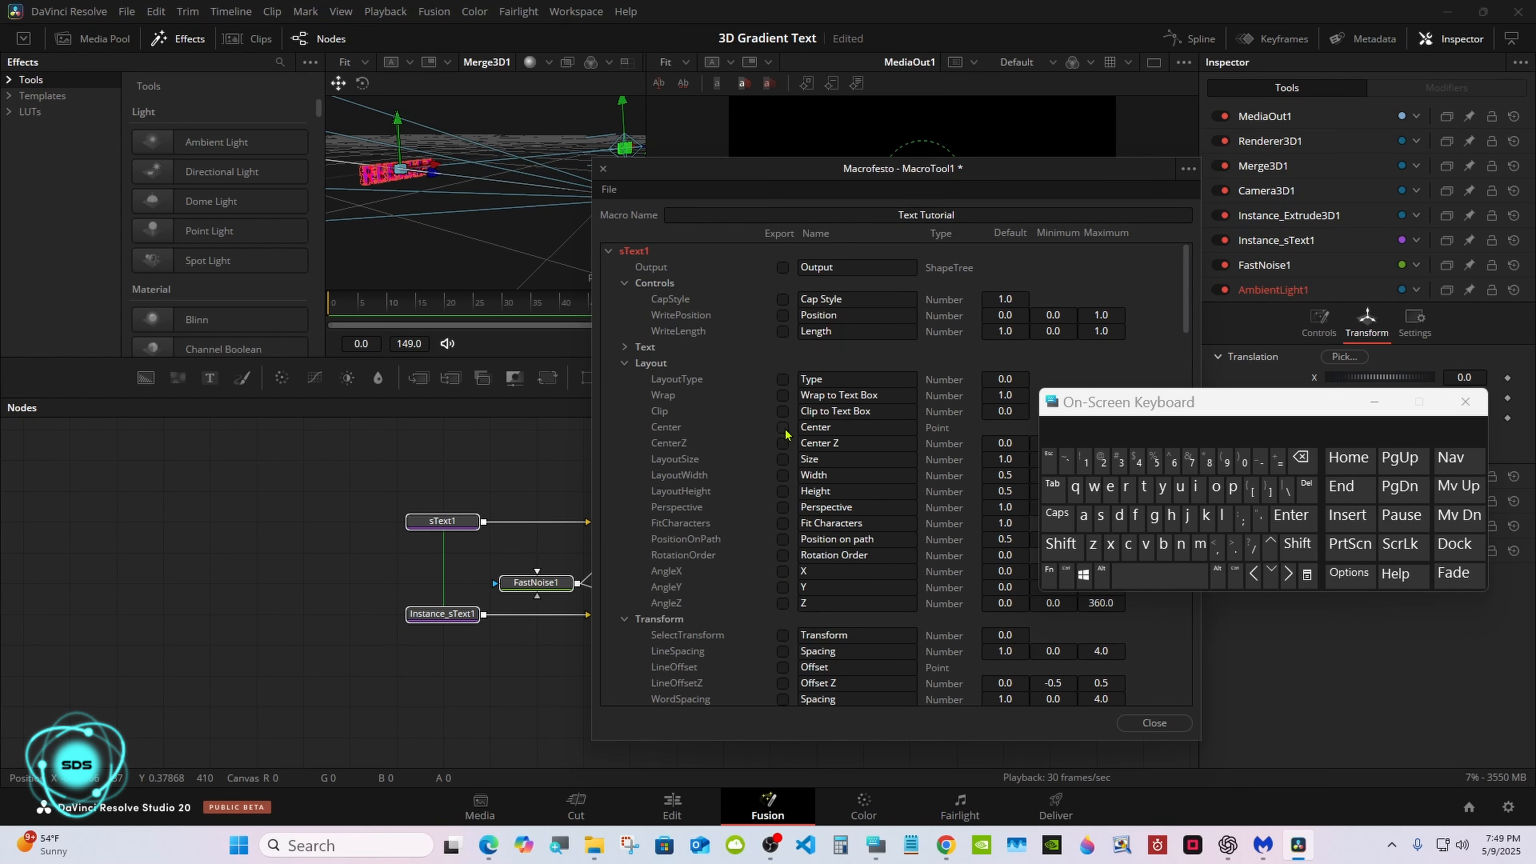
pyautogui.click(626, 363)
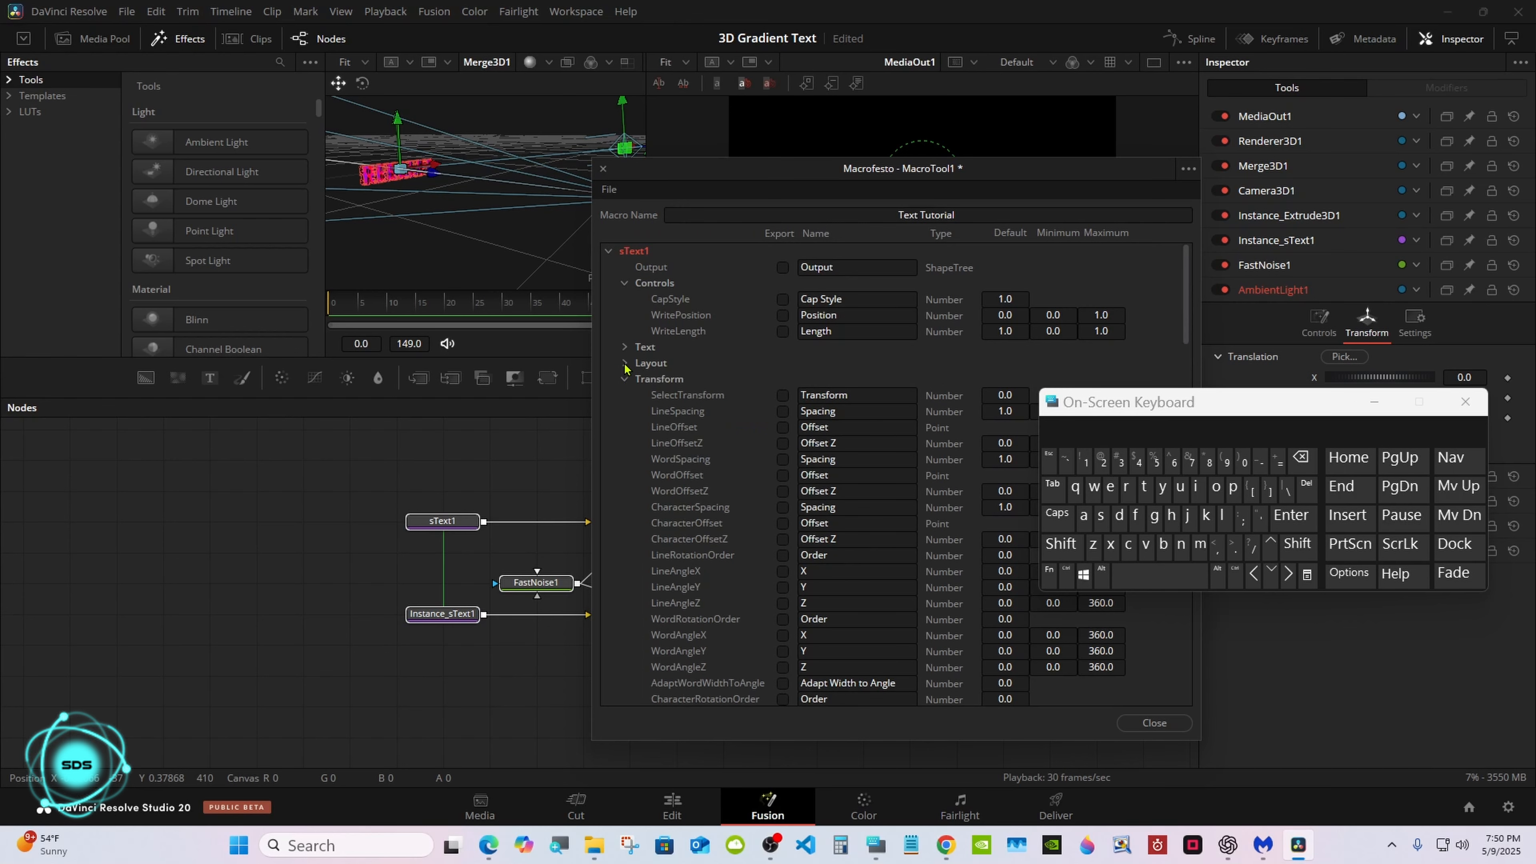
pyautogui.click(625, 284)
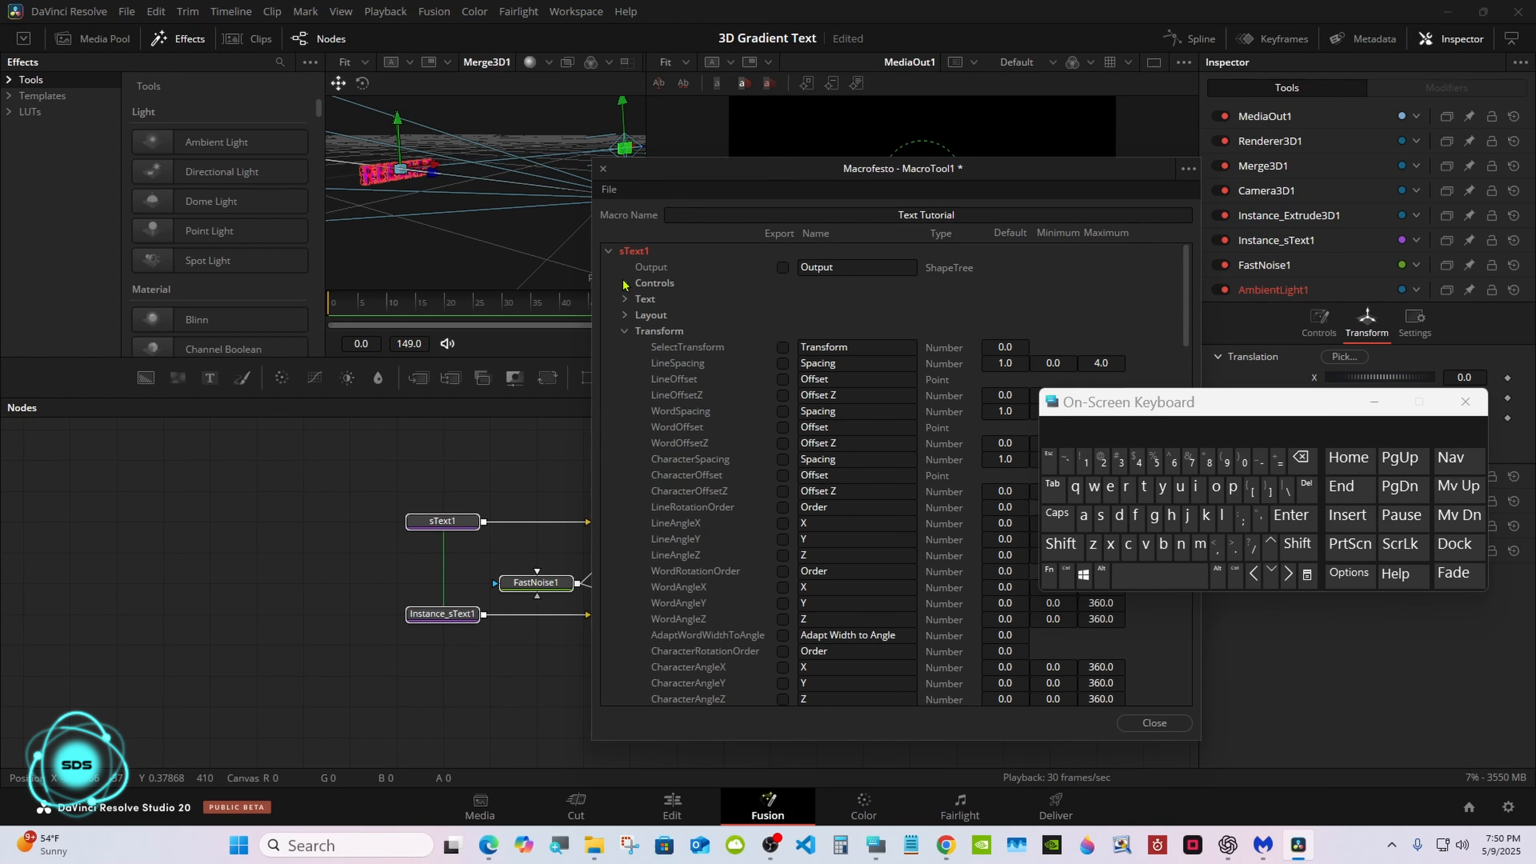
pyautogui.click(625, 332)
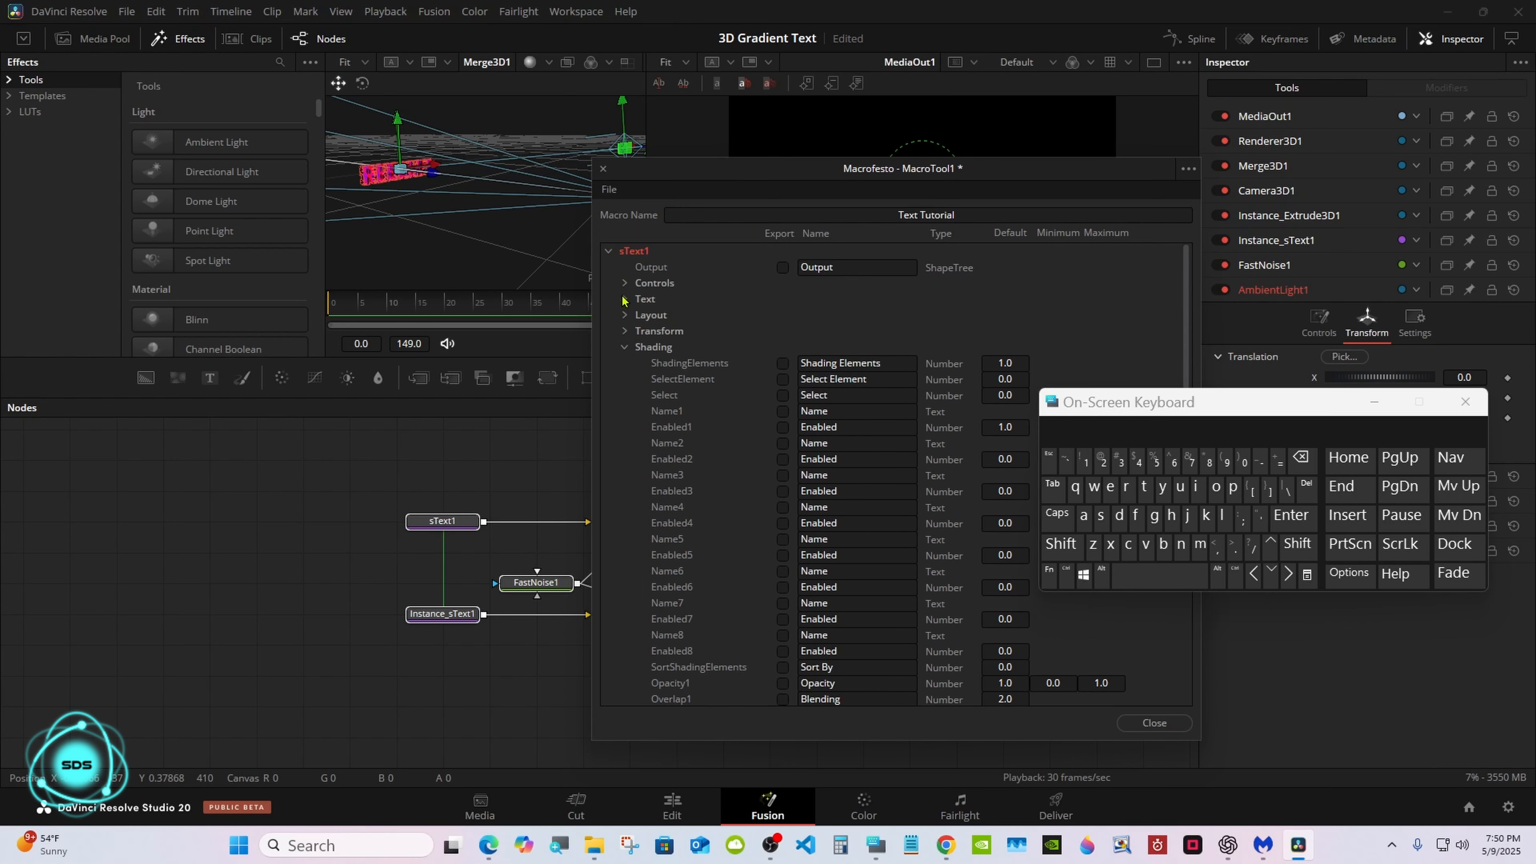
pyautogui.click(609, 252)
pyautogui.click(609, 268)
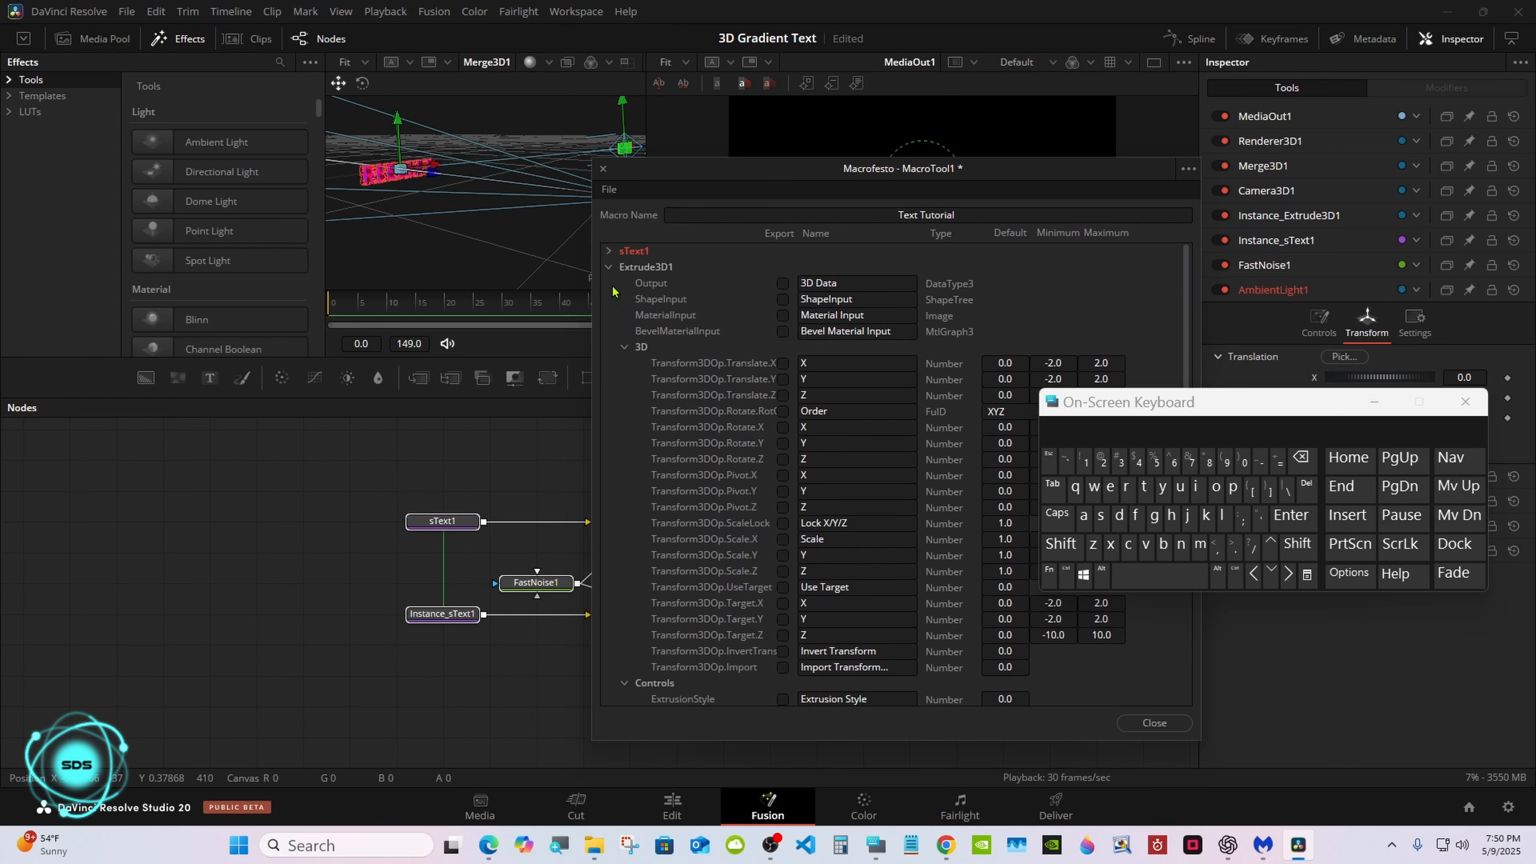
pyautogui.click(623, 347)
pyautogui.moveTo(1176, 399); pyautogui.dragTo(1141, 472)
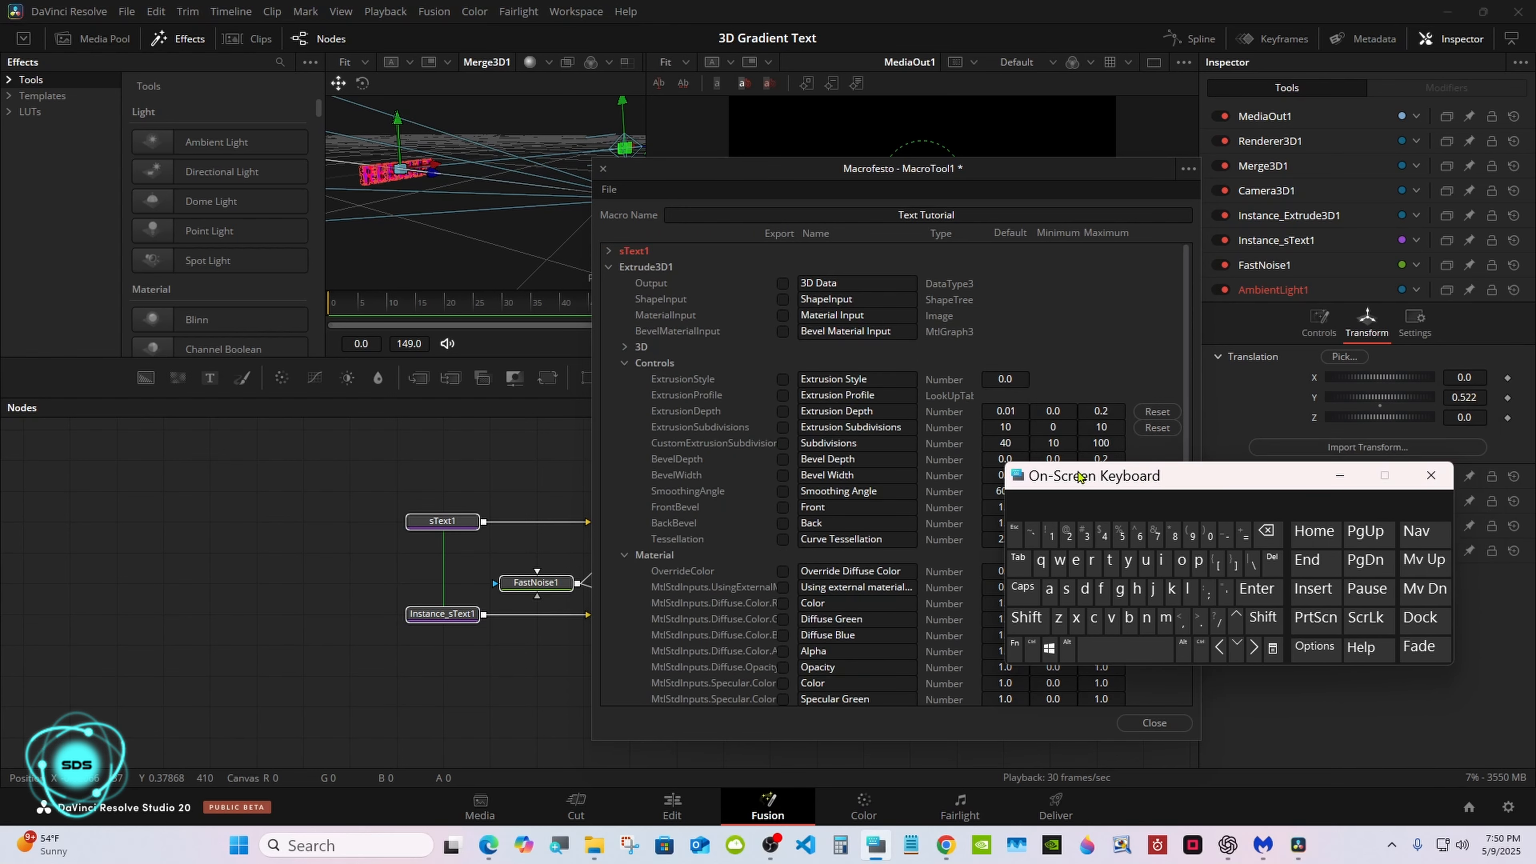
pyautogui.click(783, 411)
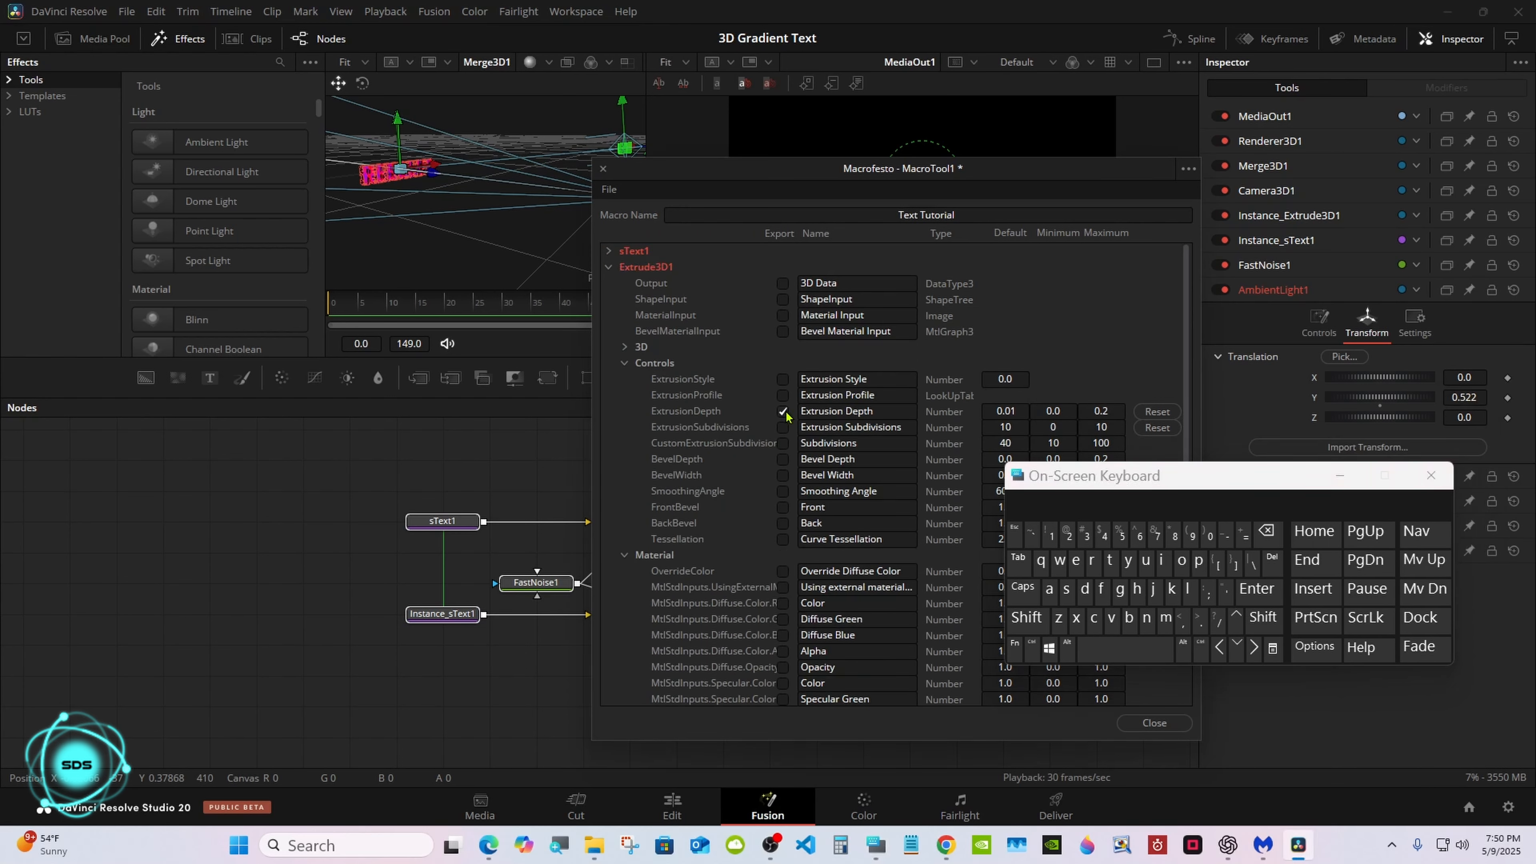
# Step: Select the Extrude3D1 node and show its extrusion controls in the Inspector beside the macro editor
pyautogui.click(1065, 410)
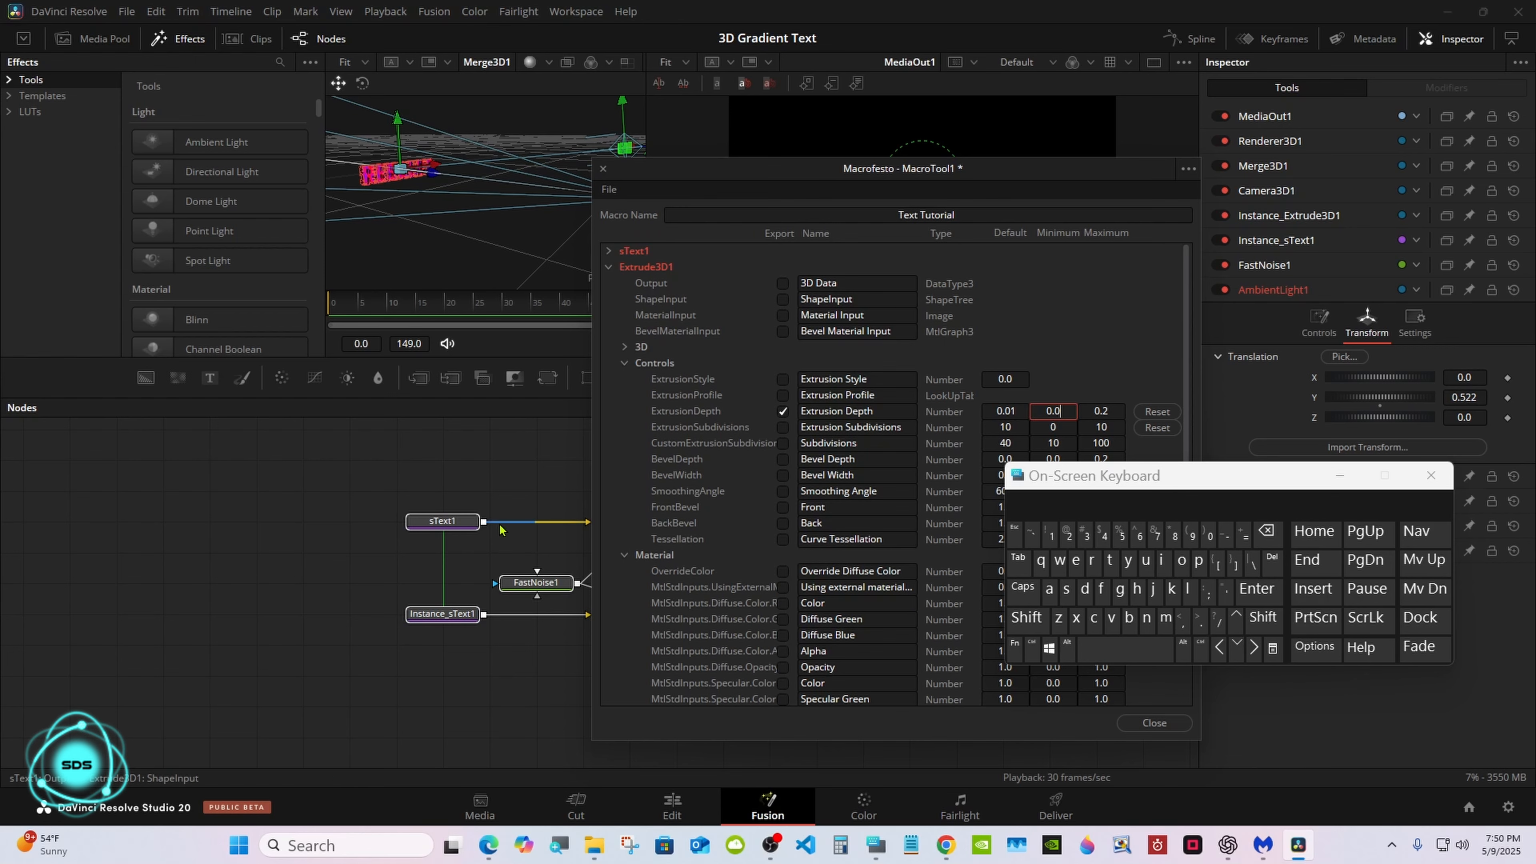
pyautogui.moveTo(734, 169); pyautogui.dragTo(845, 187)
pyautogui.click(628, 522)
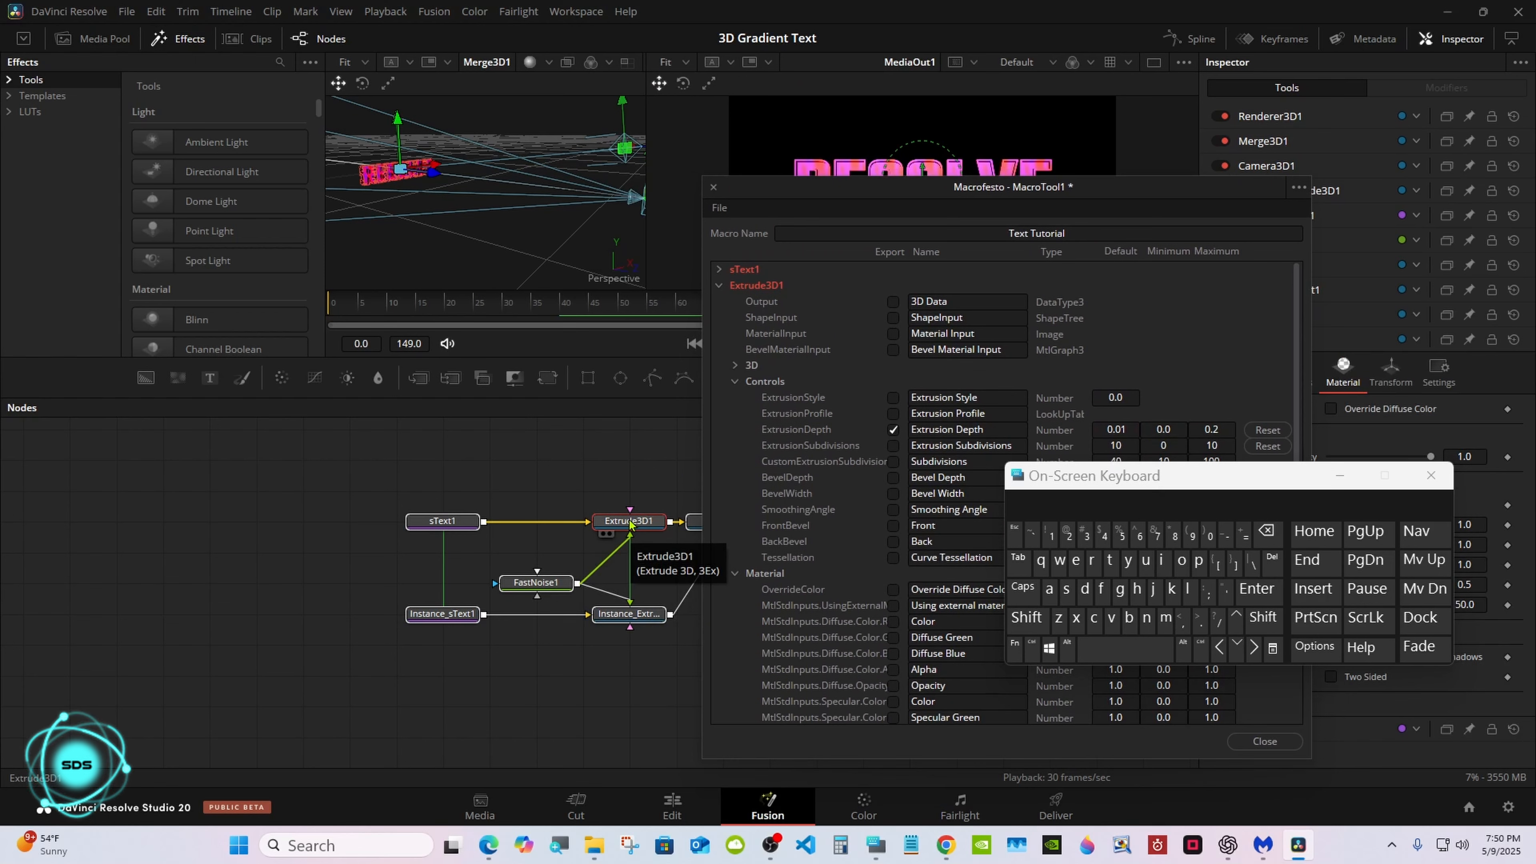
pyautogui.moveTo(1089, 481); pyautogui.dragTo(949, 536)
pyautogui.moveTo(924, 194); pyautogui.dragTo(797, 175)
pyautogui.click(1285, 370)
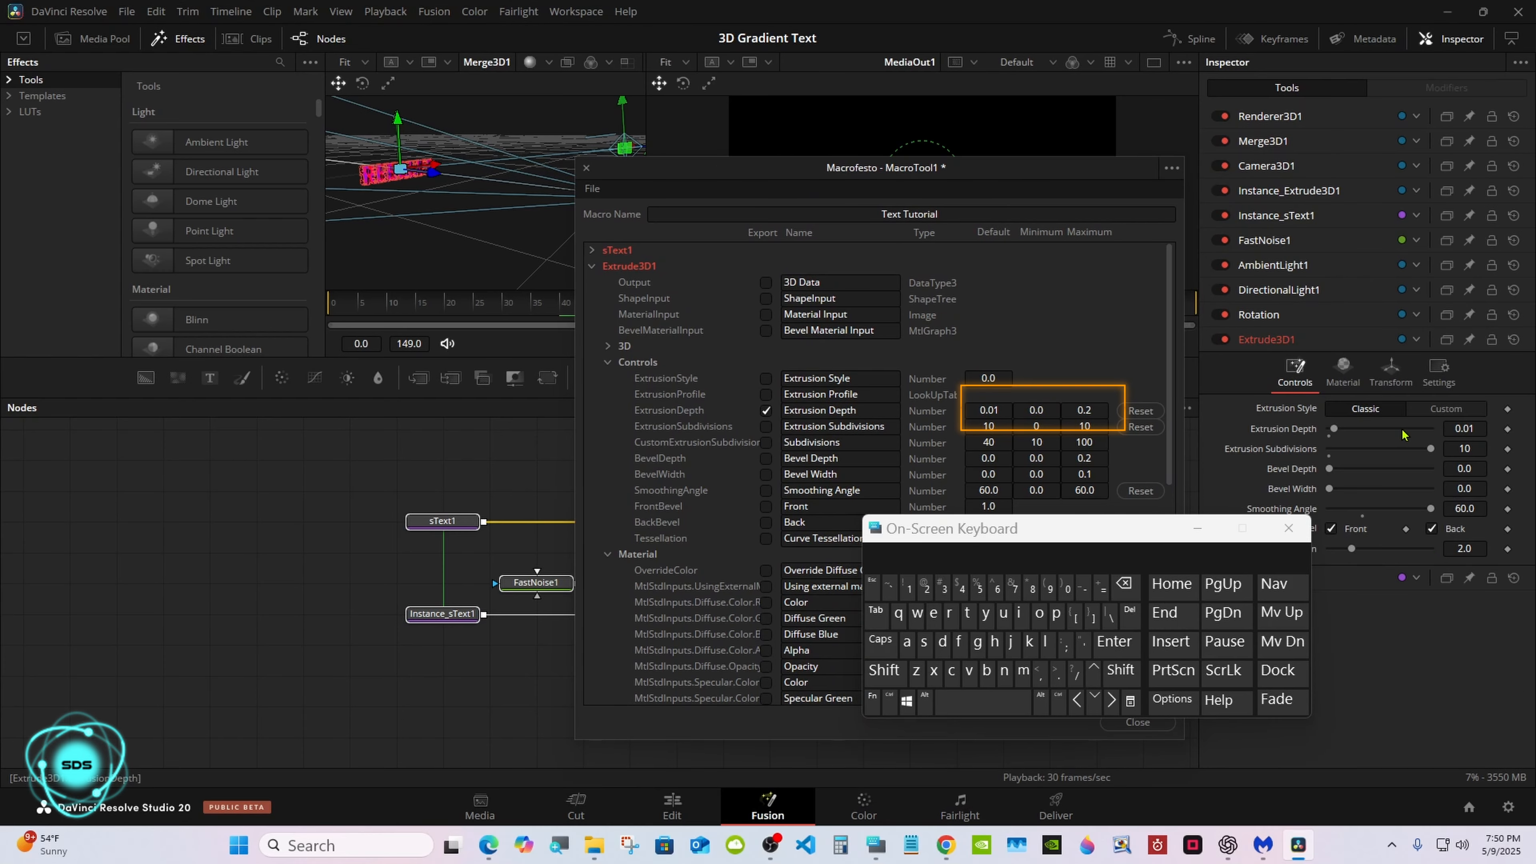
# Step: Set the exported Extrusion Depth's minimum to 0.01 and maximum to 0.3, and collapse Extrude3D1's parameter list
pyautogui.click(1052, 410)
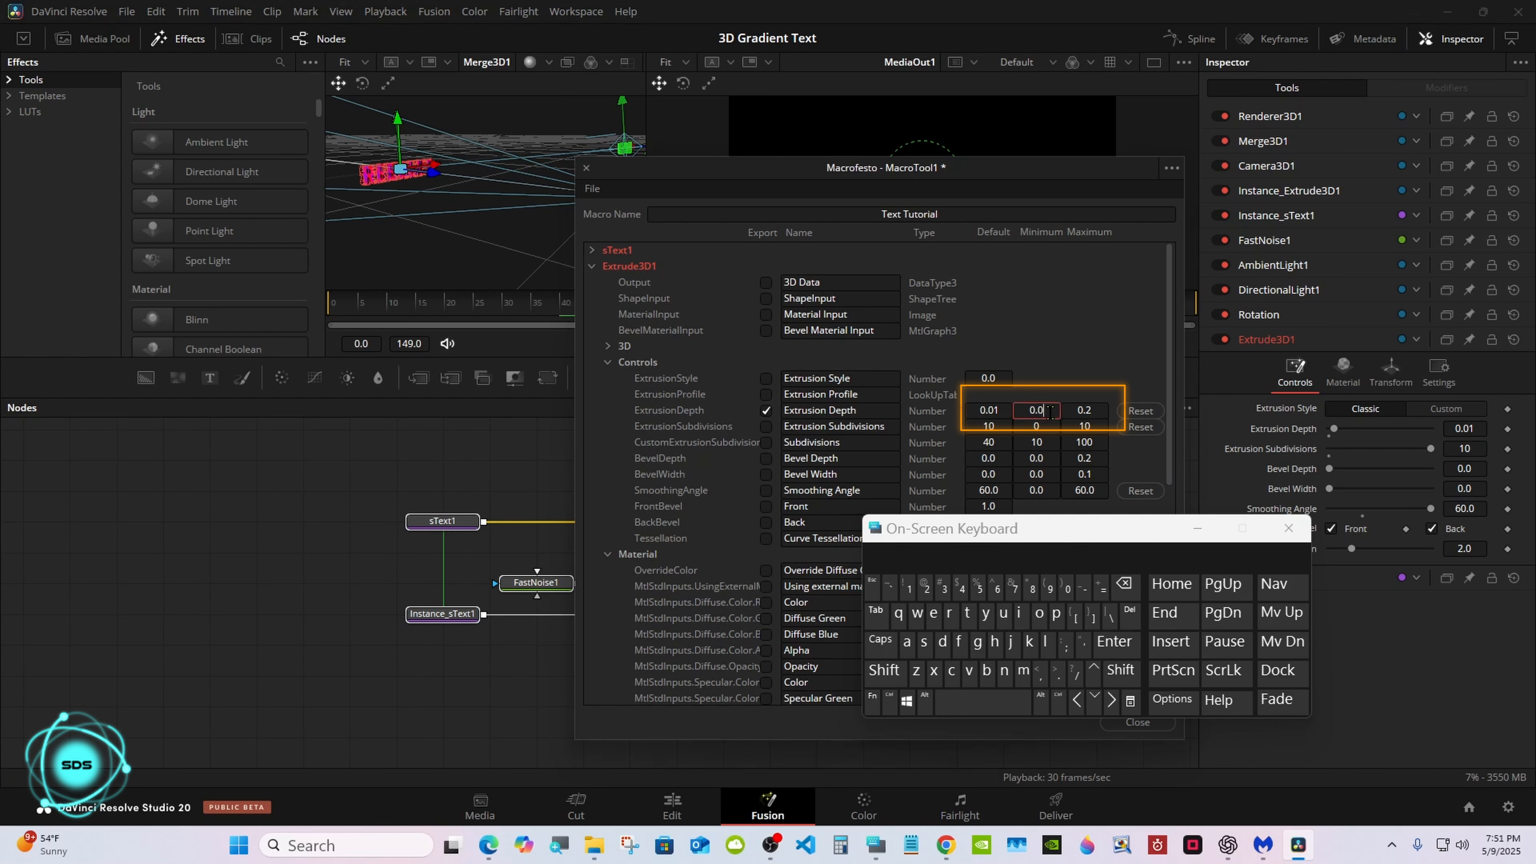
pyautogui.click(914, 590)
pyautogui.click(1085, 410)
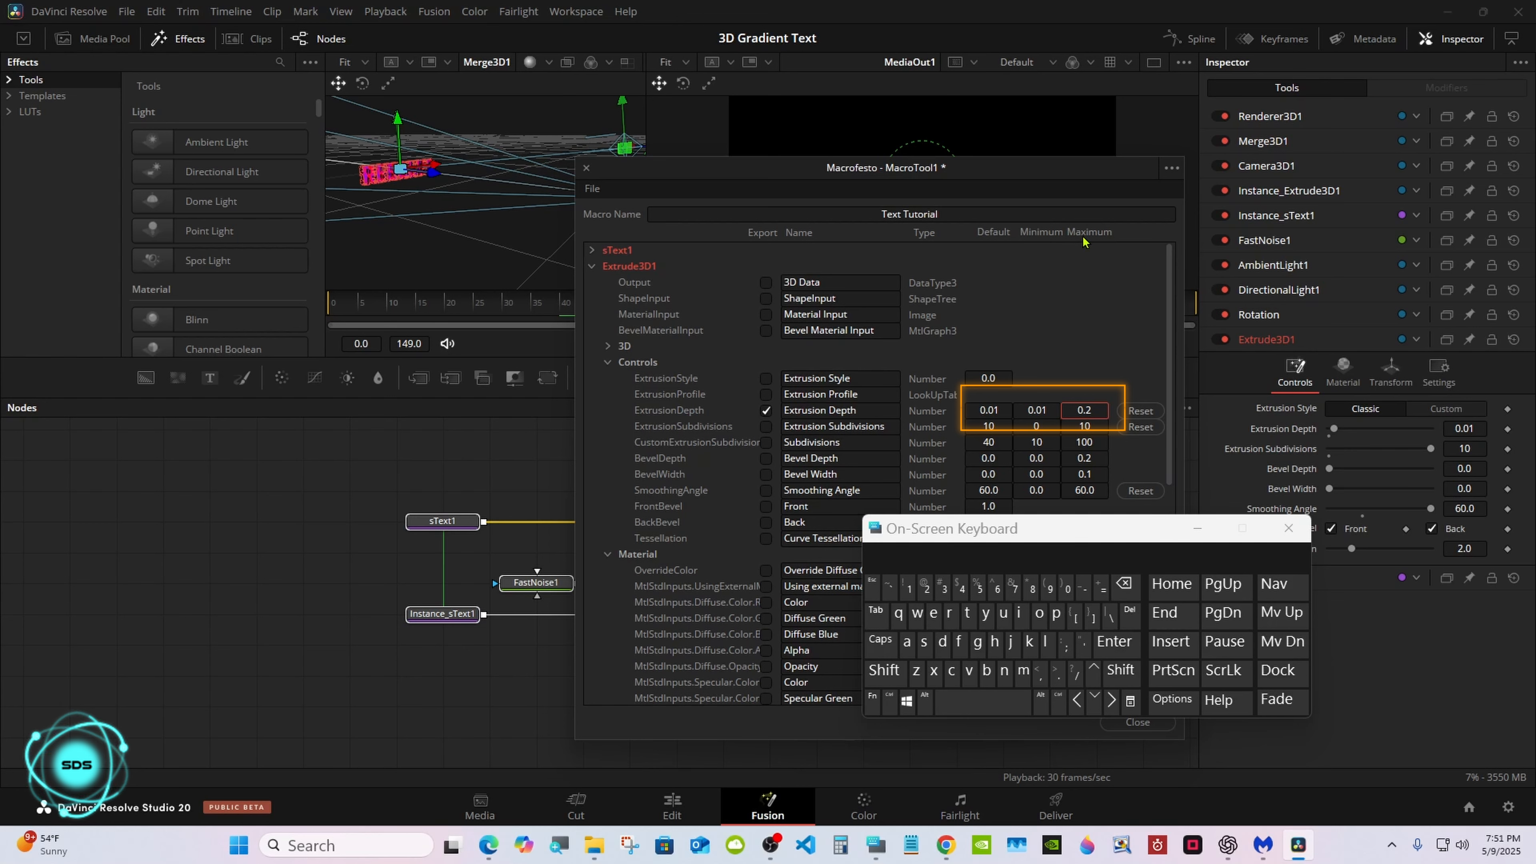
pyautogui.click(1123, 583)
pyautogui.click(943, 588)
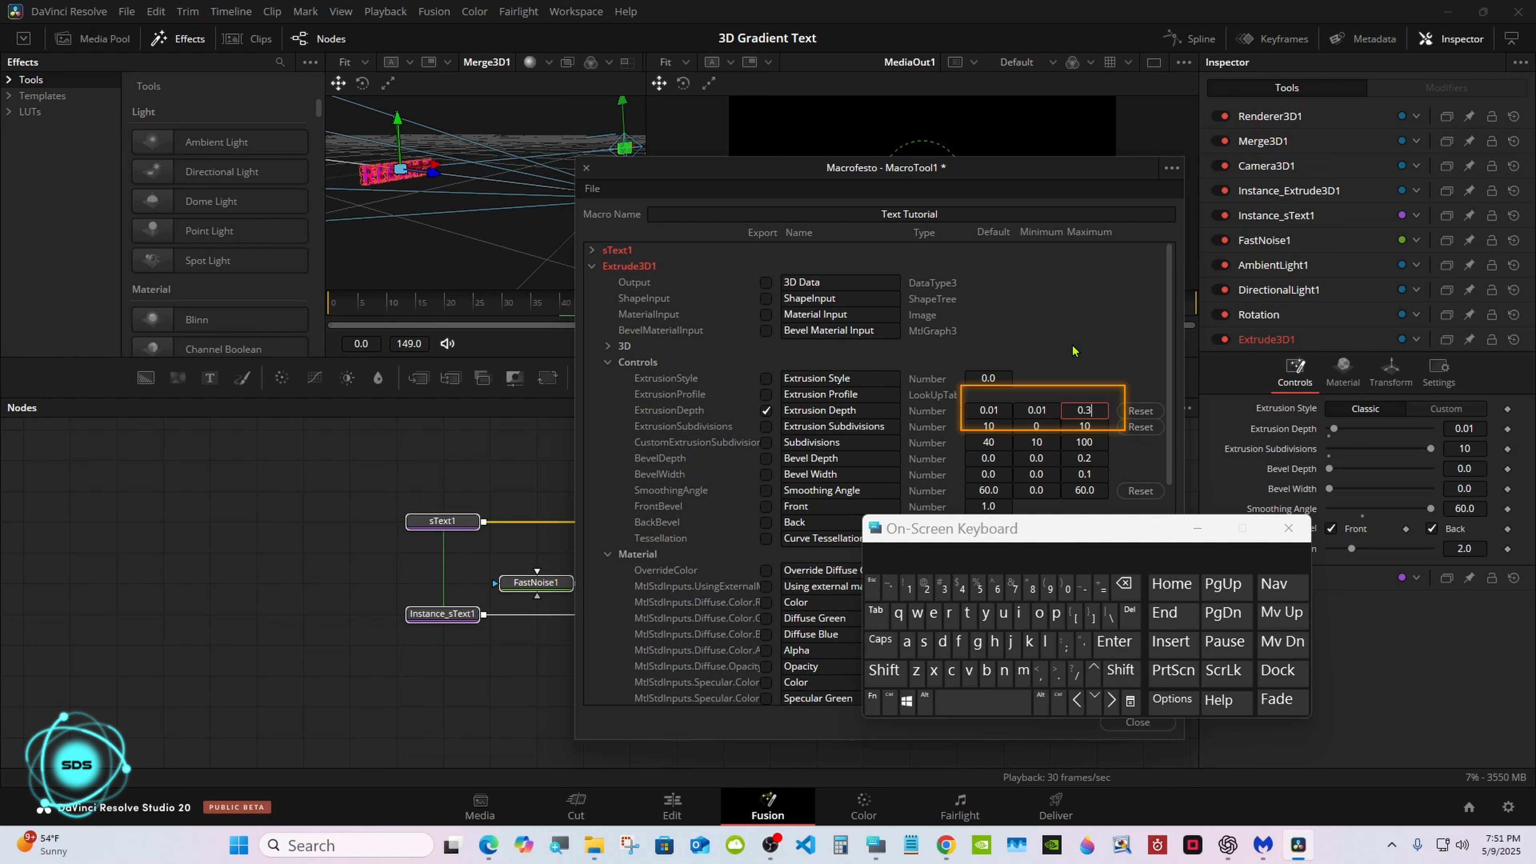
pyautogui.click(1073, 329)
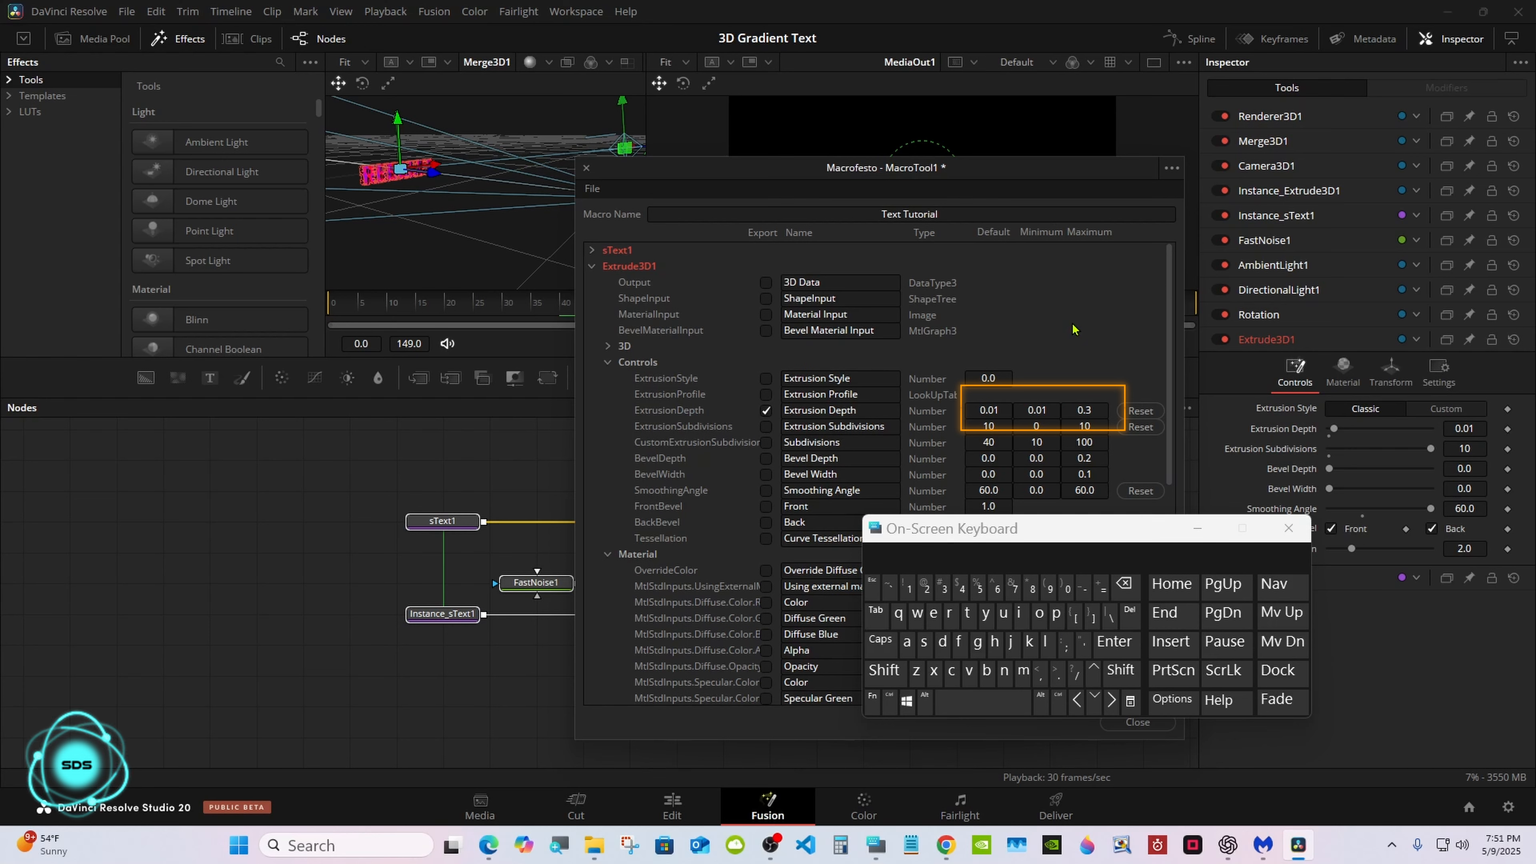
pyautogui.click(607, 362)
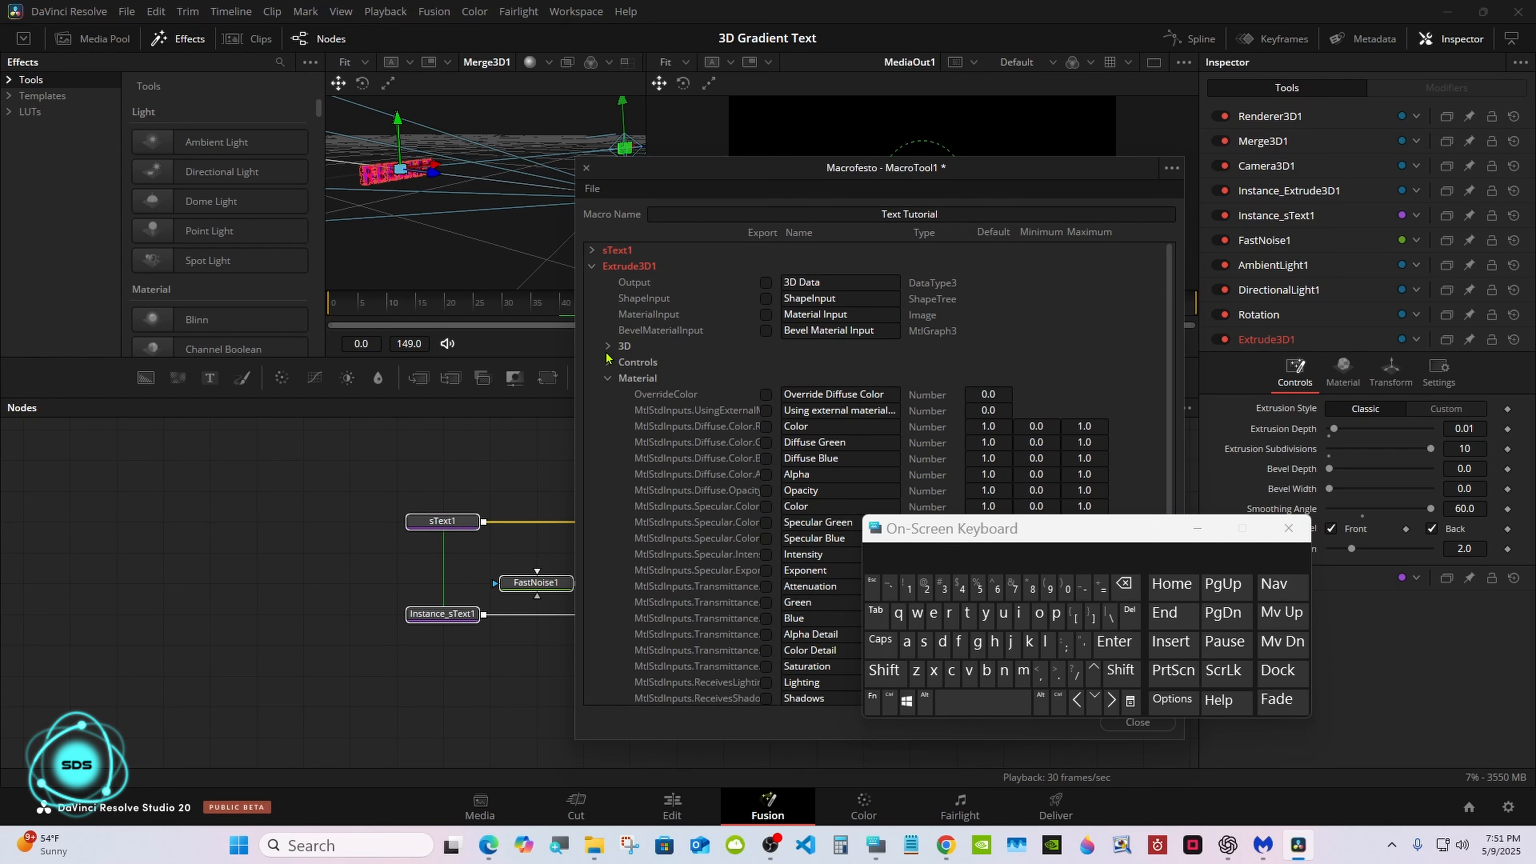
pyautogui.click(608, 380)
pyautogui.click(592, 267)
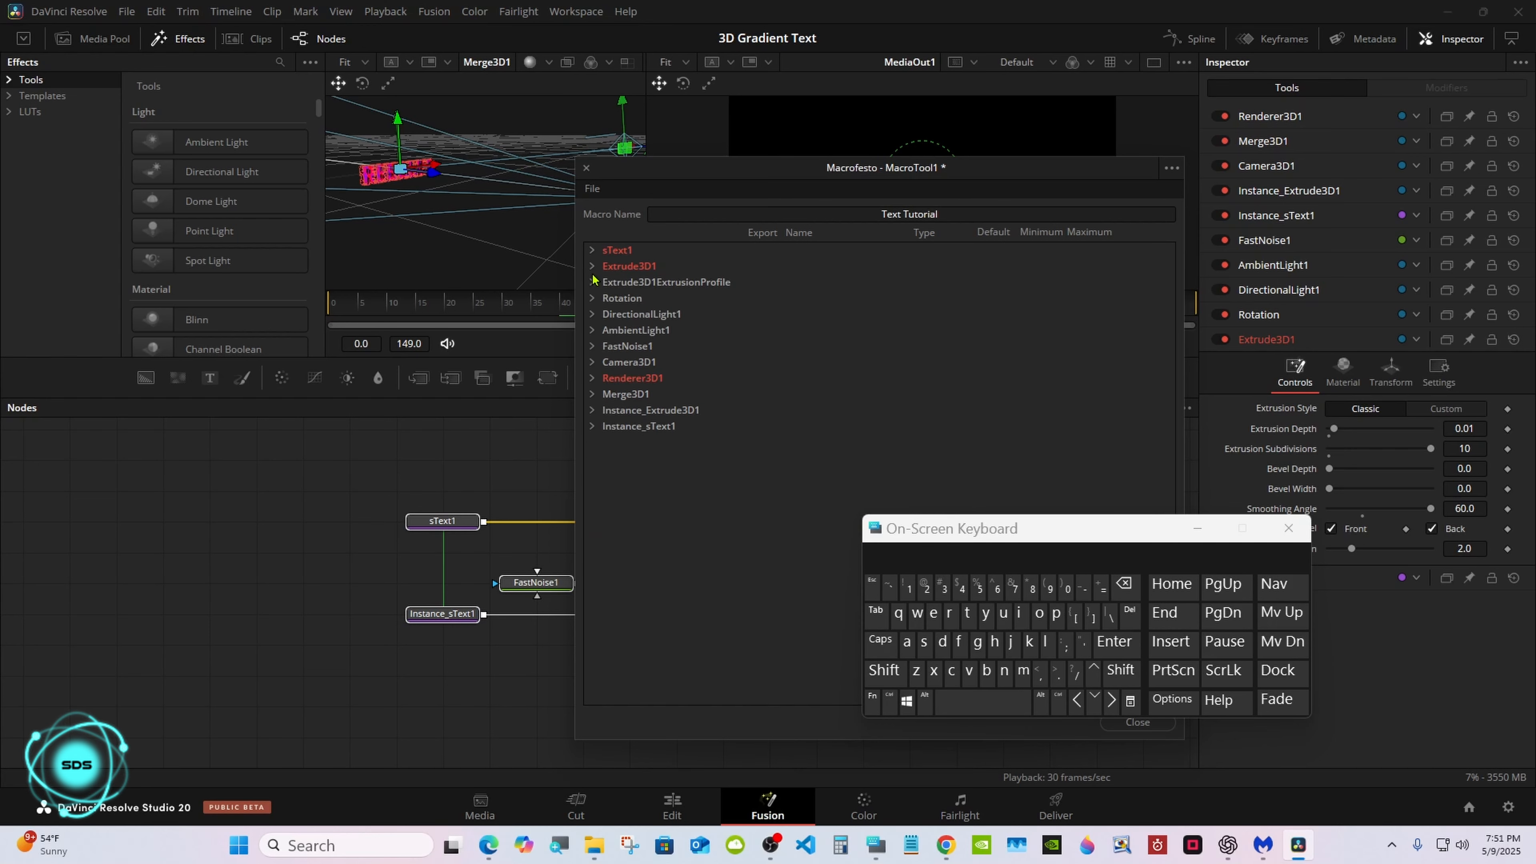
# Step: Mark the Rotation node's custom Y Rotation parameter for export in the macro
pyautogui.click(593, 299)
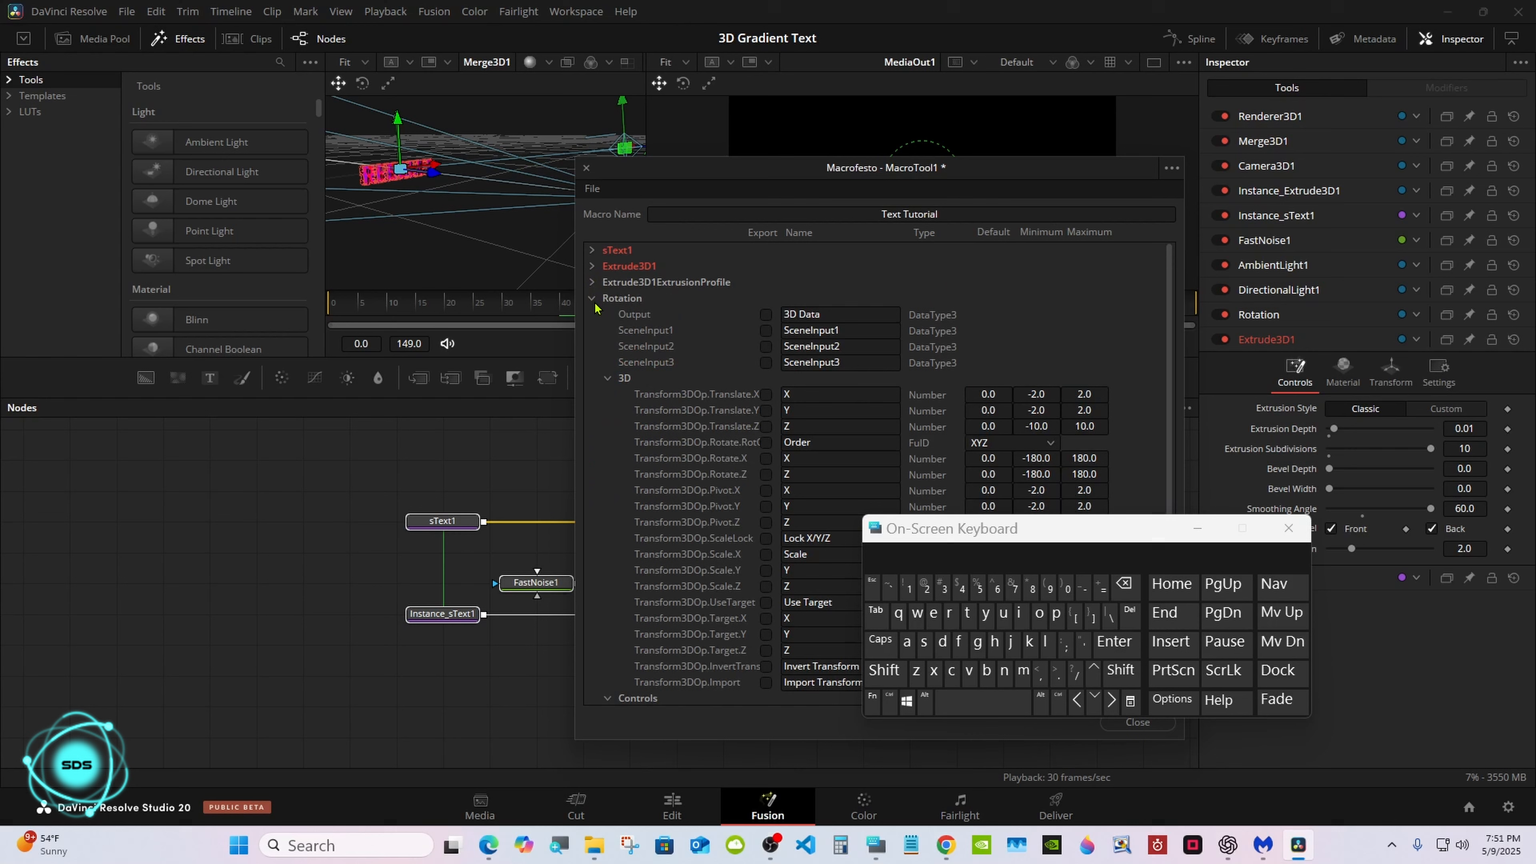
pyautogui.click(608, 378)
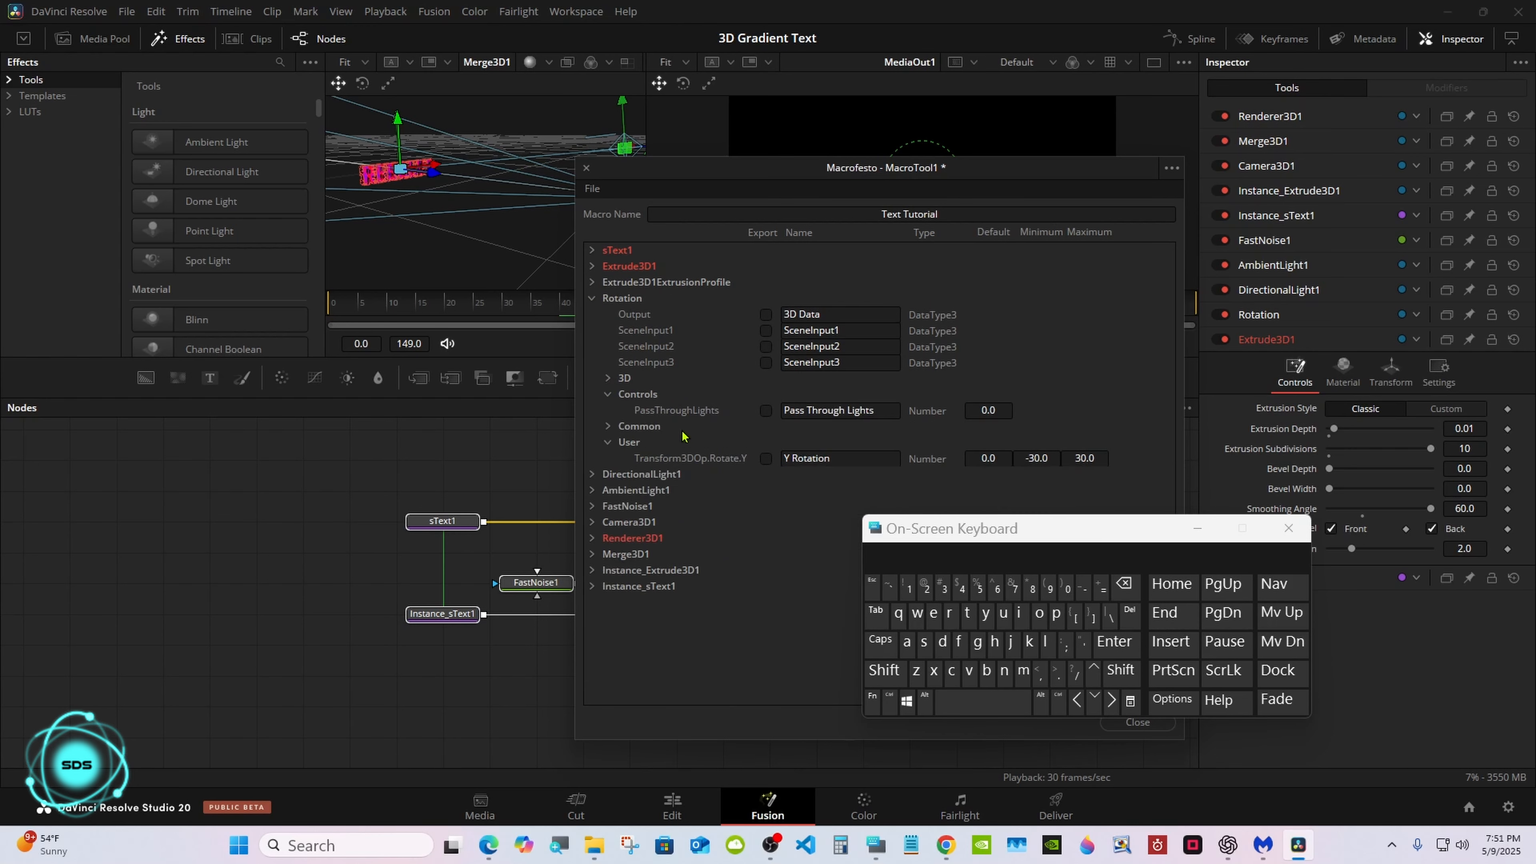
pyautogui.click(765, 458)
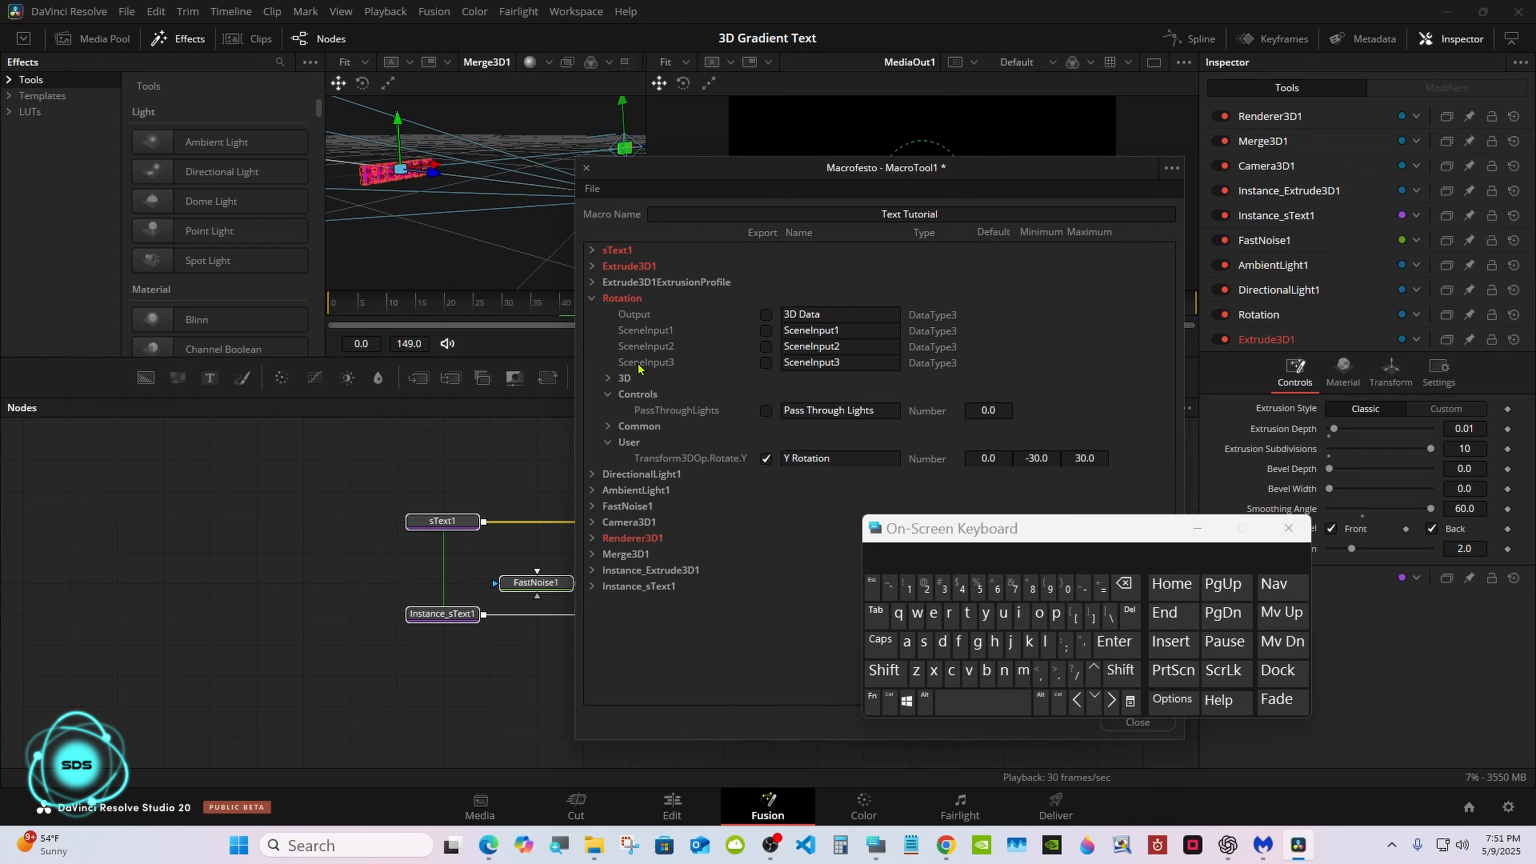
pyautogui.click(592, 298)
# Step: Mark DirectionalLight1's Intensity parameter for export
pyautogui.click(591, 314)
pyautogui.click(608, 361)
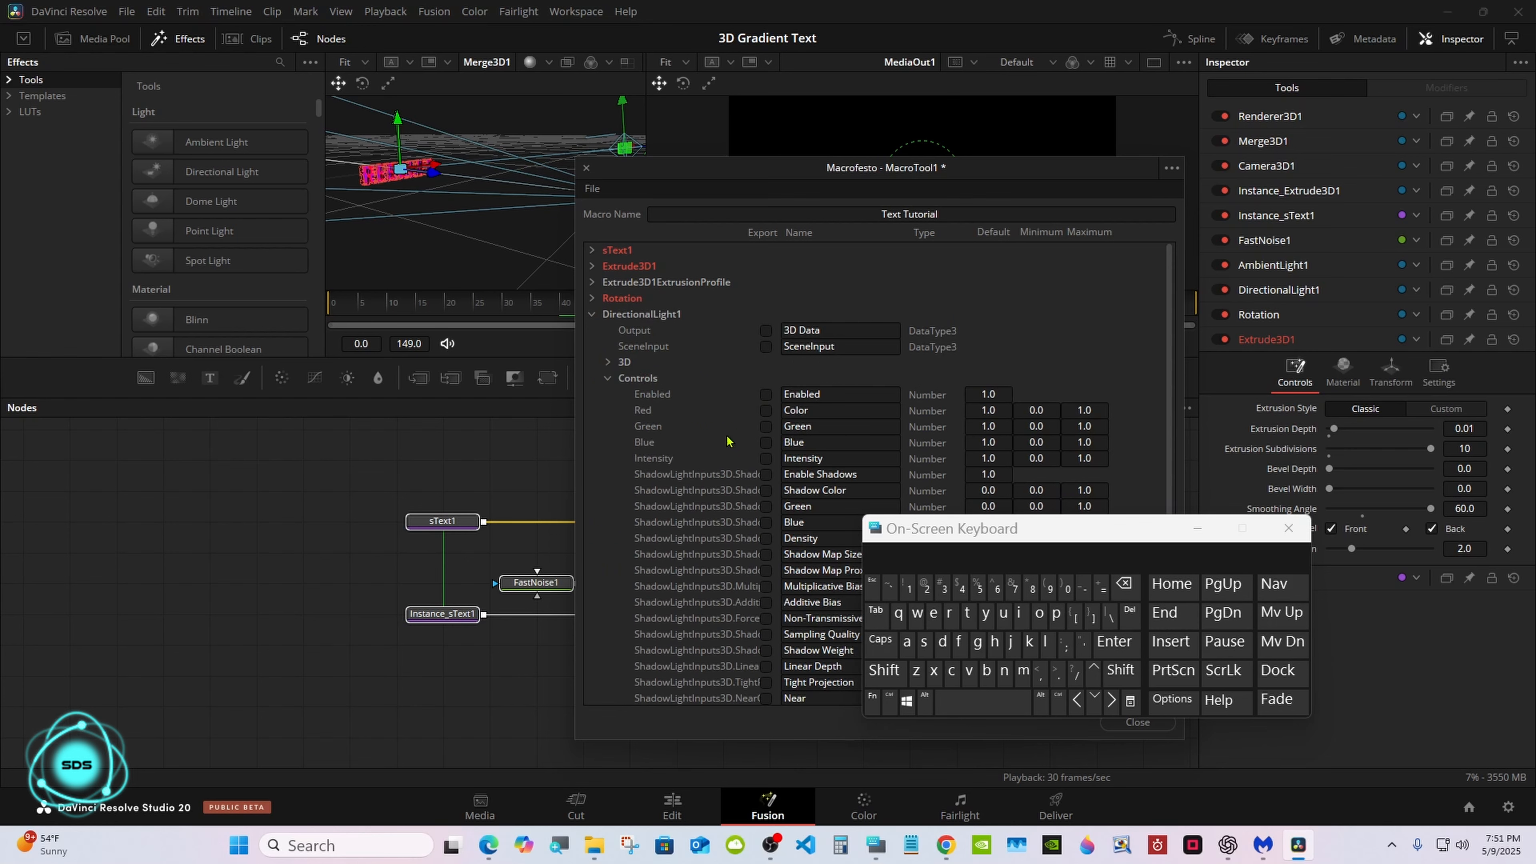
pyautogui.click(766, 459)
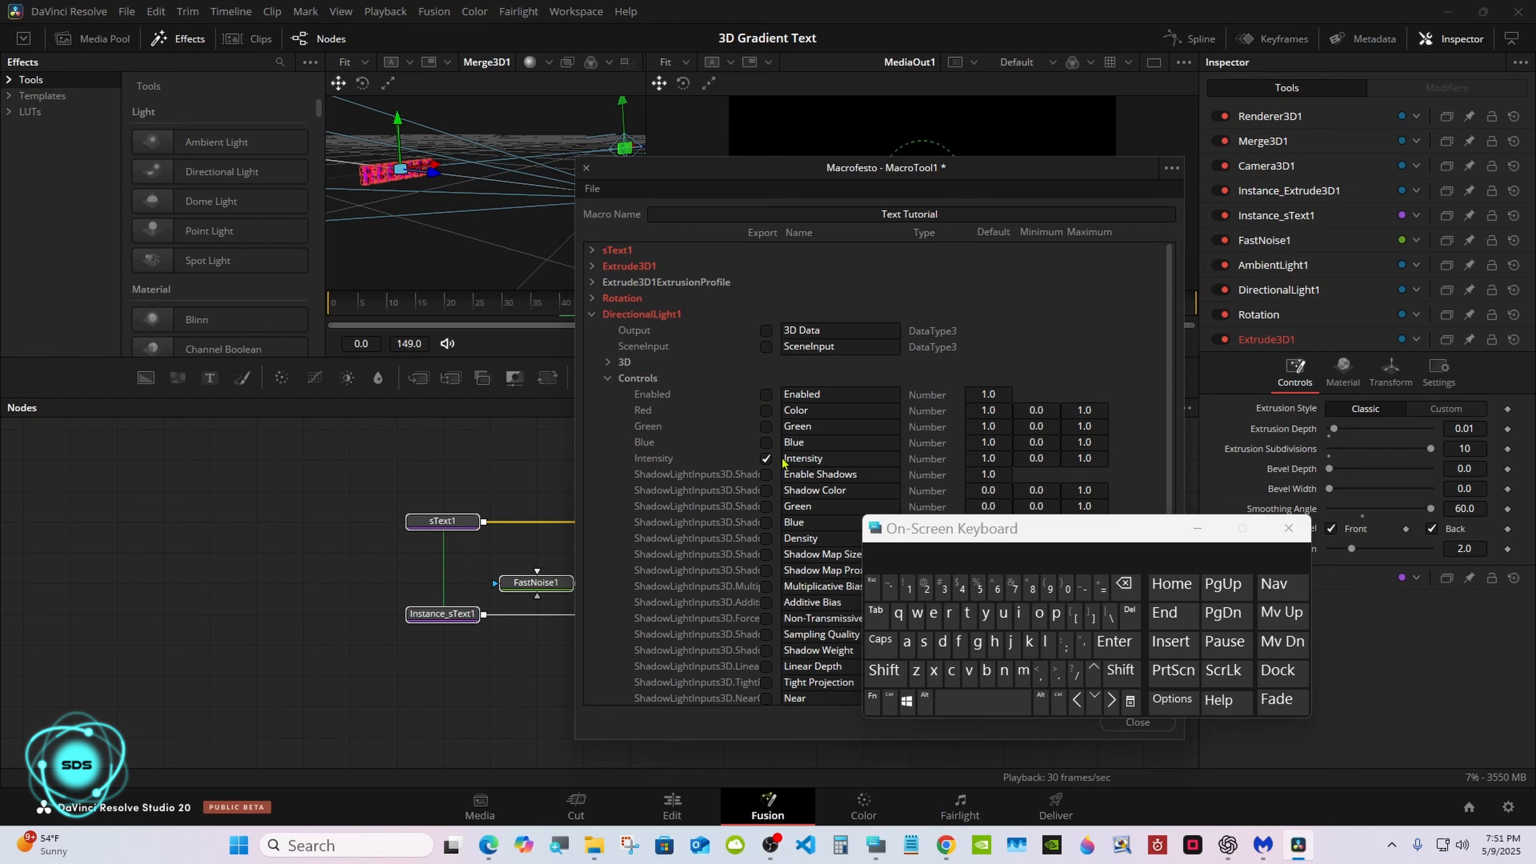
# Step: Rename DirectionalLight1's exported Intensity control to Main Light Intensity and collapse that node's parameter list
pyautogui.click(782, 460)
pyautogui.click(883, 669)
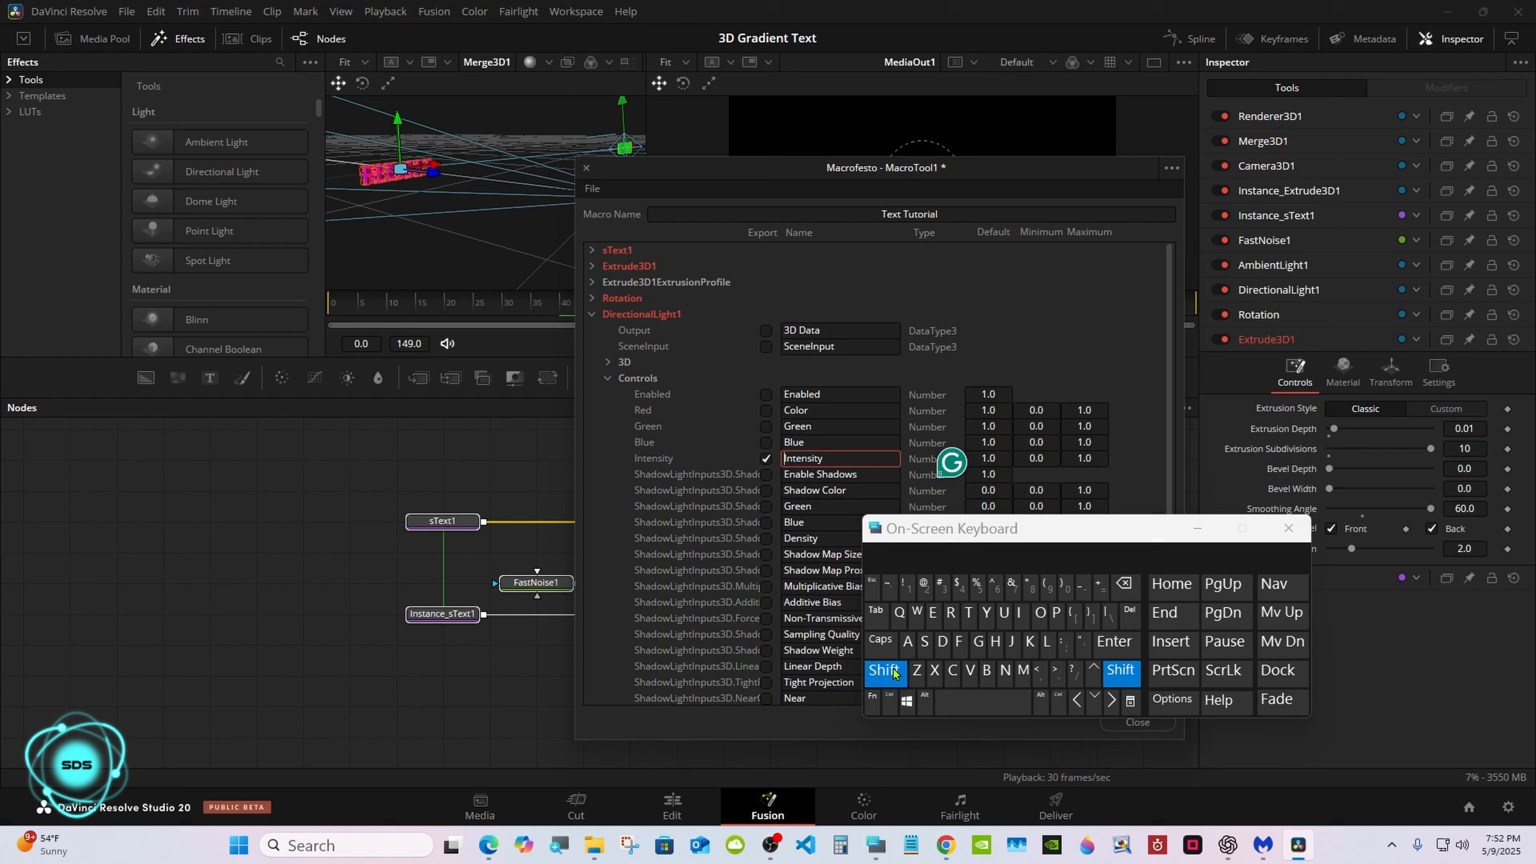
pyautogui.click(1021, 670)
pyautogui.click(907, 642)
pyautogui.click(1019, 612)
pyautogui.click(1004, 669)
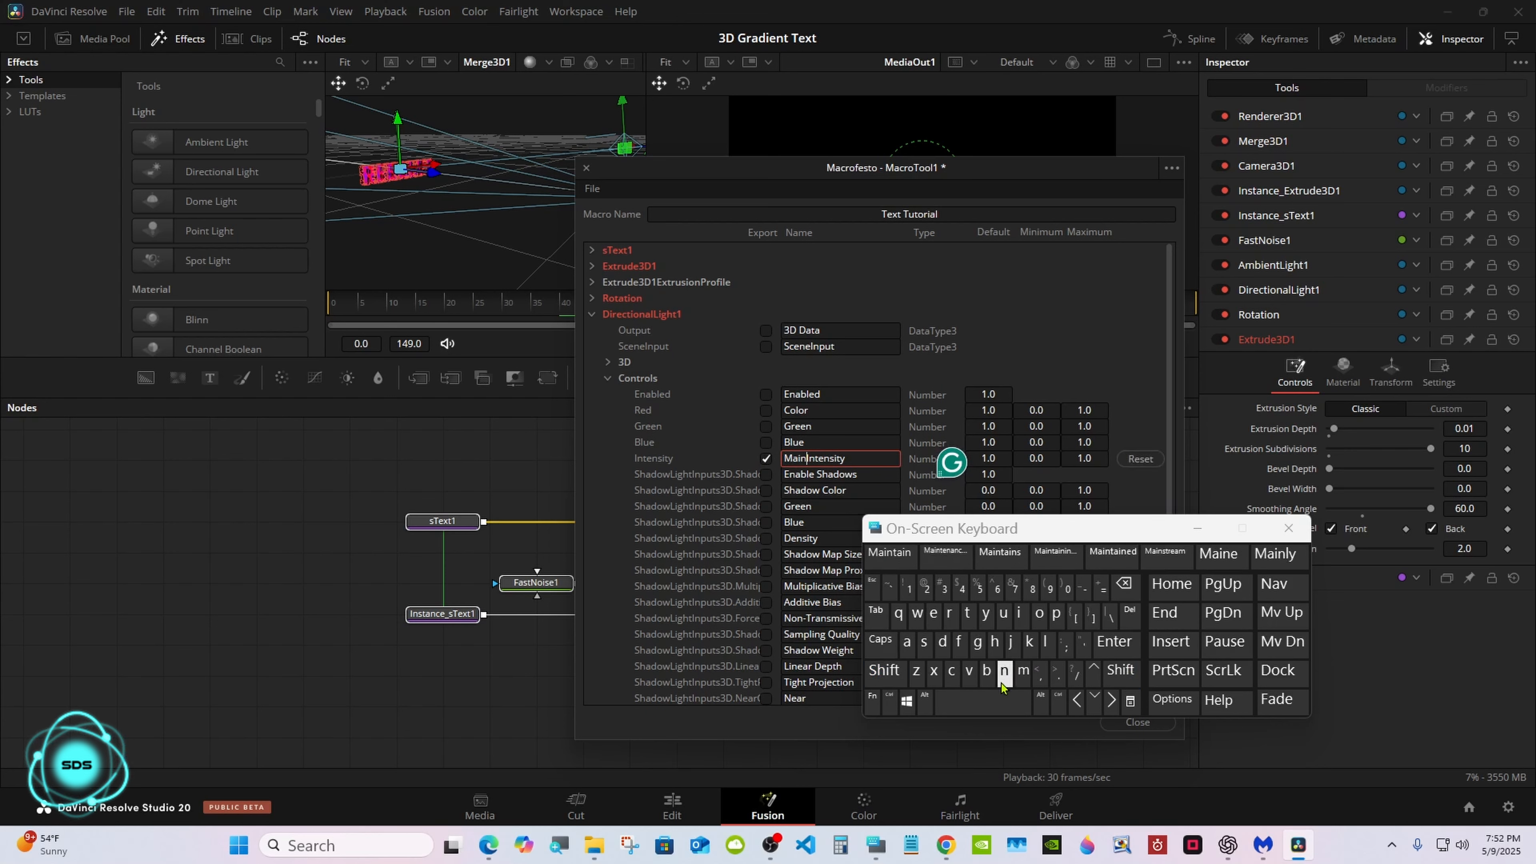
pyautogui.click(983, 702)
pyautogui.click(884, 670)
pyautogui.click(1046, 642)
pyautogui.click(1020, 612)
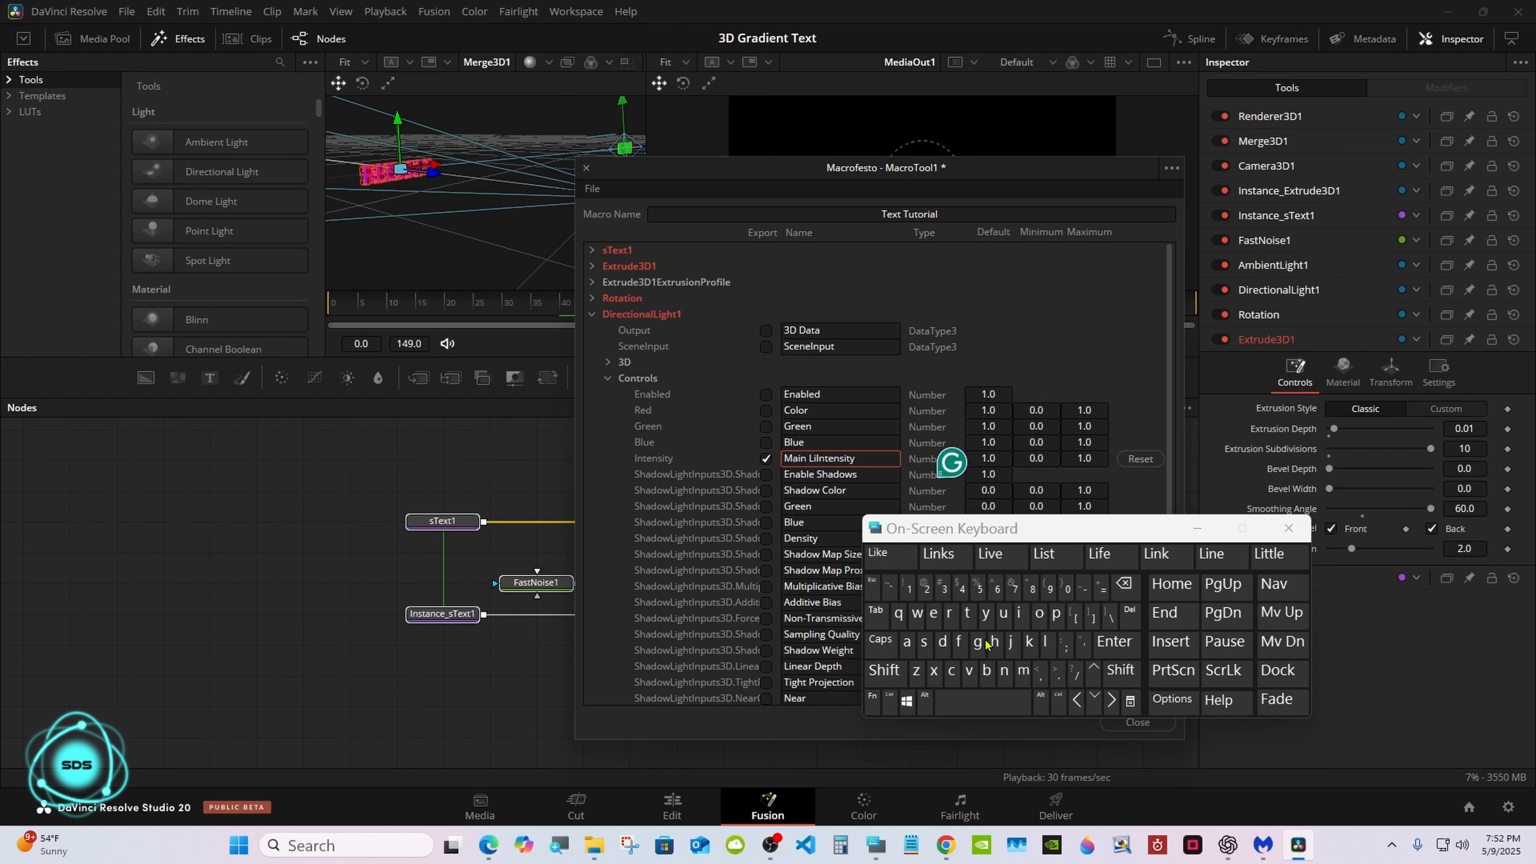
pyautogui.click(983, 642)
pyautogui.click(880, 556)
pyautogui.click(877, 298)
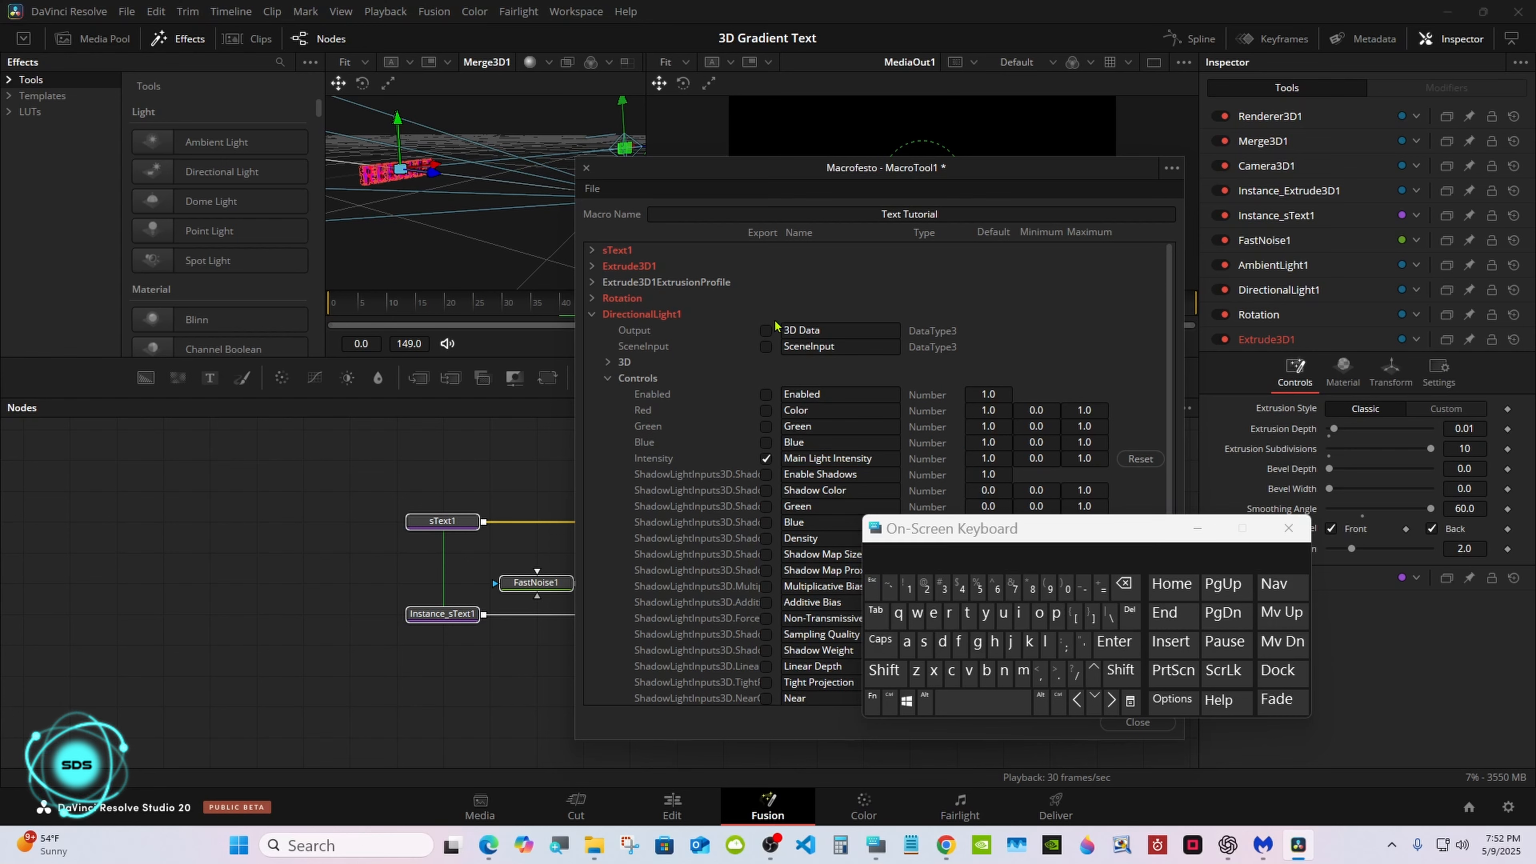
pyautogui.click(608, 379)
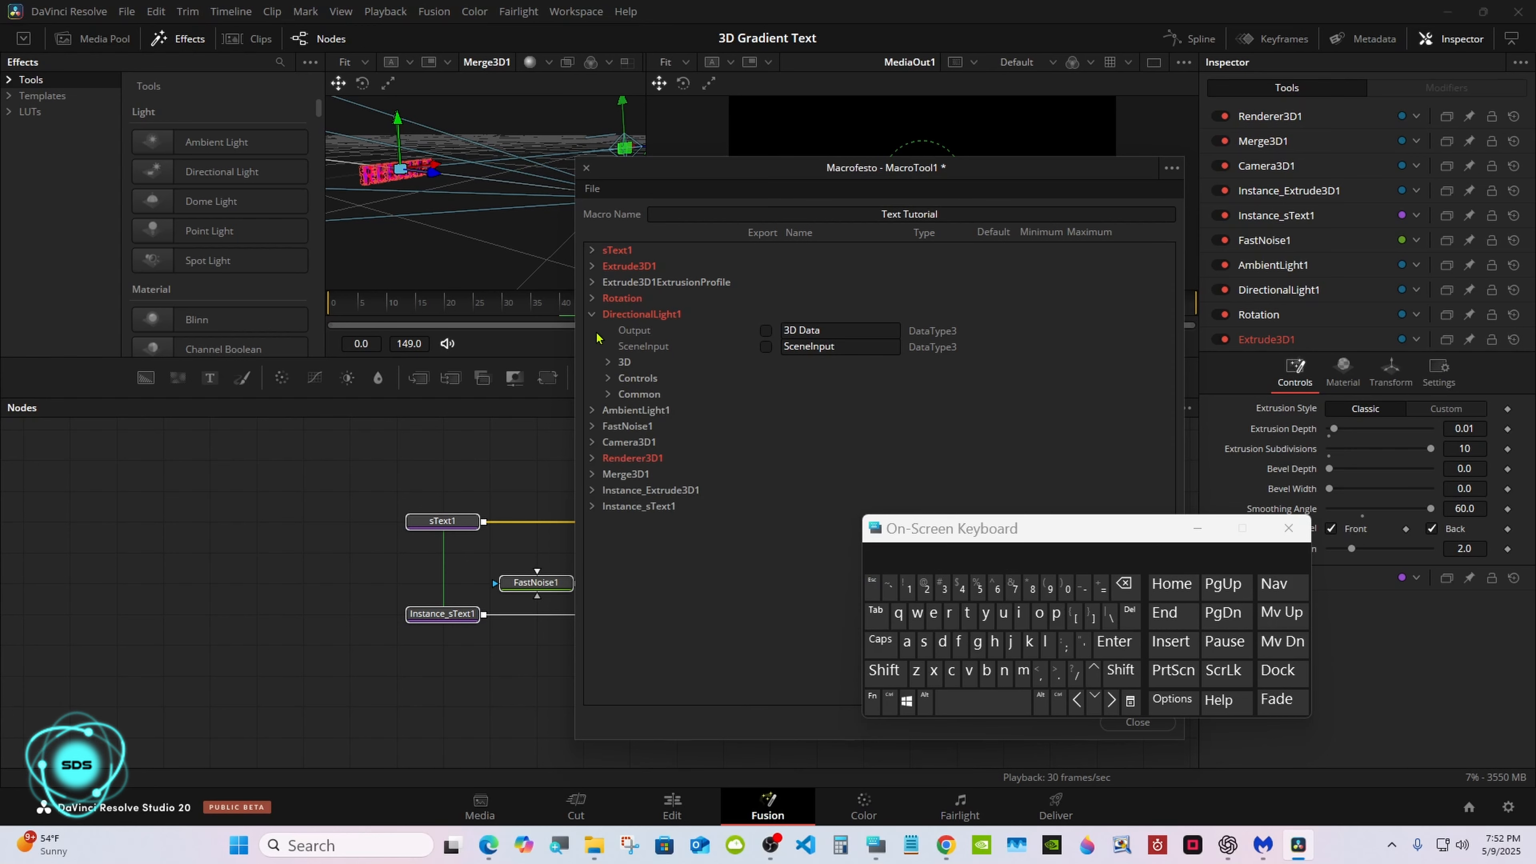
pyautogui.click(592, 314)
# Step: Mark AmbientLight1's Intensity parameter for export and add the word Ambient to its control name
pyautogui.click(592, 330)
pyautogui.click(609, 377)
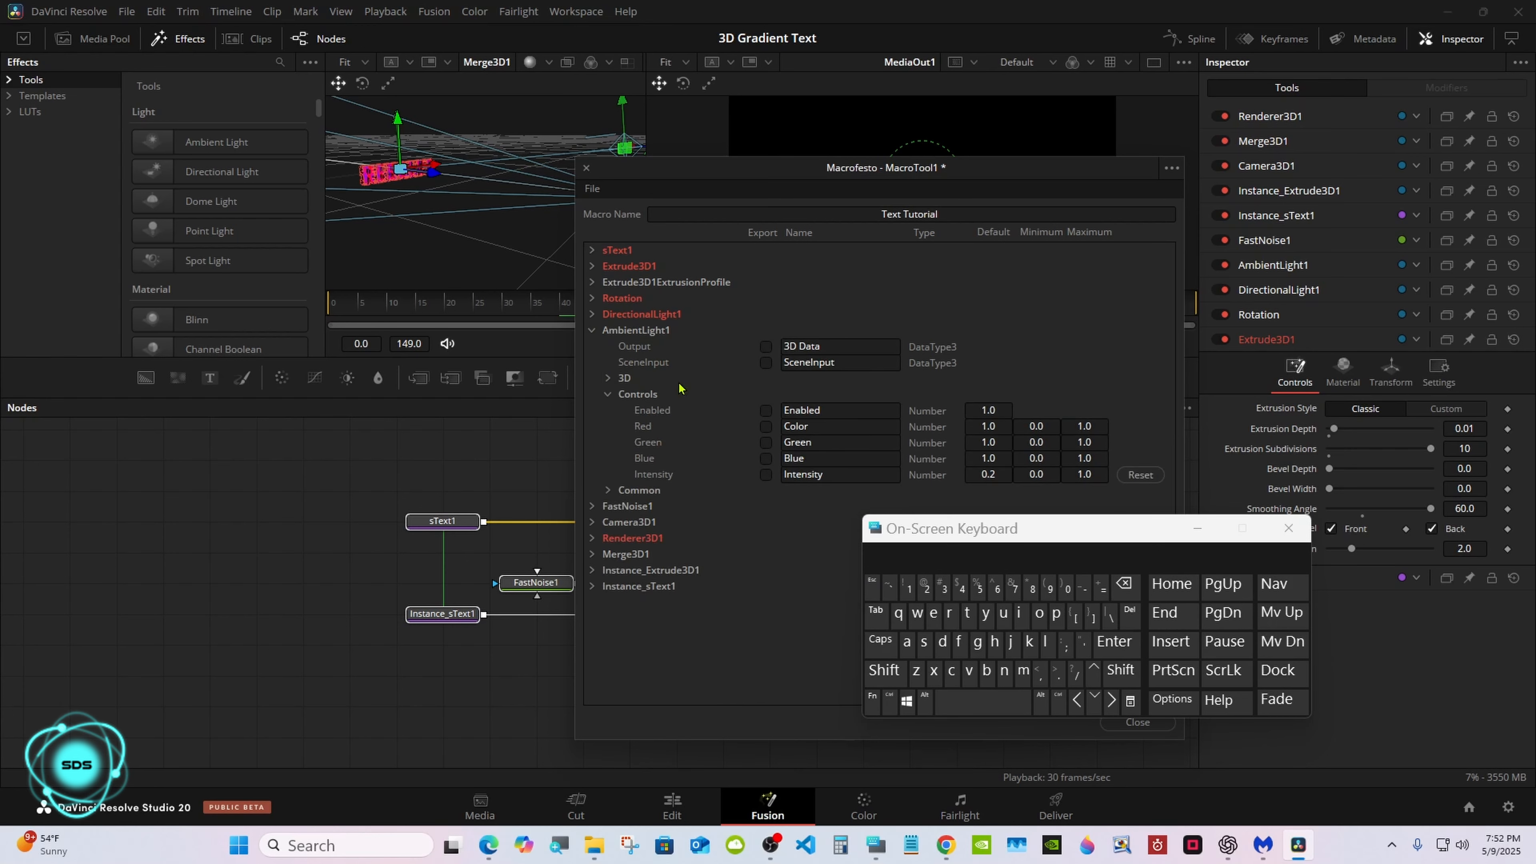
pyautogui.click(766, 476)
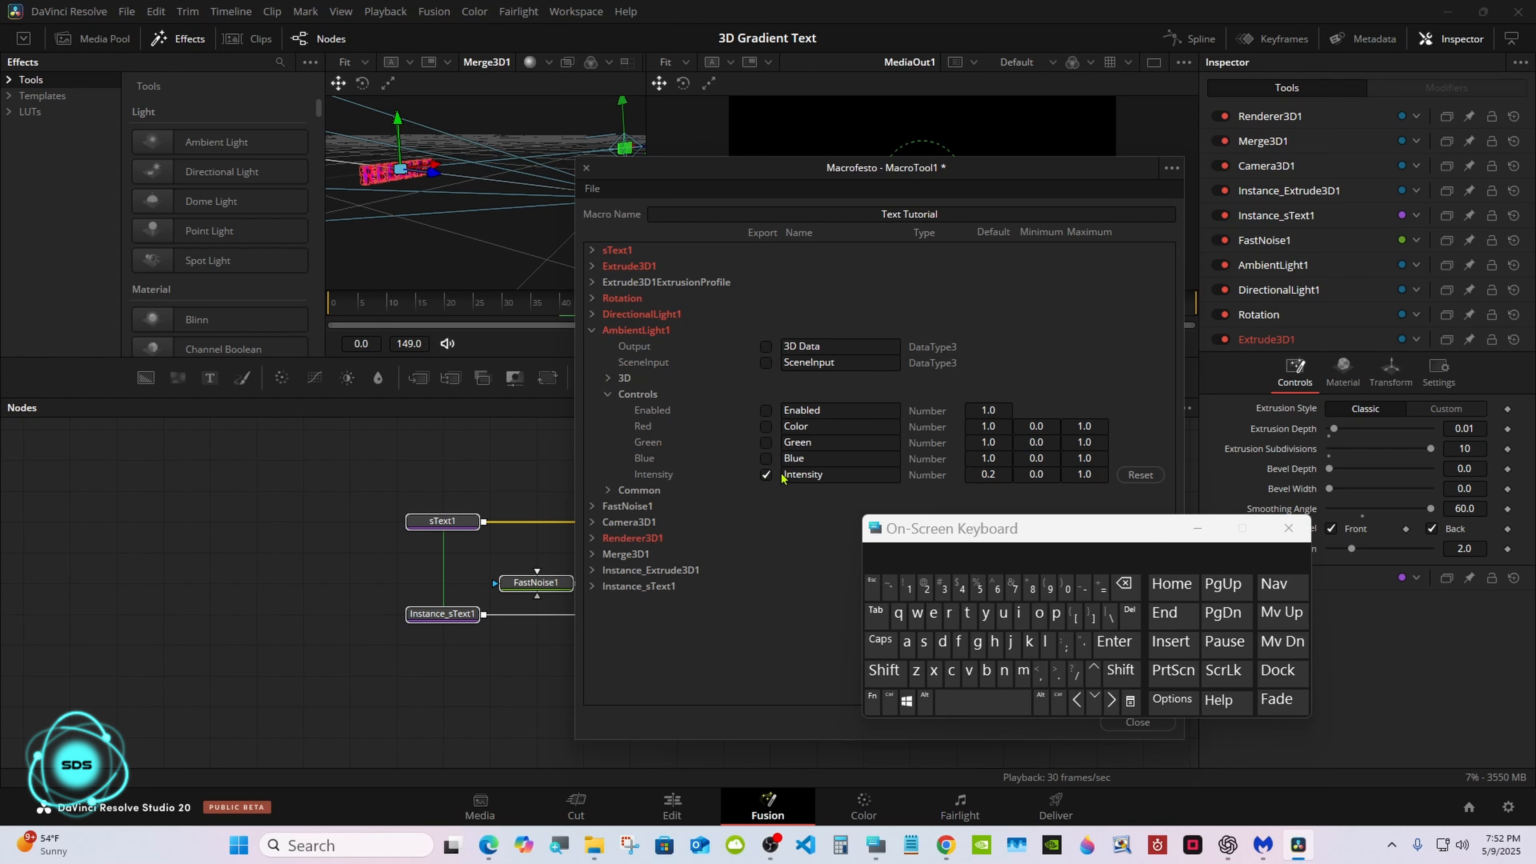
pyautogui.click(781, 476)
pyautogui.click(883, 670)
pyautogui.click(907, 641)
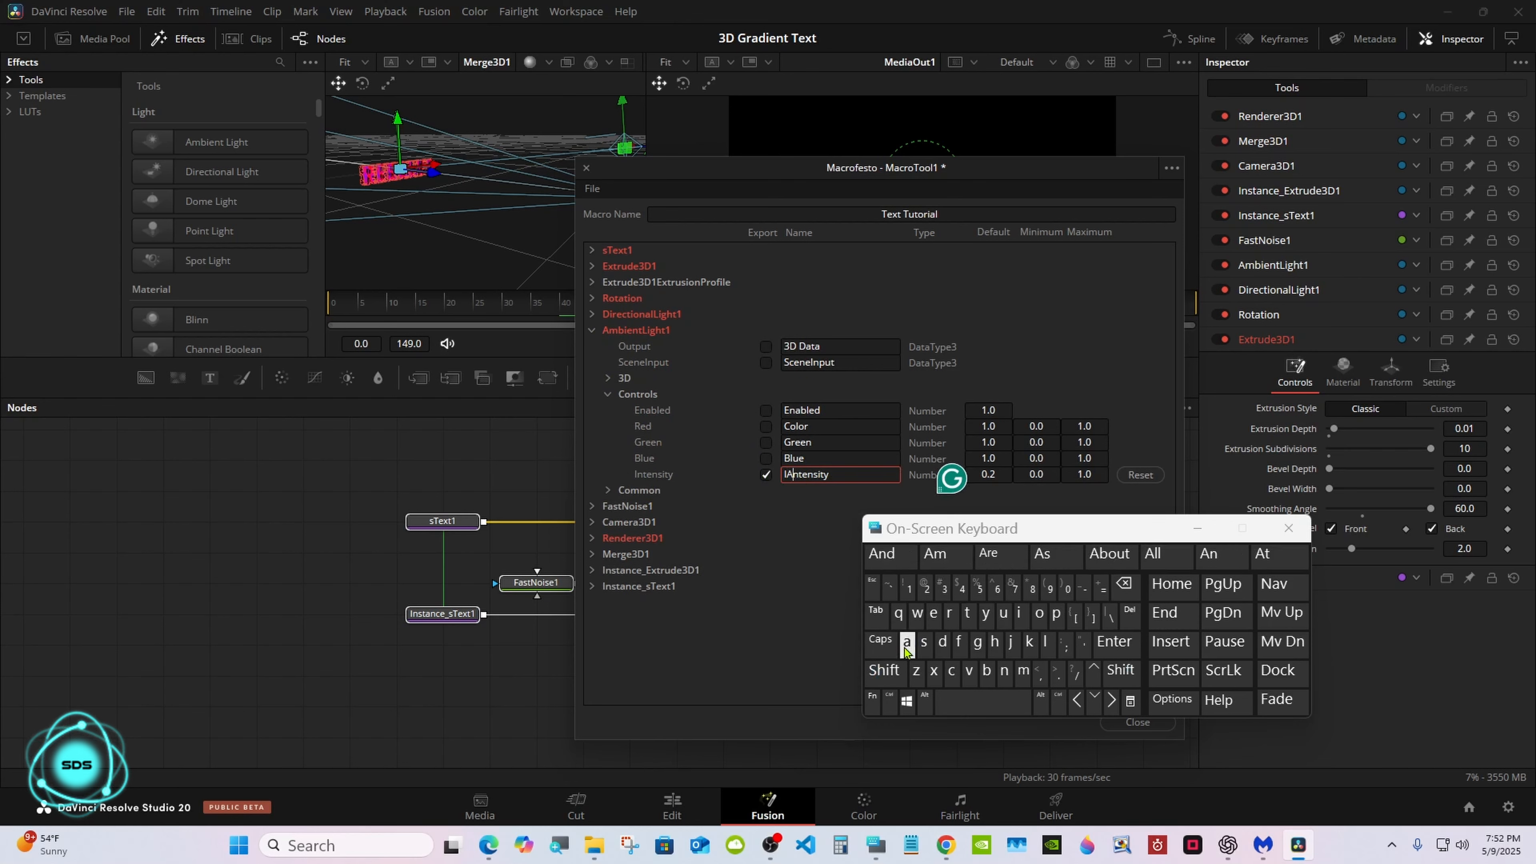
pyautogui.click(1022, 669)
pyautogui.click(987, 670)
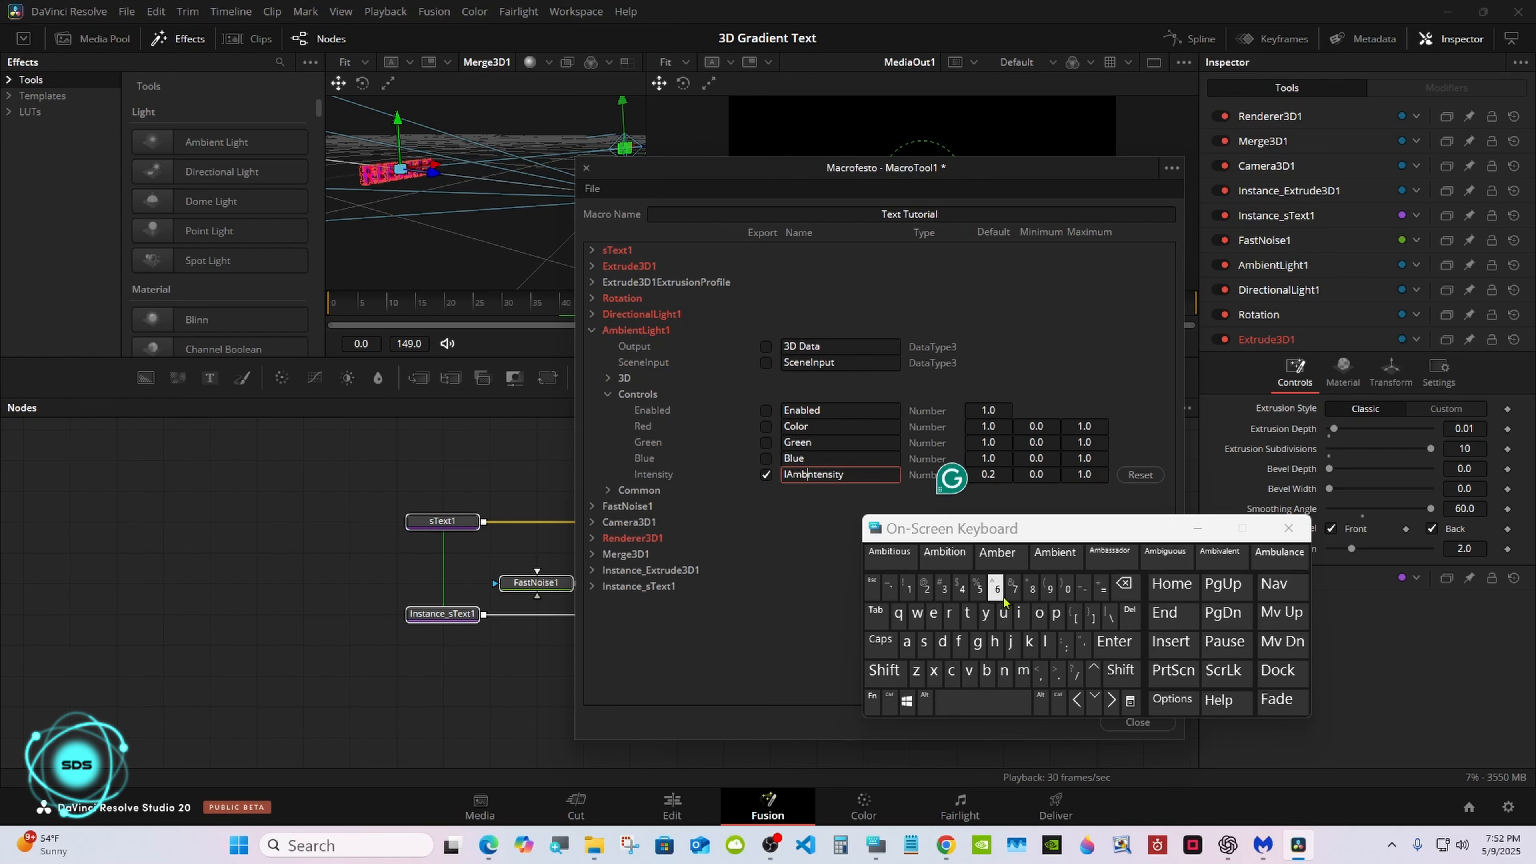
pyautogui.click(1055, 552)
pyautogui.click(763, 569)
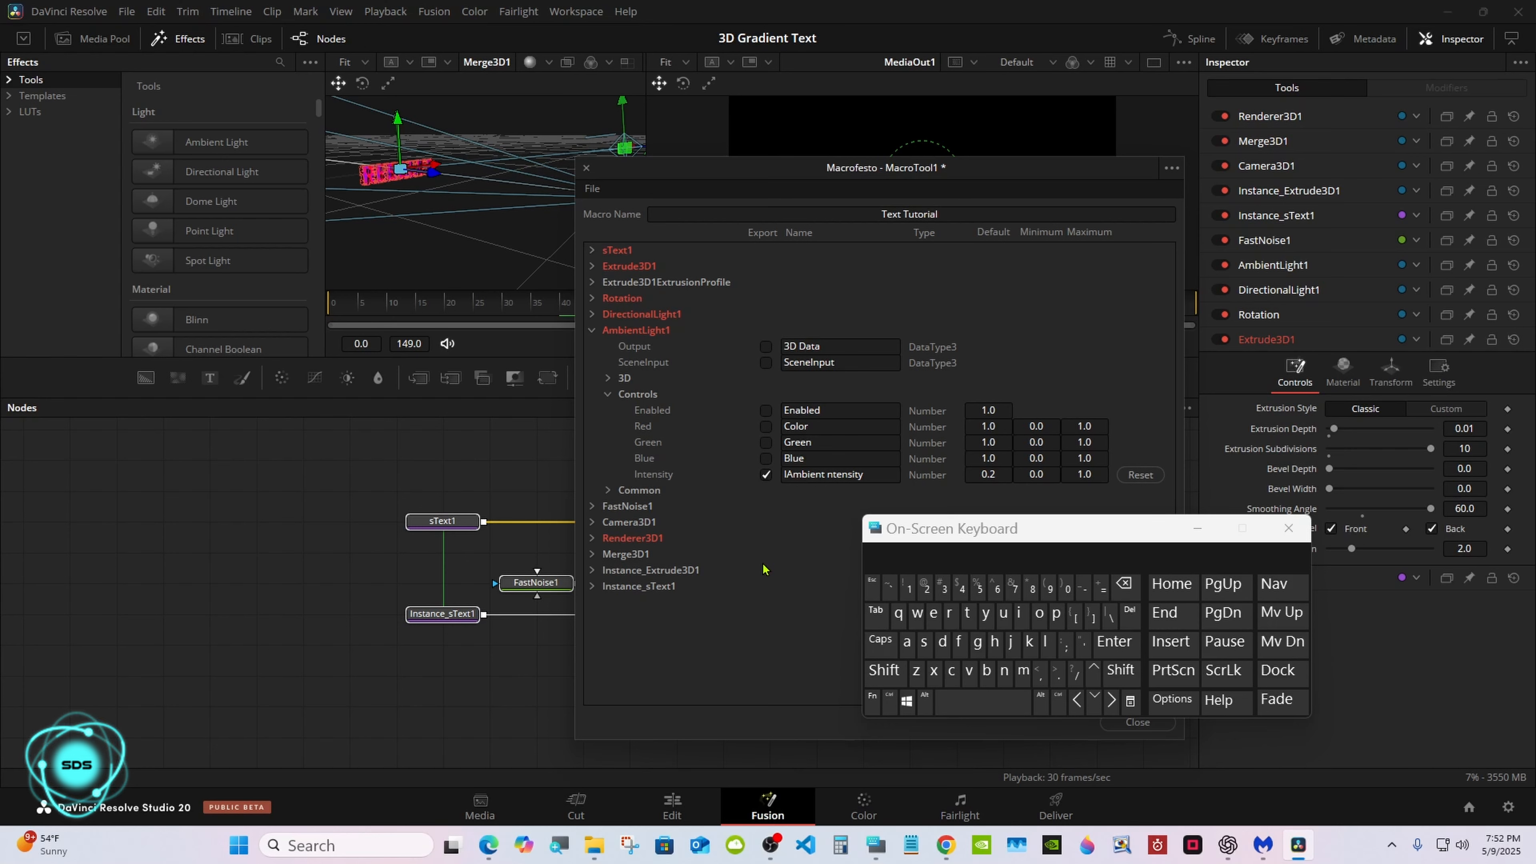
pyautogui.click(590, 331)
# Step: Mark FastNoise1's Noise parameters from Detail through Inverted for export in the macro
pyautogui.click(595, 349)
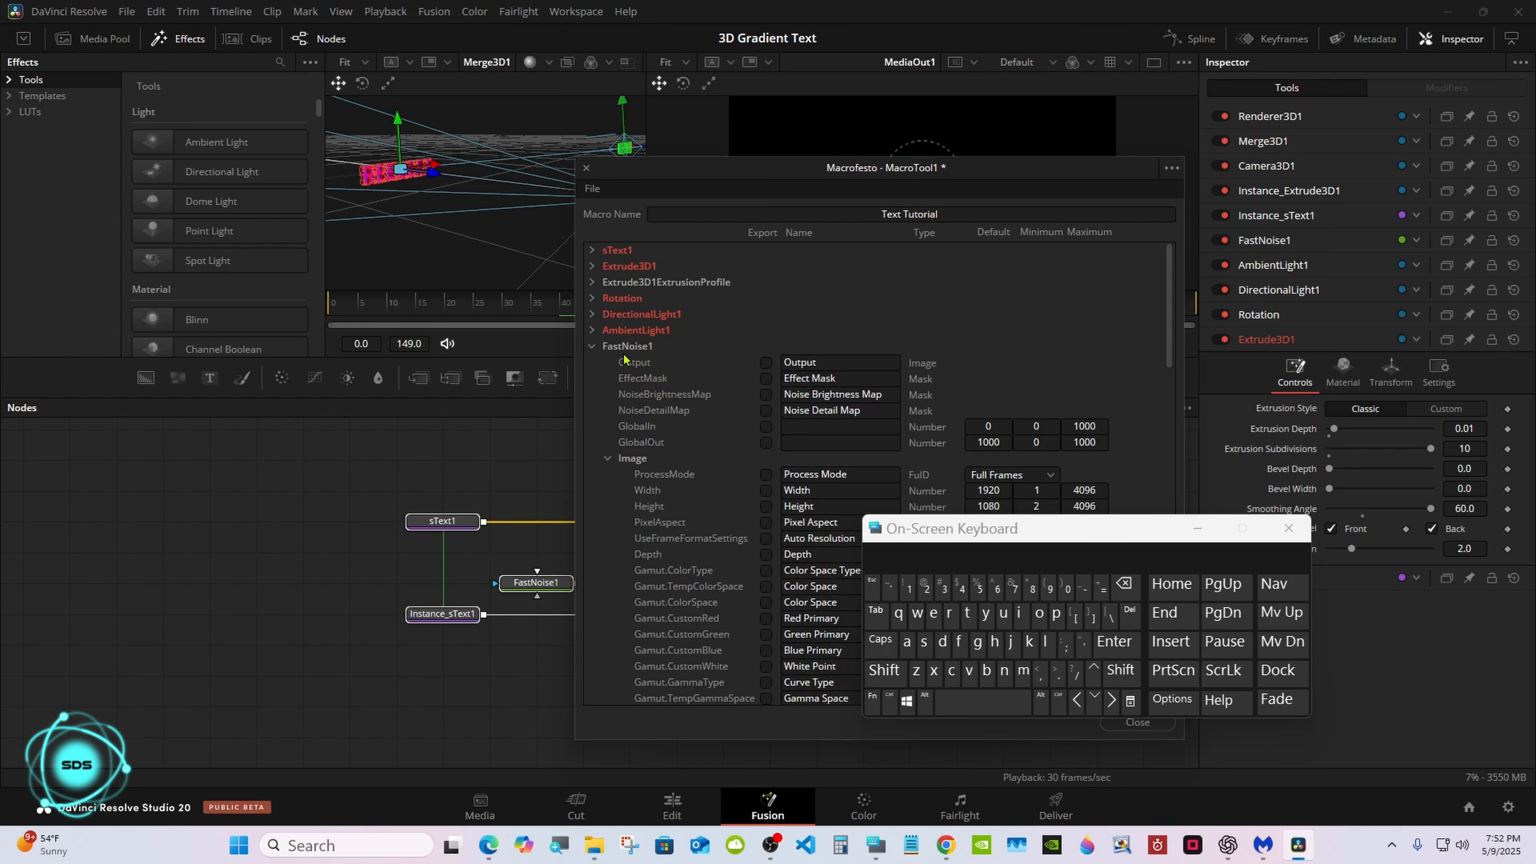
pyautogui.scroll(-2, 1169, 299)
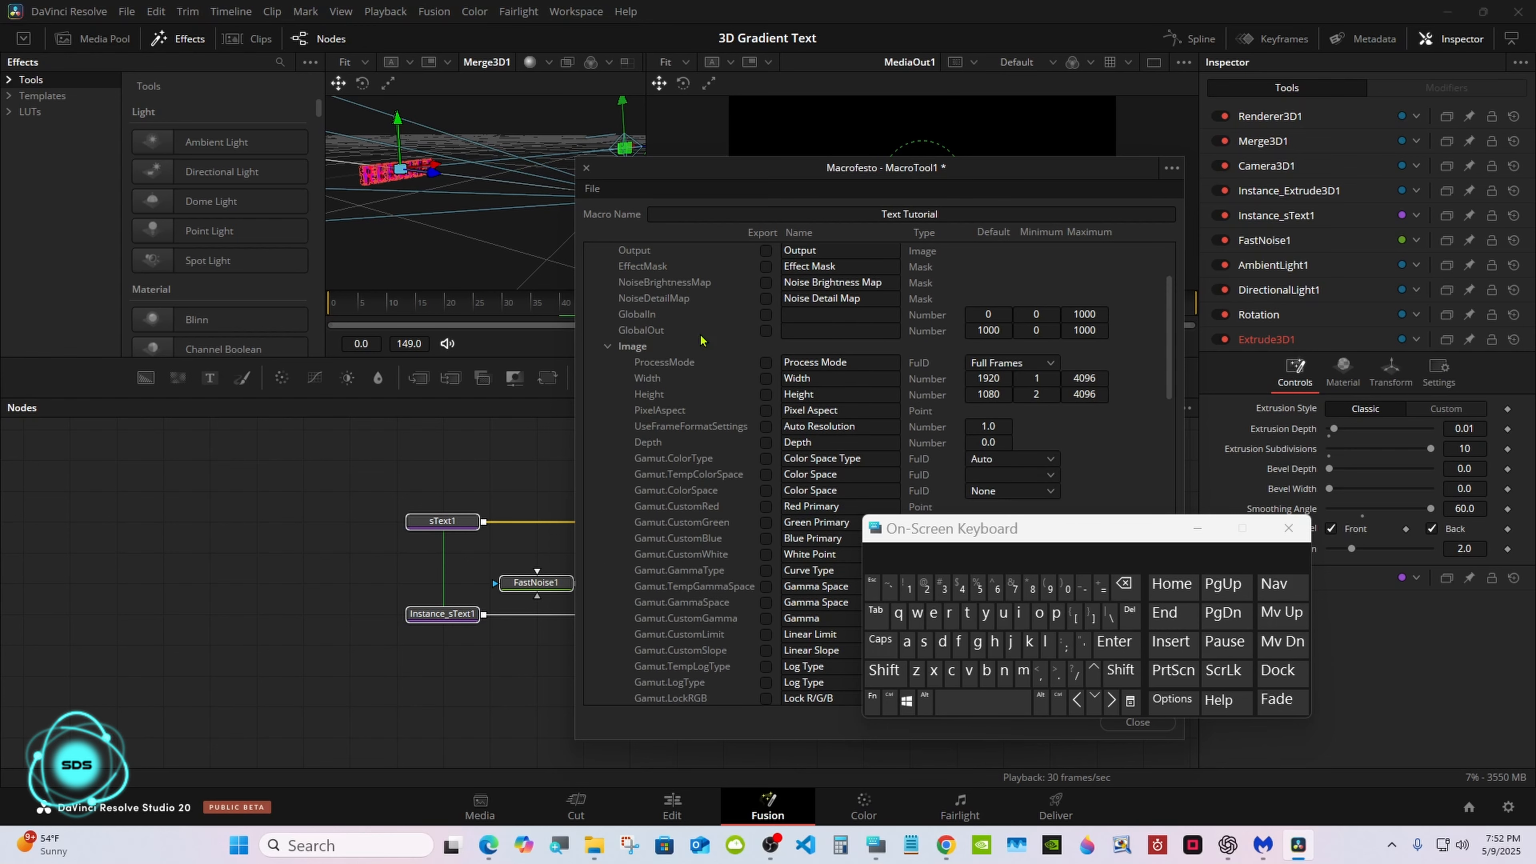
pyautogui.click(609, 345)
pyautogui.scroll(-1, 1170, 360)
pyautogui.scroll(-1, 1170, 360)
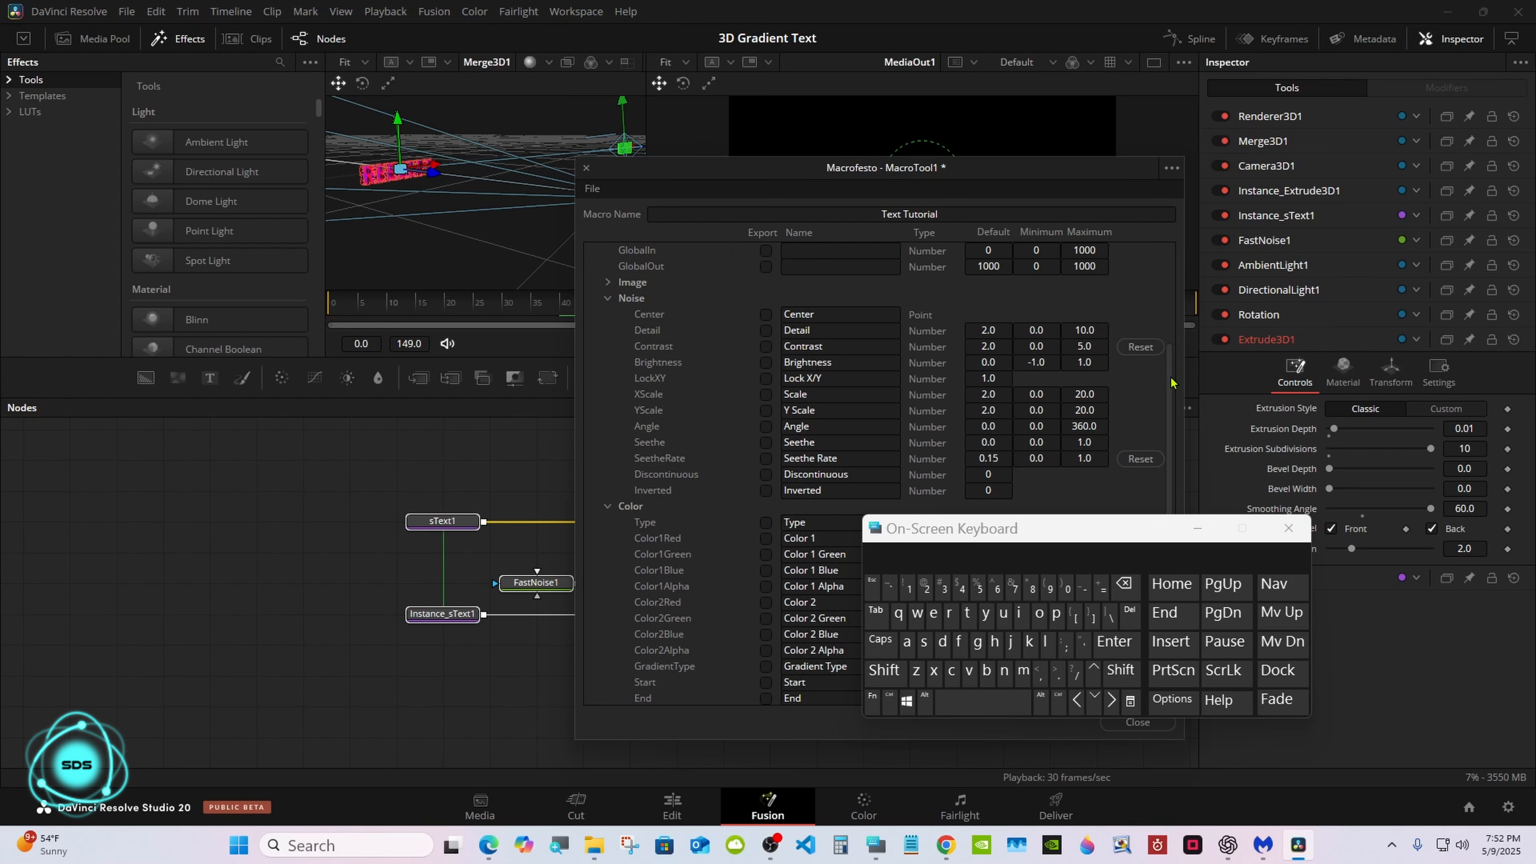
pyautogui.click(766, 331)
pyautogui.click(766, 346)
pyautogui.click(765, 362)
pyautogui.click(766, 378)
pyautogui.click(766, 394)
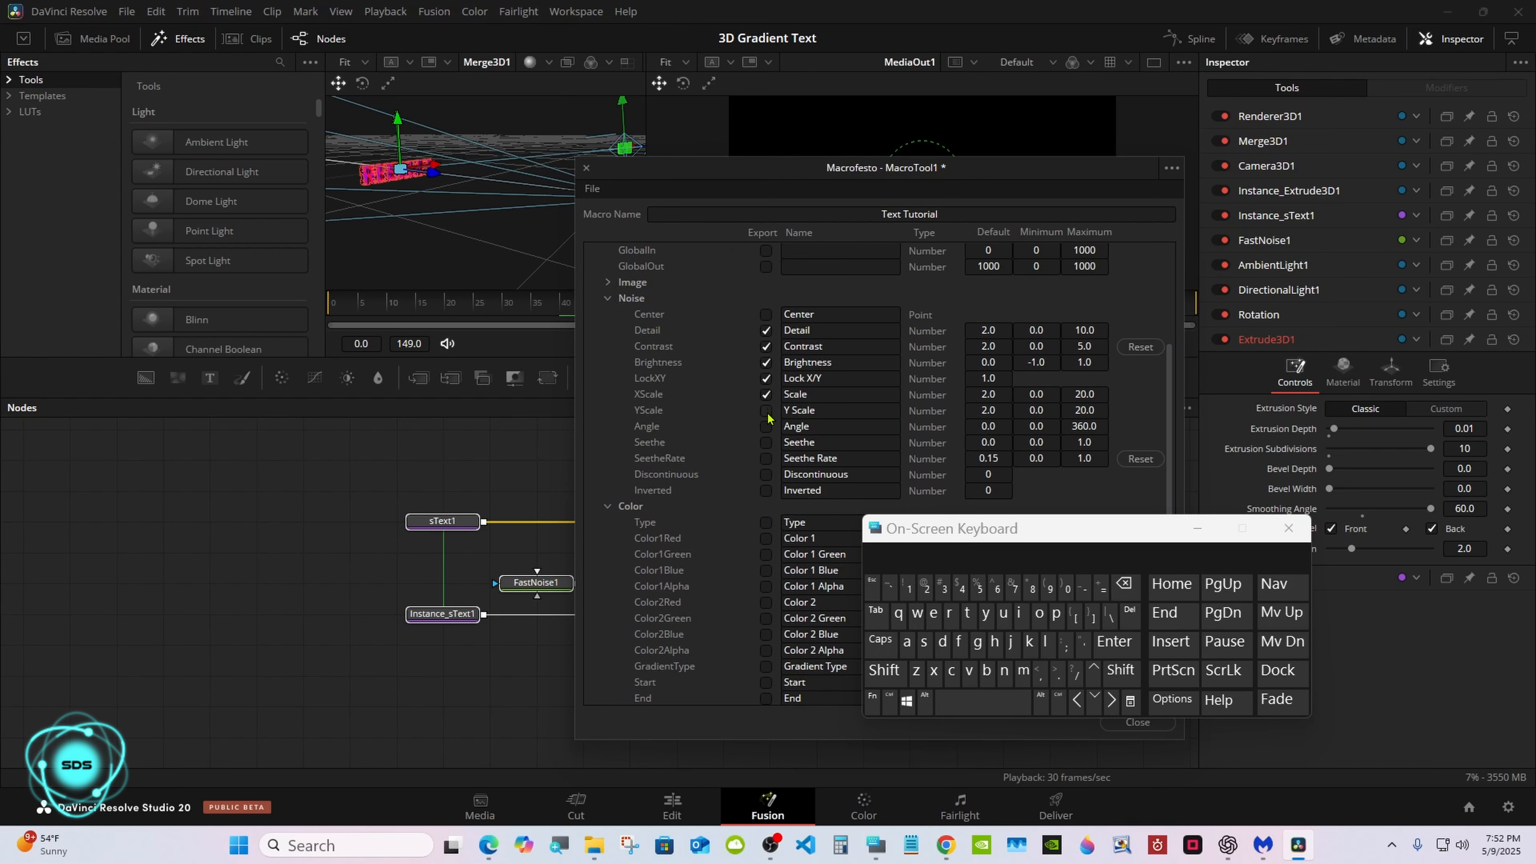
pyautogui.click(765, 410)
pyautogui.click(766, 426)
pyautogui.click(766, 442)
pyautogui.click(766, 458)
pyautogui.click(766, 474)
pyautogui.click(766, 490)
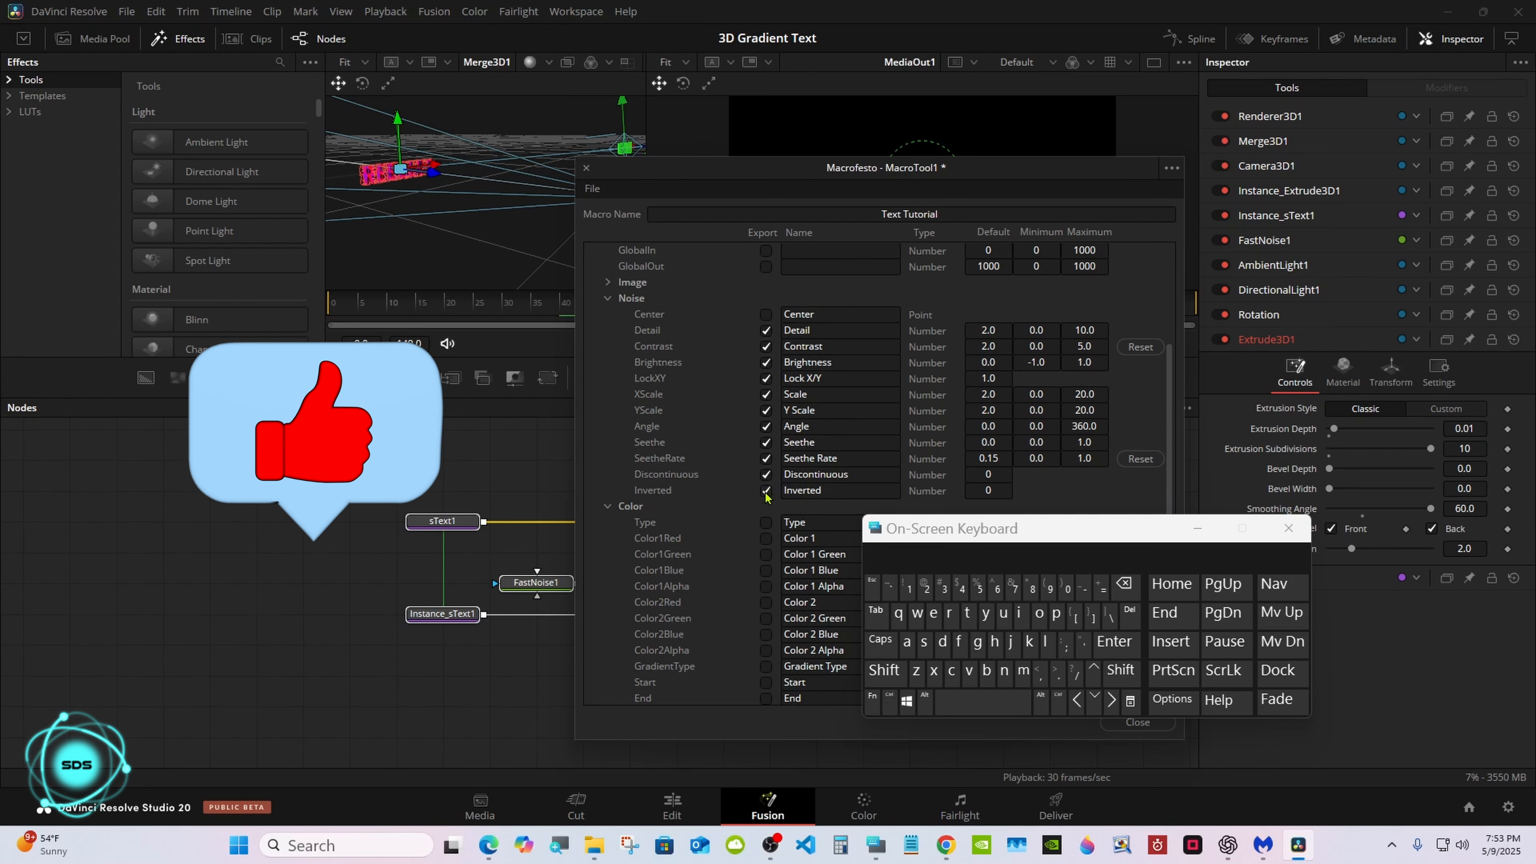
# Step: Mark FastNoise1's Type, Gradient Type, Start and all Color 1 and Color 2 channel parameters for export
pyautogui.click(766, 522)
pyautogui.click(766, 538)
pyautogui.click(766, 555)
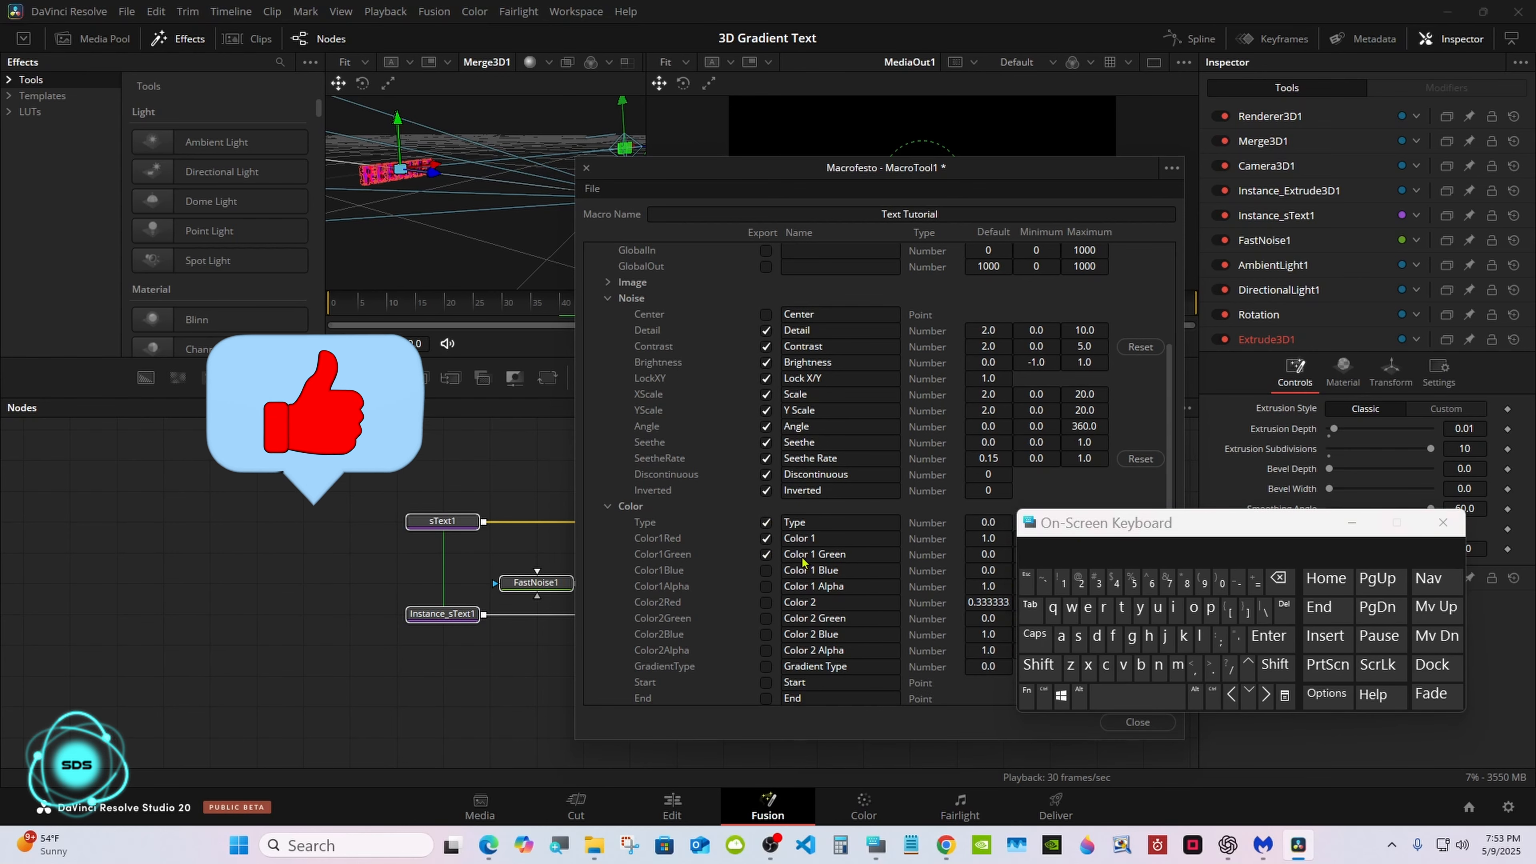
pyautogui.click(766, 570)
pyautogui.click(766, 585)
pyautogui.click(766, 602)
pyautogui.click(766, 617)
pyautogui.click(766, 634)
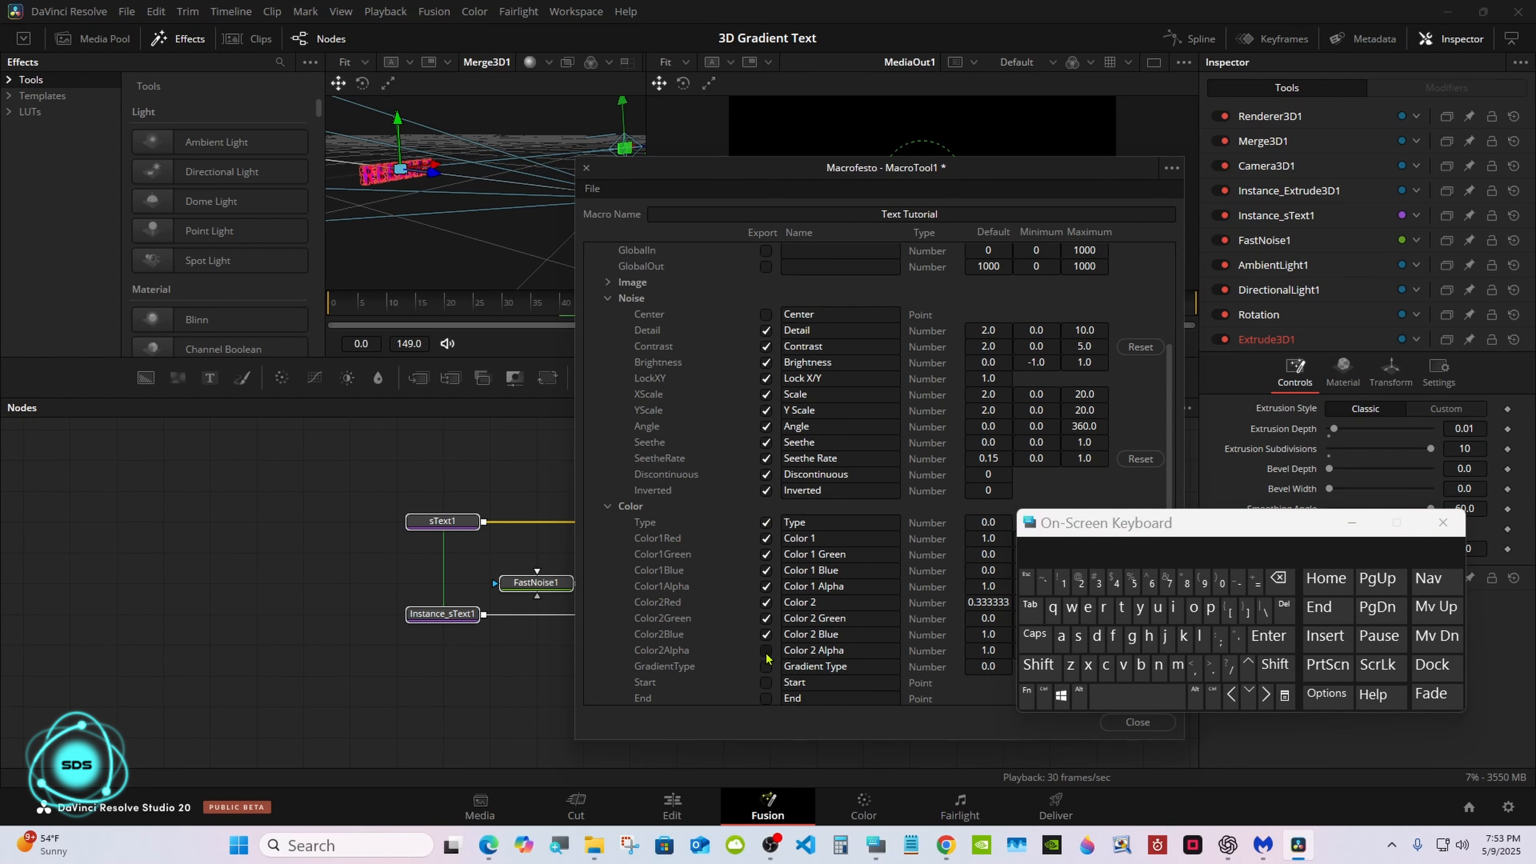
pyautogui.click(765, 651)
pyautogui.click(766, 666)
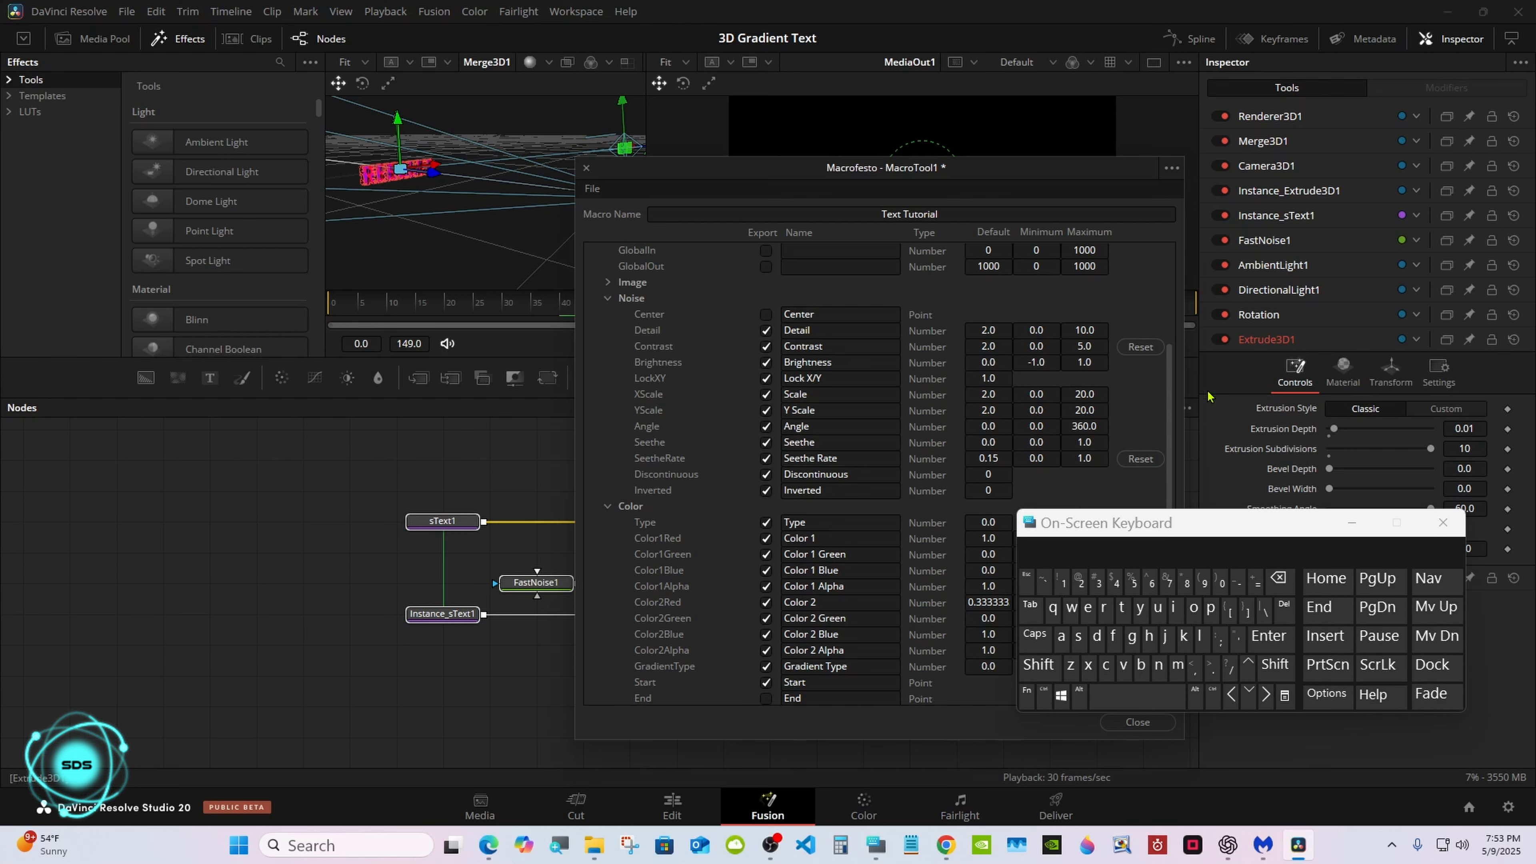
# Step: Mark FastNoise1's End, Gradient, Interpolation Space, Offset and Repeat parameters for export and collapse that node's parameter list
pyautogui.scroll(-3, 907, 484)
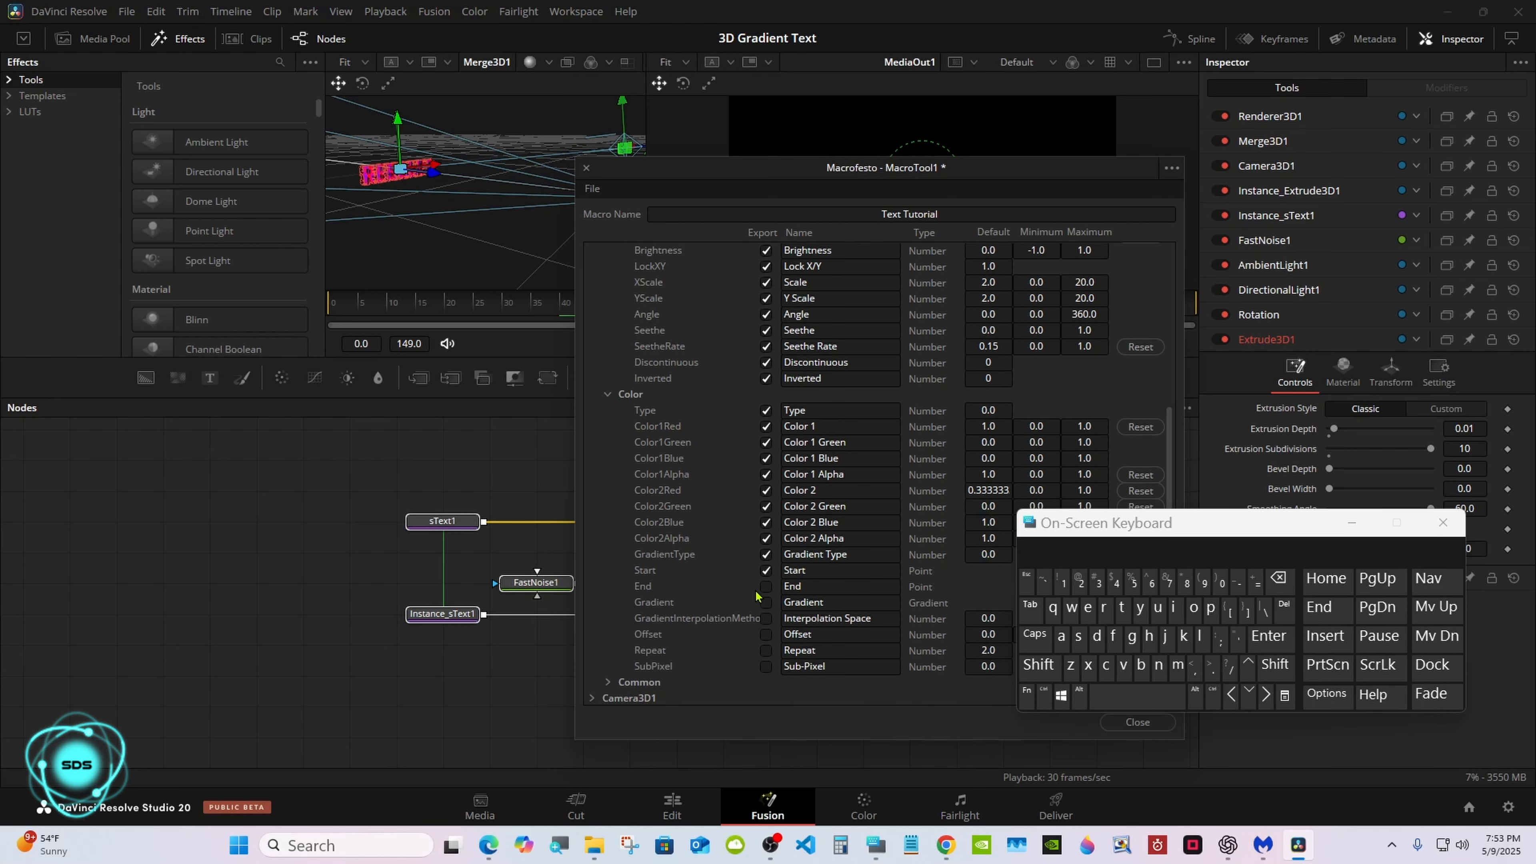
pyautogui.click(765, 586)
pyautogui.click(766, 602)
pyautogui.click(766, 618)
pyautogui.click(766, 634)
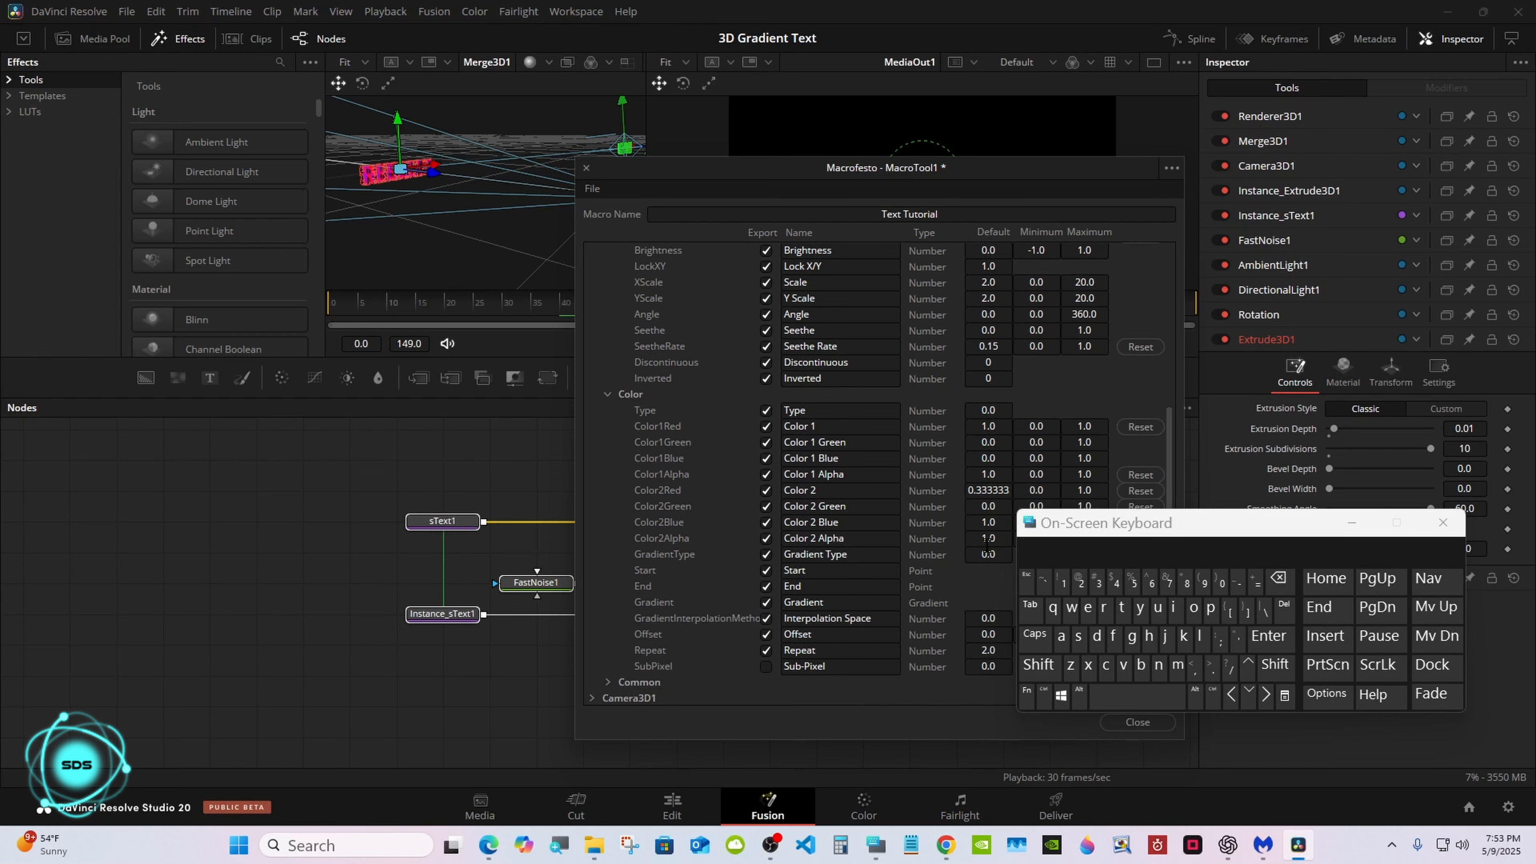
pyautogui.scroll(8, 804, 320)
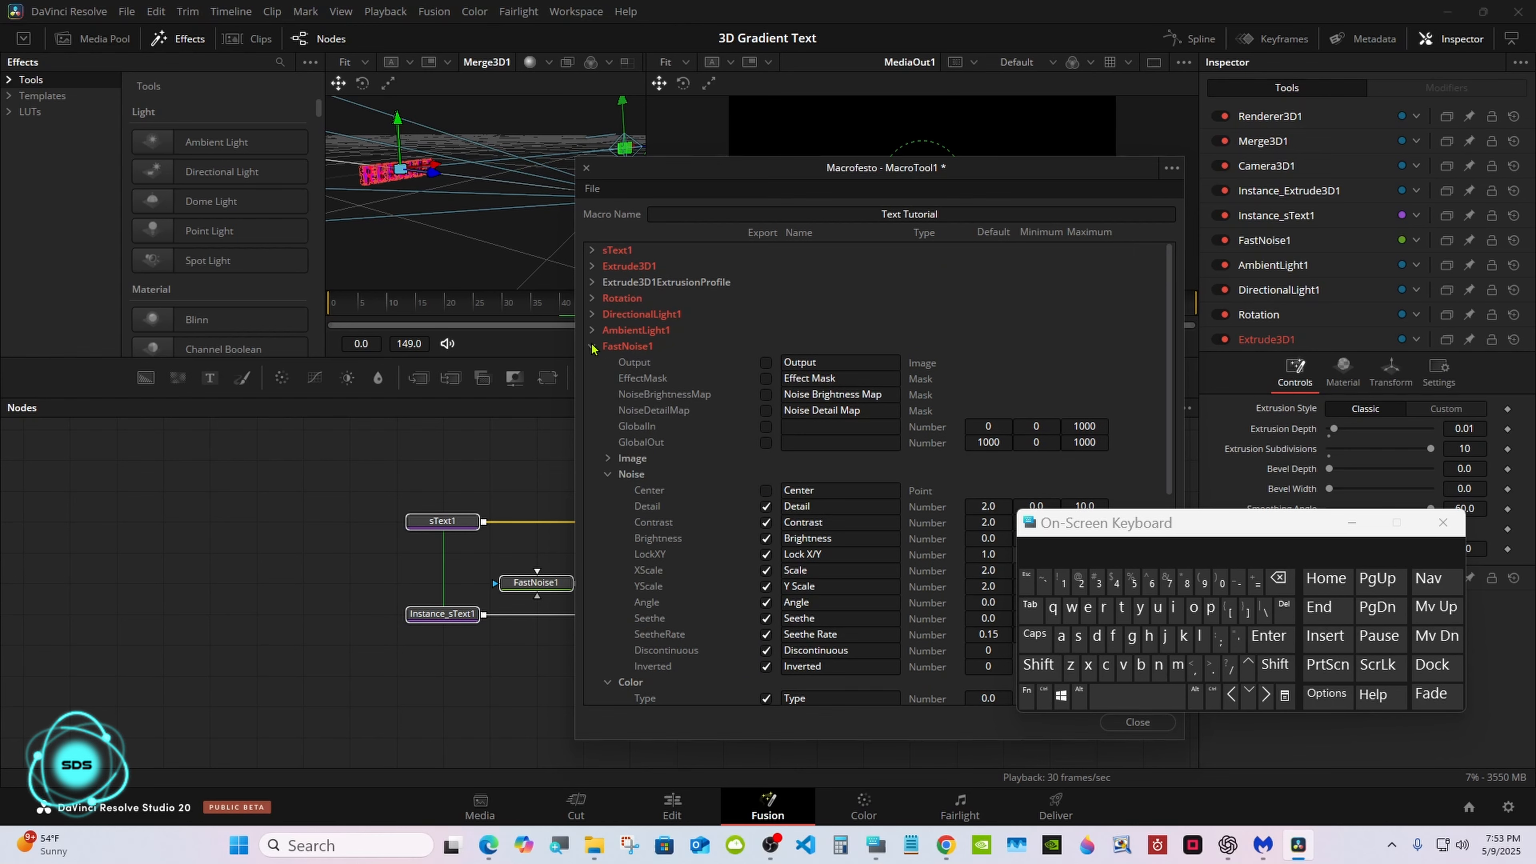
pyautogui.click(592, 346)
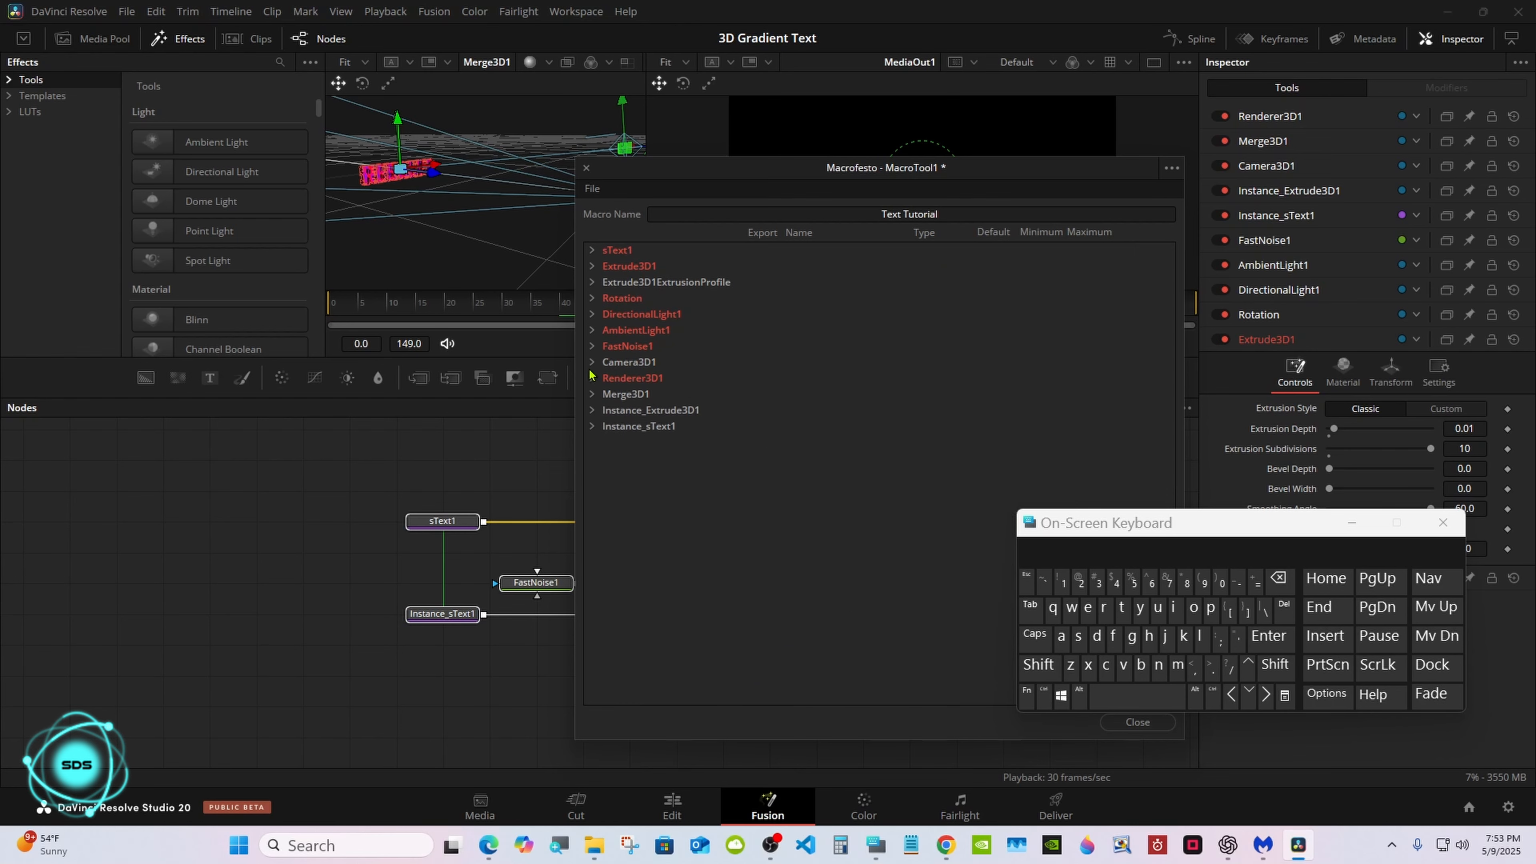
# Step: Save the macro as a group named Text Tutorial.setting in Fusion's Templates/Edit/Titles/Fastnoise Text folder and close the macro editor
pyautogui.click(593, 189)
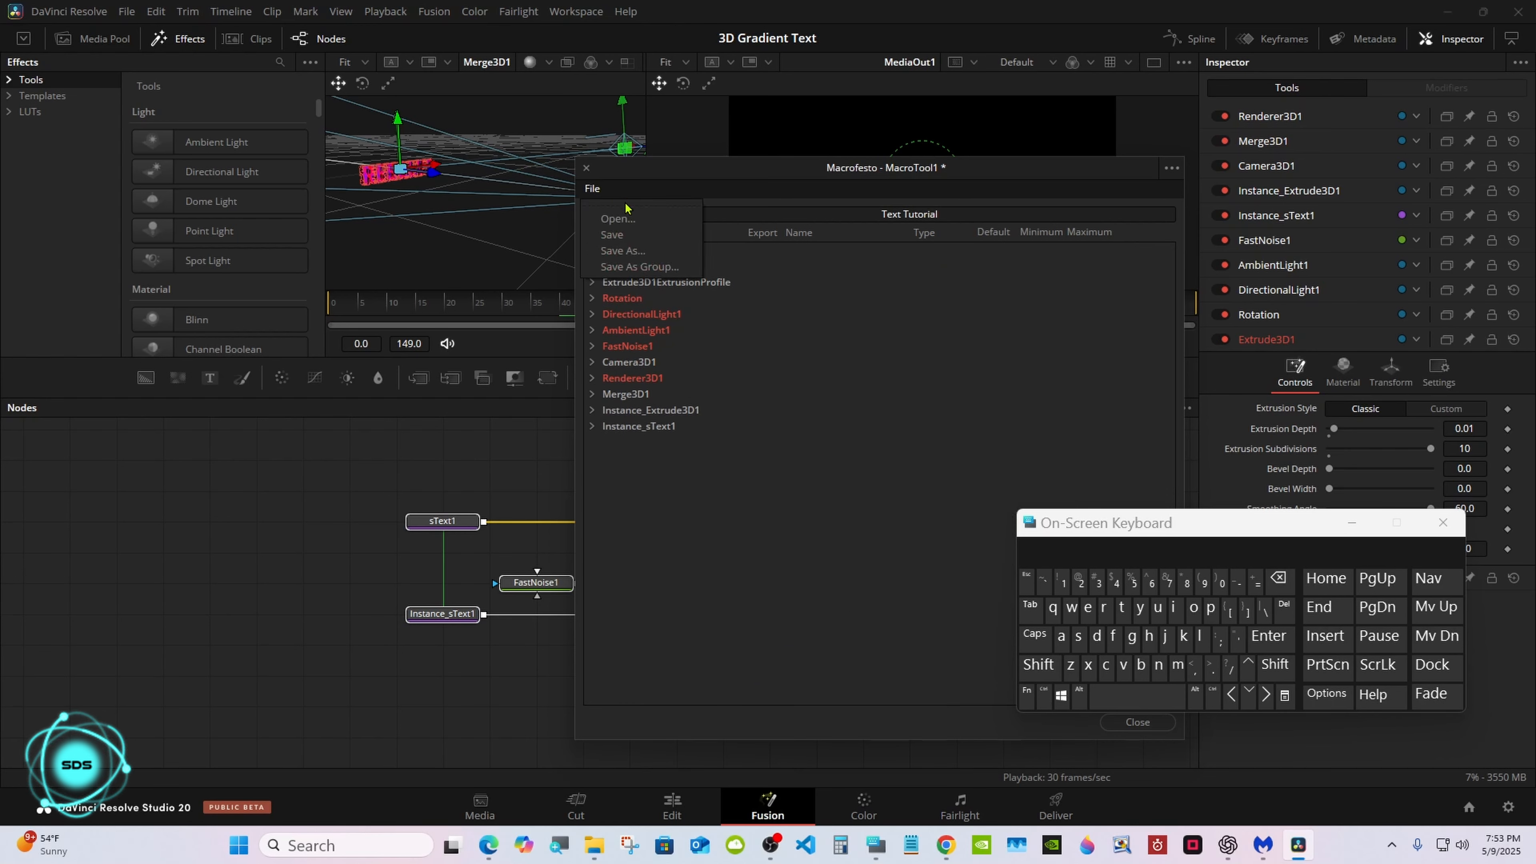
pyautogui.click(659, 267)
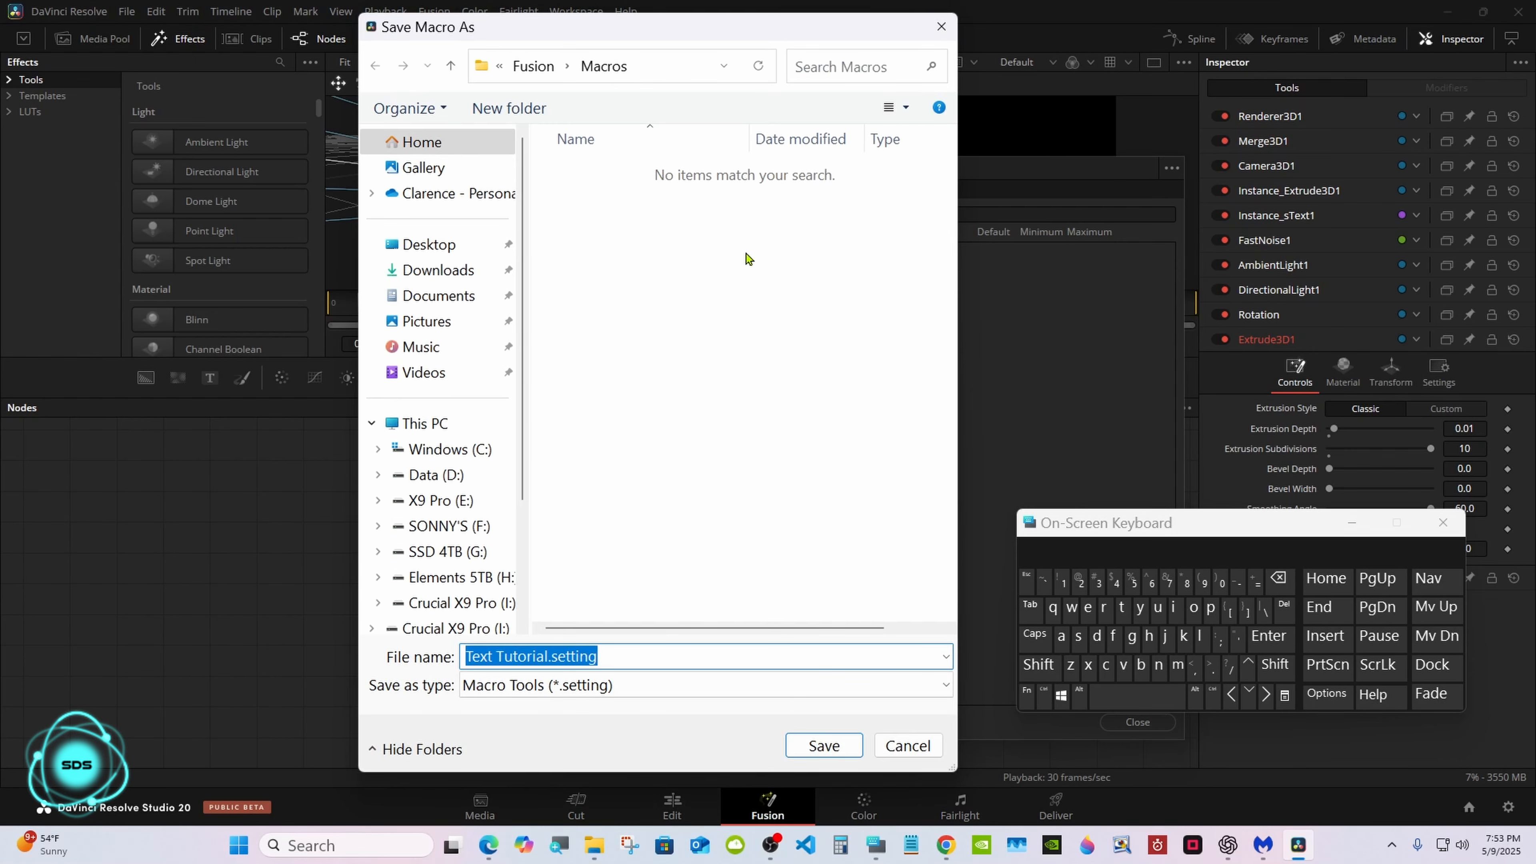
pyautogui.click(533, 65)
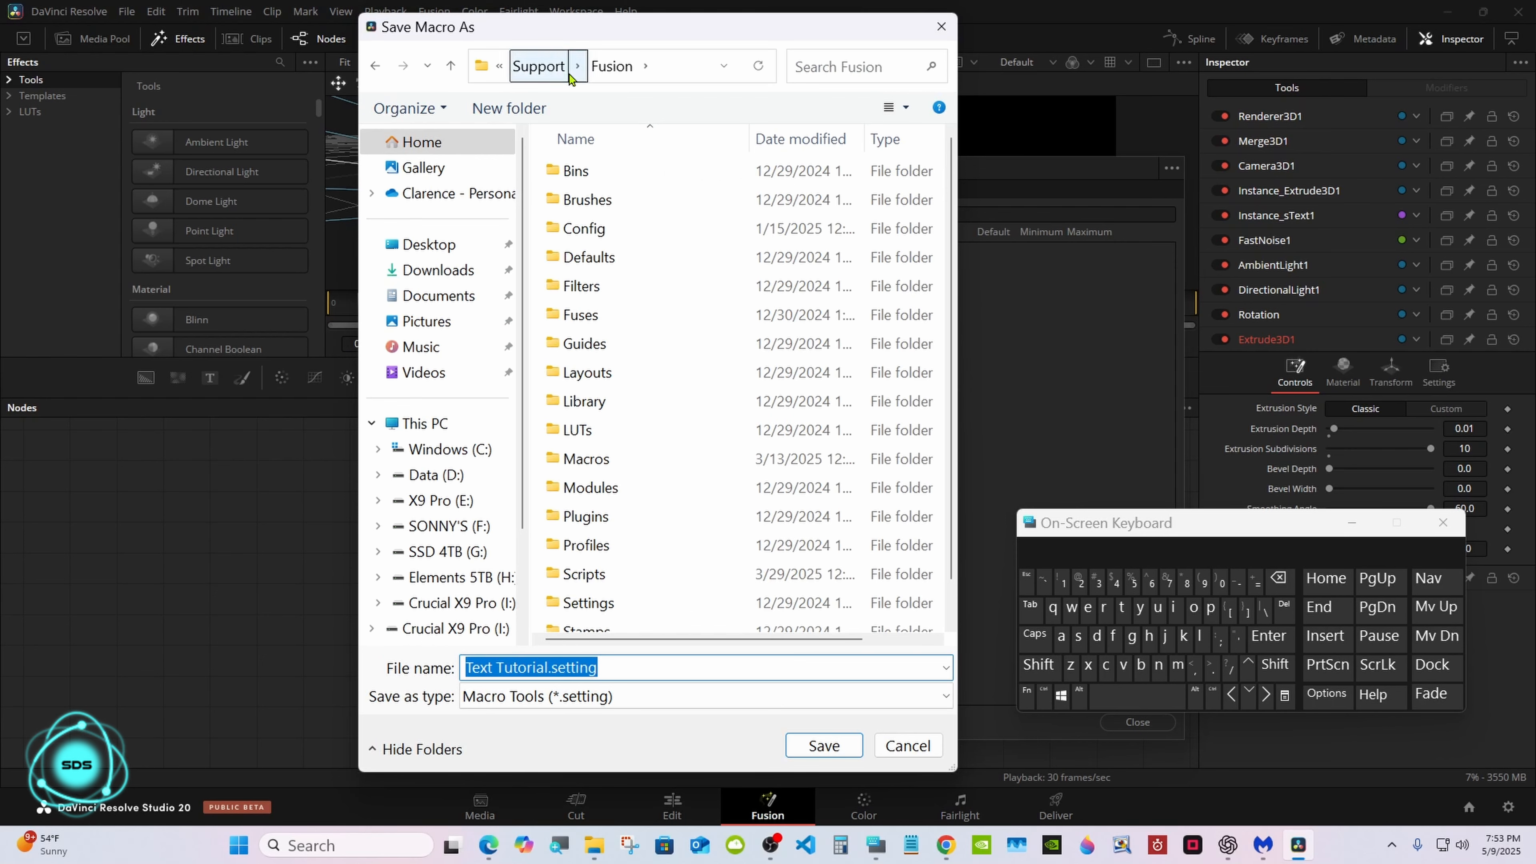
pyautogui.scroll(-1, 884, 447)
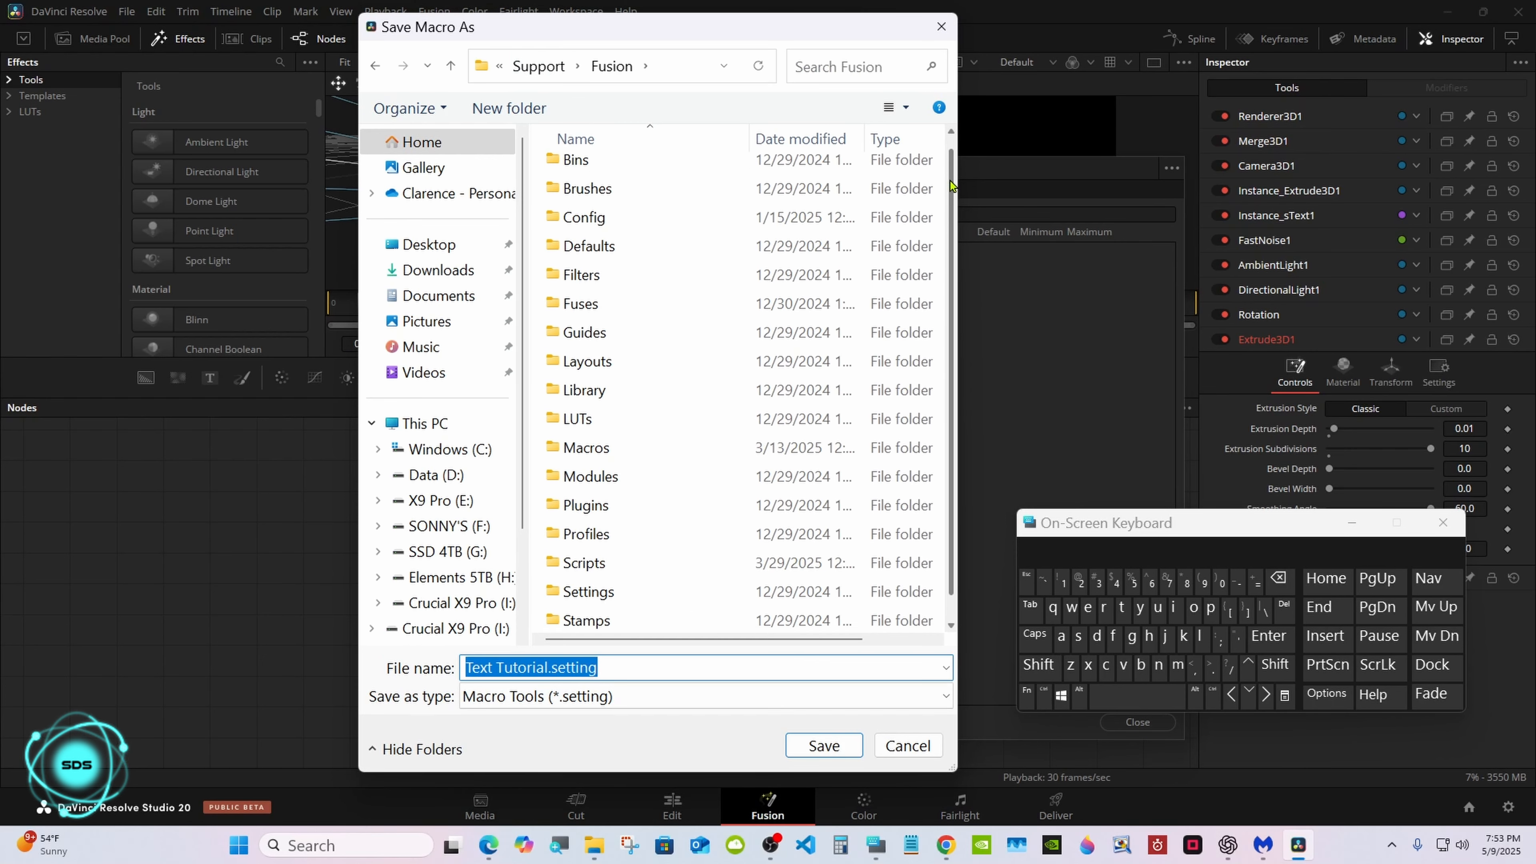
pyautogui.click(682, 622)
pyautogui.doubleClick(681, 622)
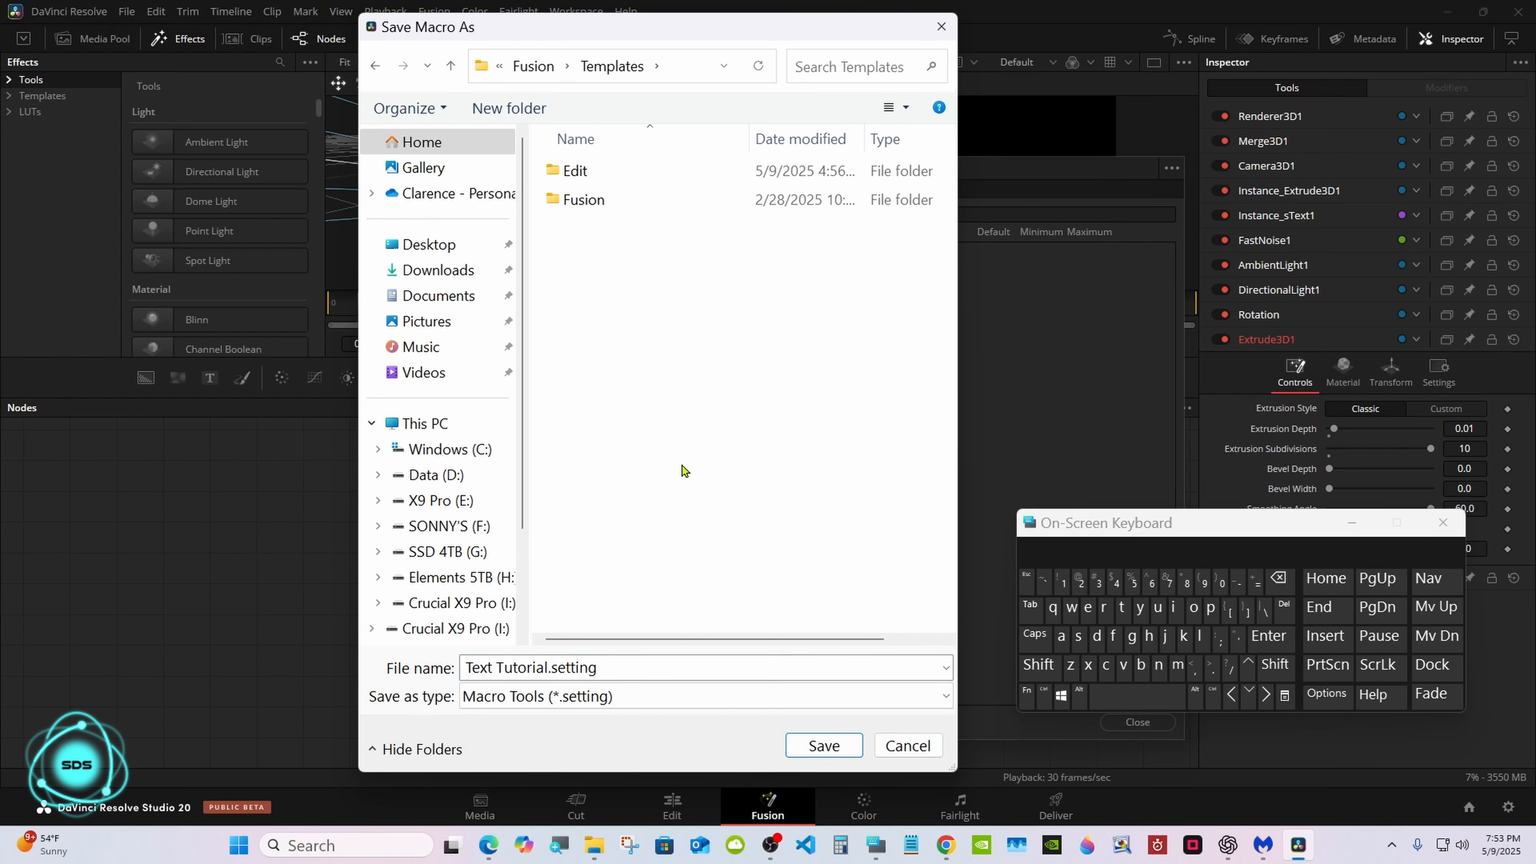
pyautogui.doubleClick(658, 172)
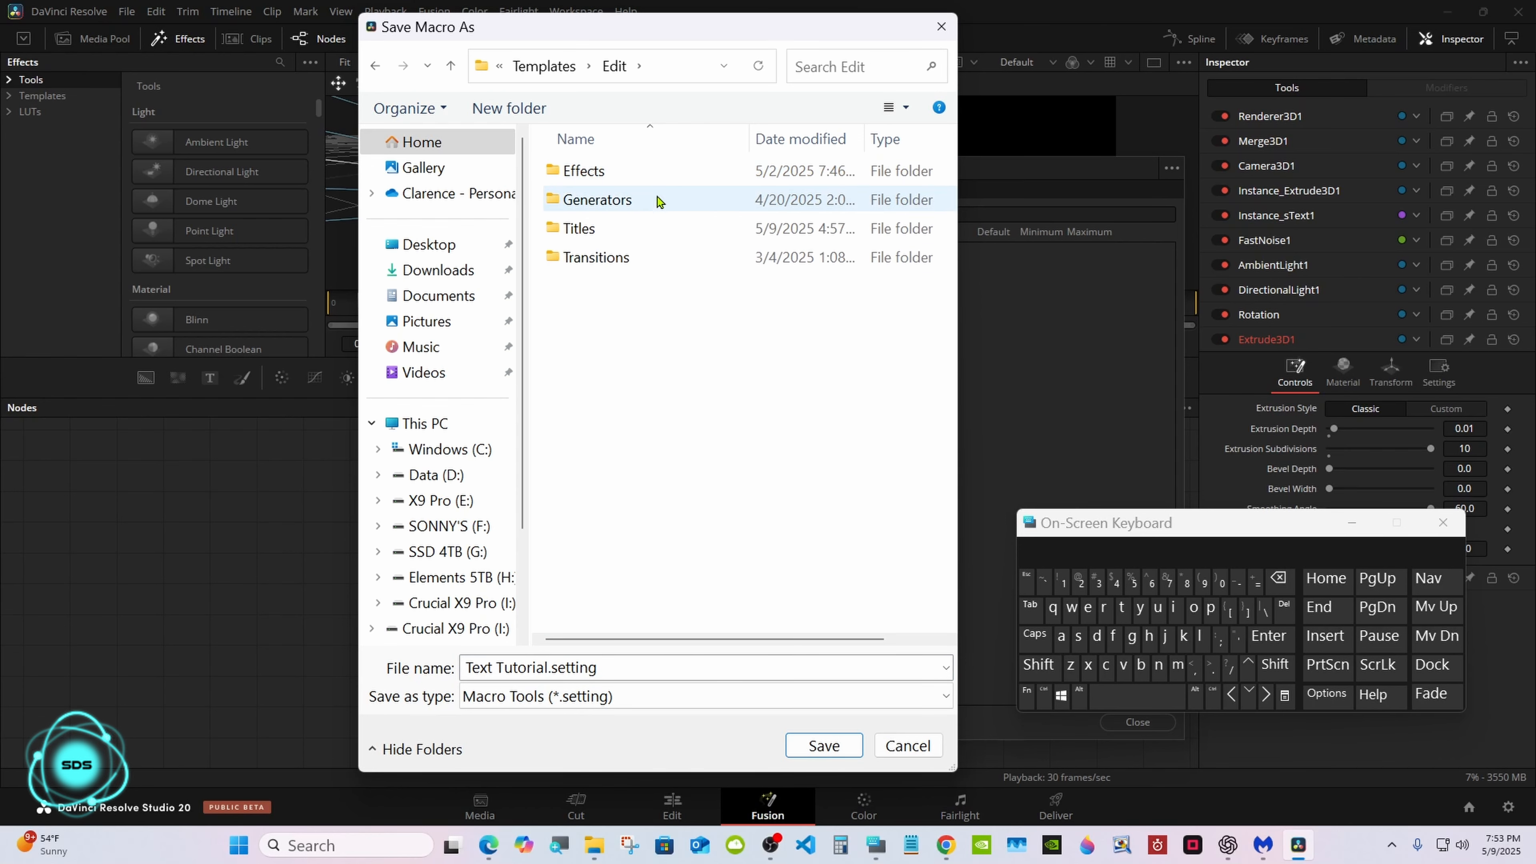
pyautogui.doubleClick(657, 229)
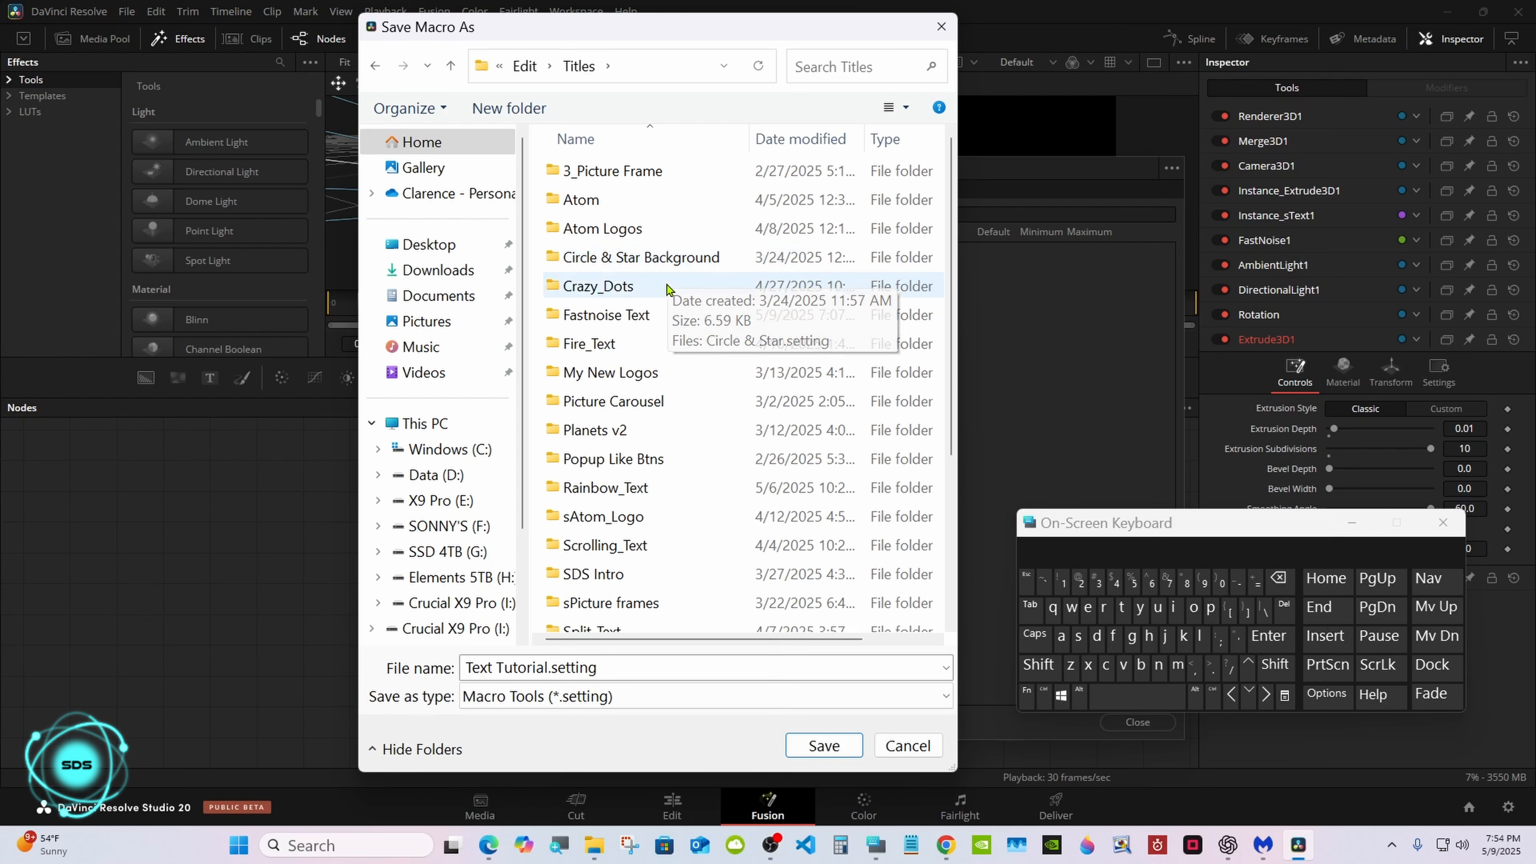
pyautogui.doubleClick(667, 314)
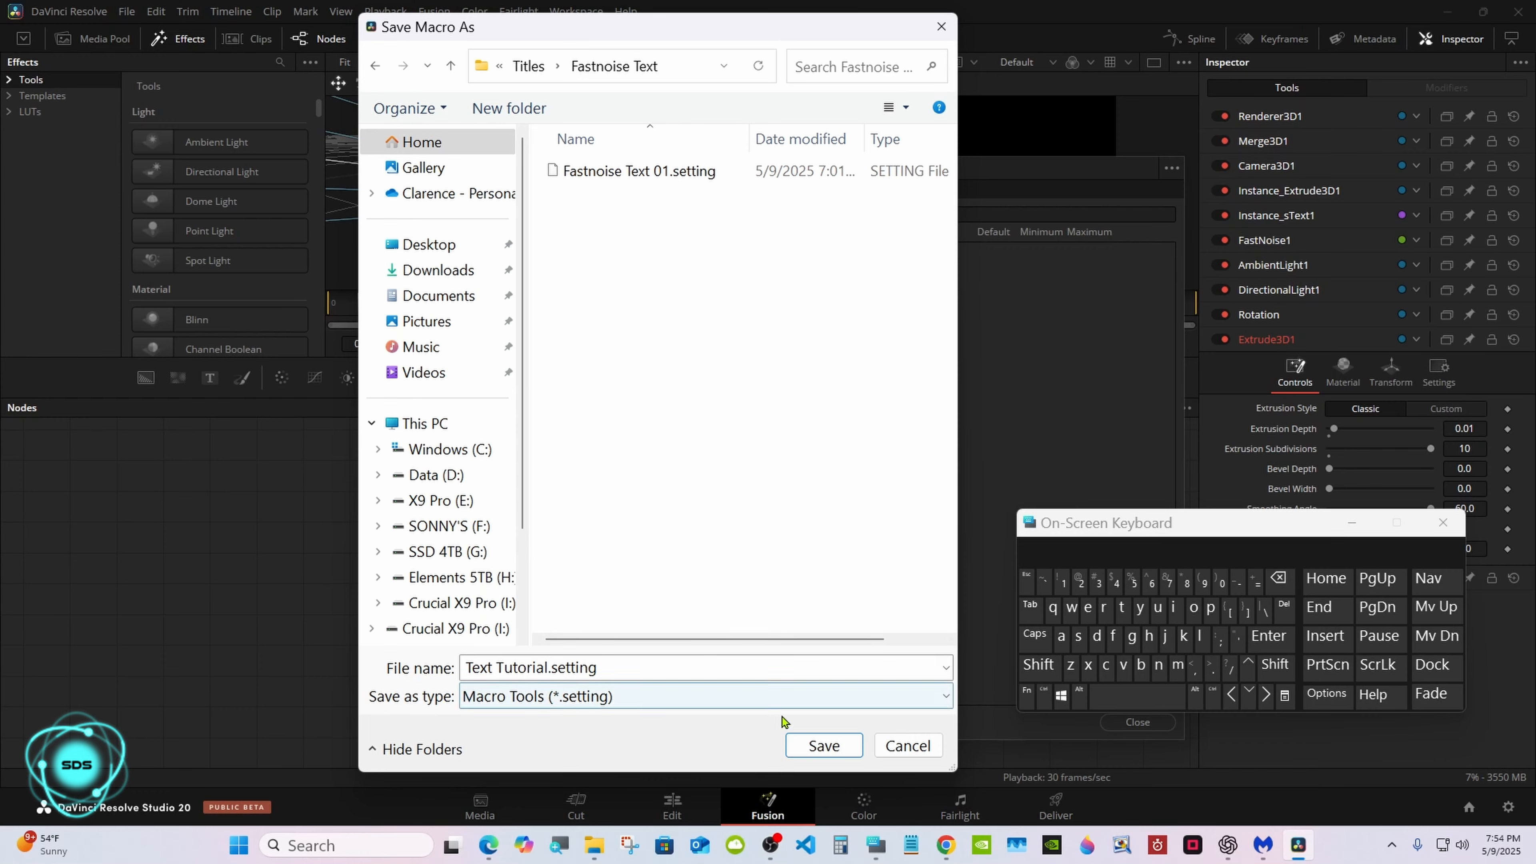
pyautogui.click(827, 746)
pyautogui.click(1136, 722)
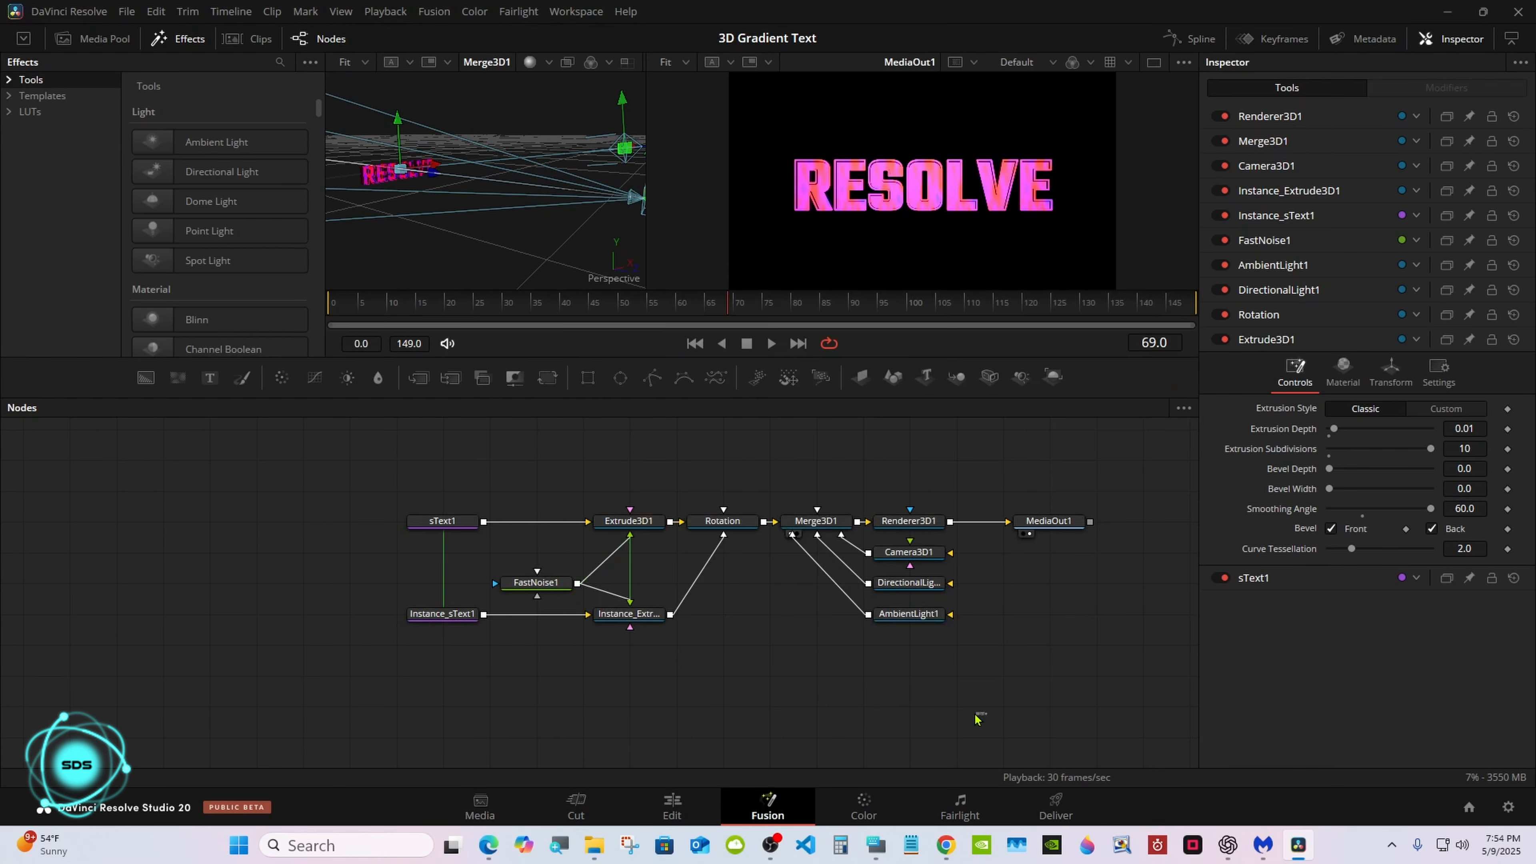
# Step: On the Edit page, add the Text Tutorial title from the Fastnoise Text category to the timeline after the Fusion composition and select it
pyautogui.click(671, 806)
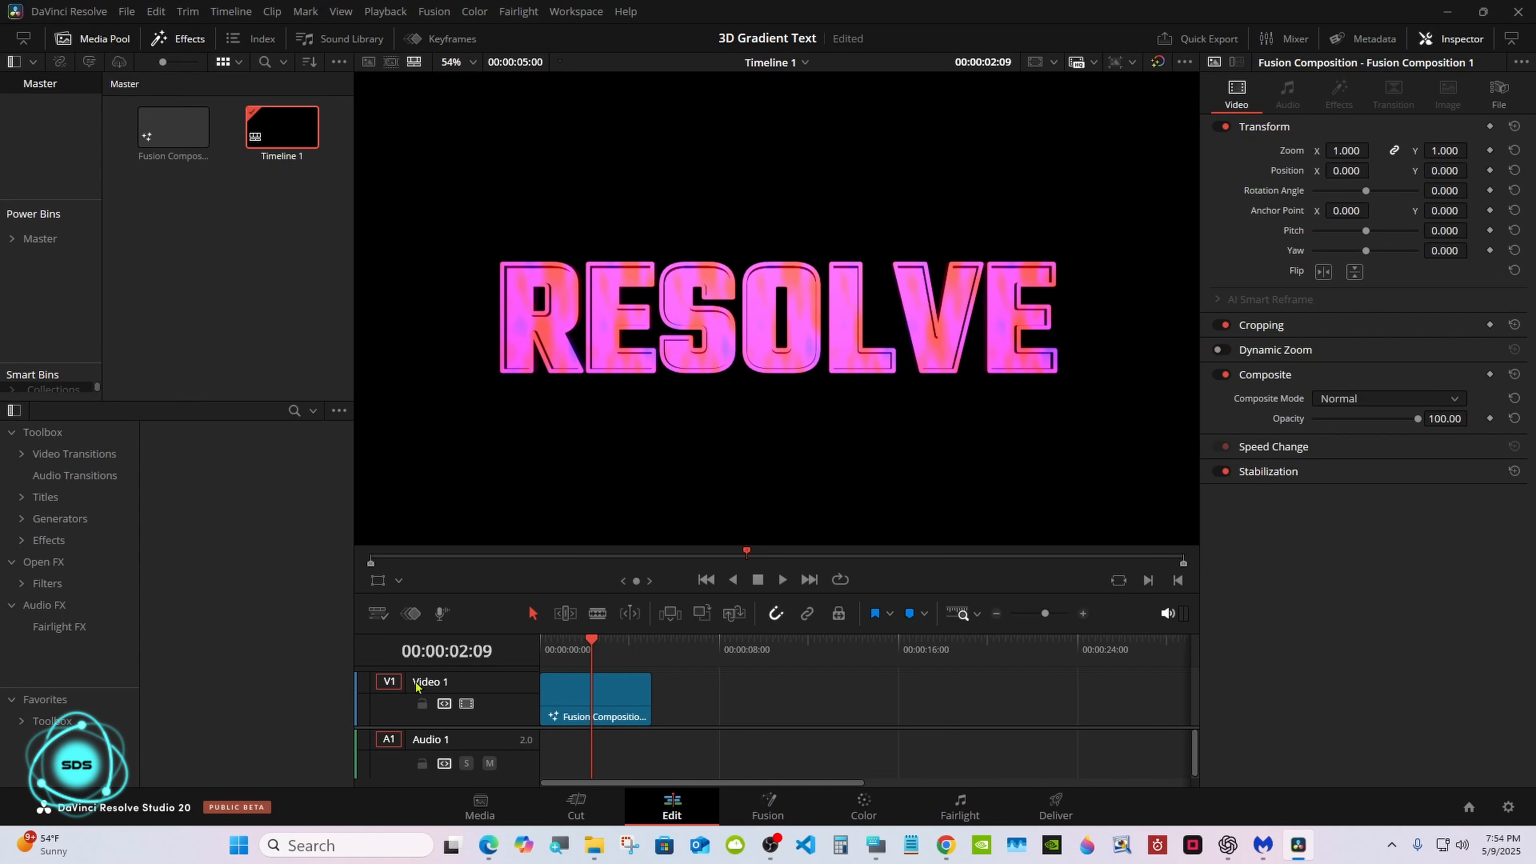
pyautogui.click(21, 497)
pyautogui.moveTo(134, 438); pyautogui.dragTo(135, 470)
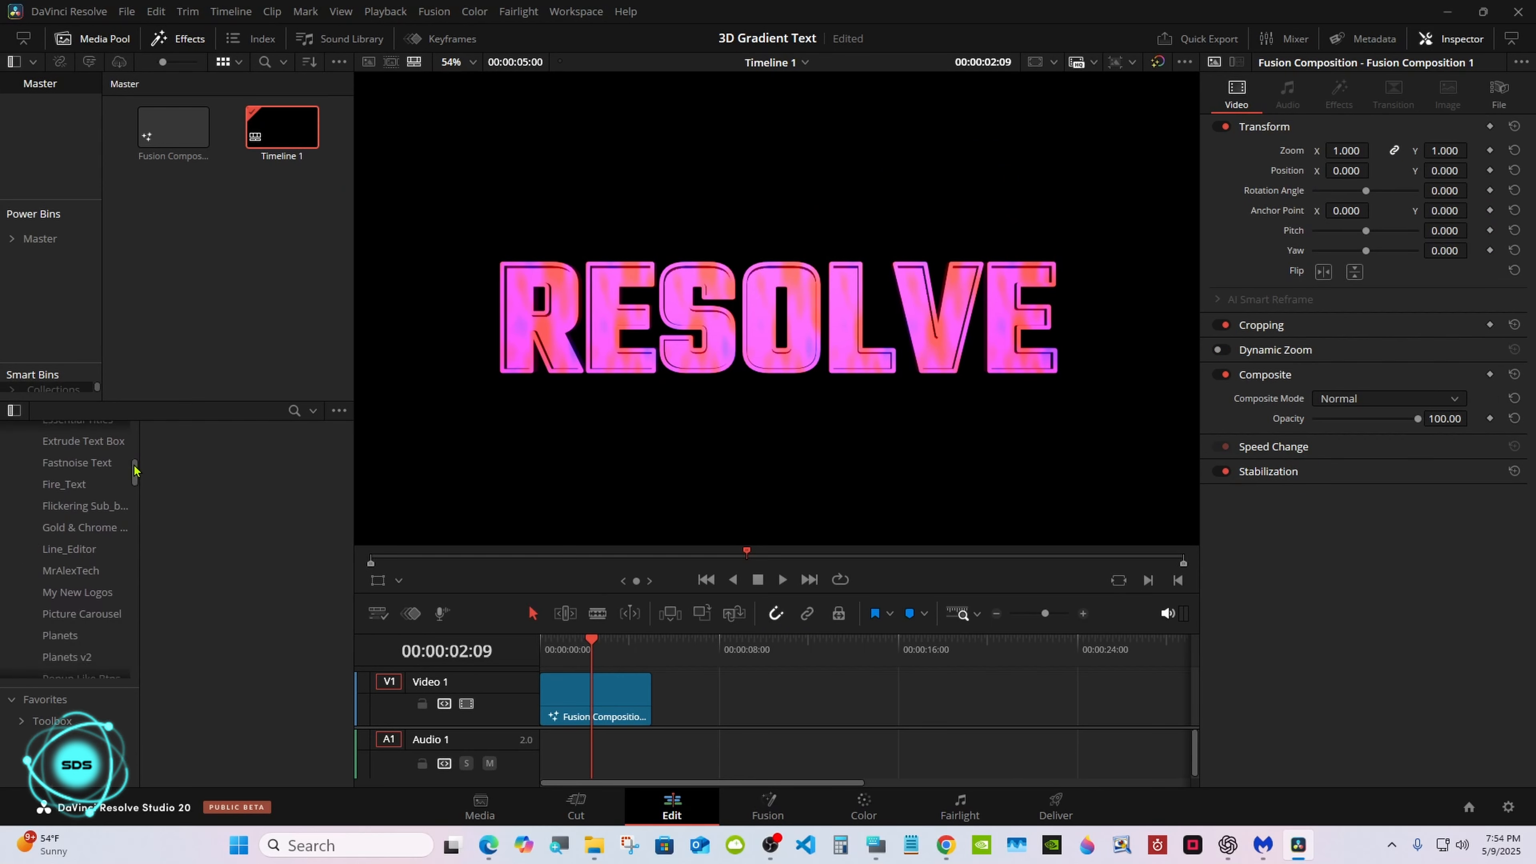
pyautogui.click(75, 464)
pyautogui.moveTo(216, 495); pyautogui.dragTo(699, 655)
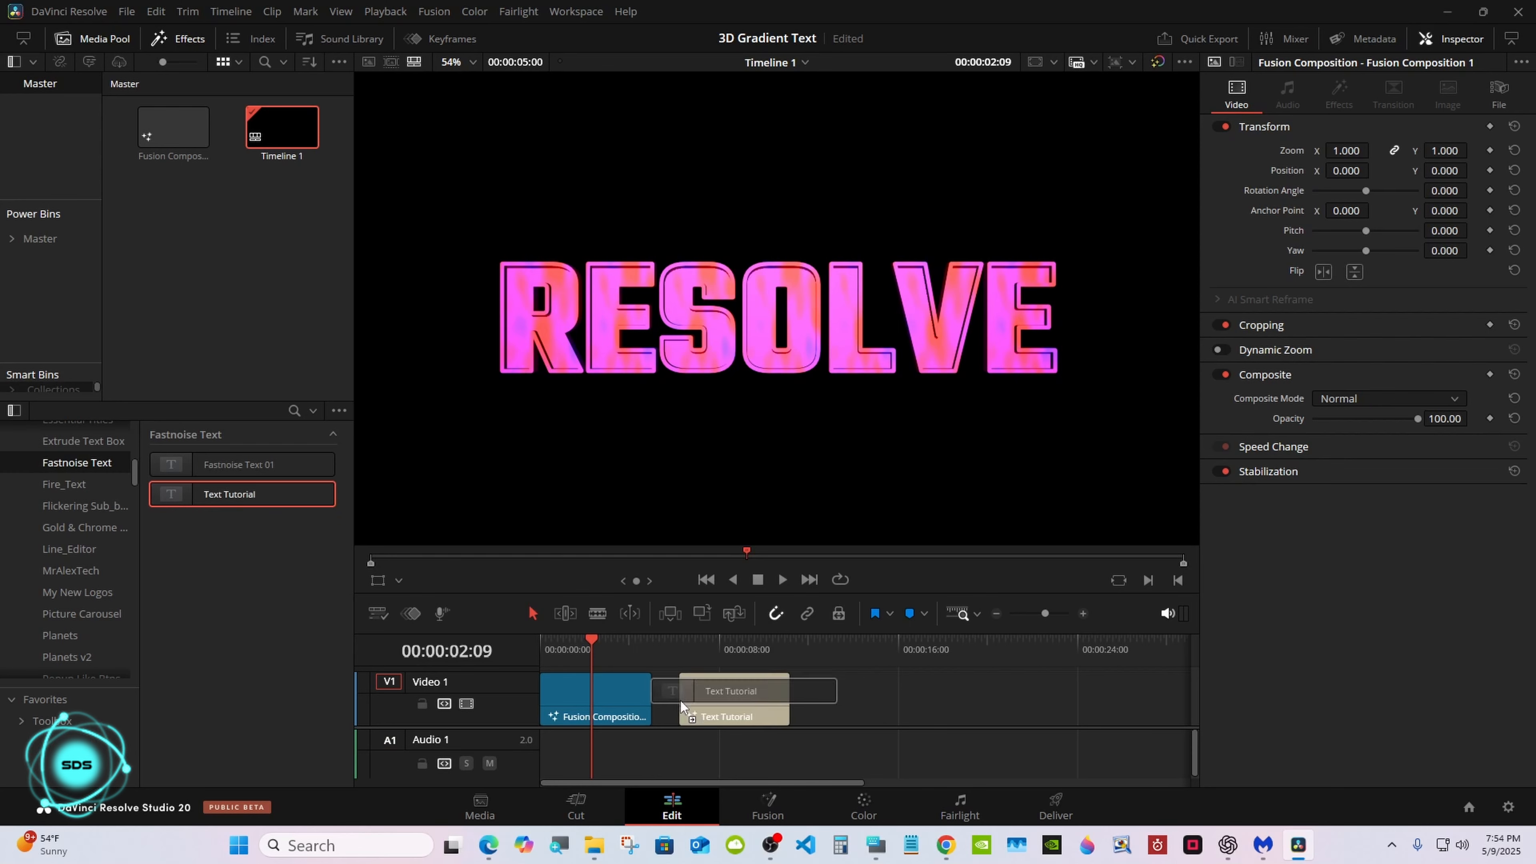
pyautogui.click(739, 684)
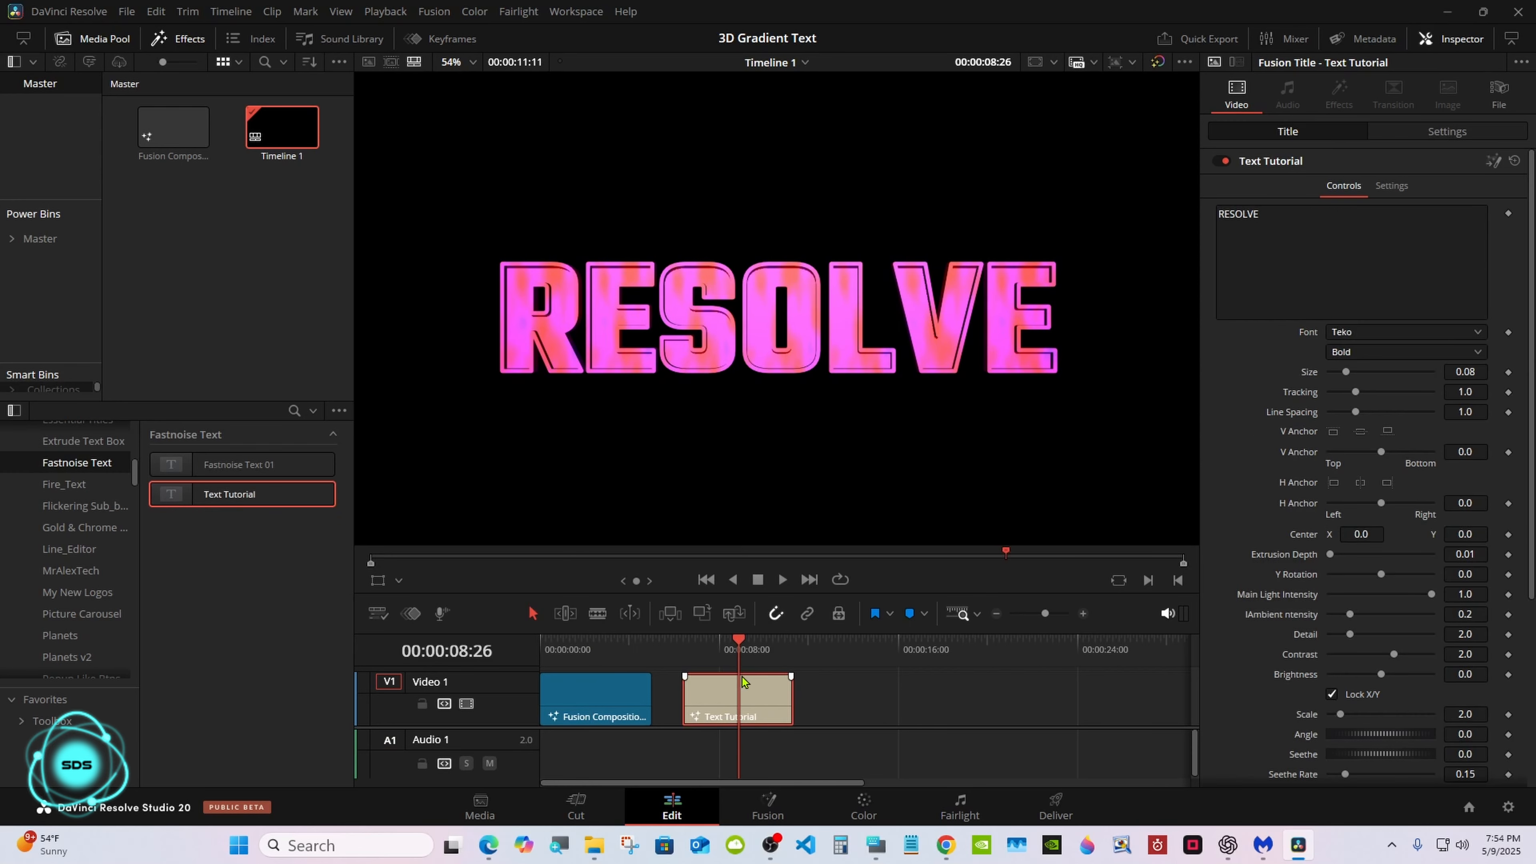
# Step: Move both clips up to Video 2 and place a Solid Color generator on Video 1, extended beneath both clips
pyautogui.moveTo(743, 681); pyautogui.dragTo(737, 662)
pyautogui.moveTo(590, 719); pyautogui.dragTo(590, 677)
pyautogui.scroll(5, 67, 472)
pyautogui.click(51, 518)
pyautogui.moveTo(242, 731); pyautogui.dragTo(599, 720)
pyautogui.moveTo(717, 679); pyautogui.dragTo(761, 717)
# Step: Set the Solid Color background to the saved custom blue, #274f76
pyautogui.click(671, 718)
pyautogui.click(1327, 184)
pyautogui.click(561, 486)
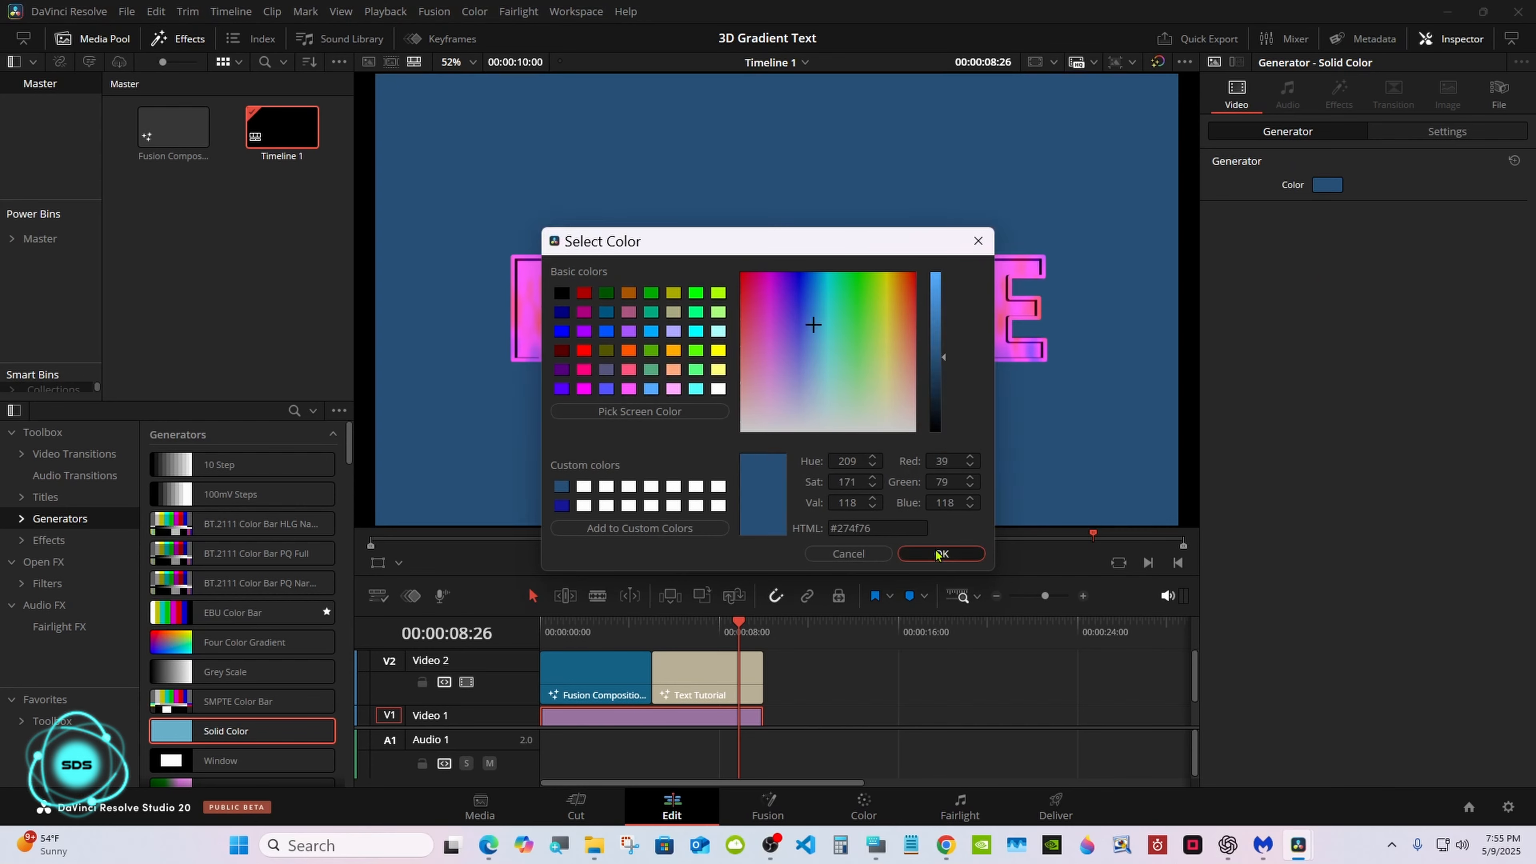
pyautogui.click(940, 554)
# Step: Set the Text Tutorial title's Extrusion Depth to about 0.0511 and Y Rotation to about 16.7, trying a smaller Size and resetting it
pyautogui.moveTo(599, 623); pyautogui.dragTo(691, 627)
pyautogui.click(698, 666)
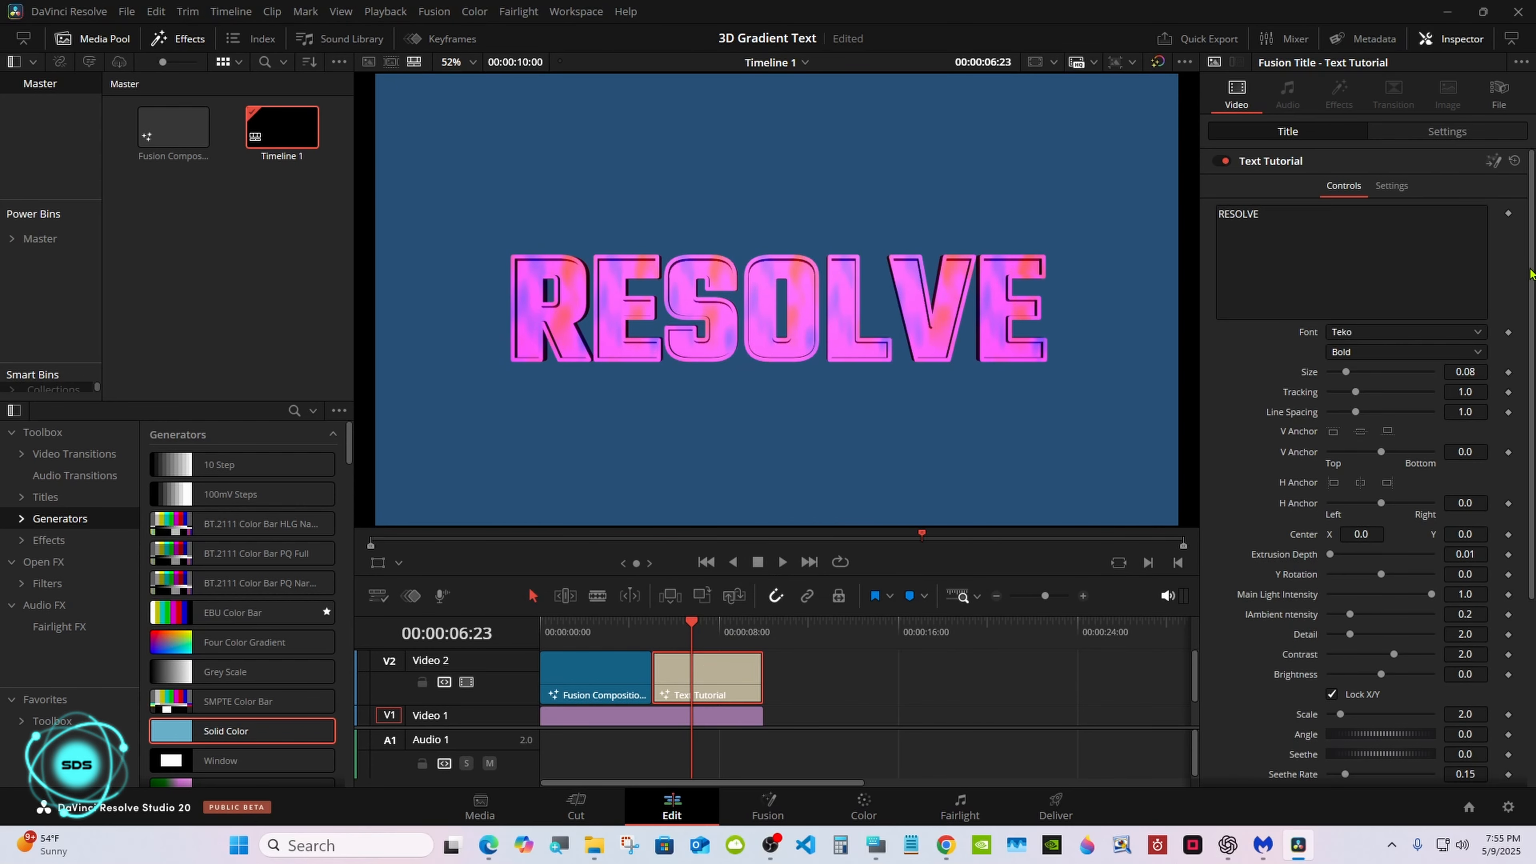
pyautogui.moveTo(1531, 274); pyautogui.dragTo(1529, 378)
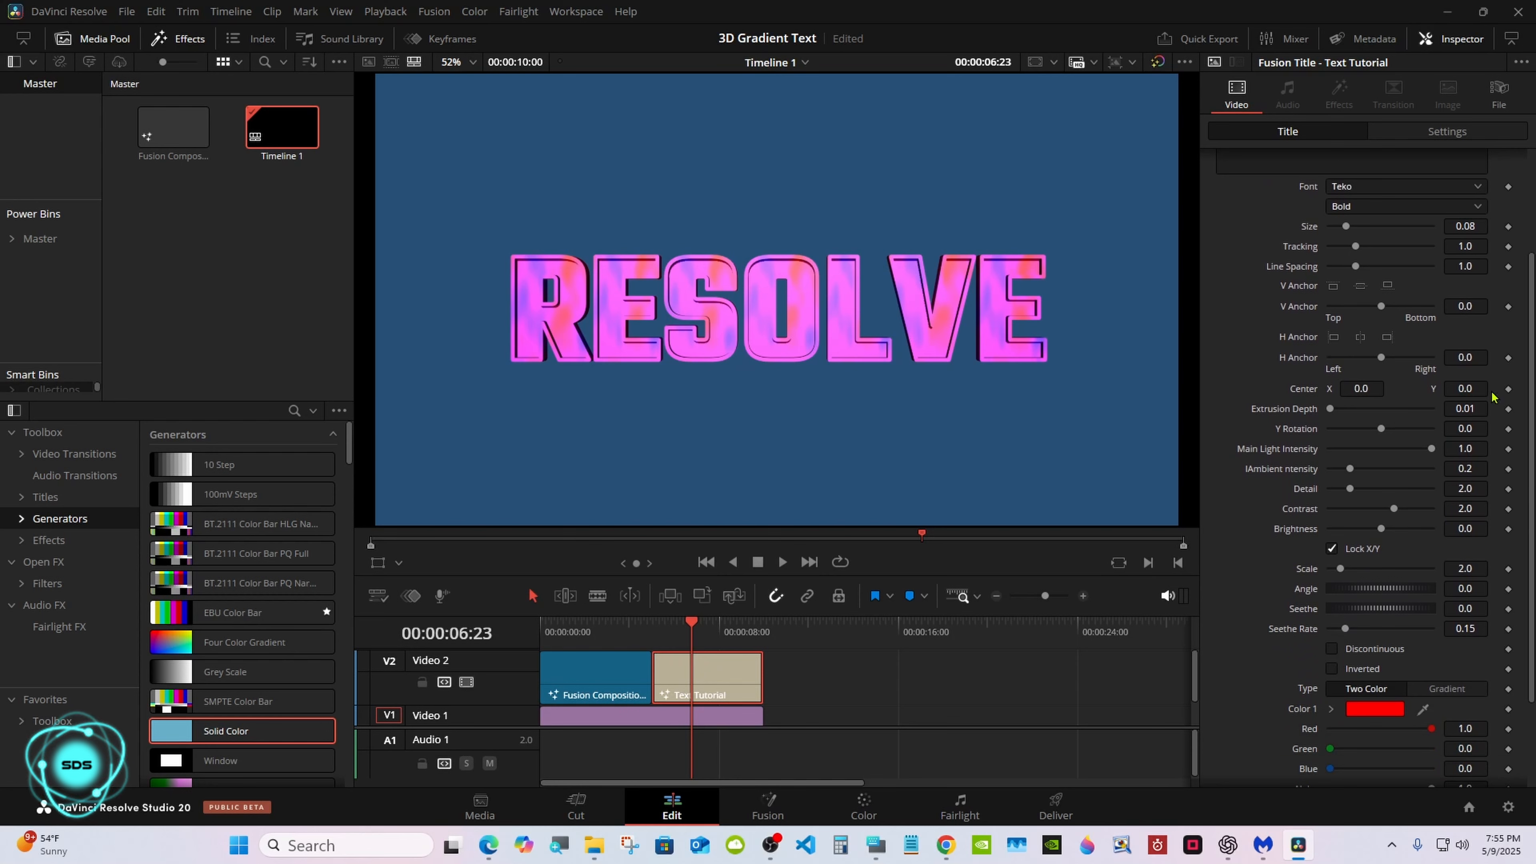
pyautogui.moveTo(1393, 435)
pyautogui.mouseDown()
pyautogui.moveTo(1447, 426)
pyautogui.moveTo(1322, 434)
pyautogui.moveTo(1338, 409)
pyautogui.moveTo(1369, 409)
pyautogui.moveTo(1356, 428)
pyautogui.moveTo(1395, 425)
pyautogui.mouseUp()
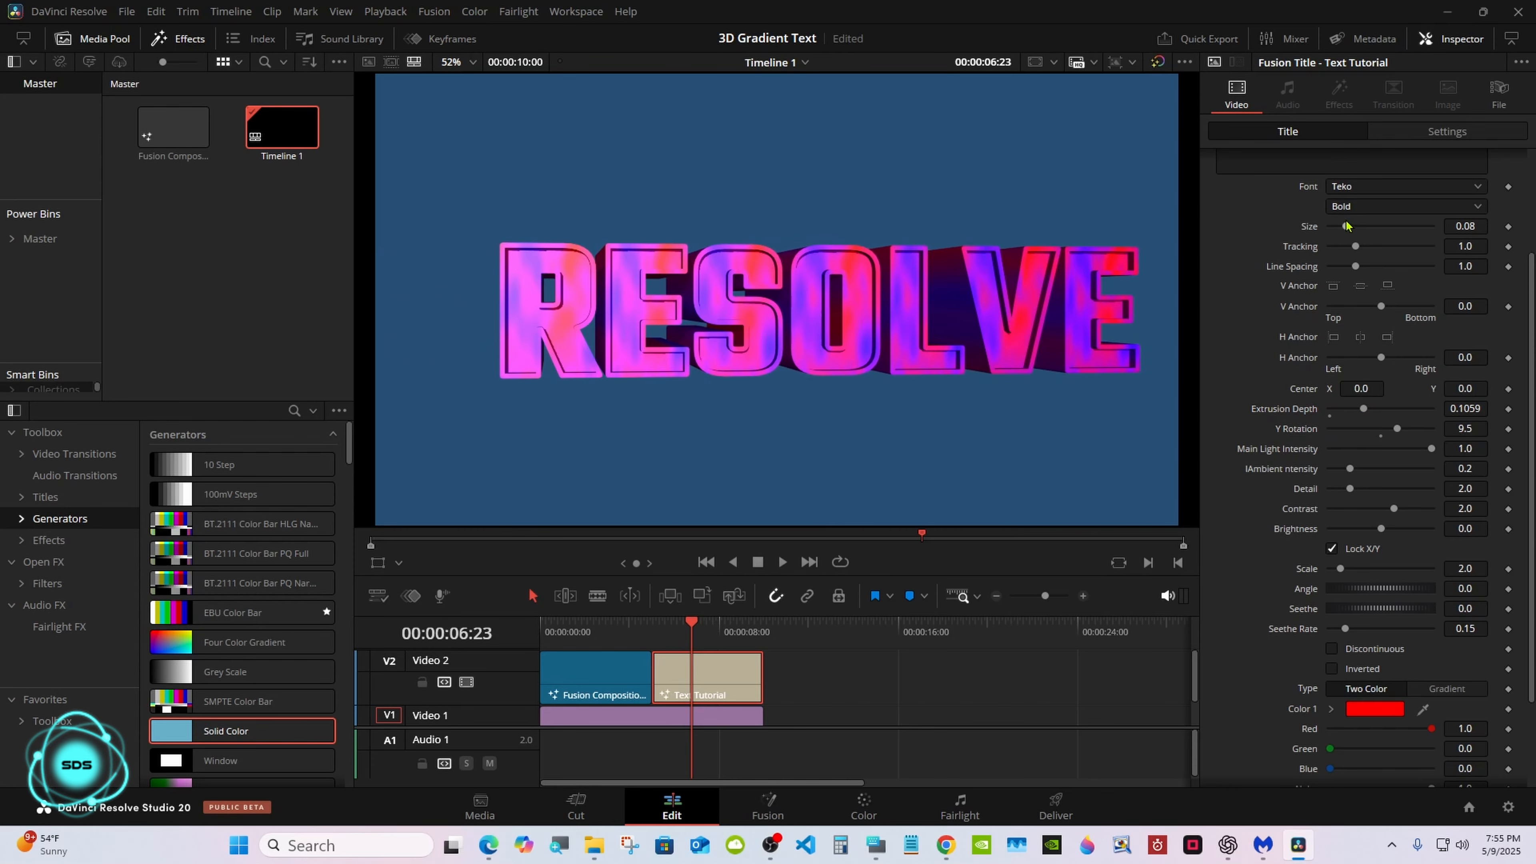
pyautogui.moveTo(1342, 229); pyautogui.dragTo(1336, 232)
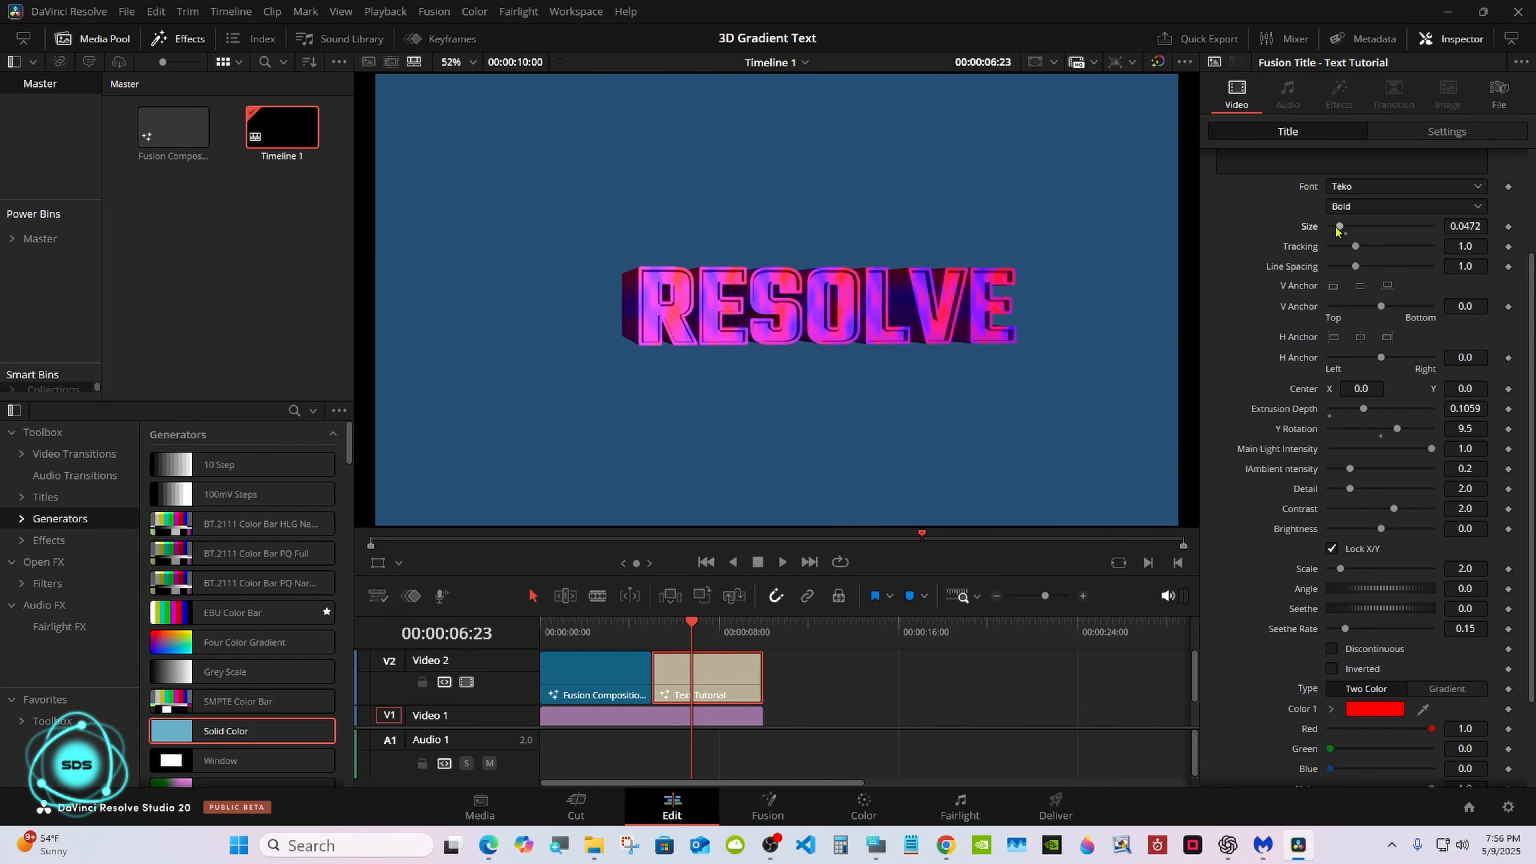
pyautogui.doubleClick(1304, 230)
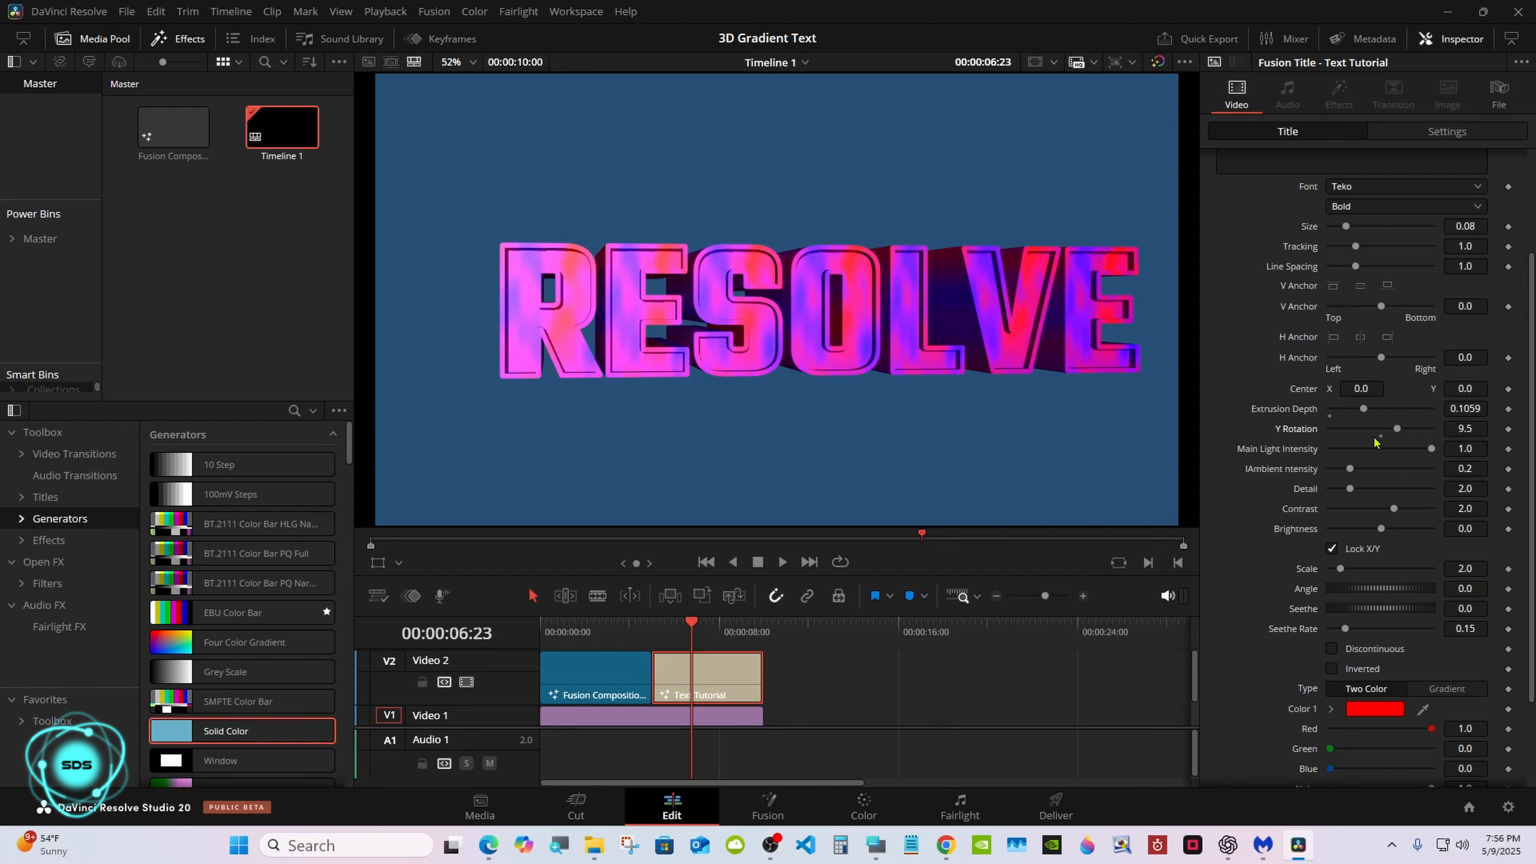
pyautogui.moveTo(1363, 410); pyautogui.dragTo(1404, 428)
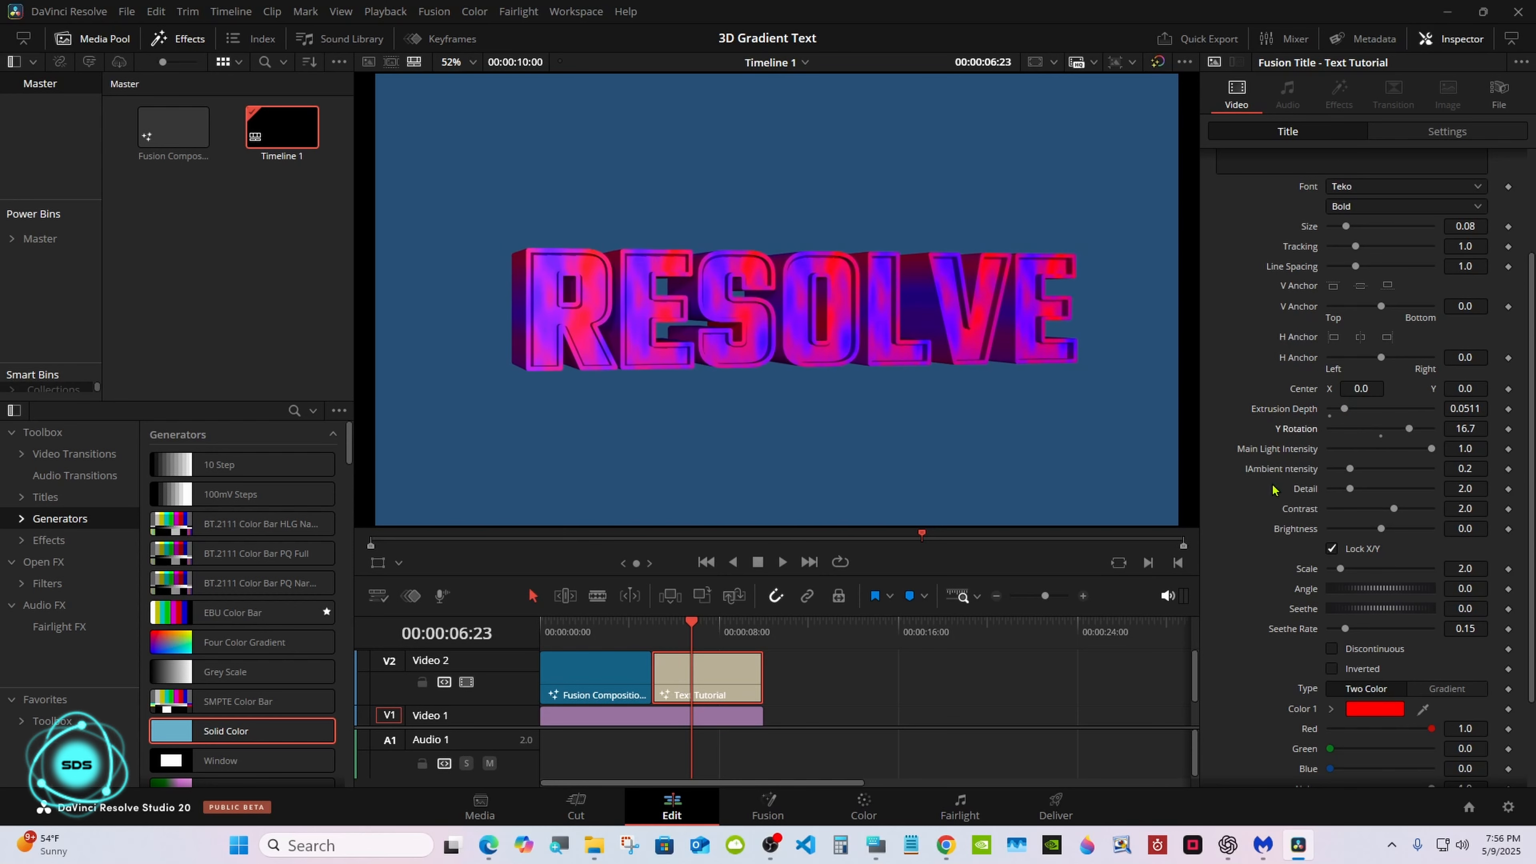
# Step: Switch the title's noise color Type to Gradient and place the playhead at the title clip's start, 00:00:05:00
pyautogui.scroll(-3, 1494, 424)
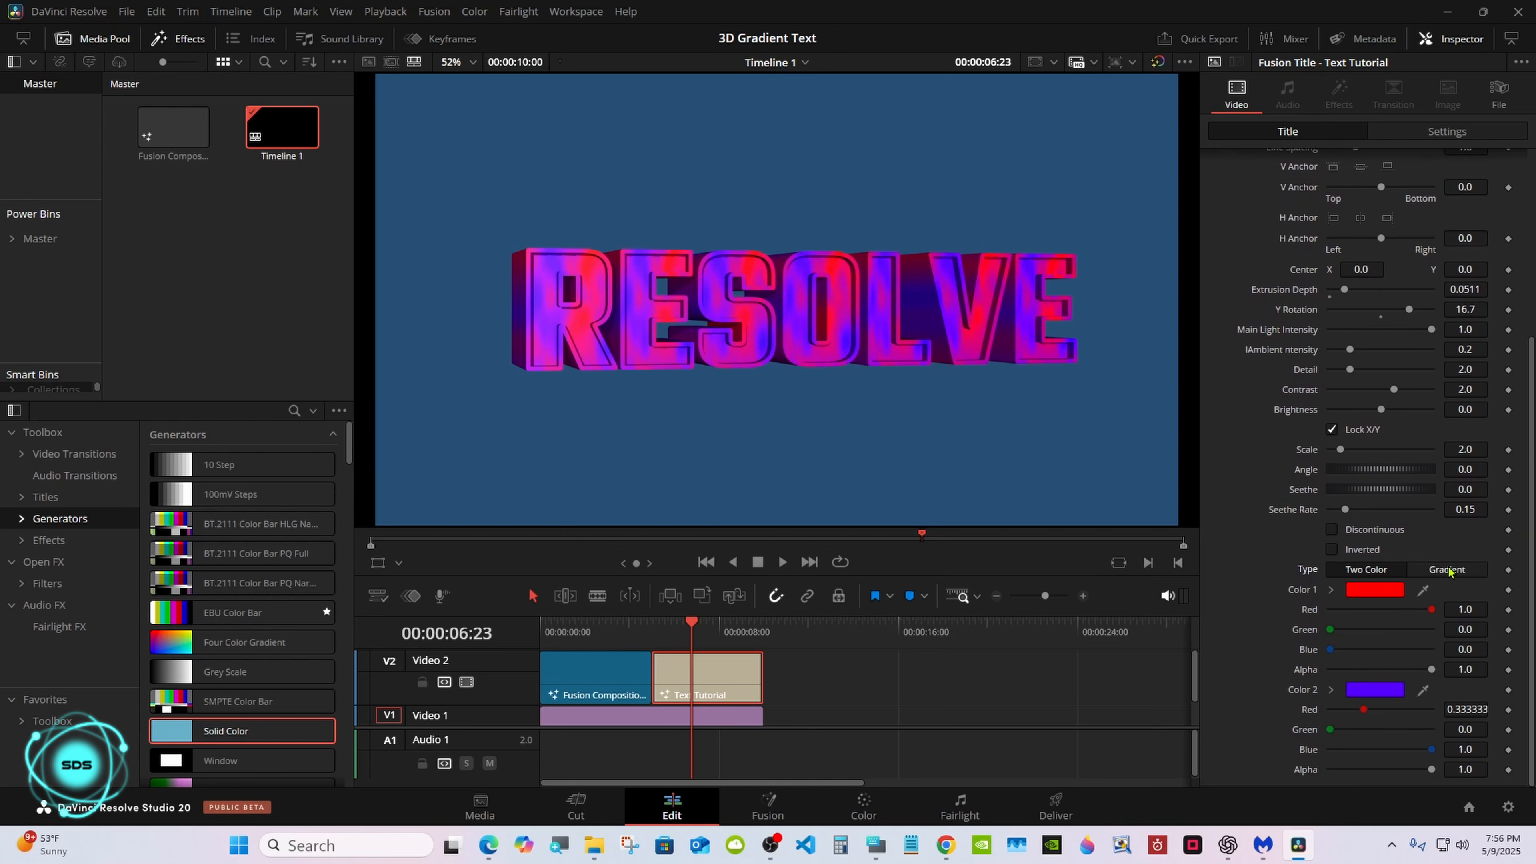
pyautogui.click(1447, 569)
pyautogui.scroll(-1, 1531, 527)
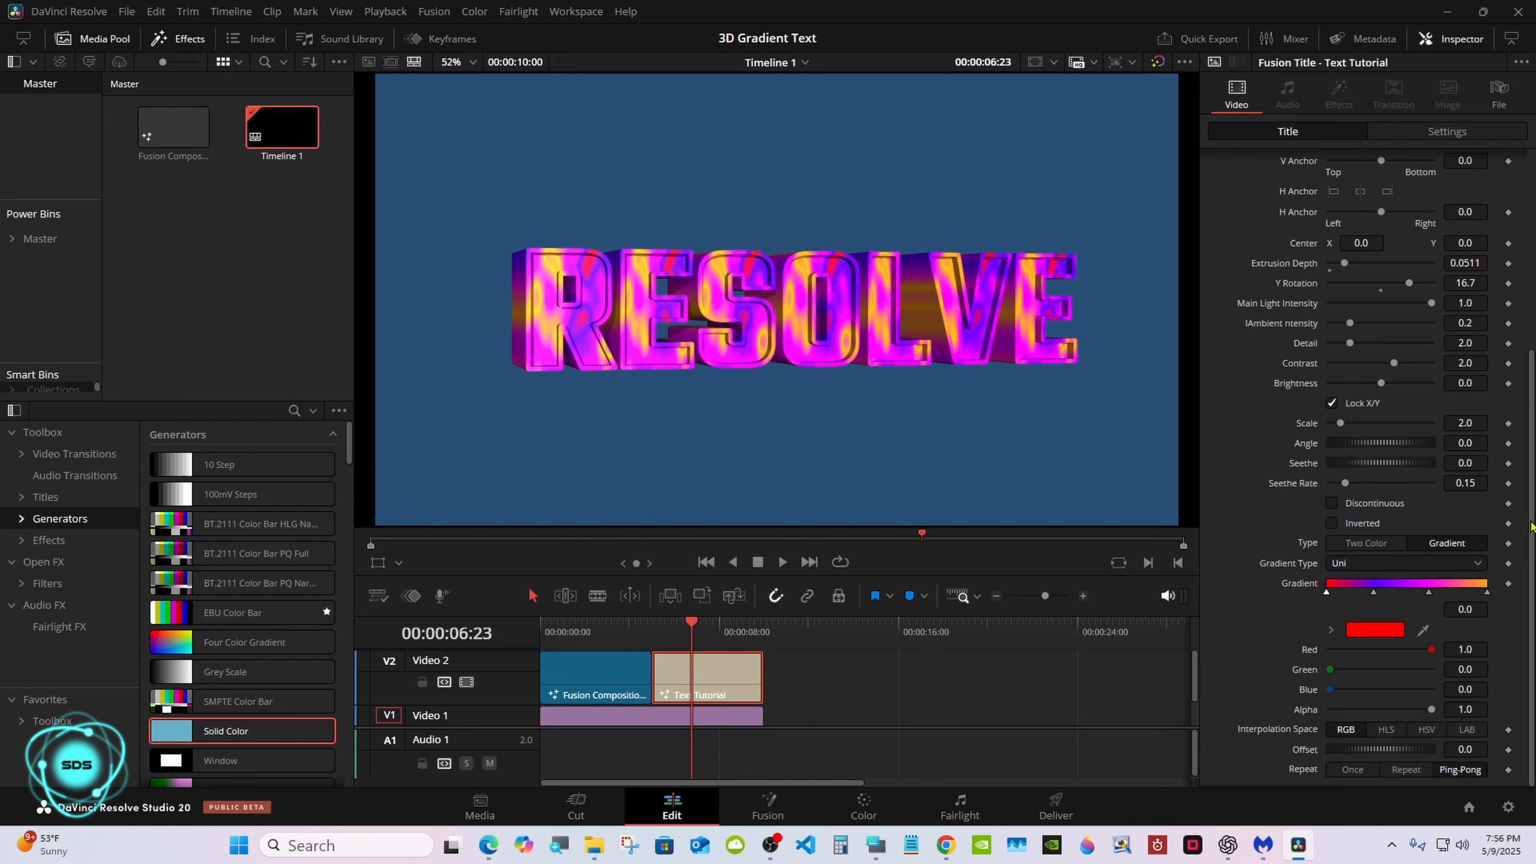
pyautogui.click(652, 625)
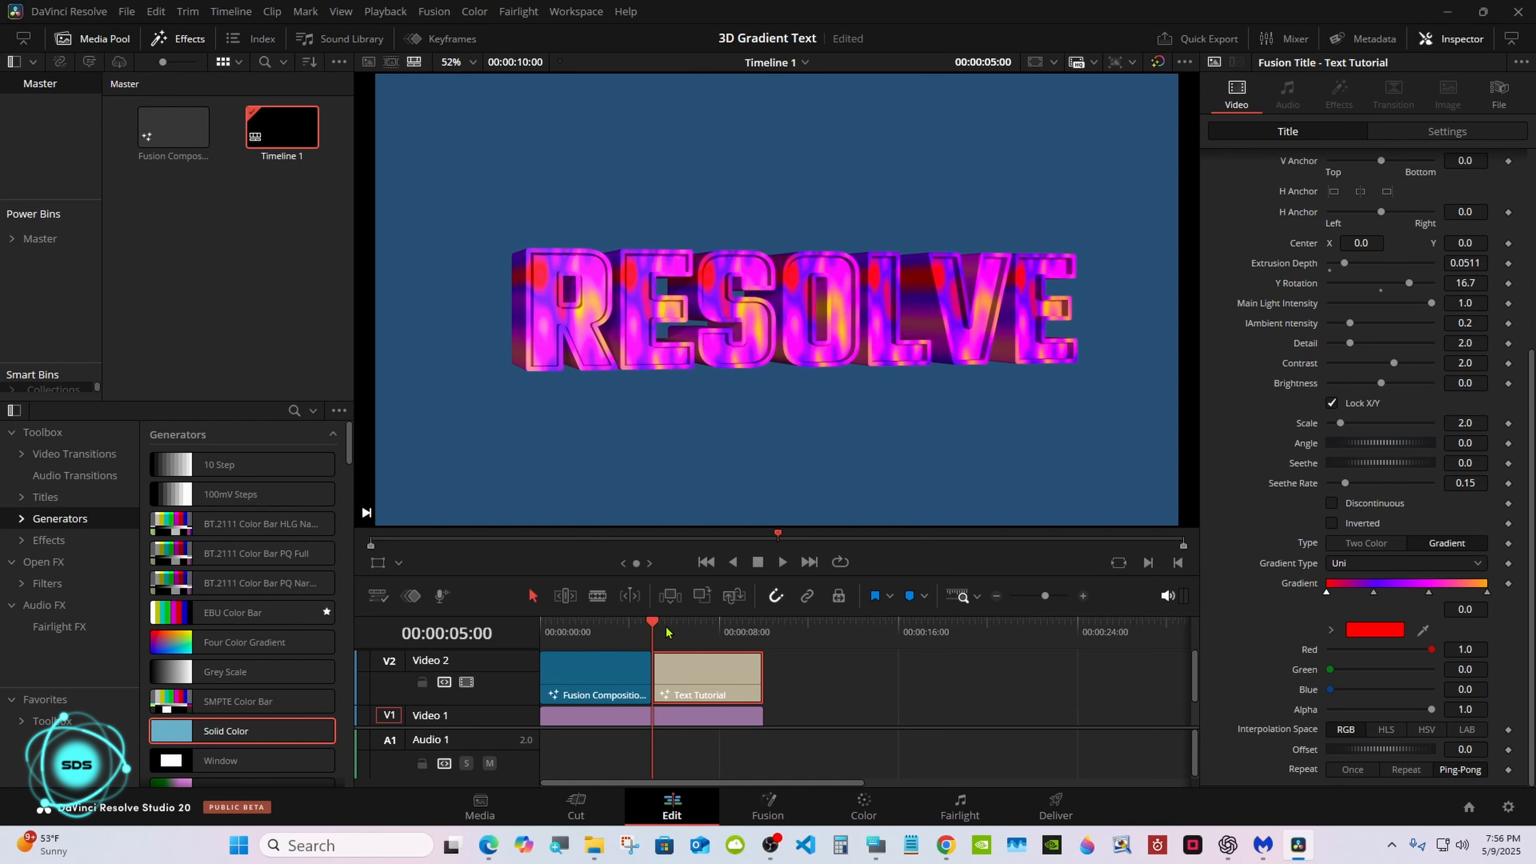
# Step: Trim the Solid Color background to end at 00:00:05:00 and extend the Text Tutorial title's end to about 00:00:27:20
pyautogui.click(778, 673)
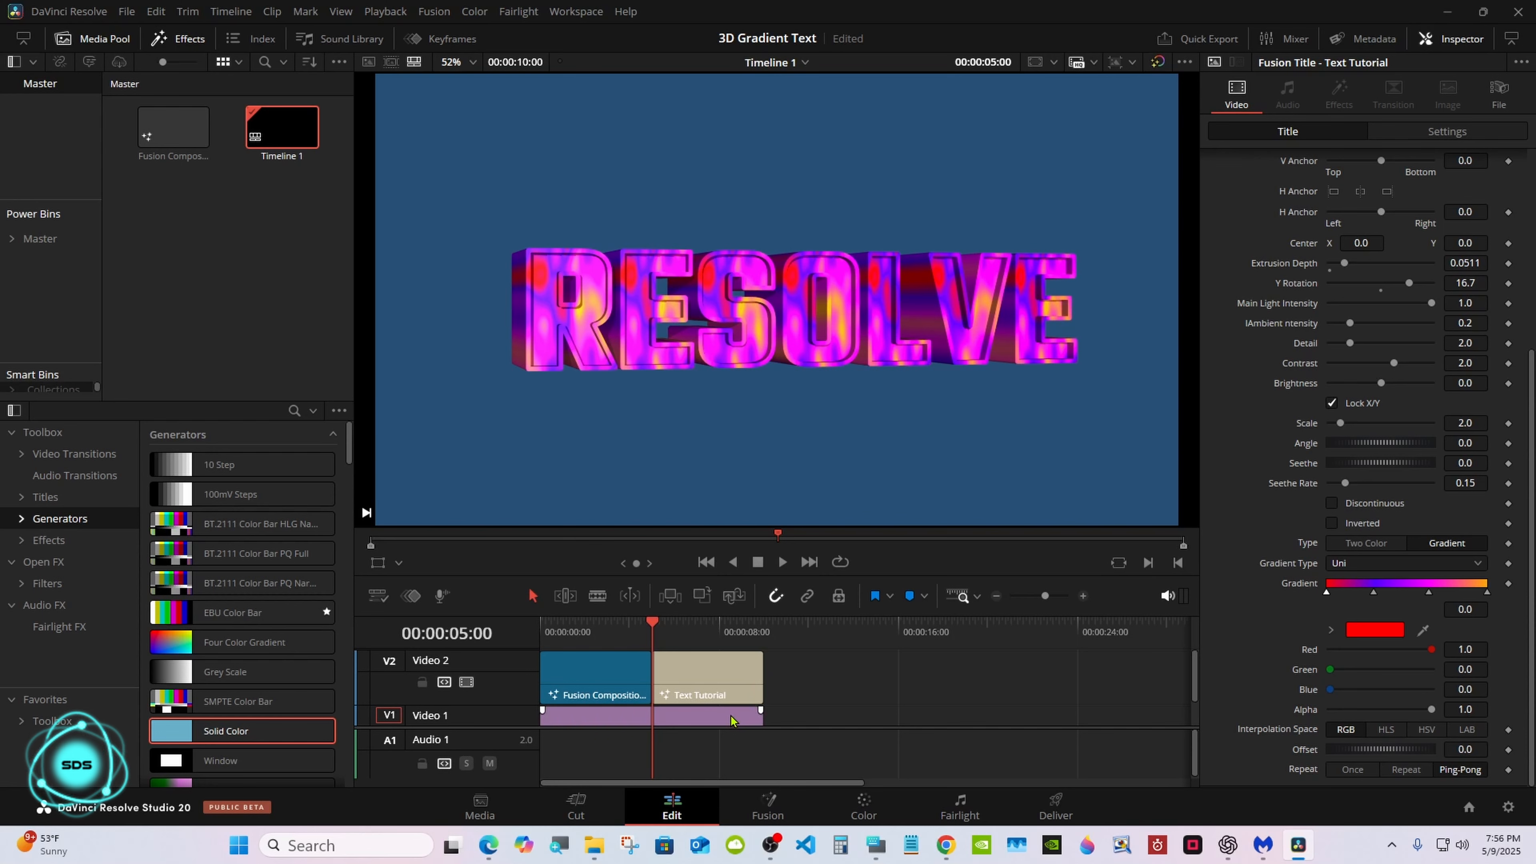
pyautogui.moveTo(763, 714); pyautogui.dragTo(652, 717)
pyautogui.moveTo(761, 669); pyautogui.dragTo(1156, 669)
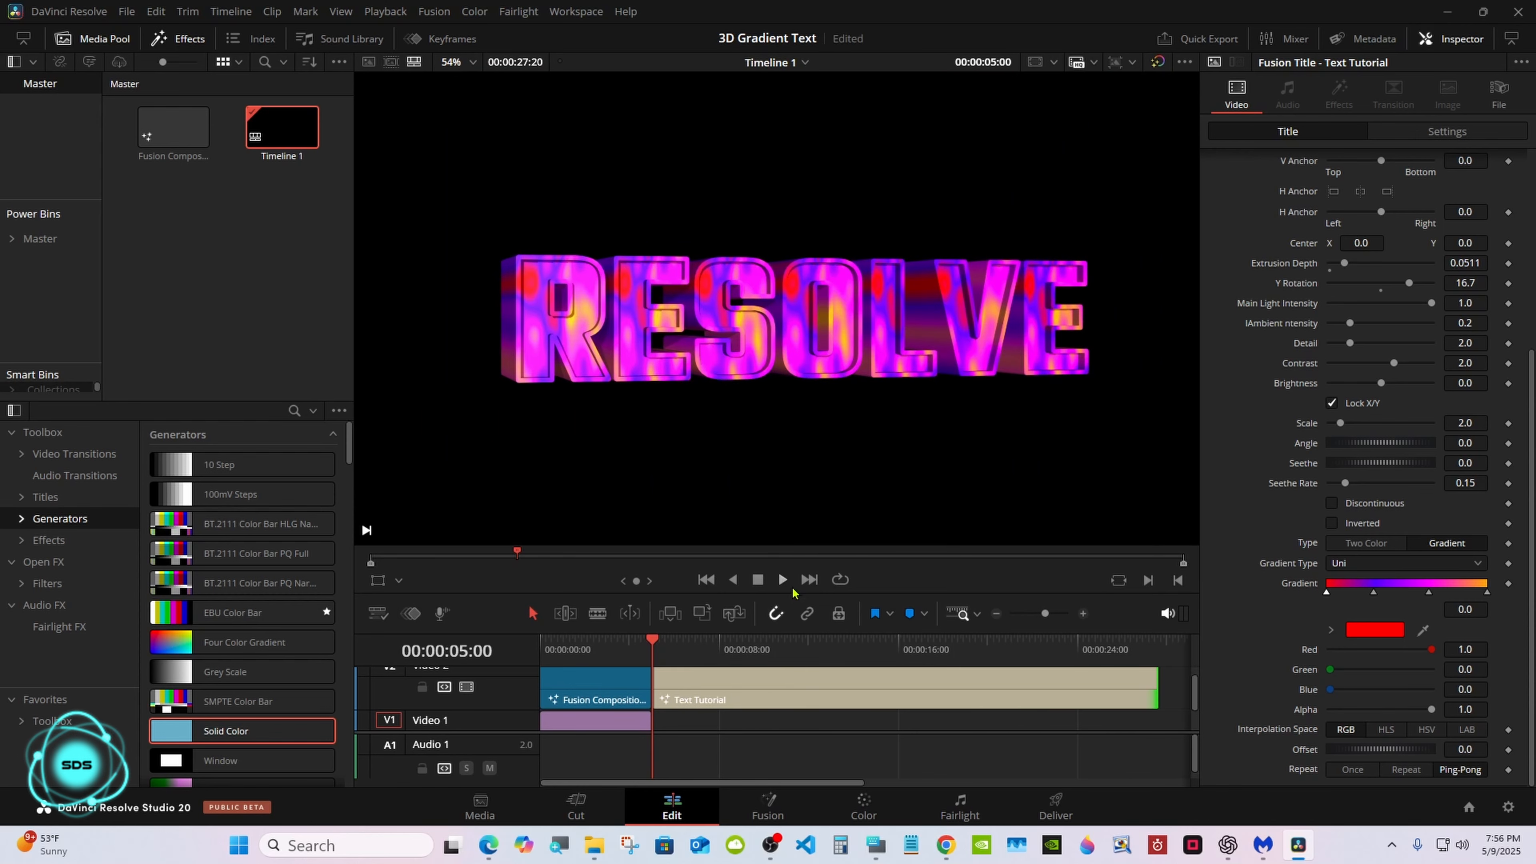
# Step: Play the extended title from its start to about 00:00:17:04 and review its exported text and noise controls
pyautogui.click(782, 580)
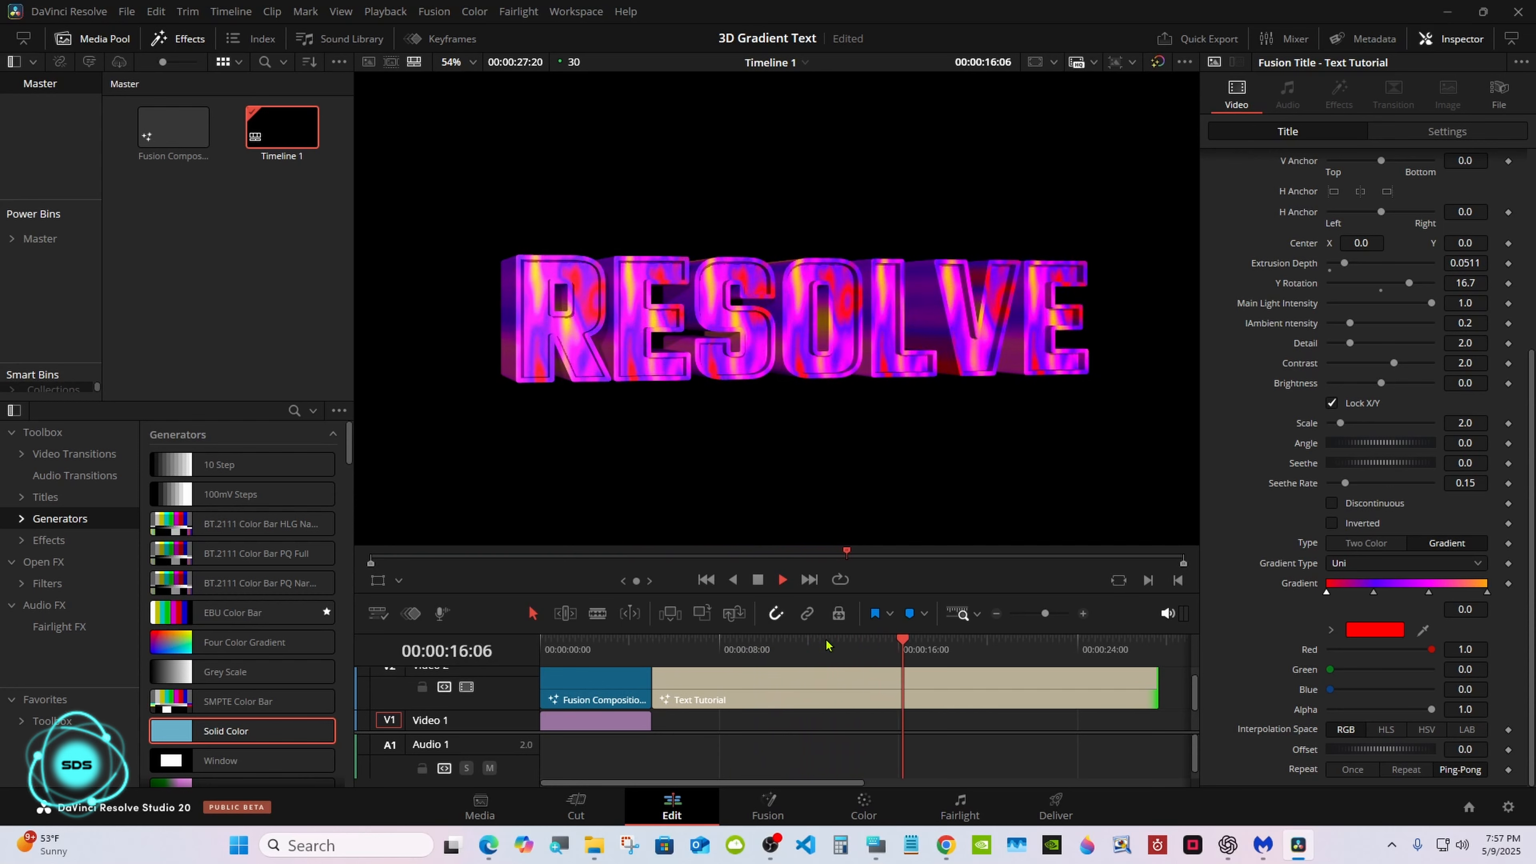
pyautogui.click(758, 581)
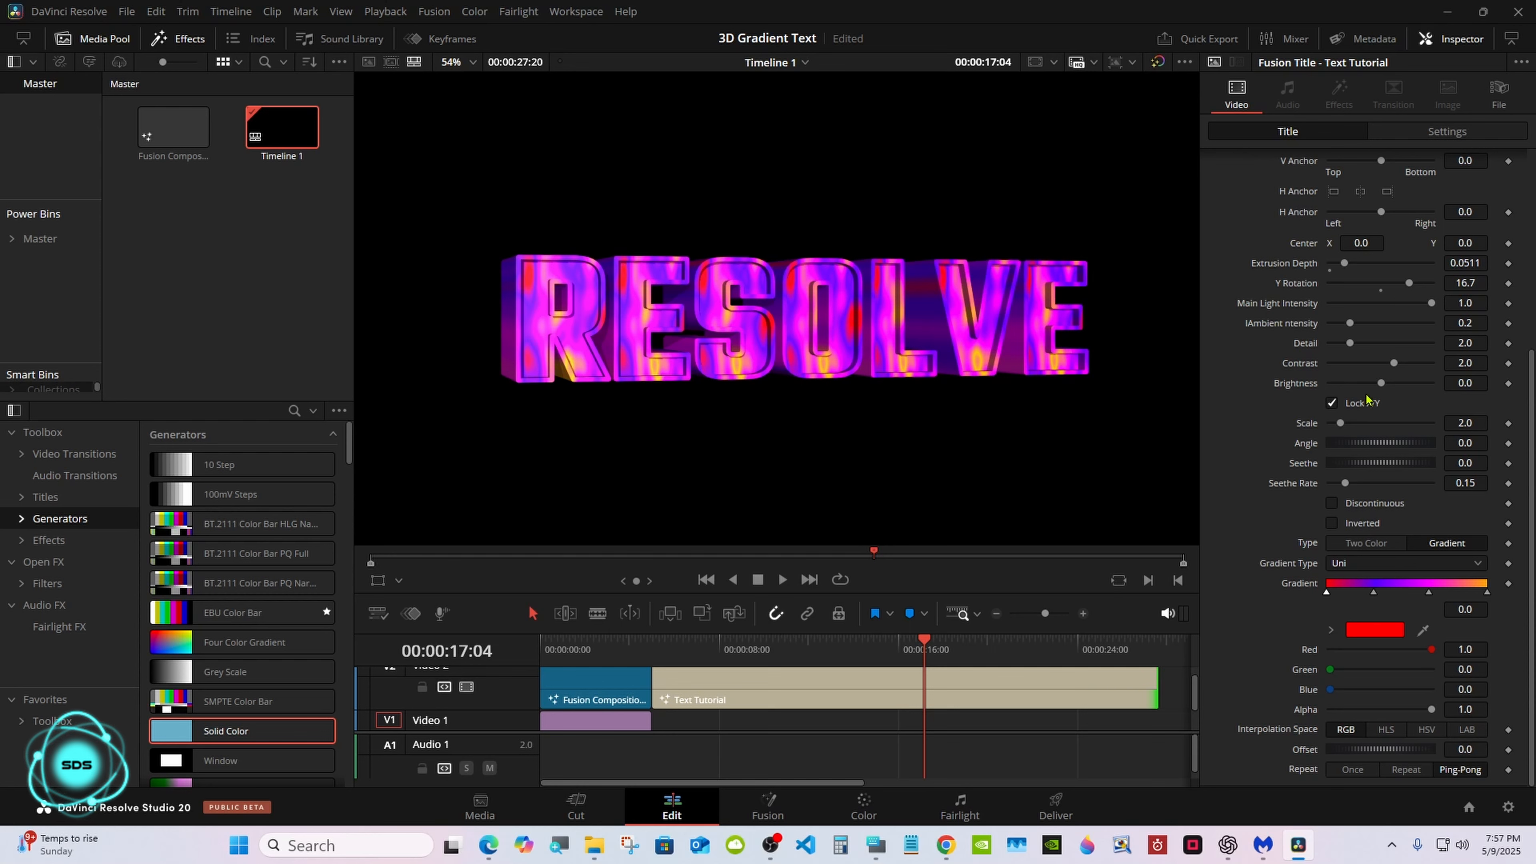
pyautogui.scroll(2, 1529, 345)
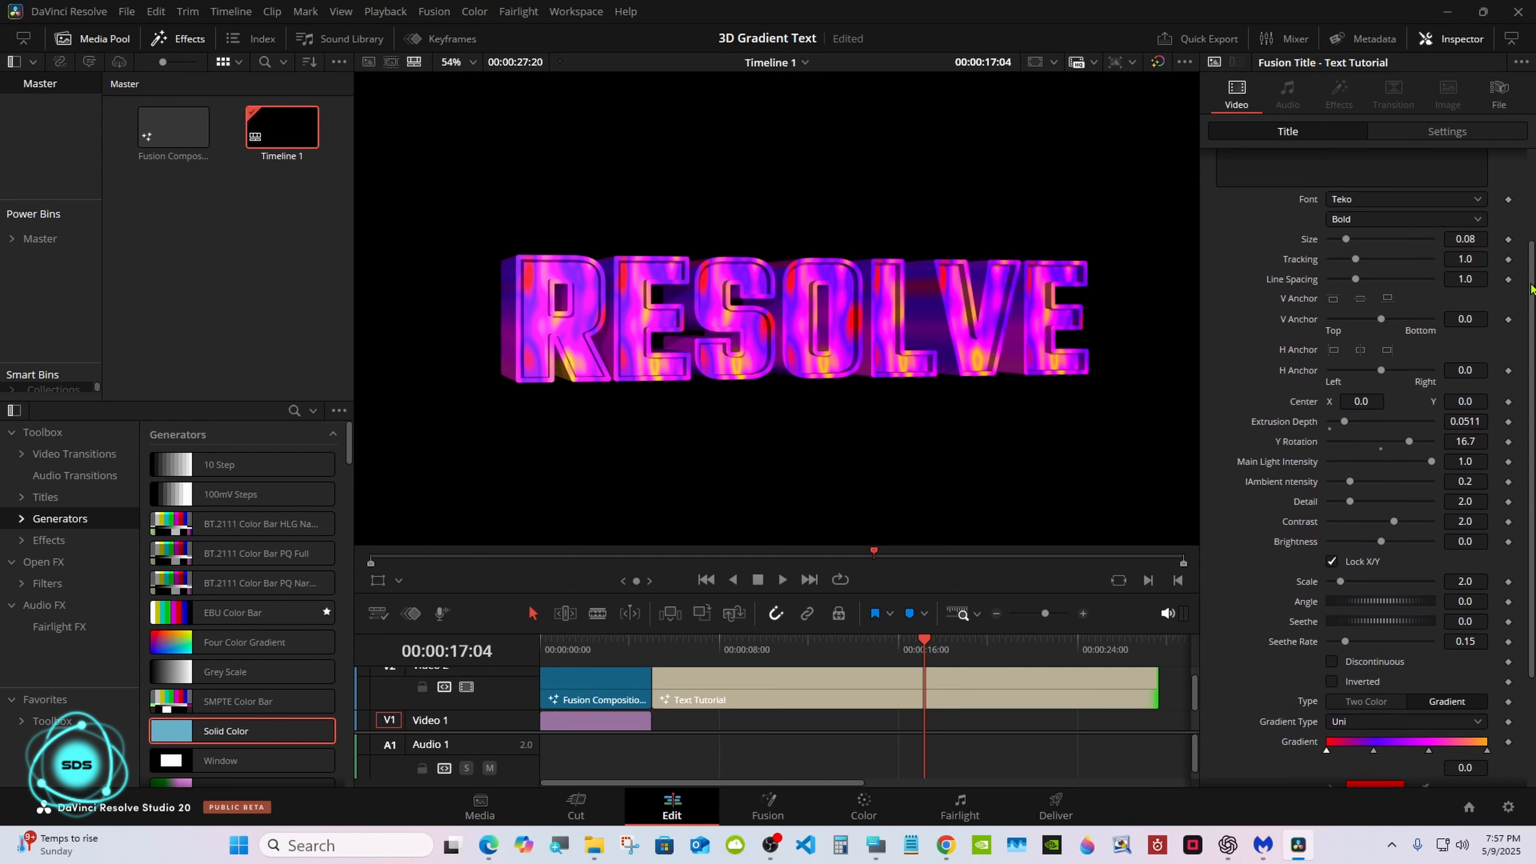
pyautogui.moveTo(1530, 344); pyautogui.dragTo(1524, 447)
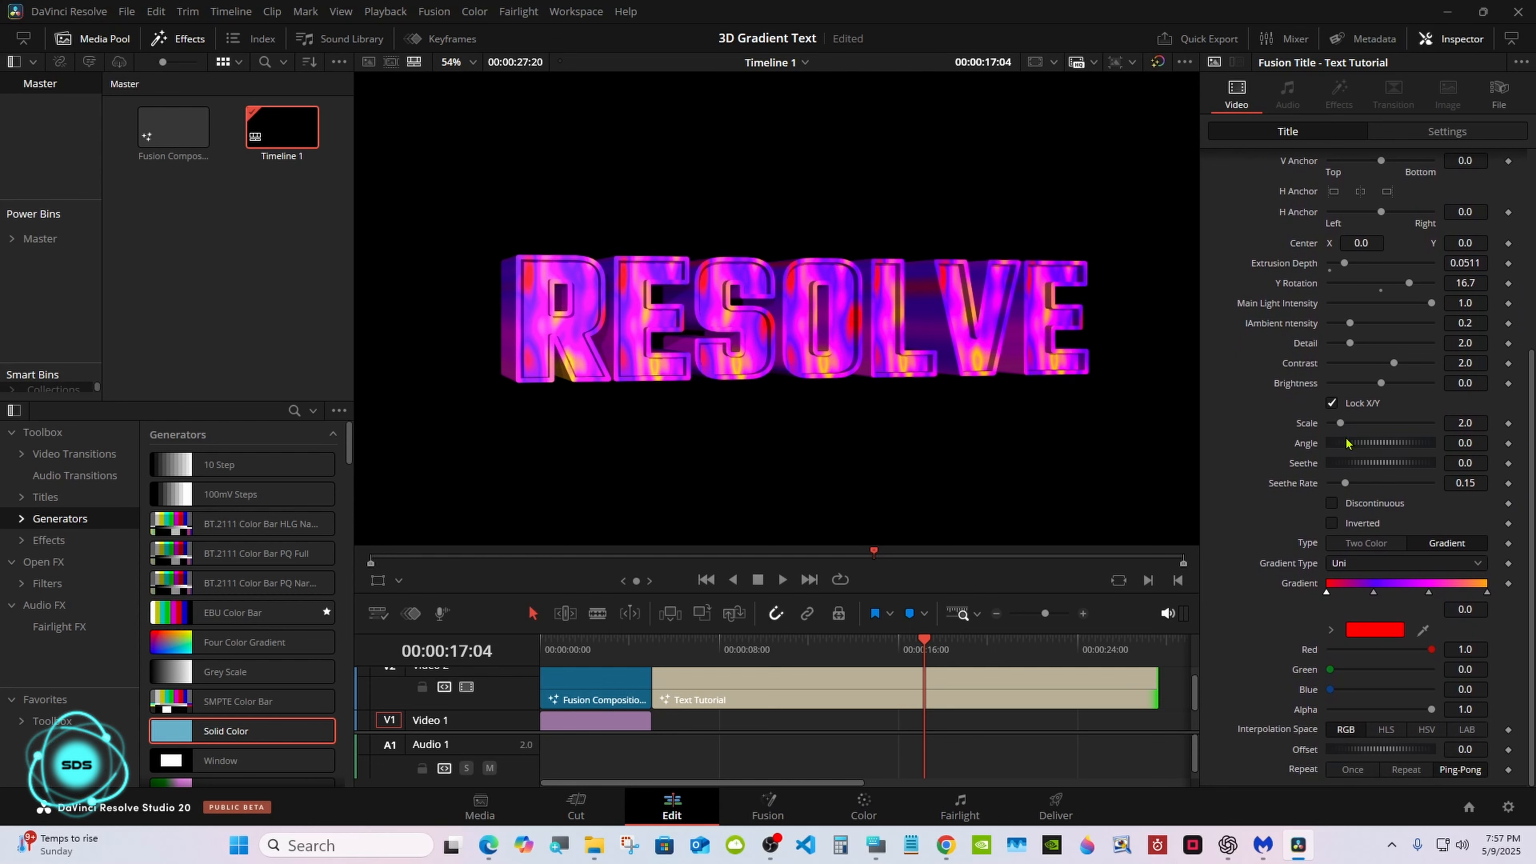
# Step: Return the playhead to the title clip's start at 00:00:05:00 and play its animation again
pyautogui.moveTo(1340, 422)
pyautogui.mouseDown()
pyautogui.moveTo(1361, 423)
pyautogui.moveTo(1339, 439)
pyautogui.mouseUp()
pyautogui.press('Up')
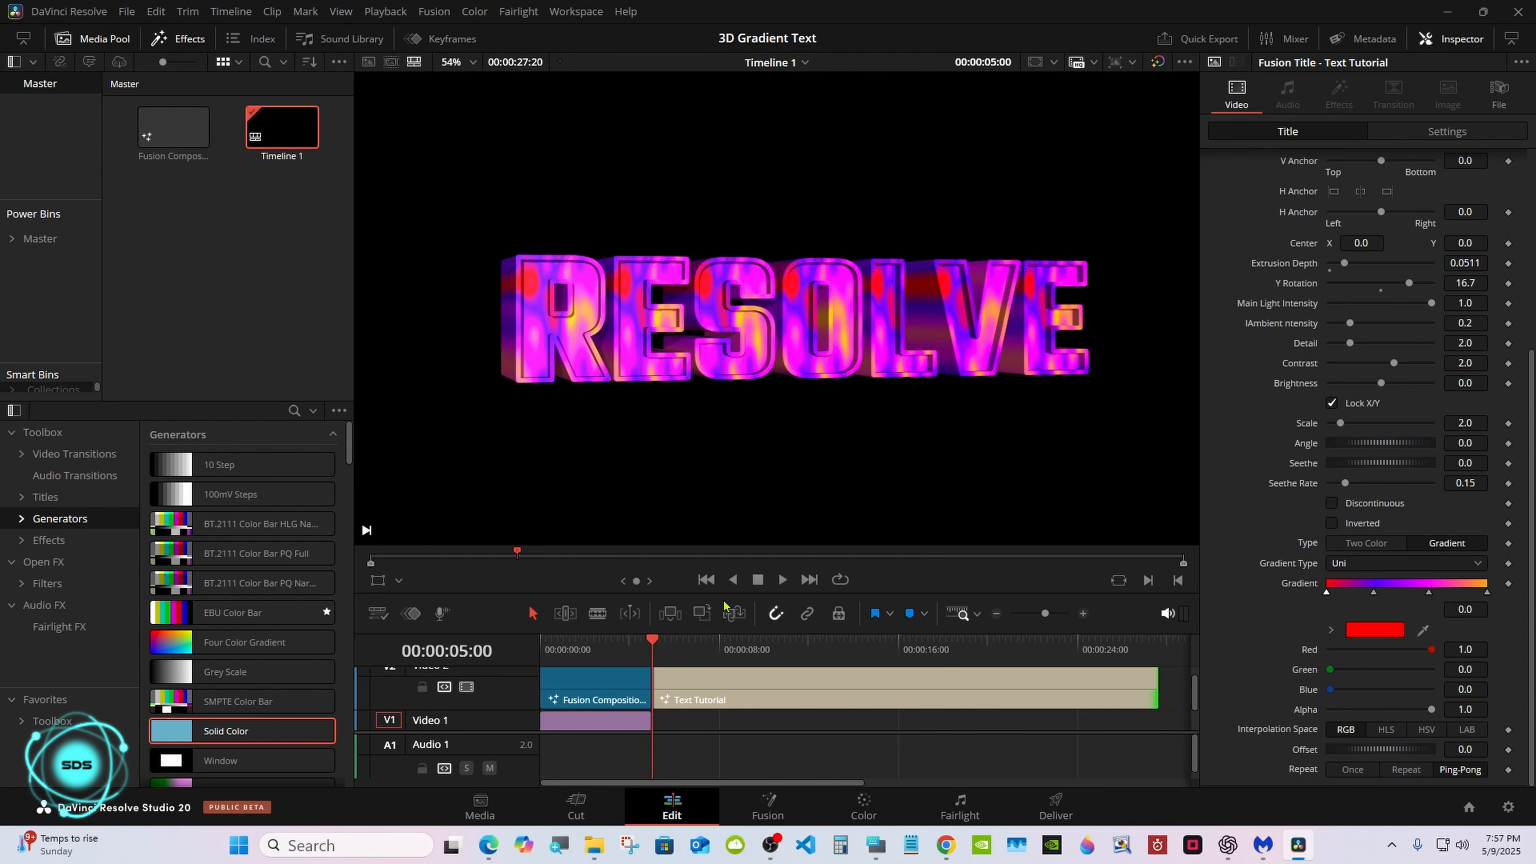
pyautogui.click(781, 580)
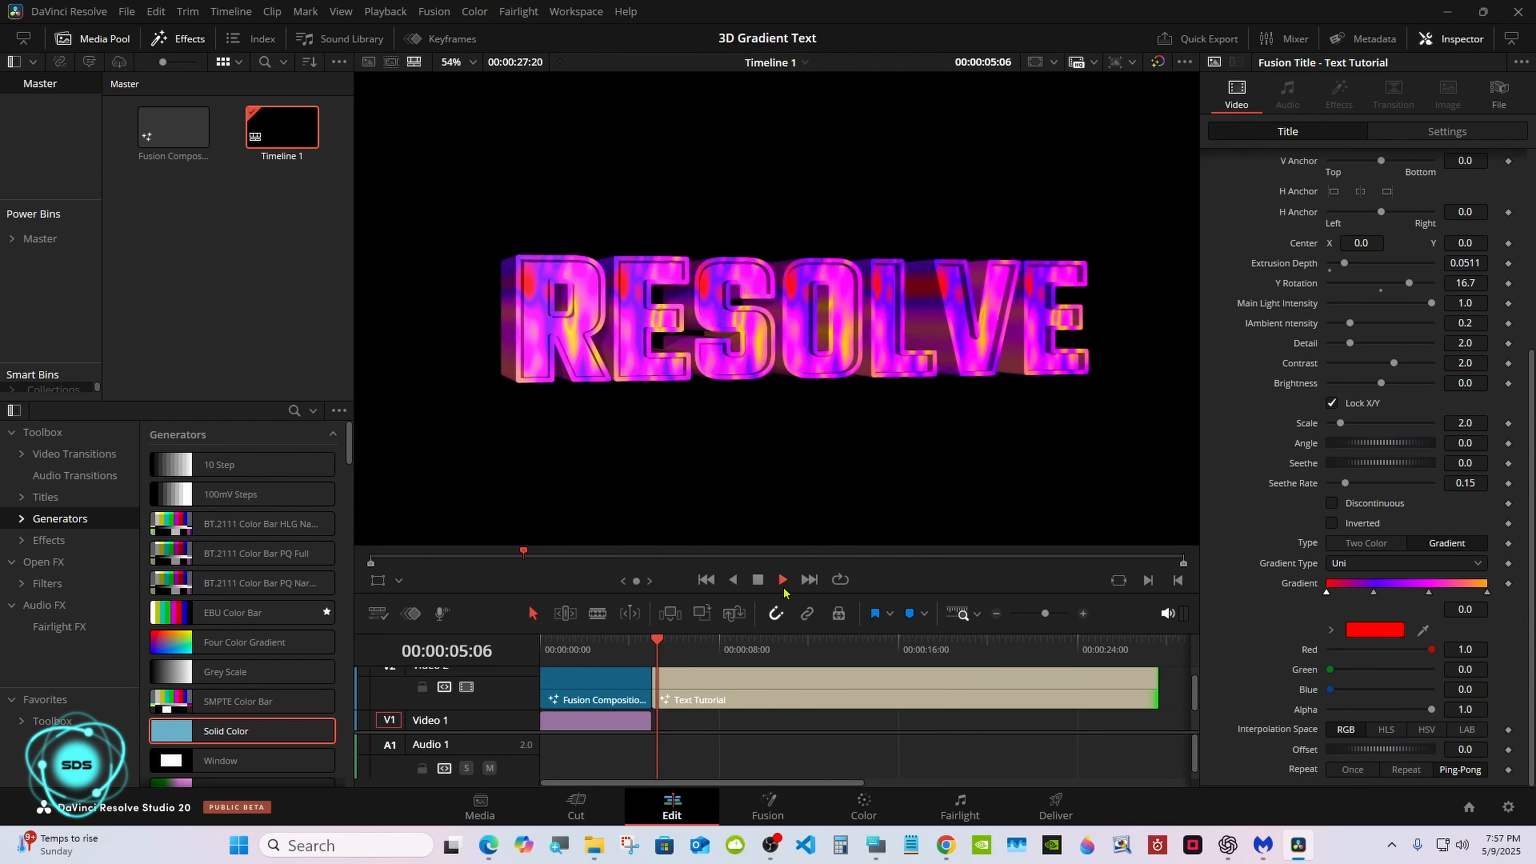